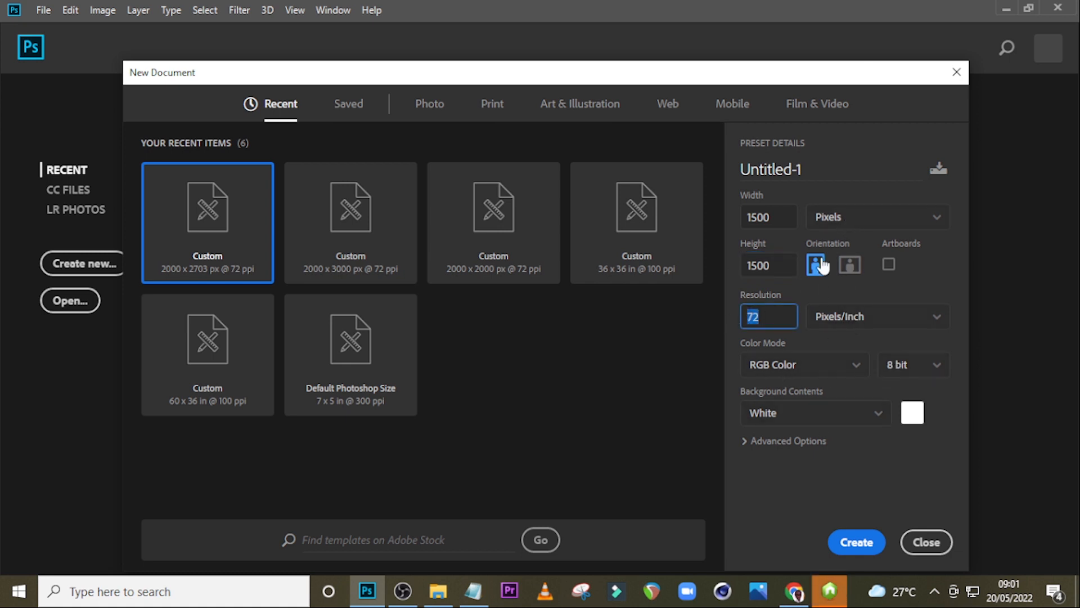
Name the new 1500 x 1500 pixel, 72 ppi document CHURCH FLYER and create it
{"action": "left_click", "coordinate": [799, 166]}
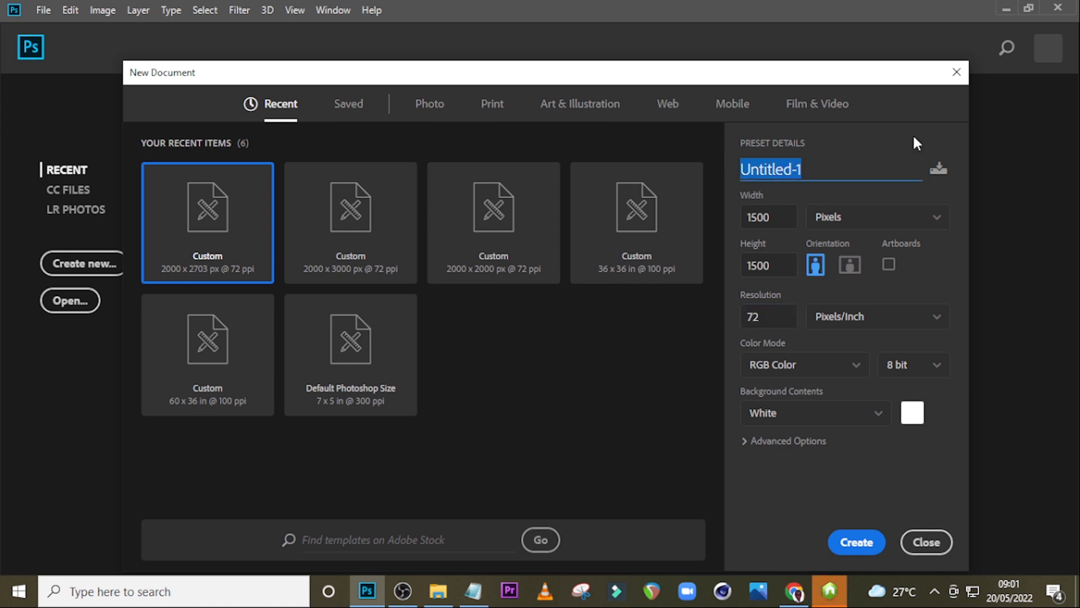
{"action": "type", "text": "CHURCH FLYER"}
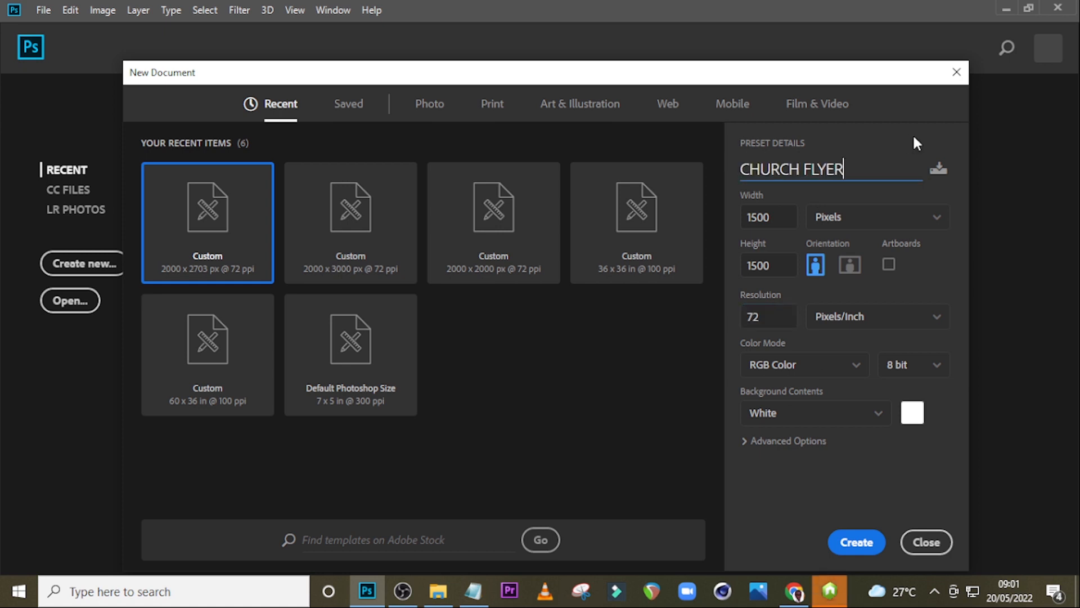
{"action": "left_click", "coordinate": [856, 549]}
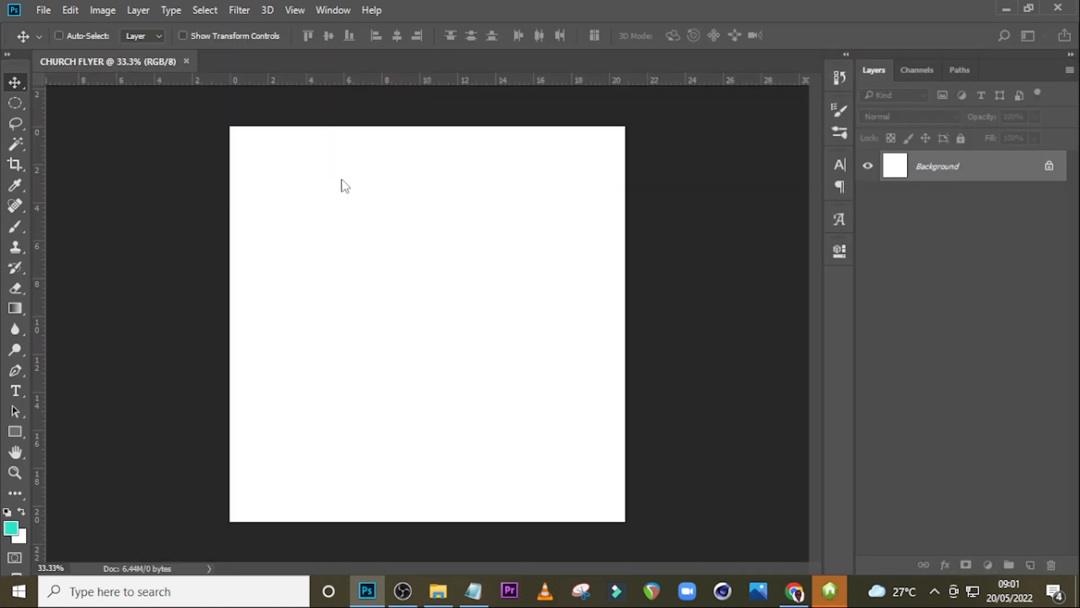
Add a guide layout with four columns, four rows and a margin of 1 on all four sides
{"action": "left_click", "coordinate": [293, 10]}
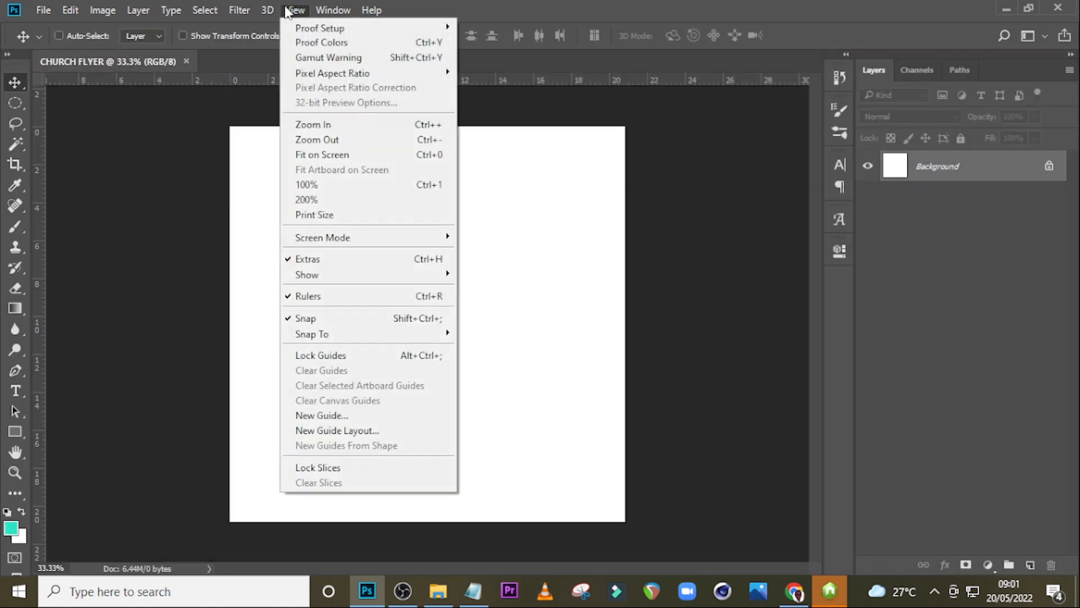
{"action": "left_click", "coordinate": [341, 431]}
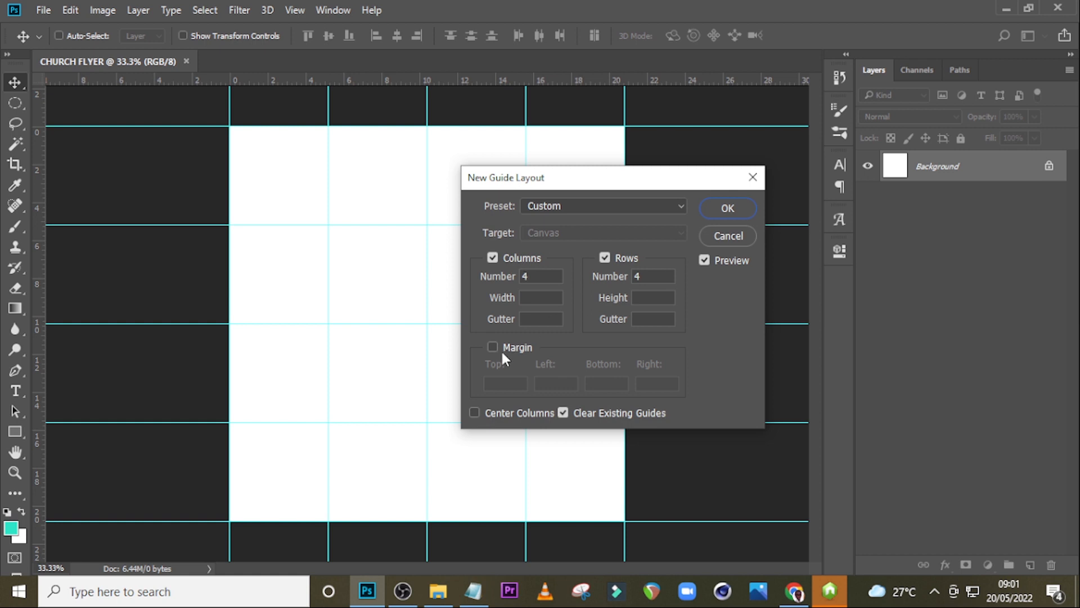
{"action": "left_click", "coordinate": [491, 346]}
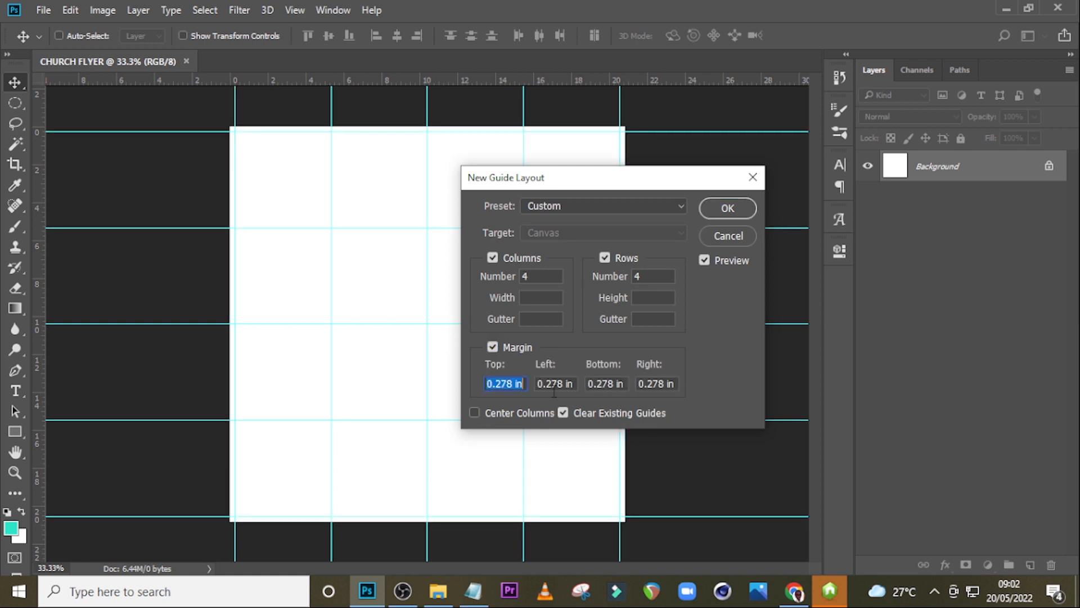
{"action": "type", "text": "1"}
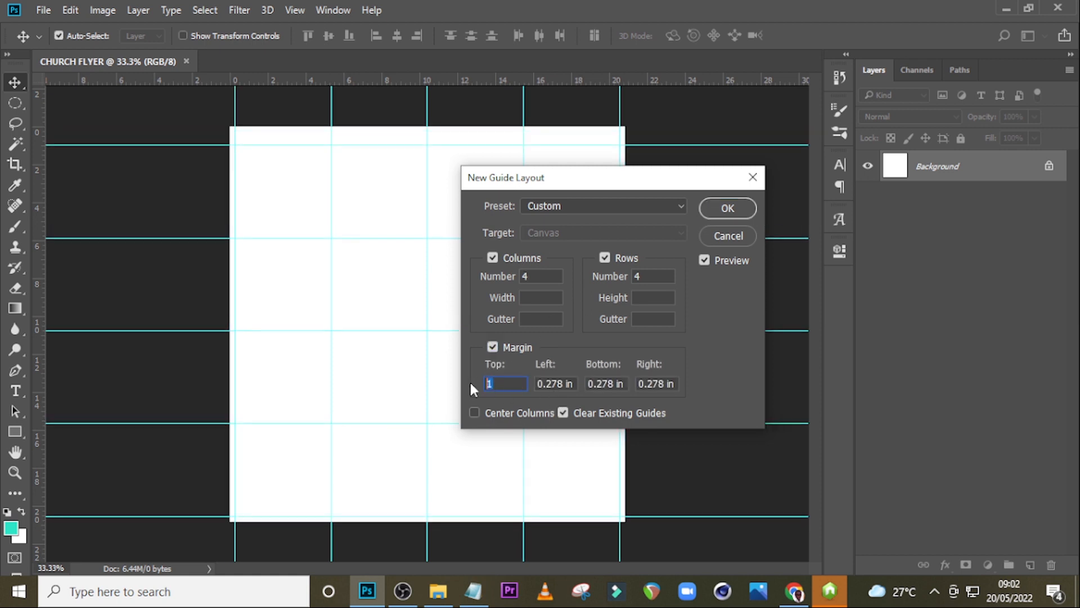
{"action": "key", "text": "Tab"}
{"action": "type", "text": "1"}
{"action": "key", "text": "Tab"}
{"action": "type", "text": "1"}
{"action": "key", "text": "Tab"}
{"action": "type", "text": "1"}
{"action": "left_click", "coordinate": [728, 208]}
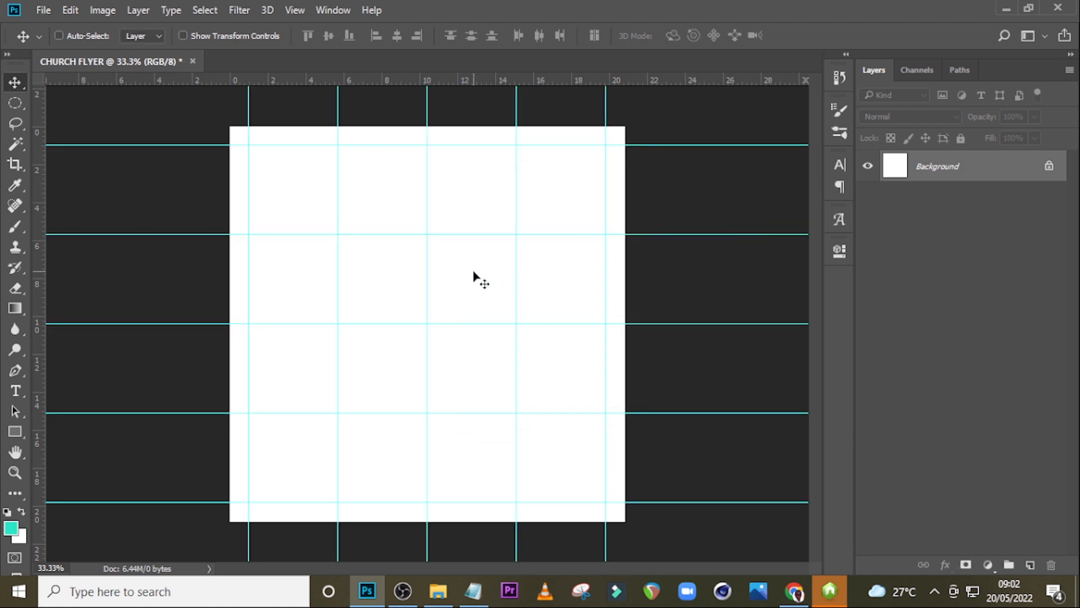
Add a solid colour fill layer in hex 183633 above the background
{"action": "left_click", "coordinate": [988, 564]}
{"action": "left_click", "coordinate": [963, 219]}
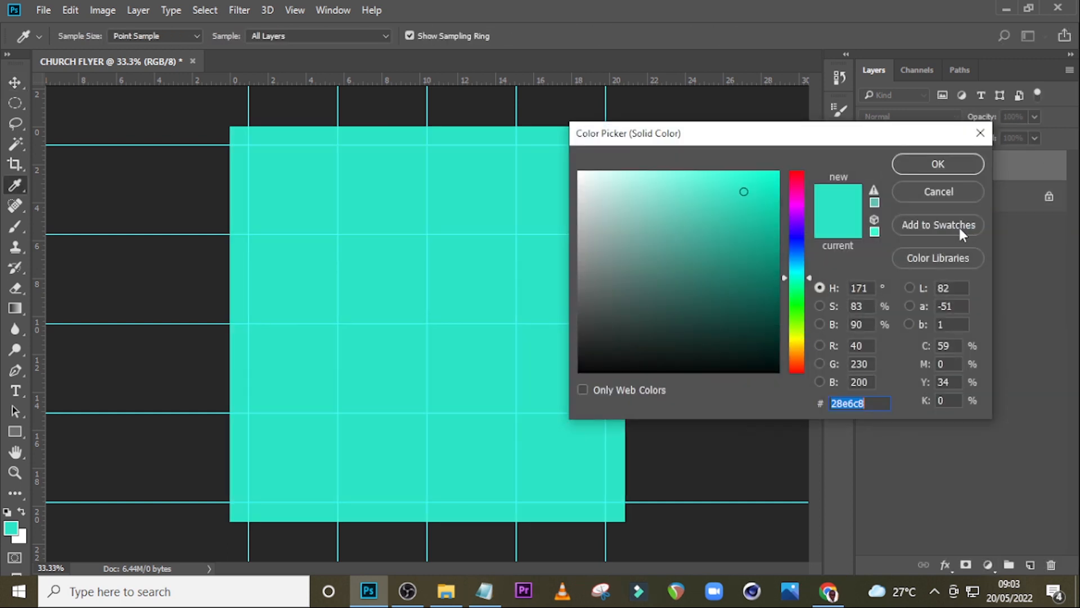
{"action": "type", "text": "18"}
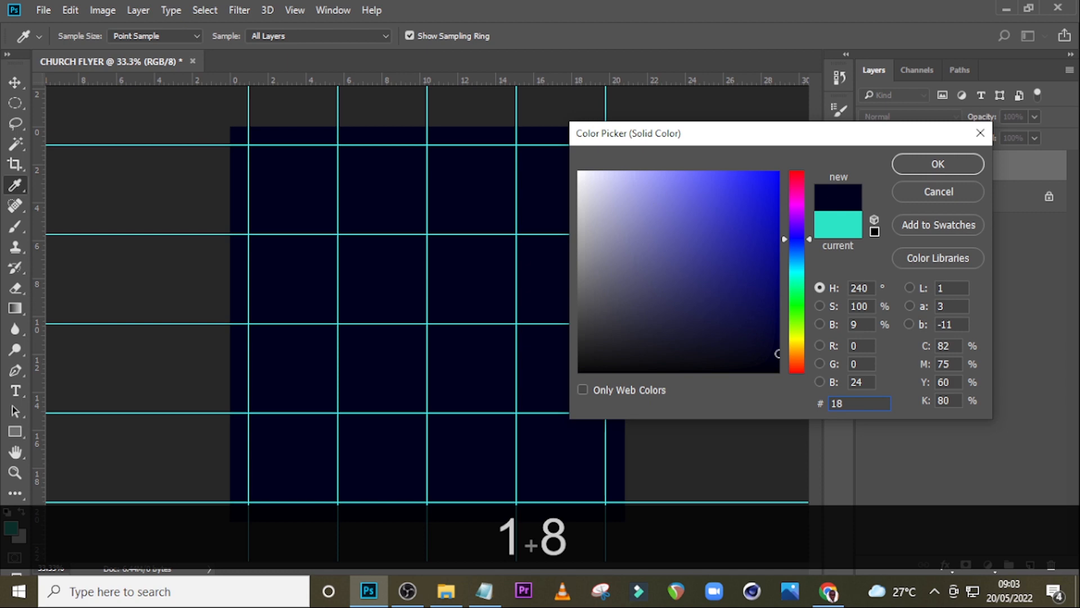
{"action": "type", "text": "36"}
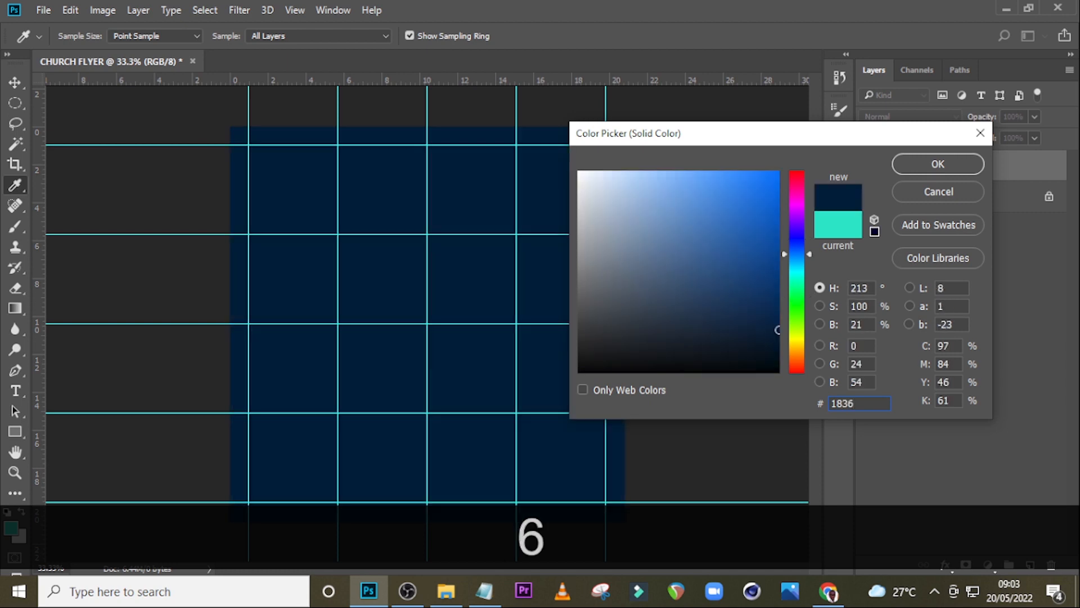
{"action": "type", "text": "33"}
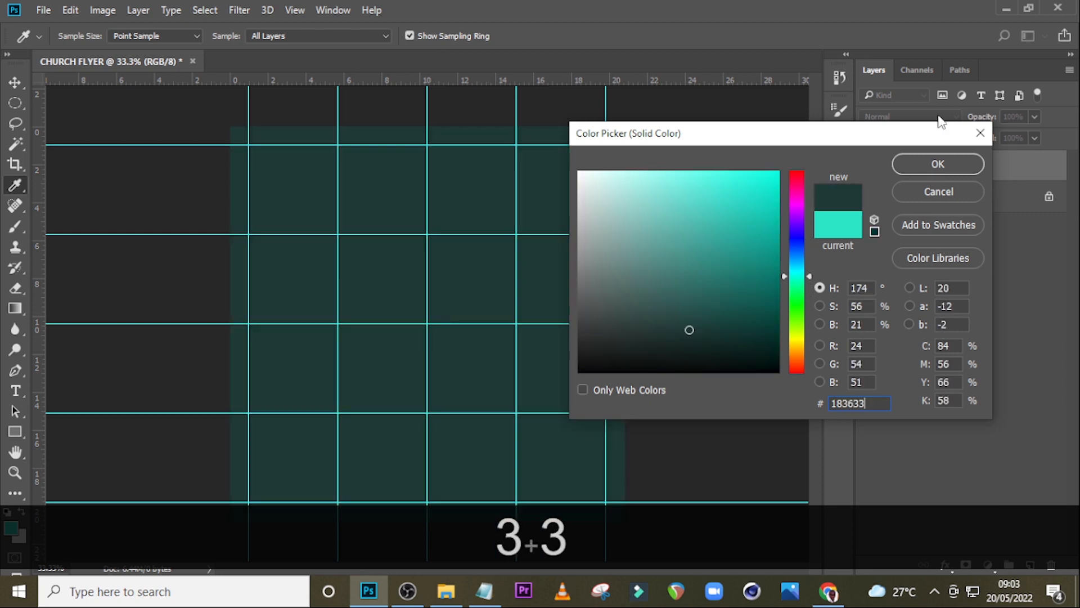
{"action": "left_click", "coordinate": [929, 165]}
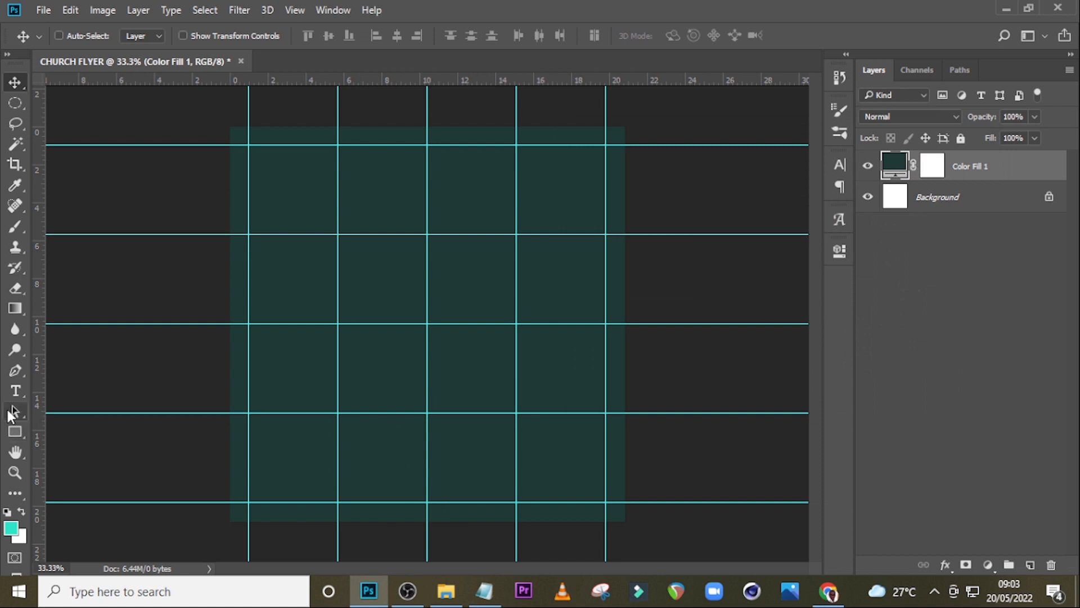
Add an empty layer above the colour fill and ready the Soft Round brush at 500 px and 0% hardness
{"action": "left_click", "coordinate": [16, 227]}
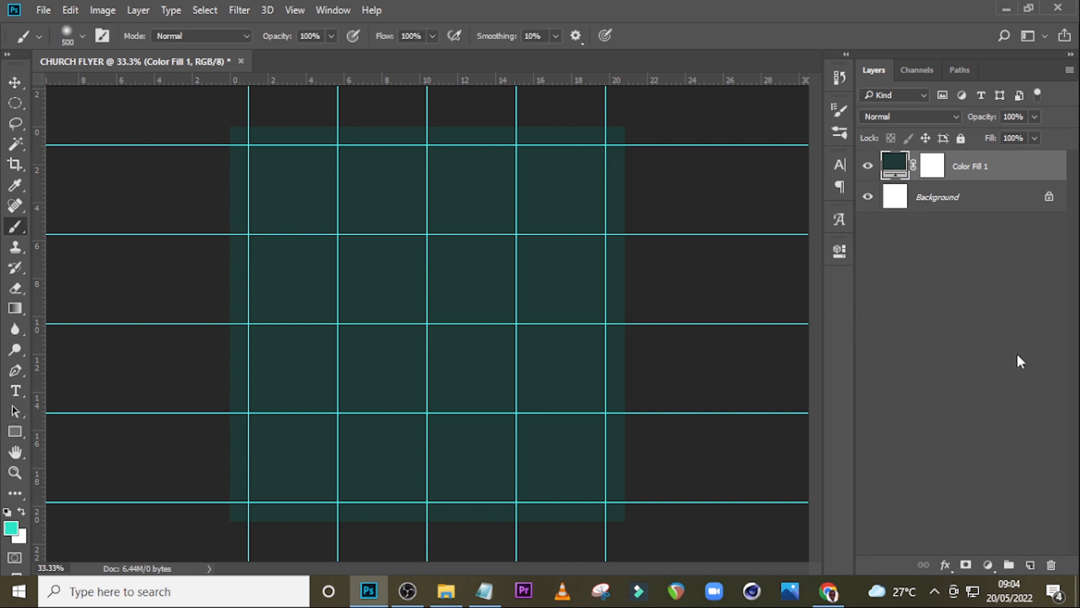
{"action": "left_click", "coordinate": [1030, 564]}
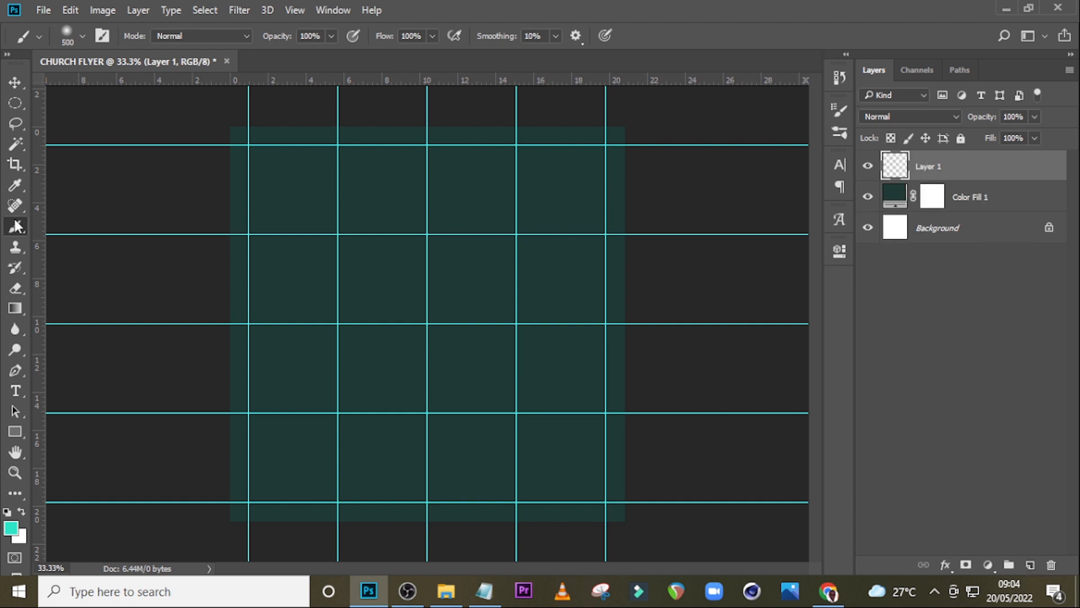
{"action": "left_click", "coordinate": [77, 35]}
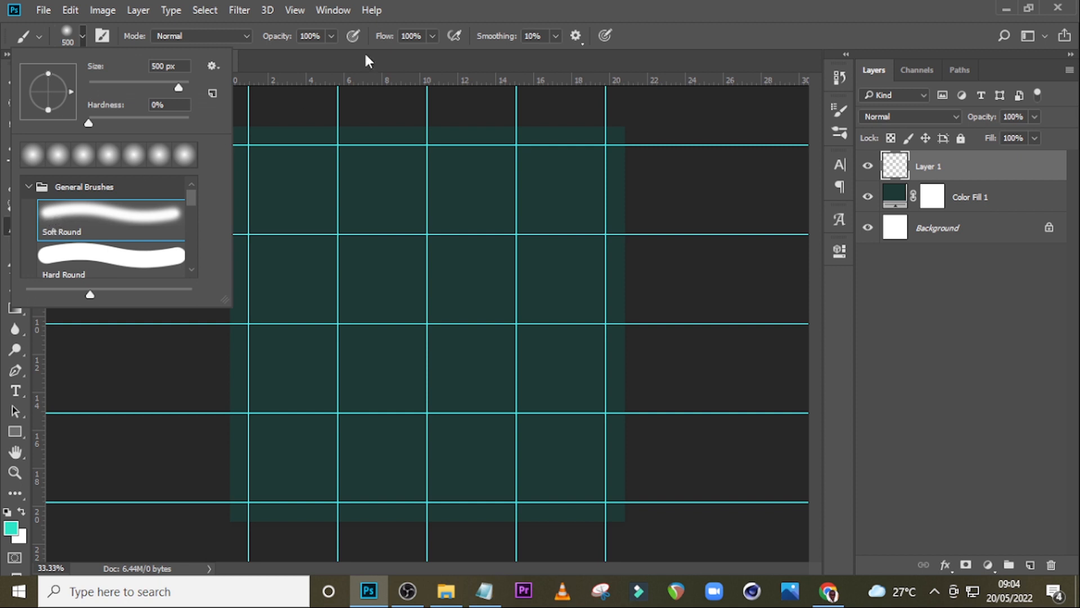
{"action": "left_click", "coordinate": [457, 5]}
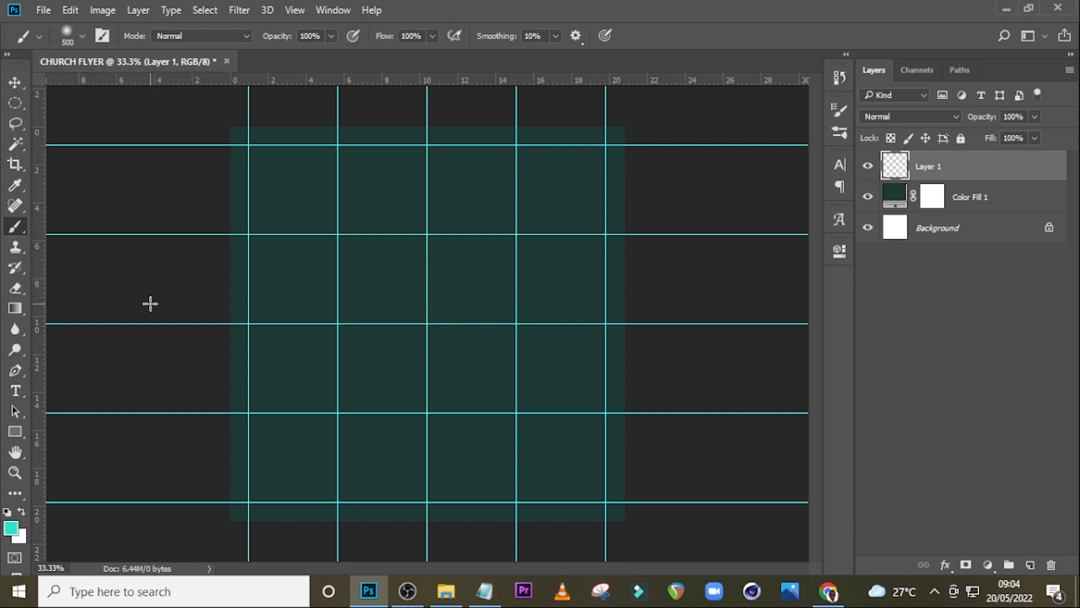
{"action": "key", "text": "Caps_Lock"}
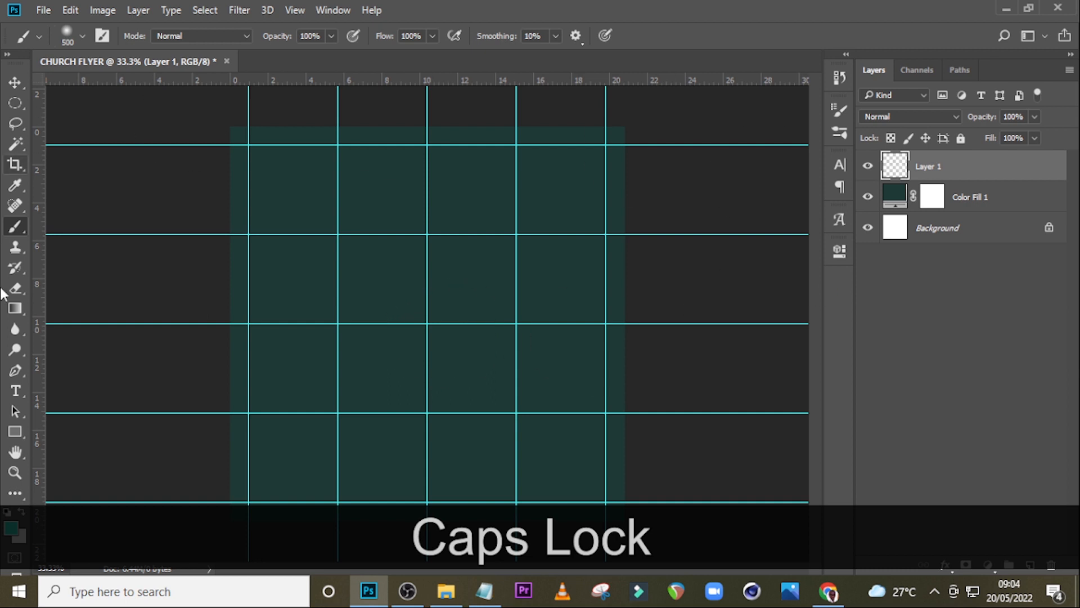
Set the foreground colour to hex 28e6c8 and paint a single soft dab just below the canvas centre
{"action": "left_click", "coordinate": [12, 528]}
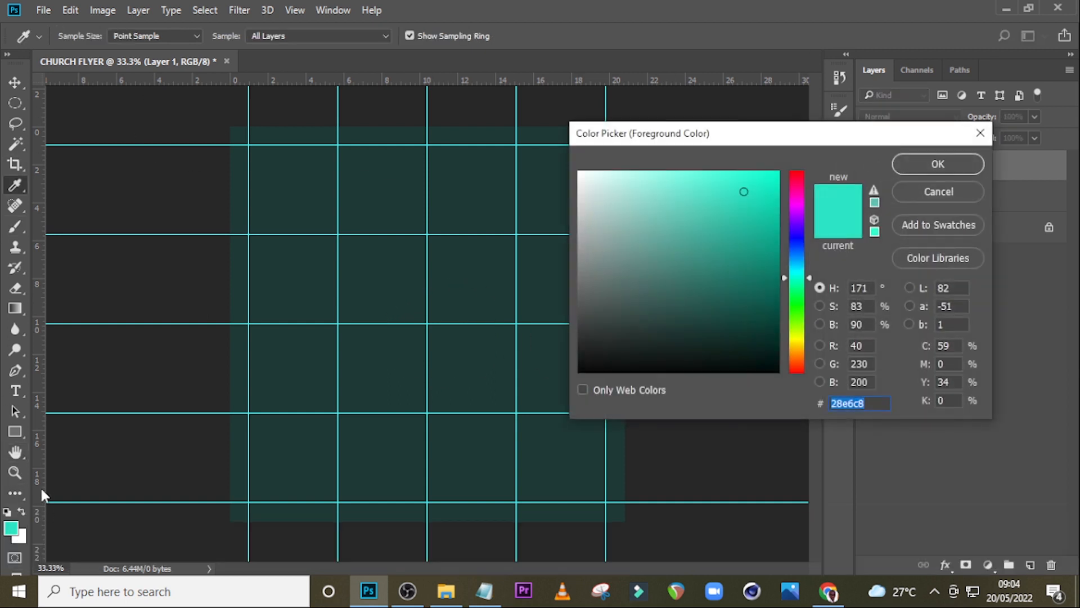
{"action": "type", "text": "28"}
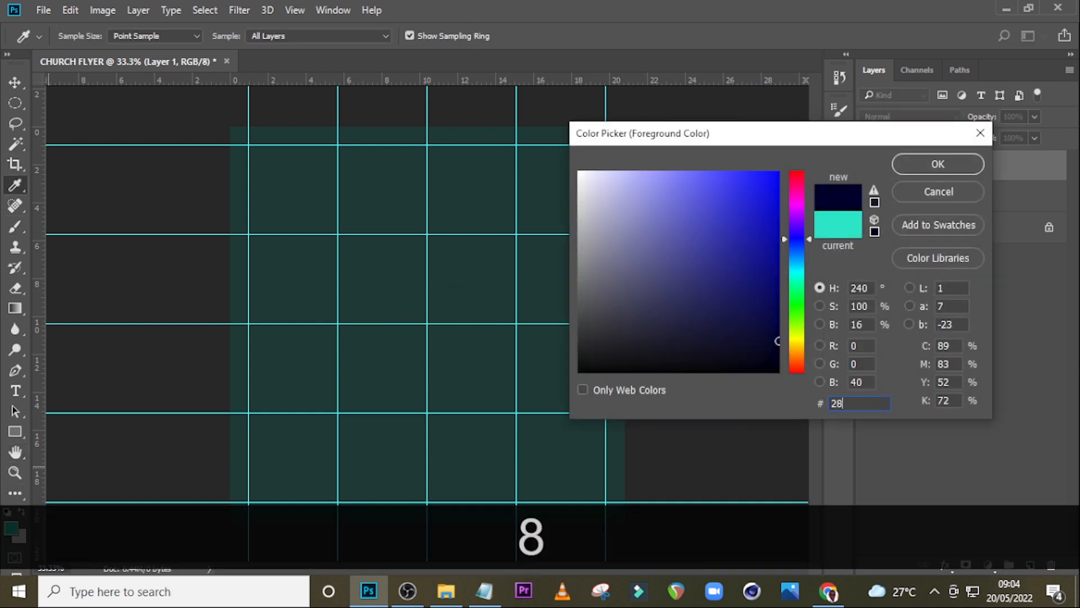
{"action": "type", "text": "e"}
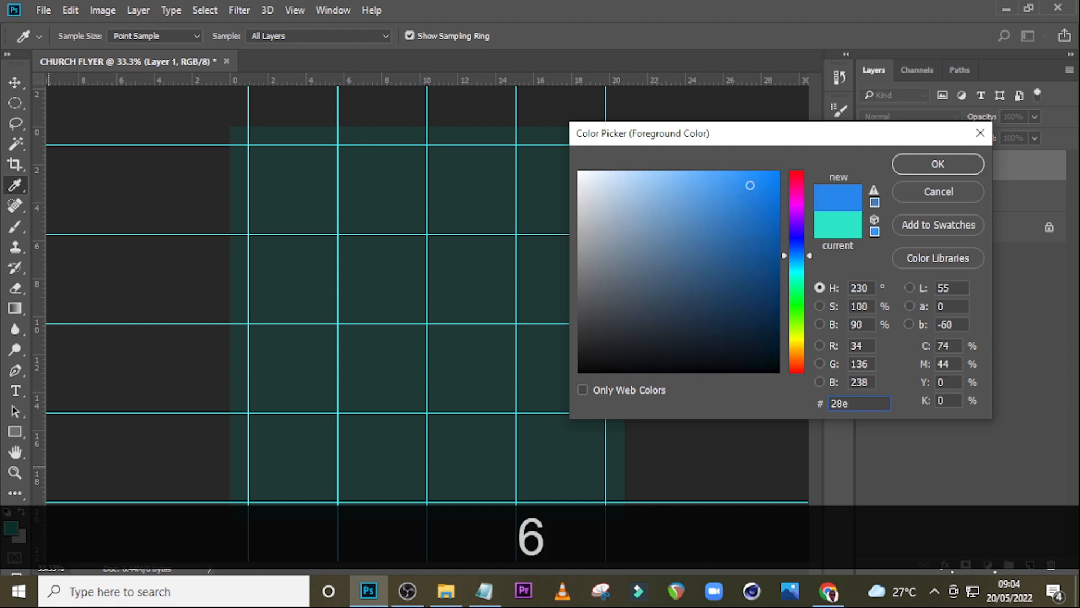
{"action": "type", "text": "6c8"}
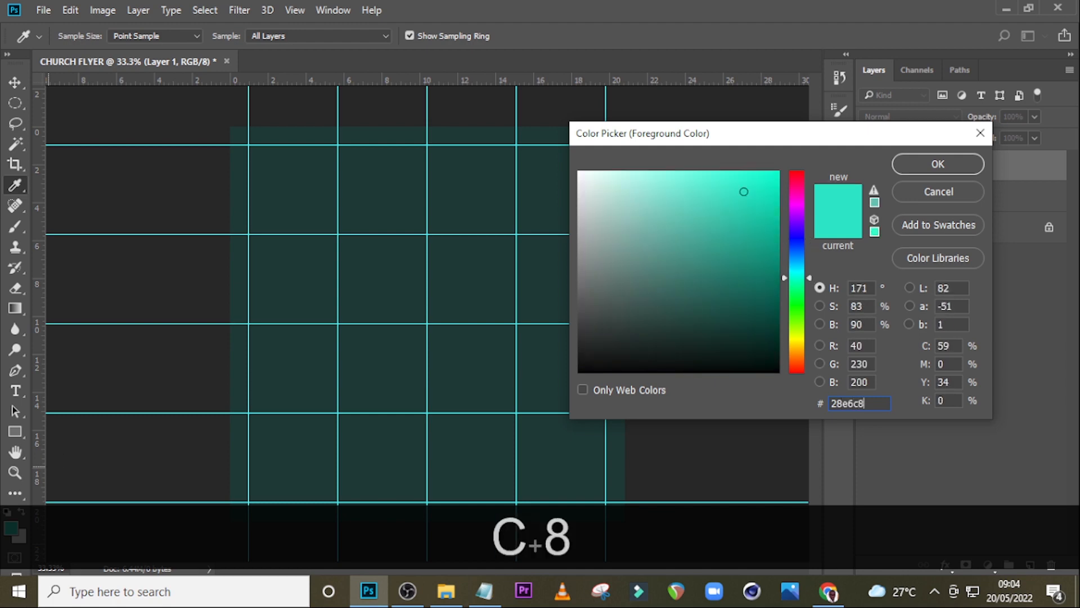
{"action": "left_click", "coordinate": [934, 164]}
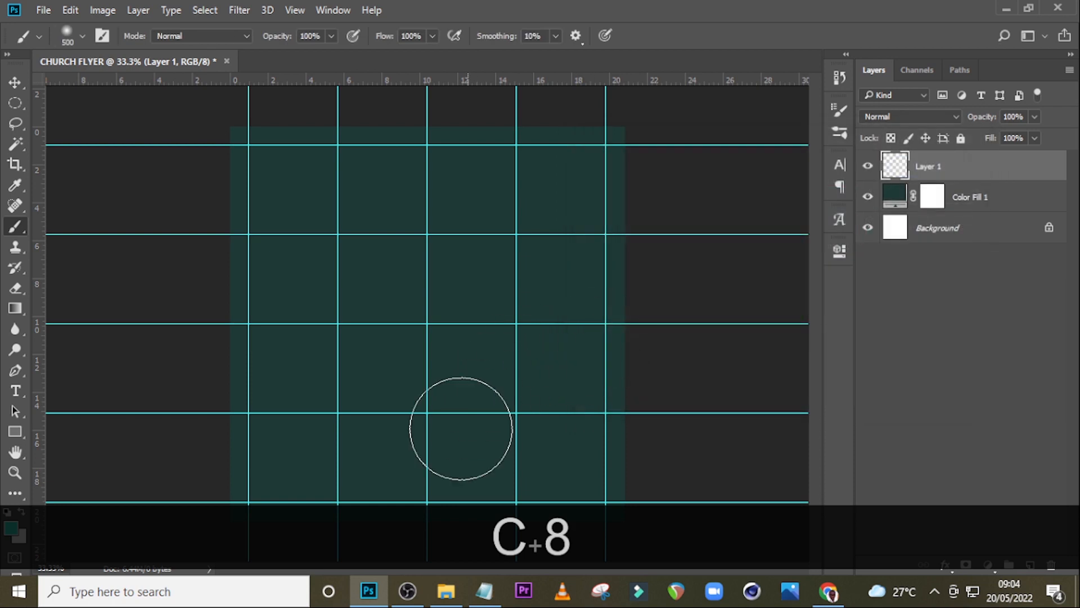
{"action": "left_click", "coordinate": [416, 372]}
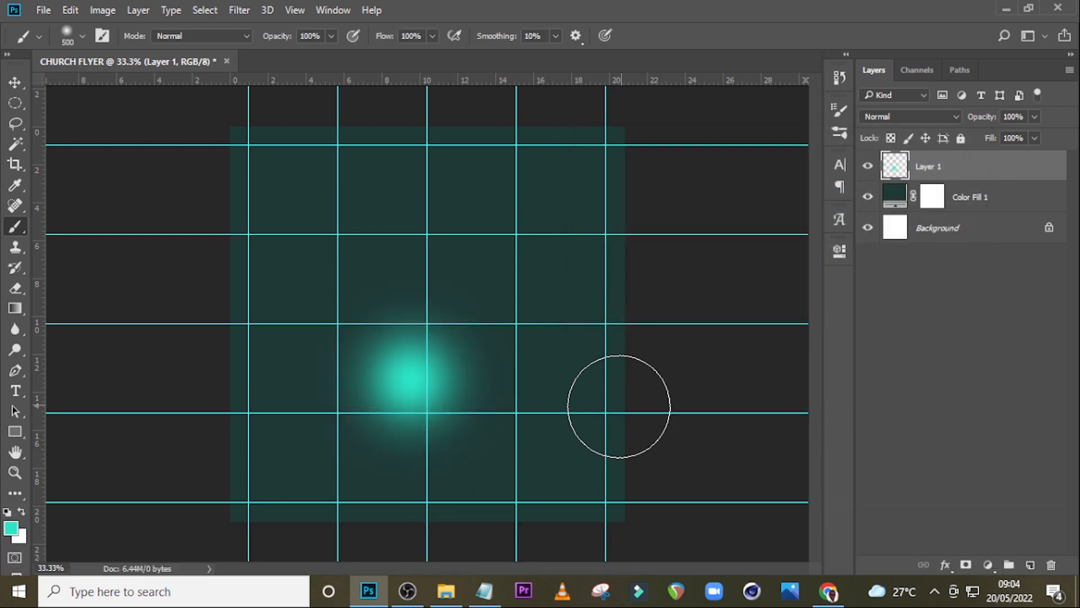
Enlarge and move the glow to the bottom centre of the canvas, and set its layer opacity to 39%
{"action": "key", "text": "ctrl+t"}
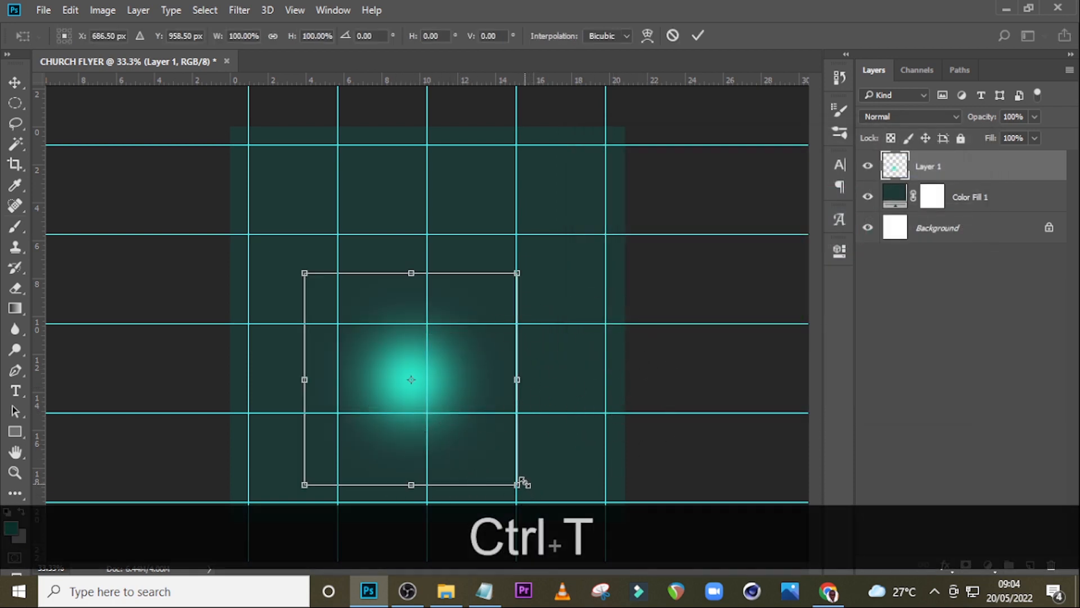
{"action": "key", "text": "alt"}
{"action": "key", "text": "alt"}
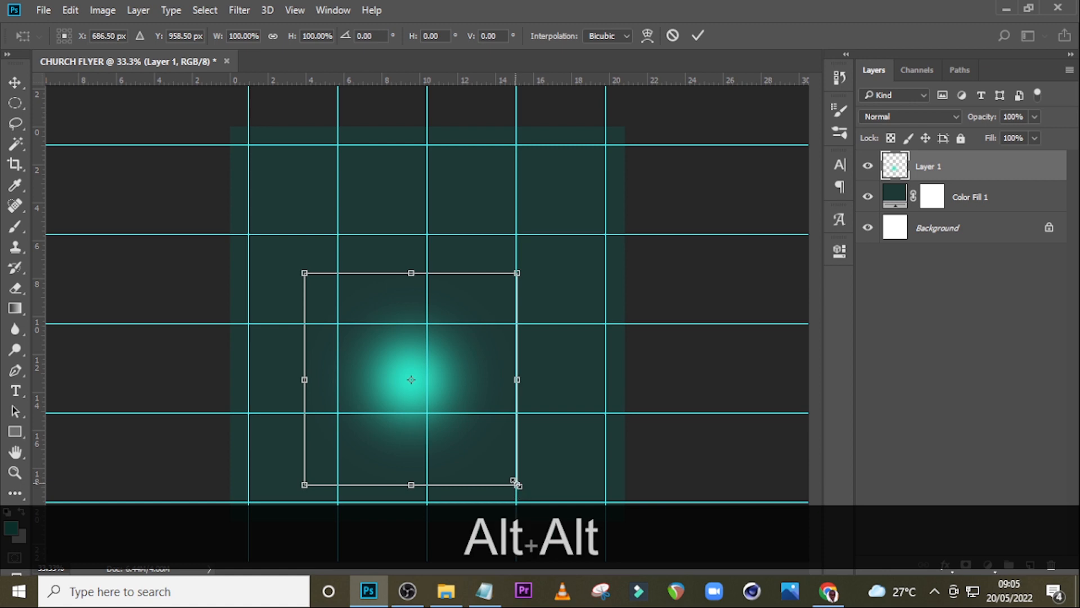
{"action": "left_click_drag", "start_coordinate": [514, 483], "coordinate": [582, 549]}
{"action": "left_click_drag", "start_coordinate": [498, 346], "coordinate": [497, 422]}
{"action": "key", "text": "Return"}
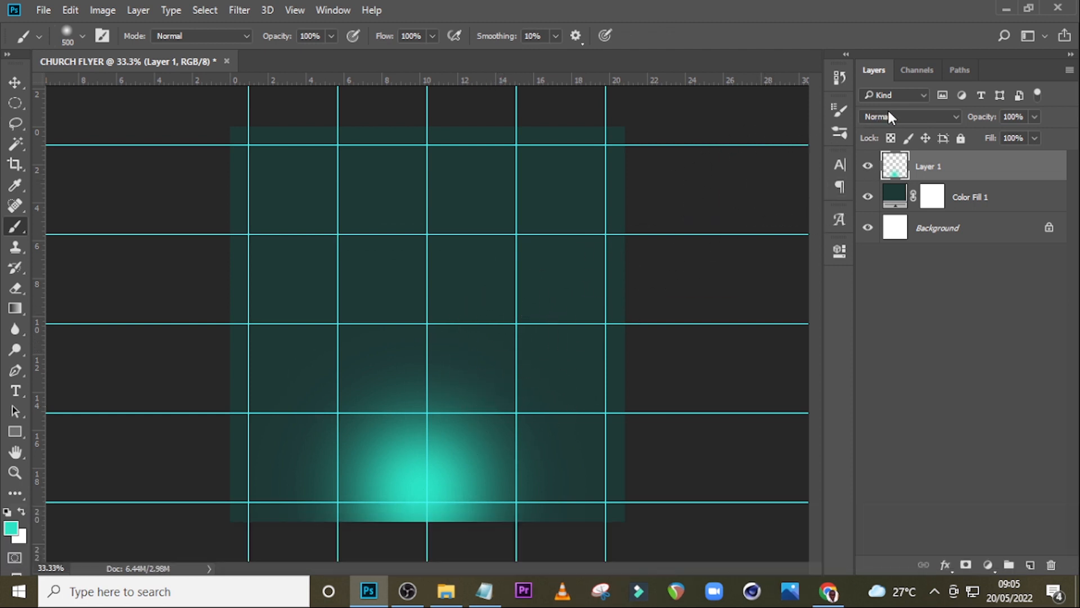
{"action": "left_click", "coordinate": [1025, 117]}
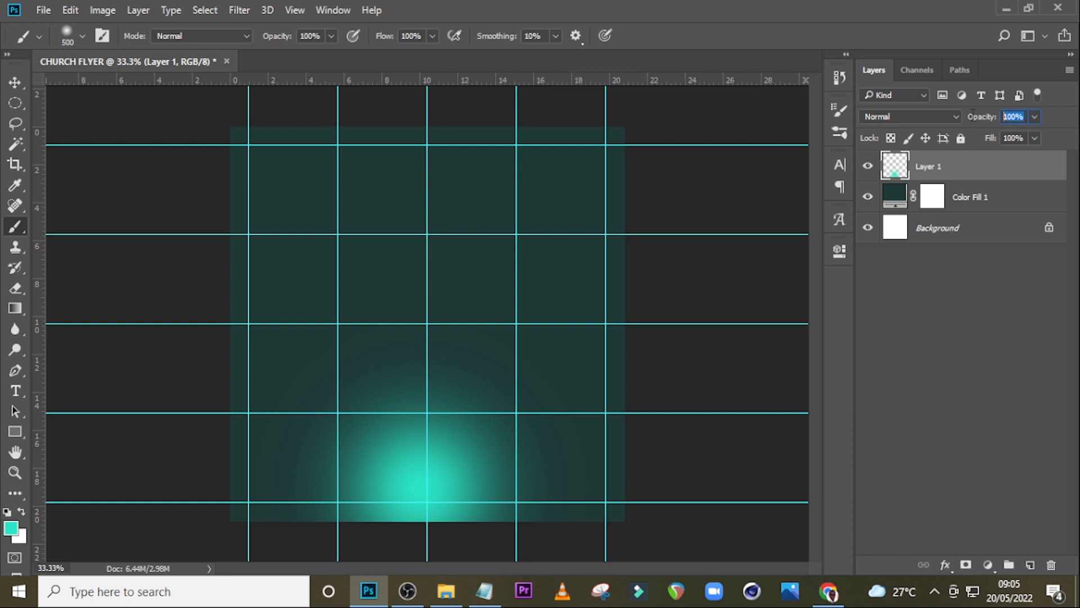
{"action": "type", "text": "39"}
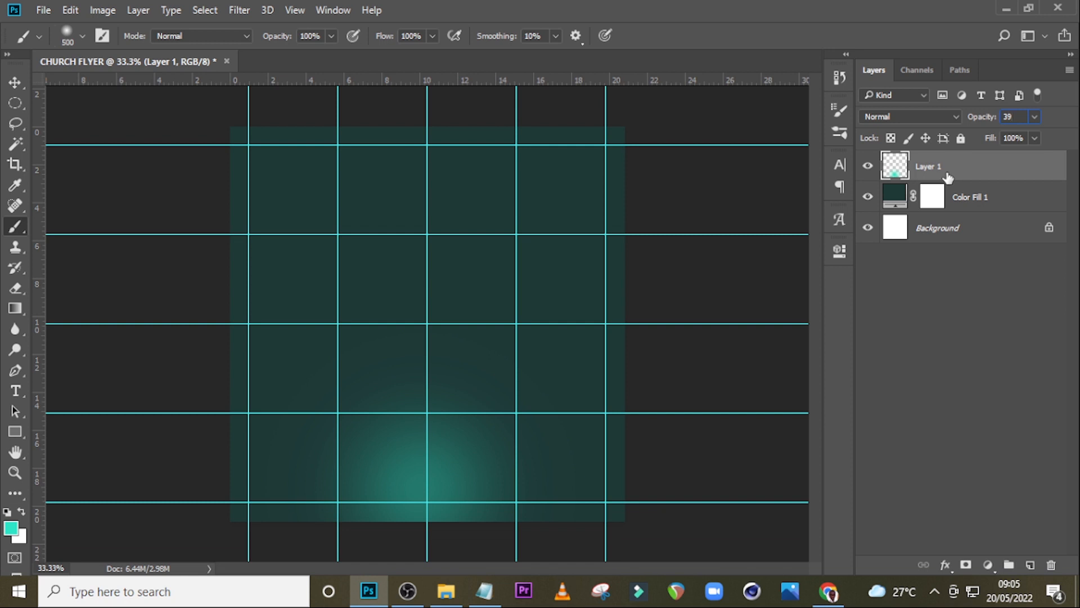
Draw a wide ellipse over the upper canvas and enlarge it from its centre so it overhangs both sides and curves across below the middle
{"action": "left_click", "coordinate": [15, 431]}
{"action": "right_click", "coordinate": [16, 430]}
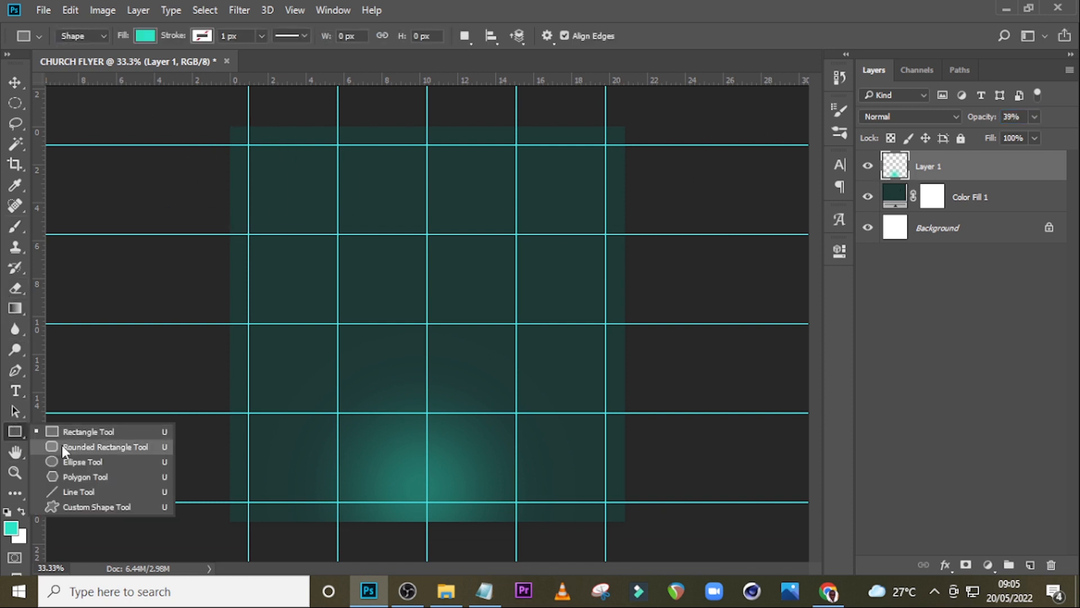
{"action": "left_click", "coordinate": [73, 462]}
{"action": "left_click_drag", "start_coordinate": [200, 100], "coordinate": [772, 367]}
{"action": "key", "text": "v"}
{"action": "key", "text": "ctrl+t"}
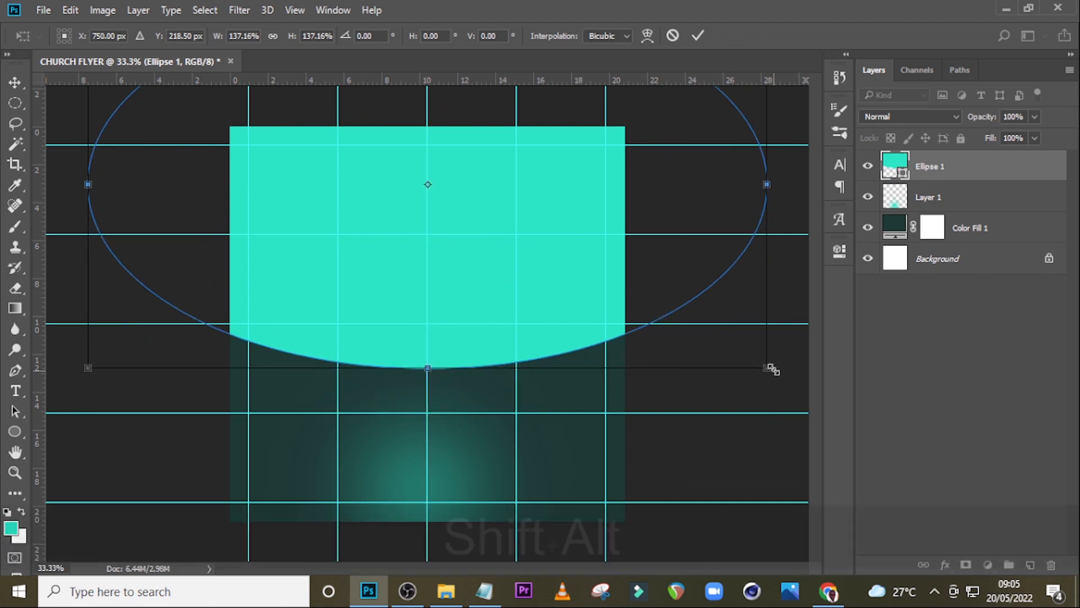
{"action": "key", "text": "Return"}
Change the ellipse's fill colour to white
{"action": "double_click", "coordinate": [910, 228]}
{"action": "left_click", "coordinate": [589, 173]}
{"action": "left_click_drag", "start_coordinate": [589, 173], "coordinate": [578, 171]}
{"action": "left_click", "coordinate": [914, 164]}
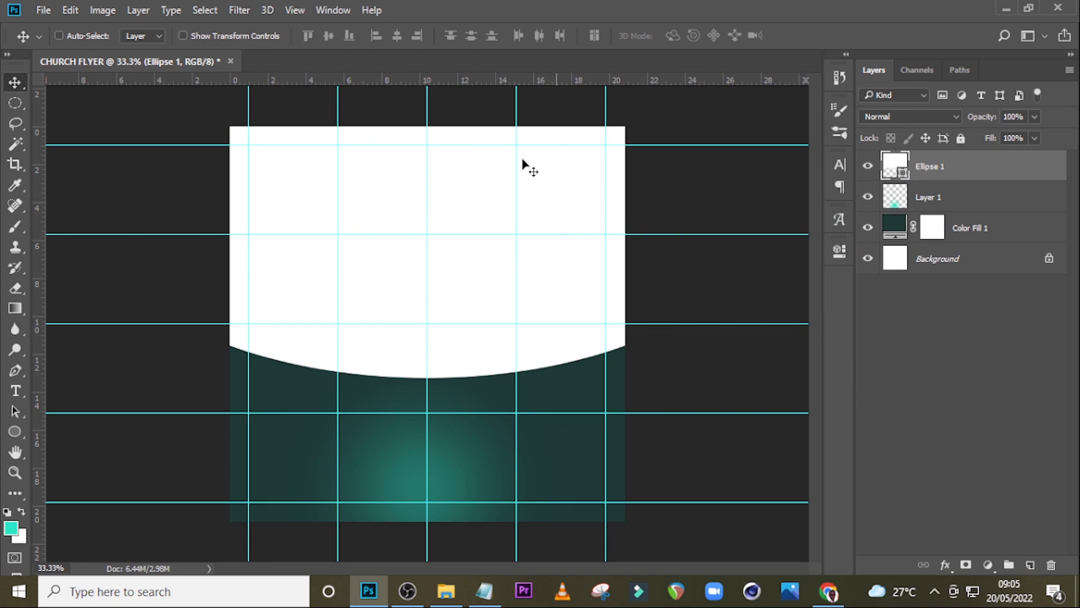
Place the clouds-blue-sky-wall-mural-wallpaper image above the ellipse, scale it to about 80% to span the canvas width, and clip it to the ellipse
{"action": "left_click", "coordinate": [446, 591]}
{"action": "left_click_drag", "start_coordinate": [405, 214], "coordinate": [389, 321]}
{"action": "left_click_drag", "start_coordinate": [526, 346], "coordinate": [561, 318]}
{"action": "left_click_drag", "start_coordinate": [617, 430], "coordinate": [629, 437]}
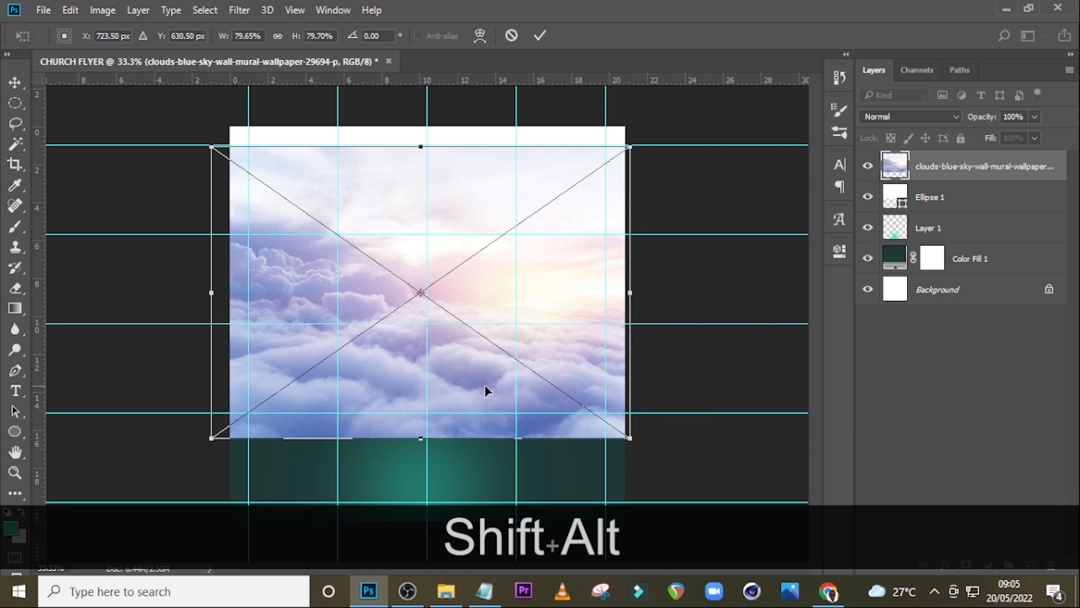
{"action": "key", "text": "Return"}
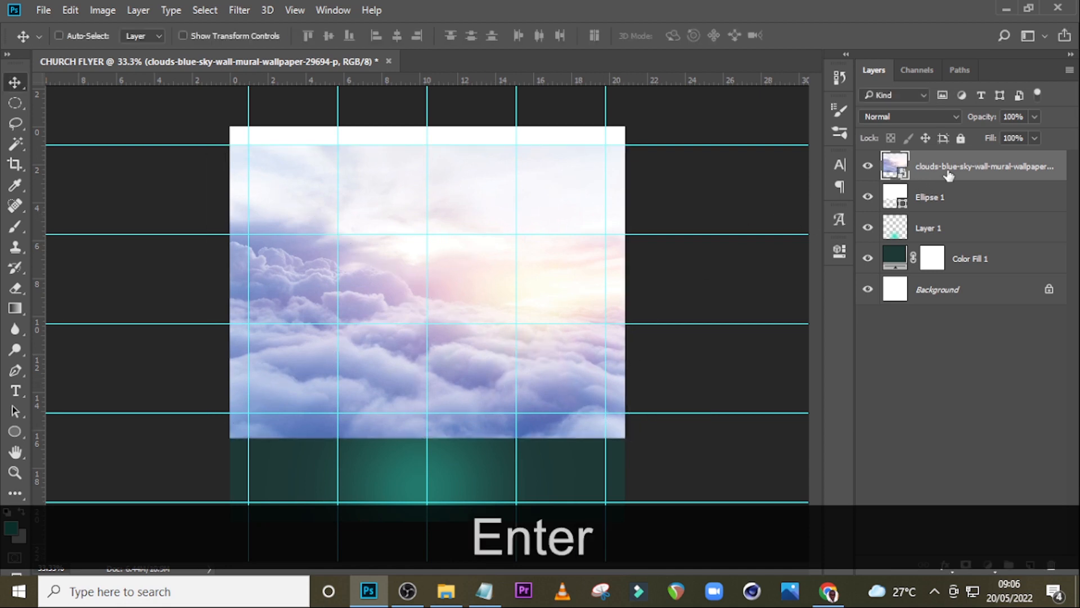
{"action": "right_click", "coordinate": [947, 171]}
{"action": "left_click", "coordinate": [661, 416]}
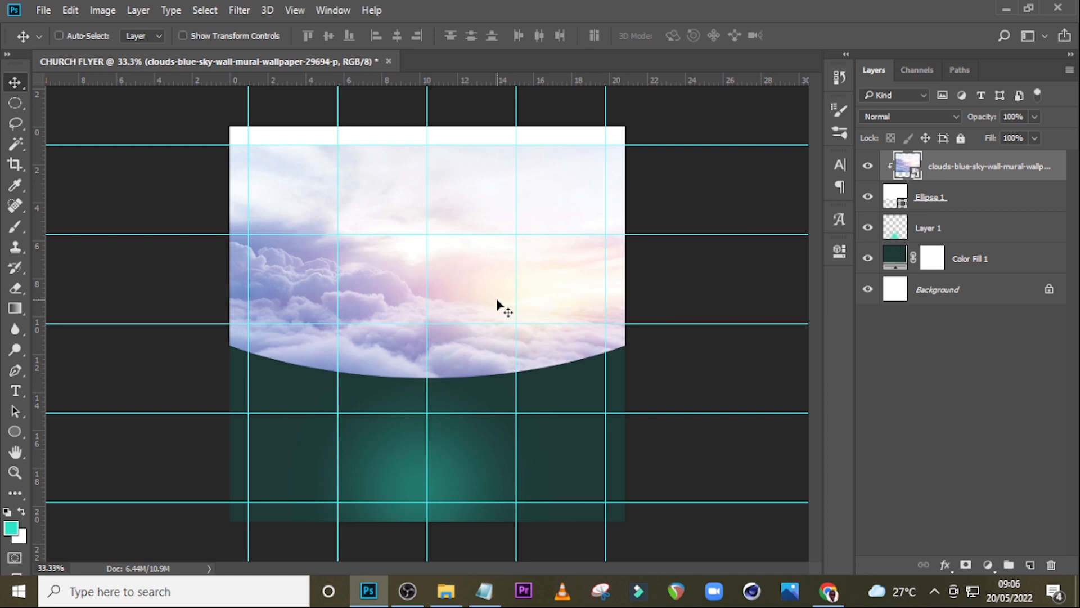
Move the cloud image up to cover the canvas's upper edge and lighten it with a clipped Levels adjustment, black output level 117
{"action": "key", "text": "shift+v"}
{"action": "left_click_drag", "start_coordinate": [497, 304], "coordinate": [490, 270]}
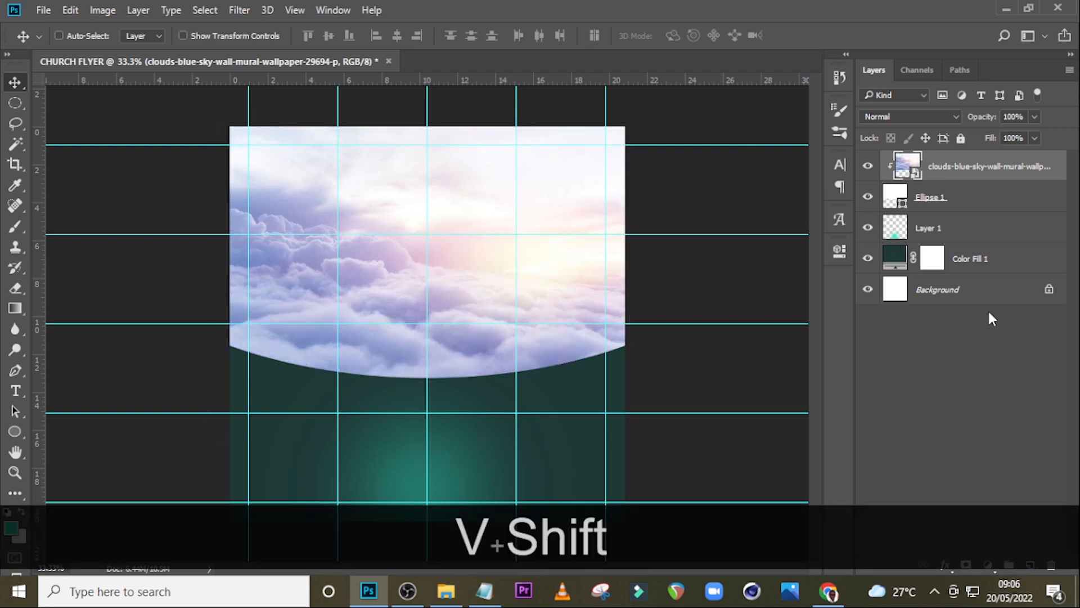
{"action": "left_click", "coordinate": [987, 562]}
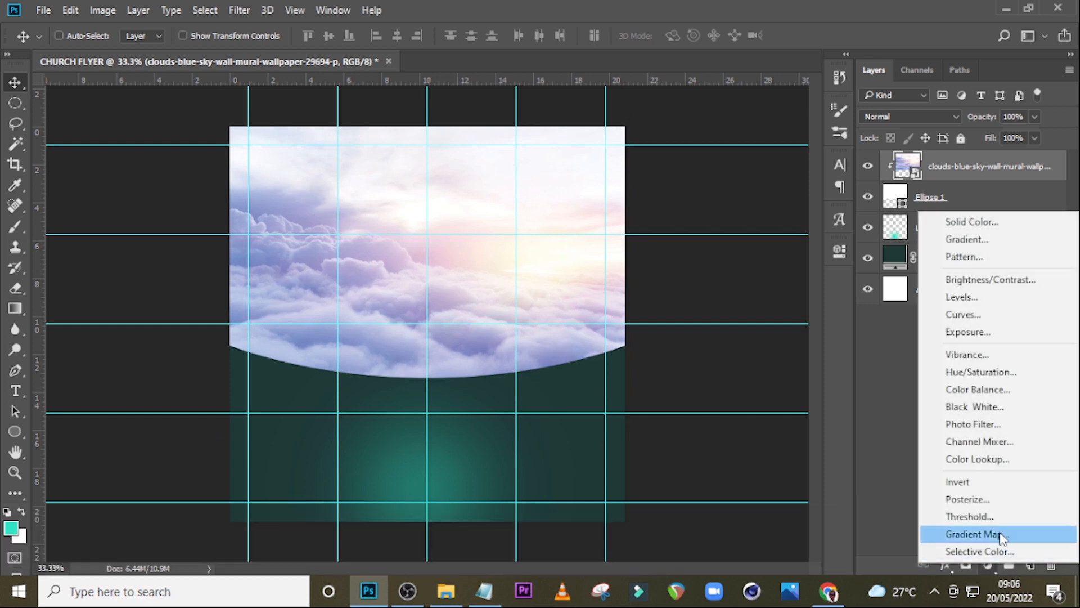
{"action": "left_click", "coordinate": [979, 297]}
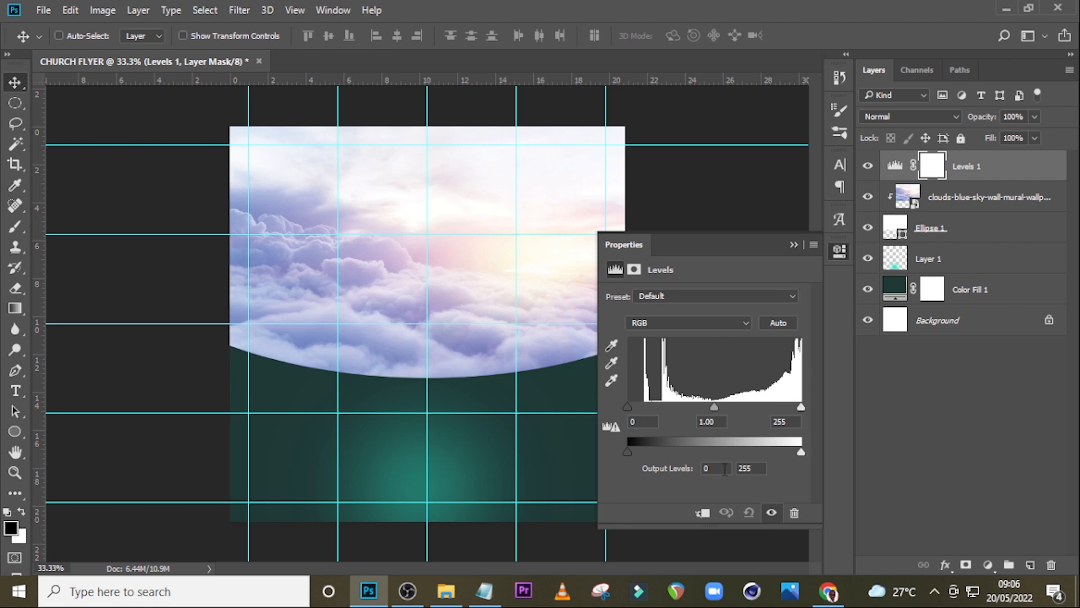
{"action": "type", "text": "11"}
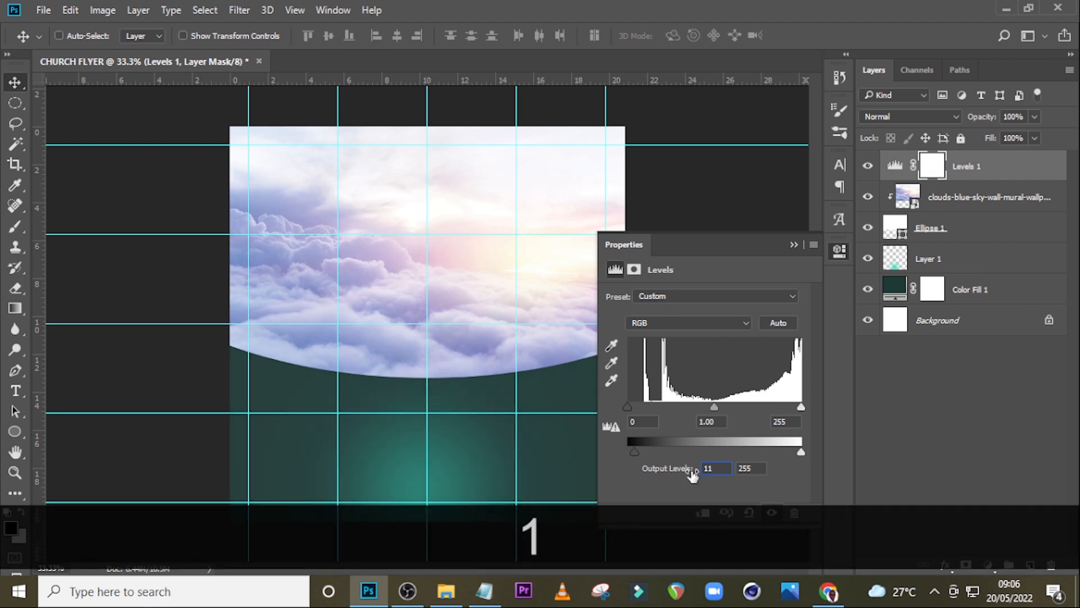
{"action": "type", "text": "7"}
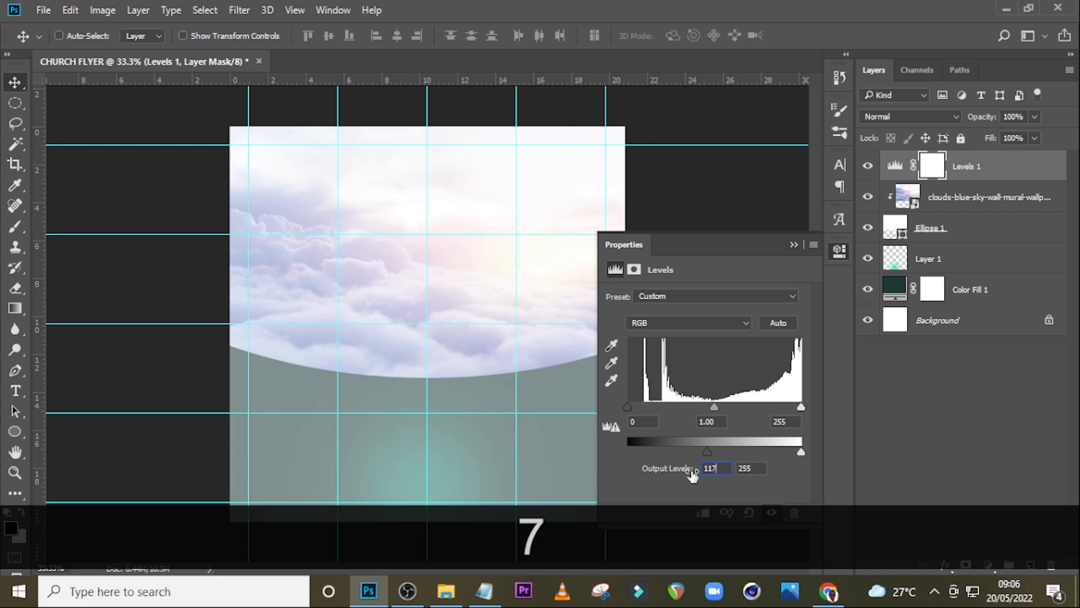
{"action": "left_click", "coordinate": [703, 514]}
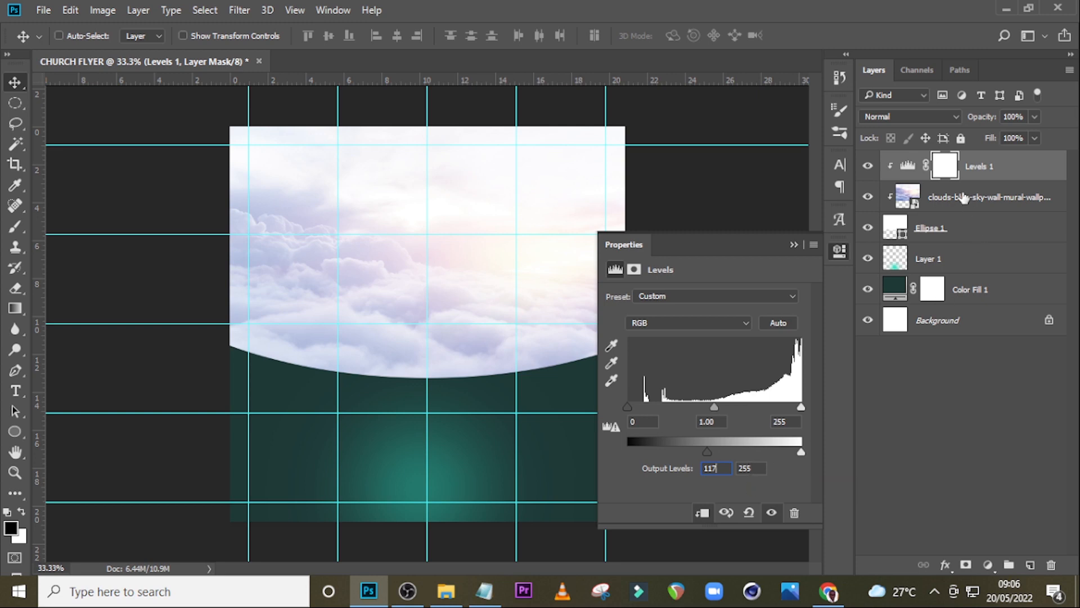
Paint black on the Levels adjustment's mask with a soft 500 px brush across the upper part of the sky
{"action": "left_click", "coordinate": [955, 171]}
{"action": "left_click", "coordinate": [867, 166]}
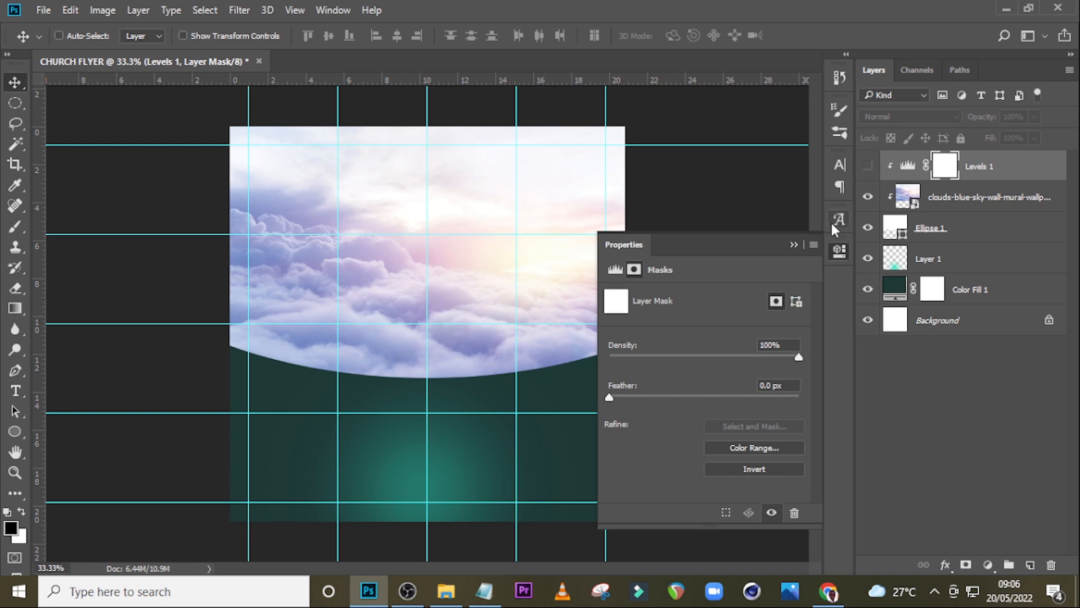
{"action": "left_click", "coordinate": [868, 166]}
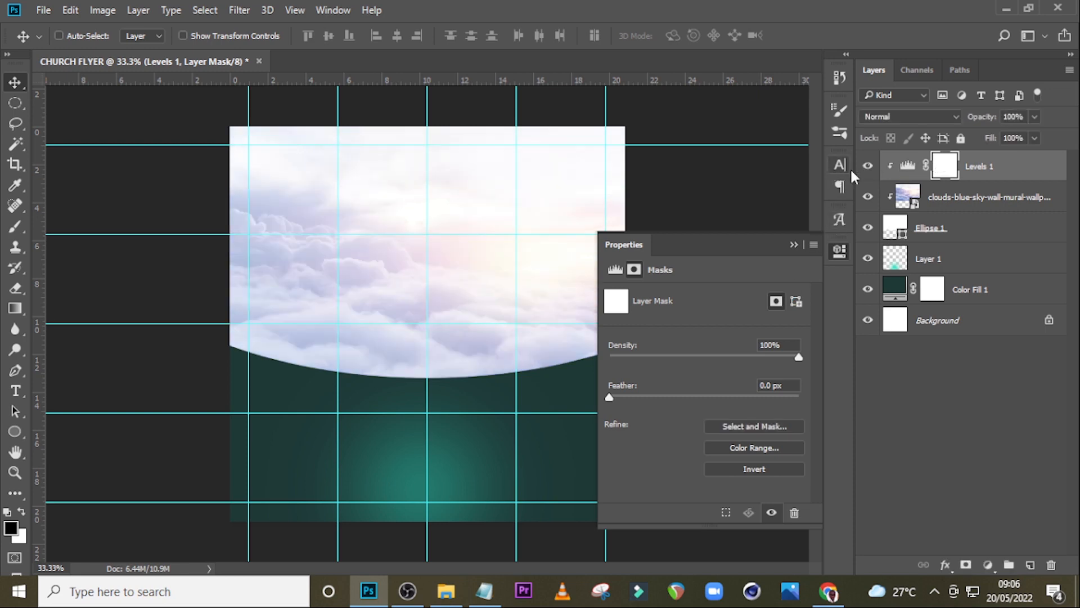
{"action": "key", "text": "b"}
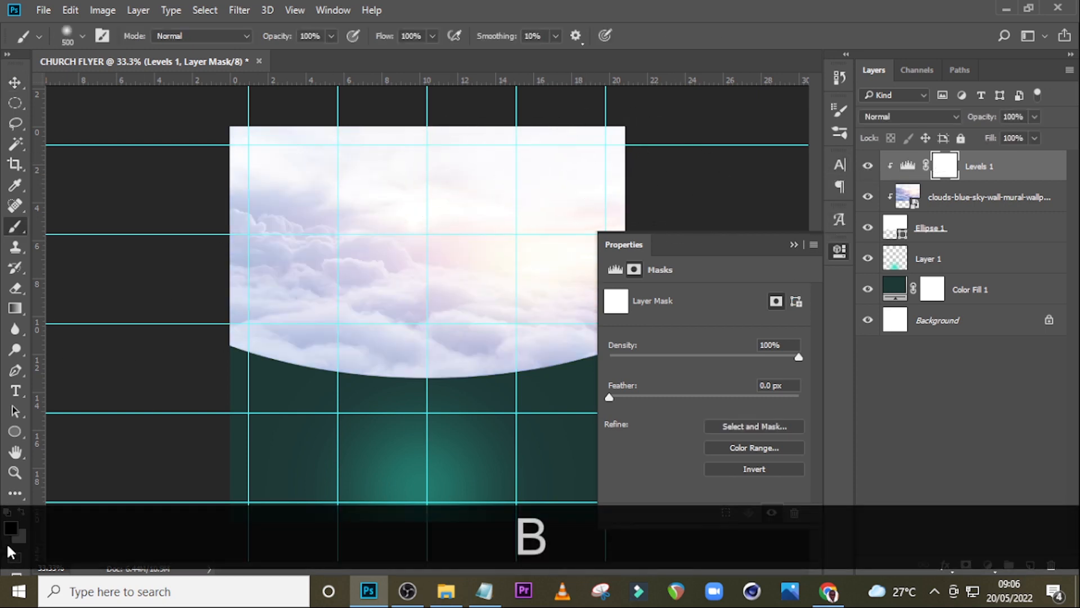
{"action": "mouse_move", "coordinate": [601, 144]}
{"action": "left_mouse_down"}
{"action": "mouse_move", "coordinate": [449, 138]}
{"action": "mouse_move", "coordinate": [610, 168]}
{"action": "mouse_move", "coordinate": [603, 187]}
{"action": "mouse_move", "coordinate": [600, 151]}
{"action": "mouse_move", "coordinate": [265, 137]}
{"action": "mouse_move", "coordinate": [259, 152]}
{"action": "mouse_move", "coordinate": [453, 174]}
{"action": "mouse_move", "coordinate": [475, 217]}
{"action": "mouse_move", "coordinate": [585, 116]}
{"action": "mouse_move", "coordinate": [315, 146]}
{"action": "mouse_move", "coordinate": [441, 137]}
{"action": "left_mouse_up"}
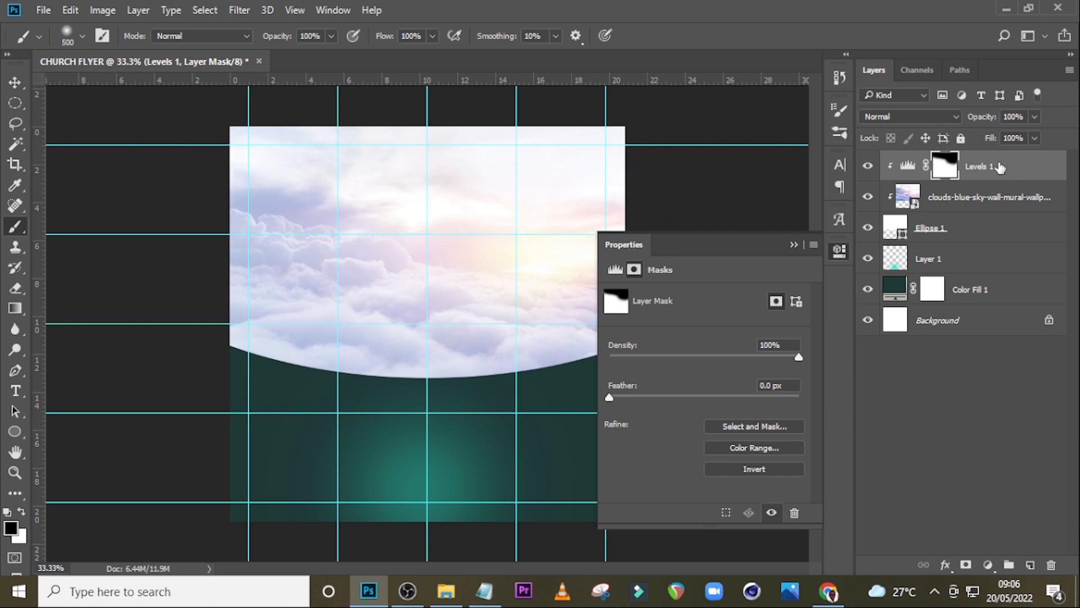
{"action": "left_click", "coordinate": [907, 165]}
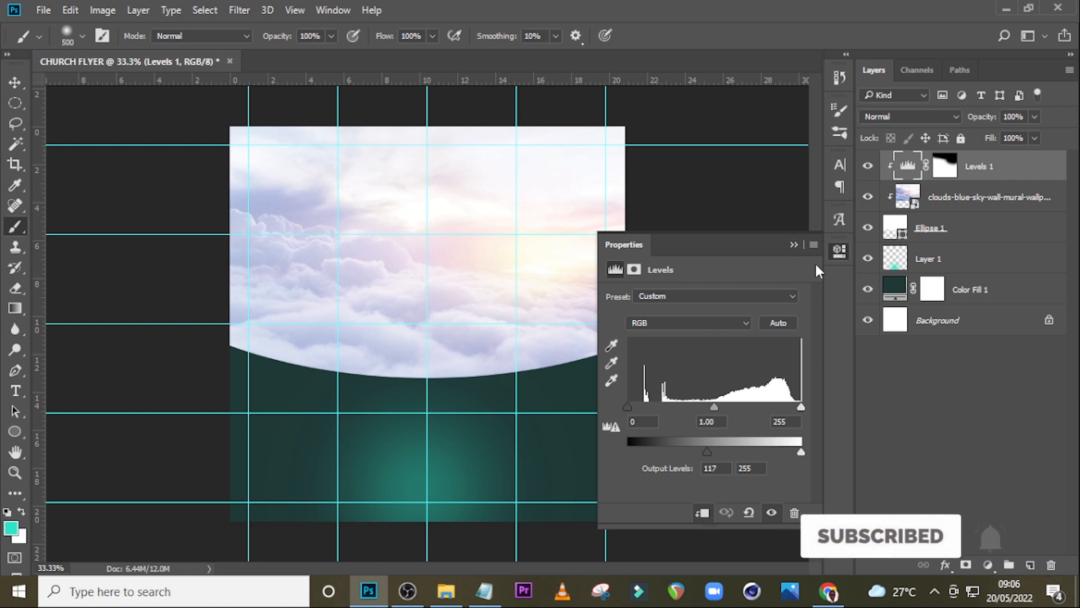
{"action": "left_click", "coordinate": [798, 245]}
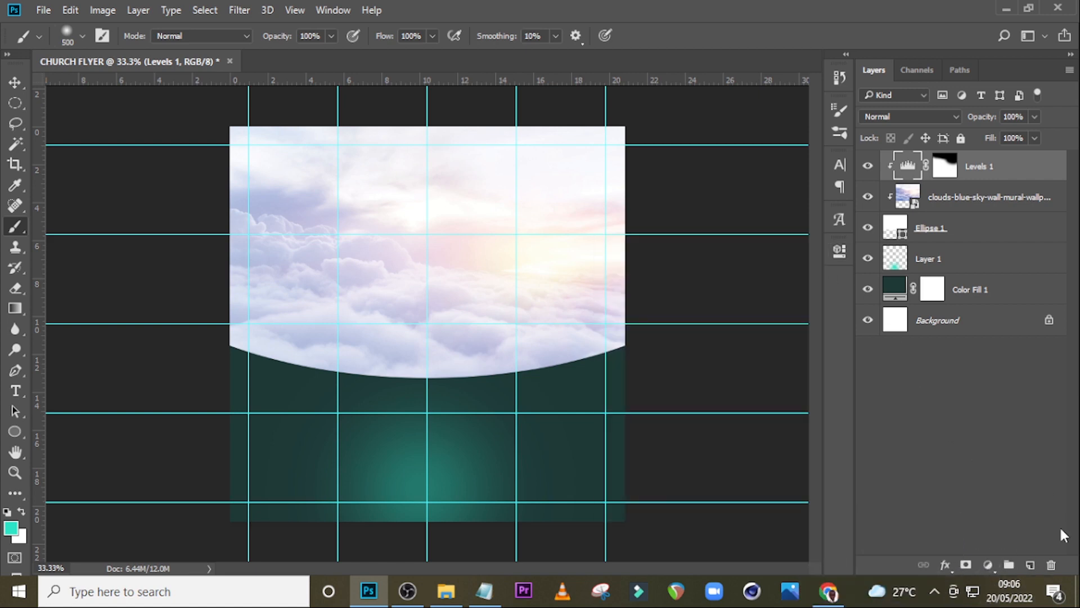
On a new layer, stamp a soft 800 px brush dab in colour #28e6c8 centred just below the cloud curve
{"action": "left_click", "coordinate": [1030, 565]}
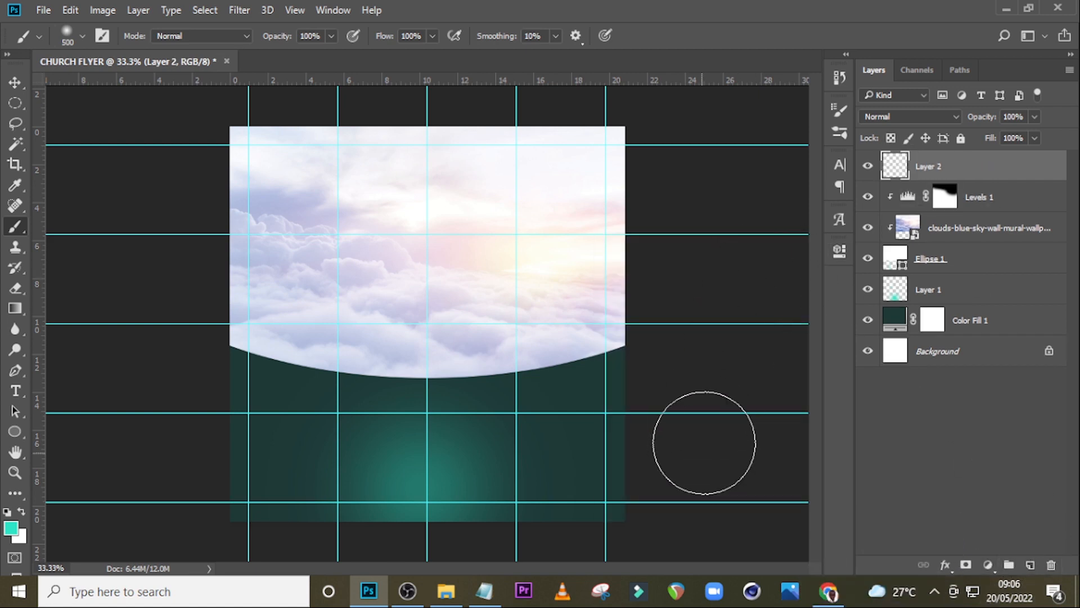
{"action": "key", "text": "bracketright"}
{"action": "key", "text": "bracketright"}
{"action": "key", "text": "bracketright"}
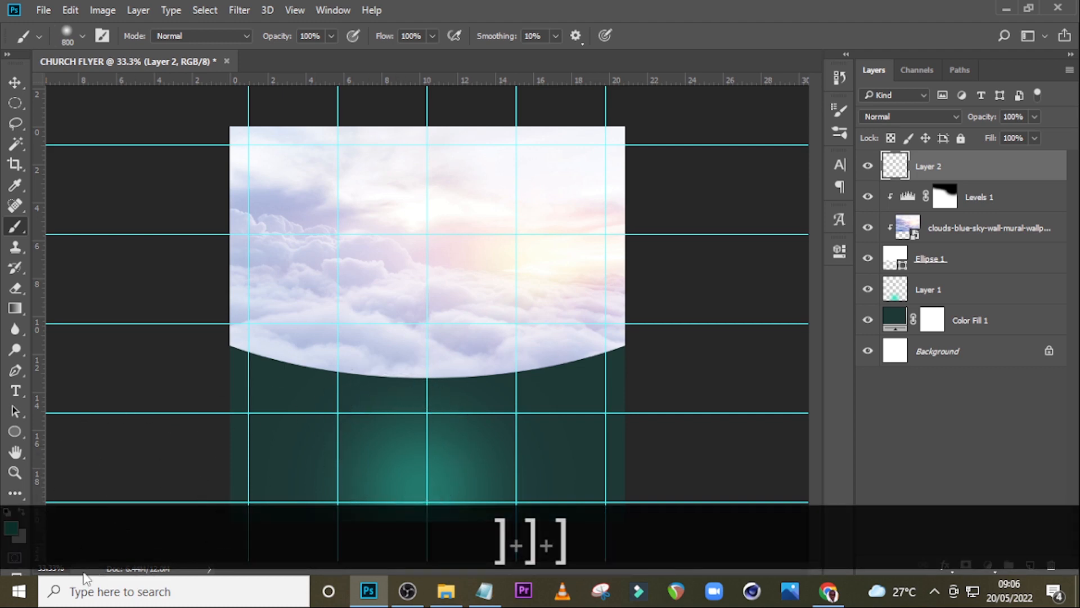
{"action": "left_click", "coordinate": [9, 532]}
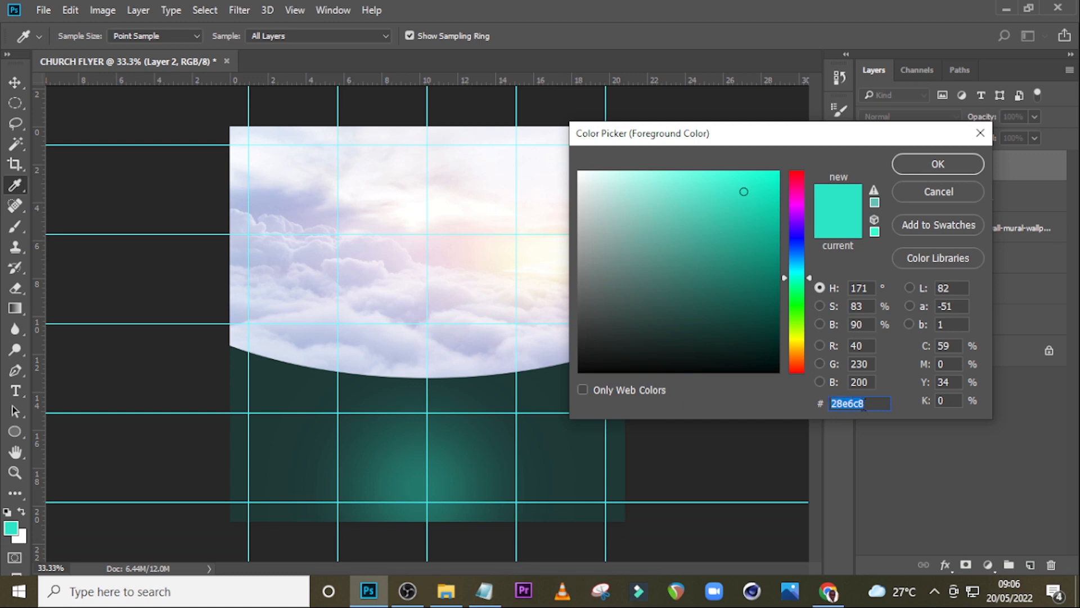
{"action": "left_click", "coordinate": [938, 164]}
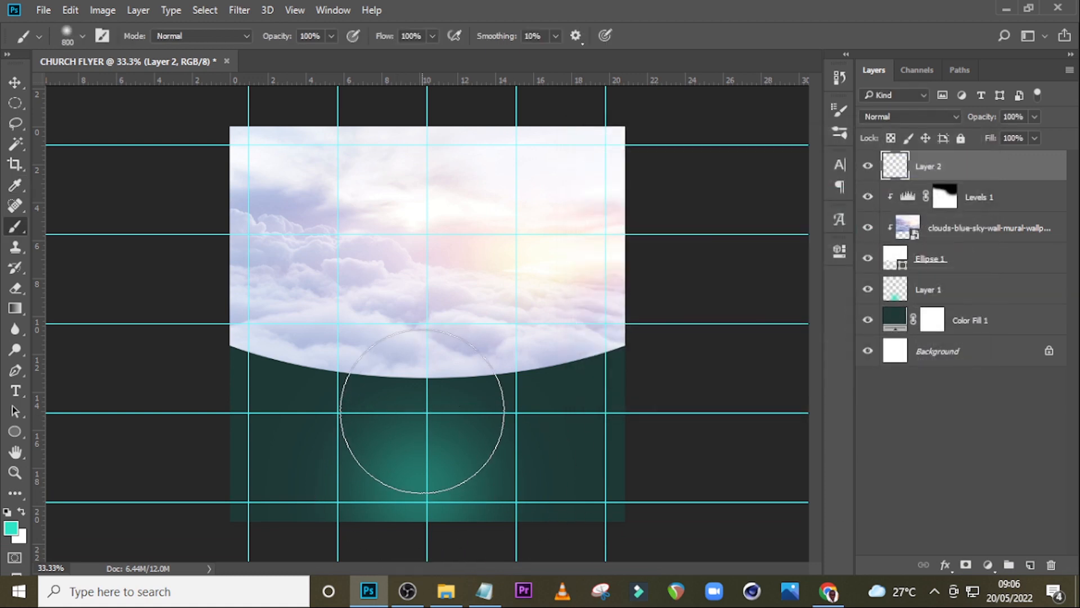
{"action": "left_click", "coordinate": [430, 401]}
Enlarge the new glow to about 121%, shift it slightly down, and set its blend mode to Linear Dodge (Add)
{"action": "key", "text": "ctrl+t"}
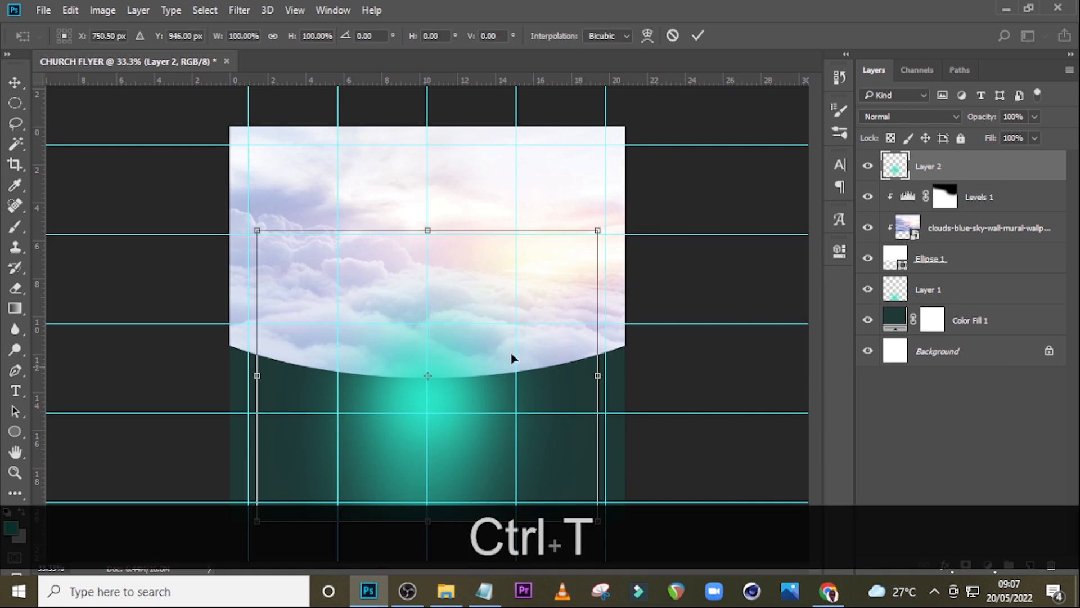
{"action": "left_click_drag", "start_coordinate": [613, 238], "coordinate": [648, 207]}
{"action": "mouse_move", "coordinate": [526, 309]}
{"action": "left_mouse_down"}
{"action": "mouse_move", "coordinate": [513, 346]}
{"action": "mouse_move", "coordinate": [519, 324]}
{"action": "left_mouse_up"}
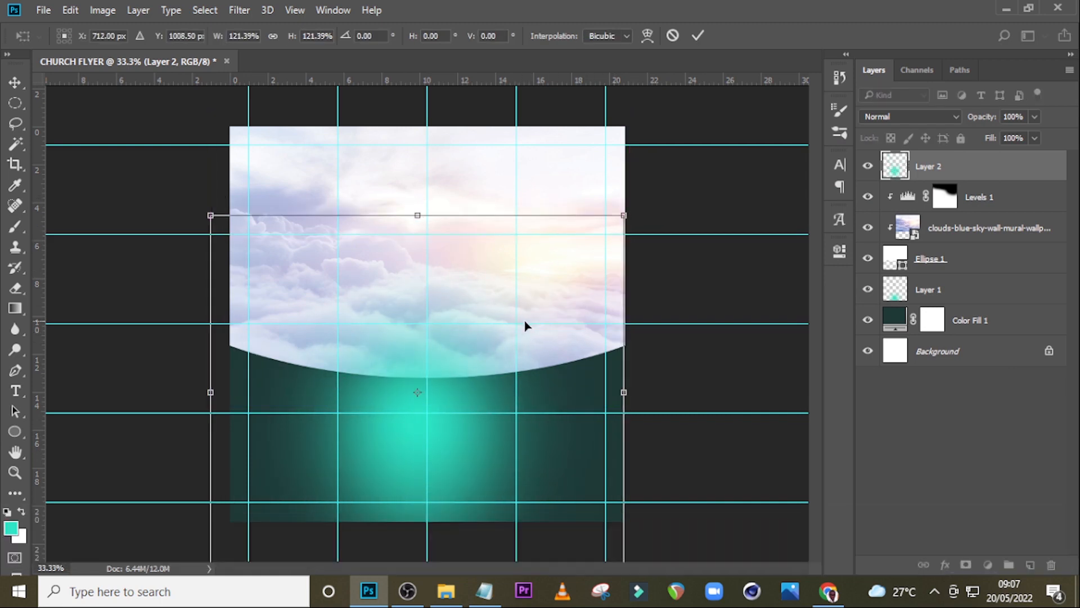
{"action": "key", "text": "Return"}
{"action": "left_click", "coordinate": [887, 117]}
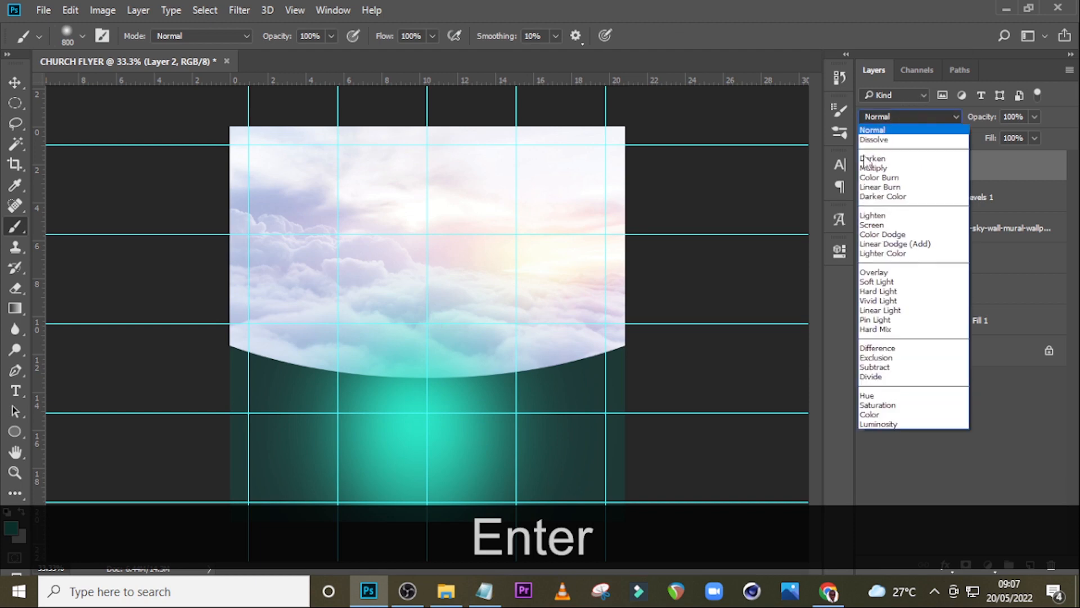
{"action": "left_click", "coordinate": [869, 244]}
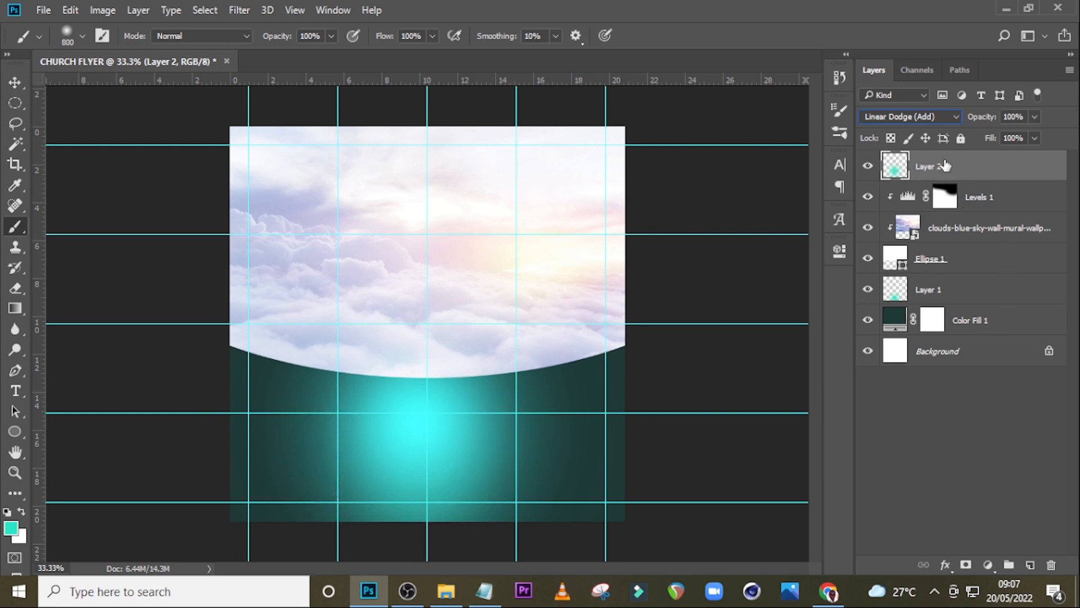
Group all layers above the locked Background and name the group BG
{"action": "left_click", "coordinate": [984, 317], "text": "shift"}
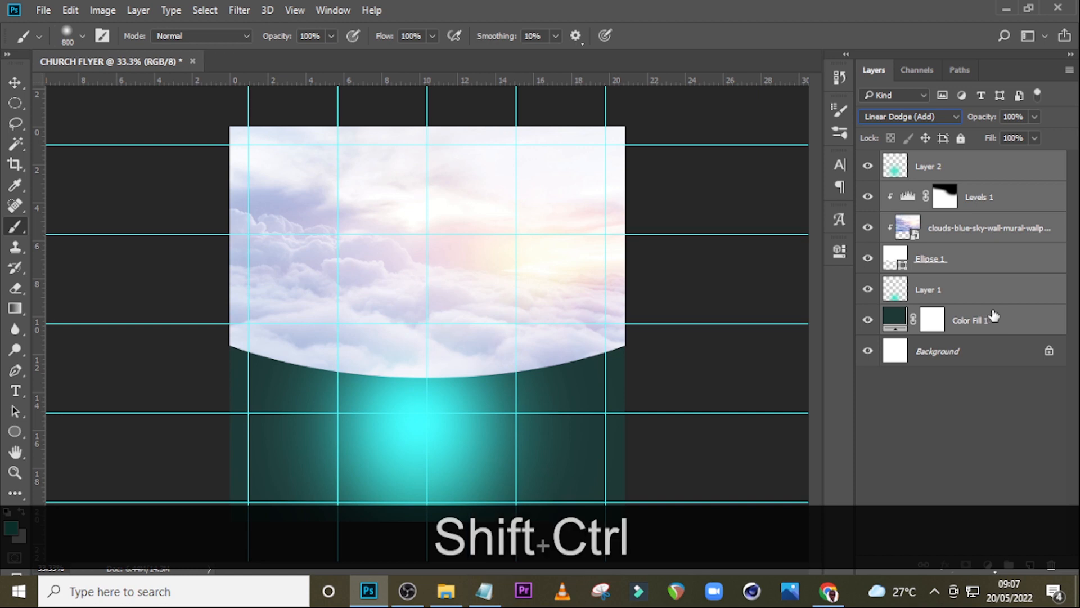
{"action": "key", "text": "ctrl+shift+g"}
{"action": "double_click", "coordinate": [931, 165]}
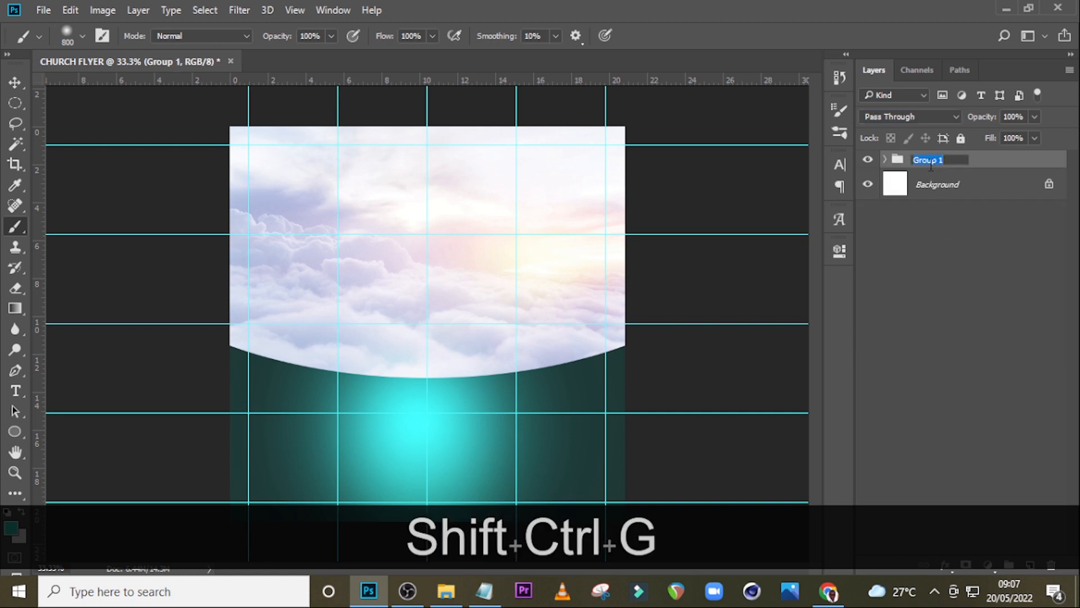
{"action": "key", "text": "Caps_Lock"}
{"action": "type", "text": "BG"}
{"action": "key", "text": "Return"}
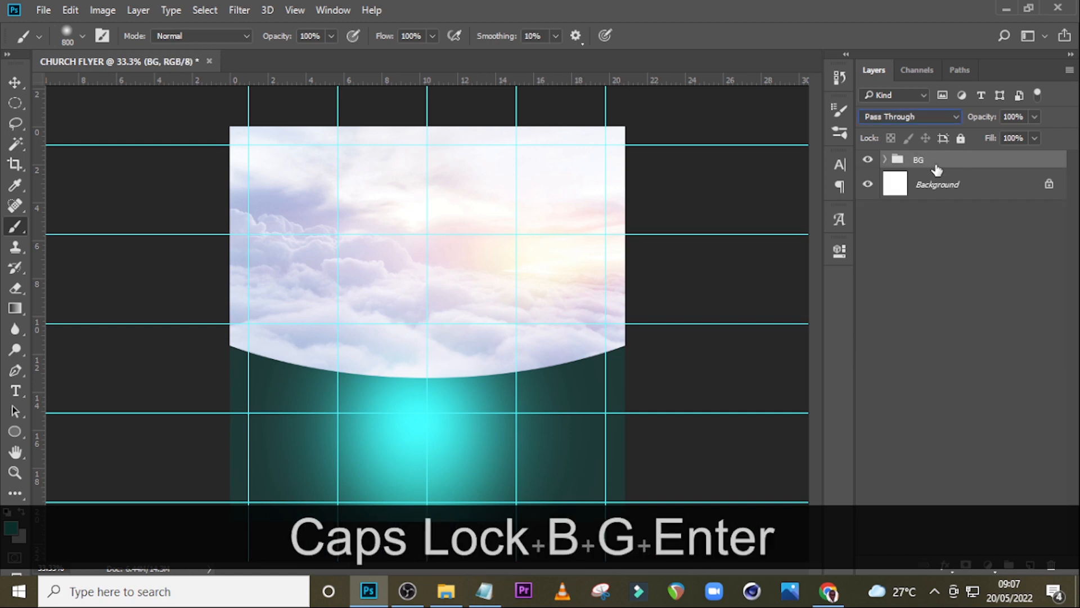
Start a text layer over the upper clouds and fill it with the word "Uncommon" copied from 125.txt in Notepad
{"action": "key", "text": "t"}
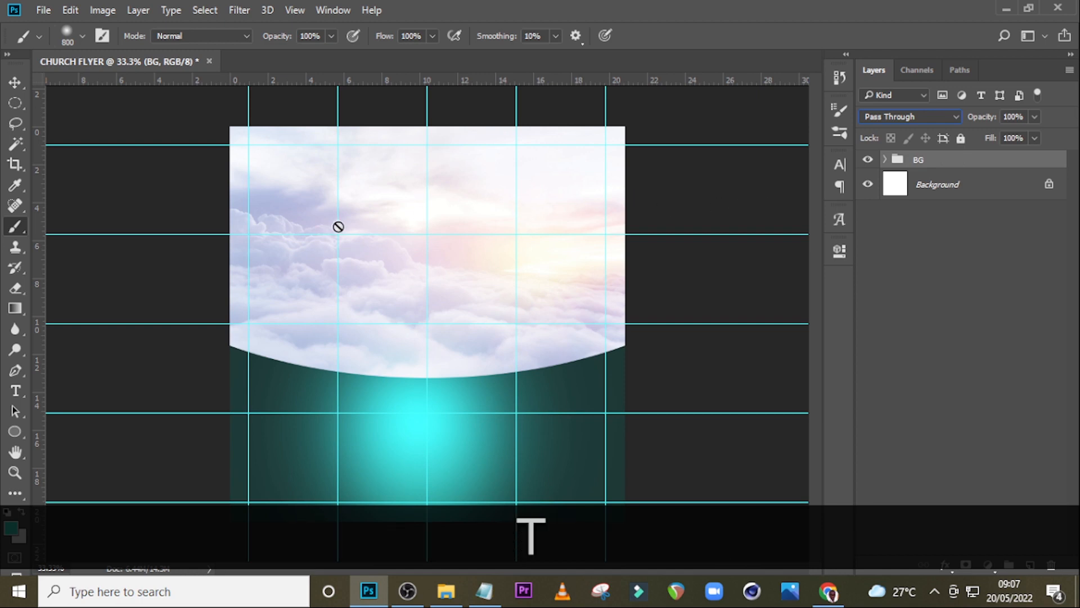
{"action": "left_click", "coordinate": [364, 203]}
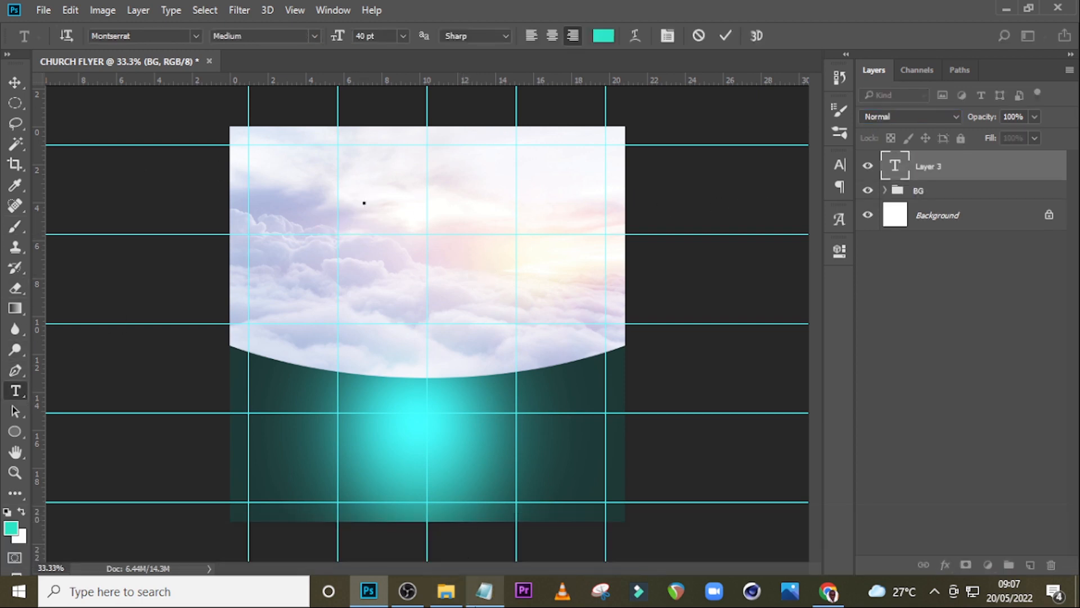
{"action": "left_click", "coordinate": [485, 591]}
{"action": "scroll", "coordinate": [689, 245], "scroll_direction": "up", "scroll_amount": 1}
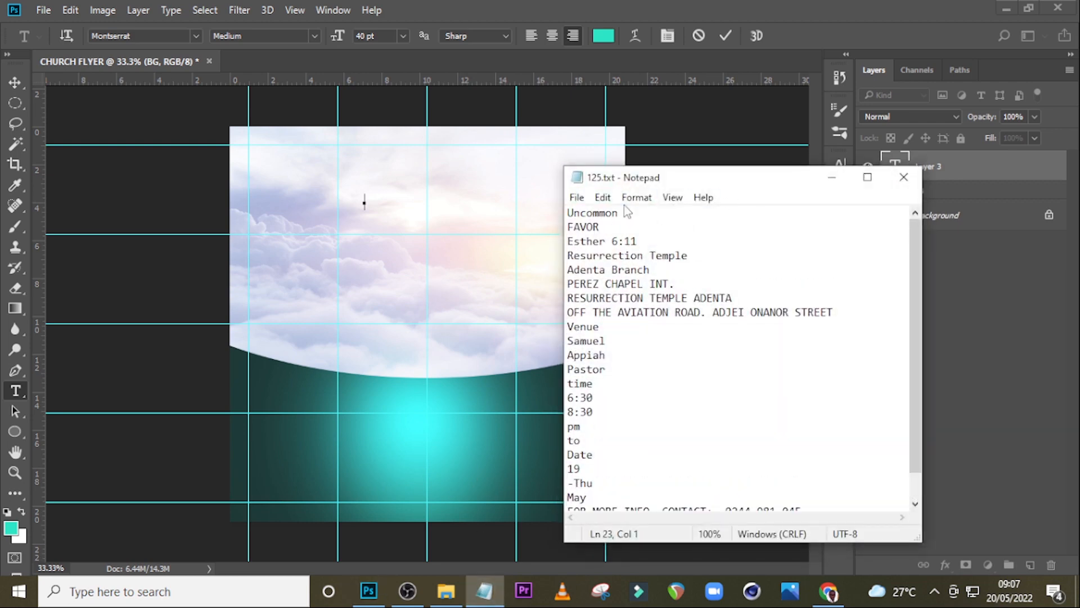
{"action": "left_click_drag", "start_coordinate": [631, 213], "coordinate": [528, 218]}
{"action": "key", "text": "ctrl+c"}
{"action": "left_click", "coordinate": [619, 5]}
{"action": "key", "text": "ctrl+v"}
{"action": "left_click", "coordinate": [992, 162]}
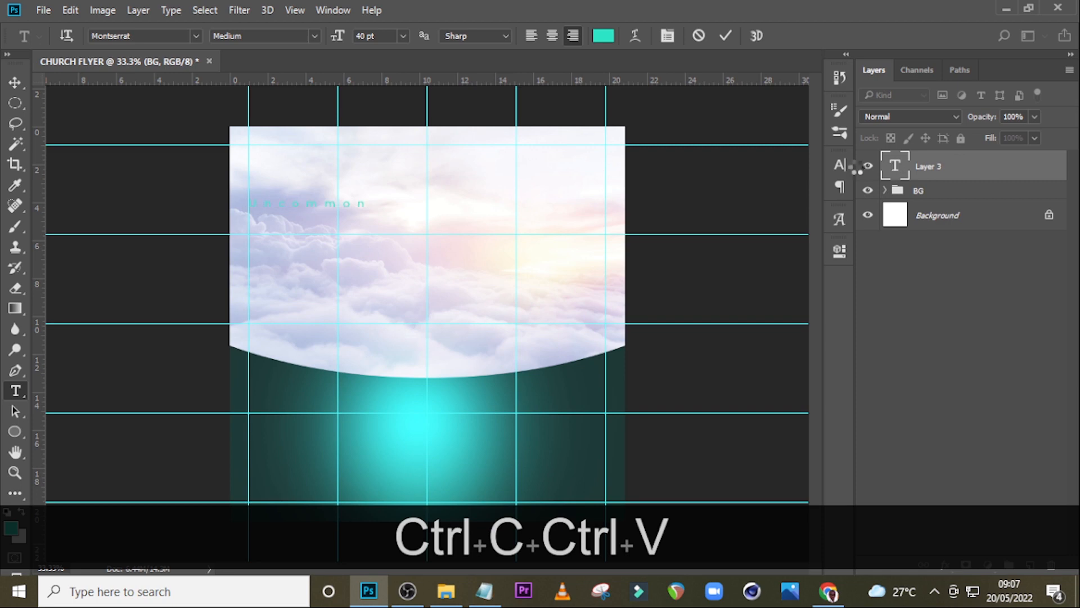
Change the Uncommon text's font to Manetains Regular
{"action": "left_click", "coordinate": [847, 164]}
{"action": "left_click", "coordinate": [746, 185]}
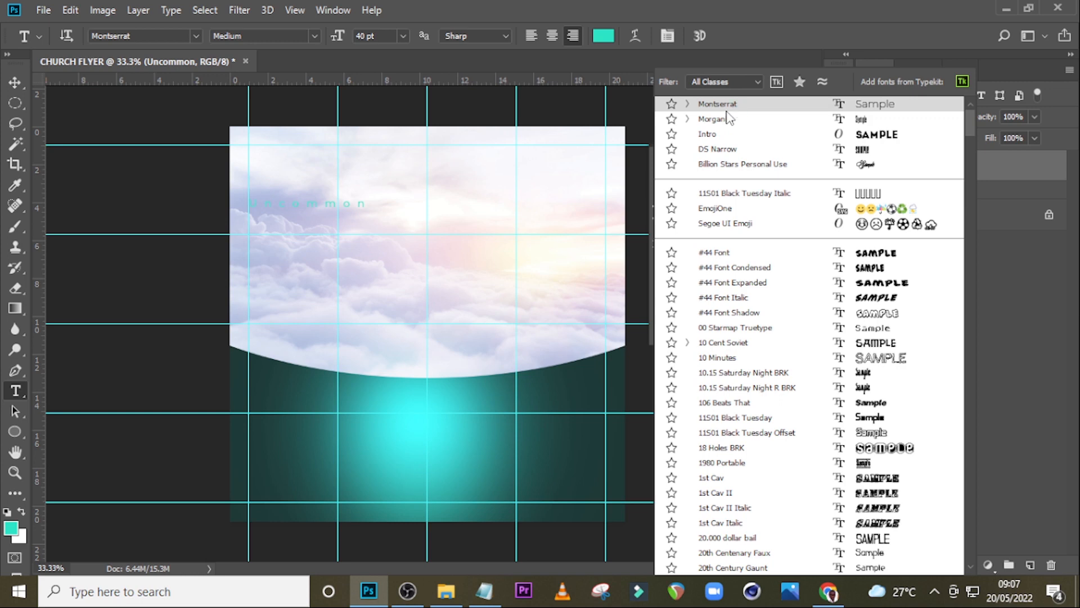
{"action": "type", "text": "manetains"}
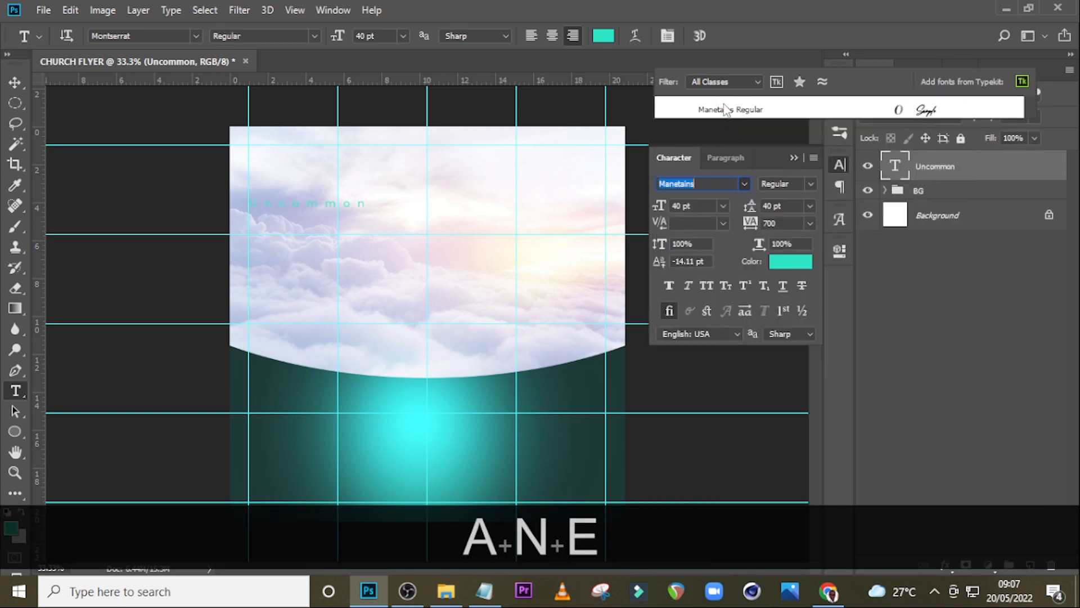
{"action": "left_click", "coordinate": [732, 115]}
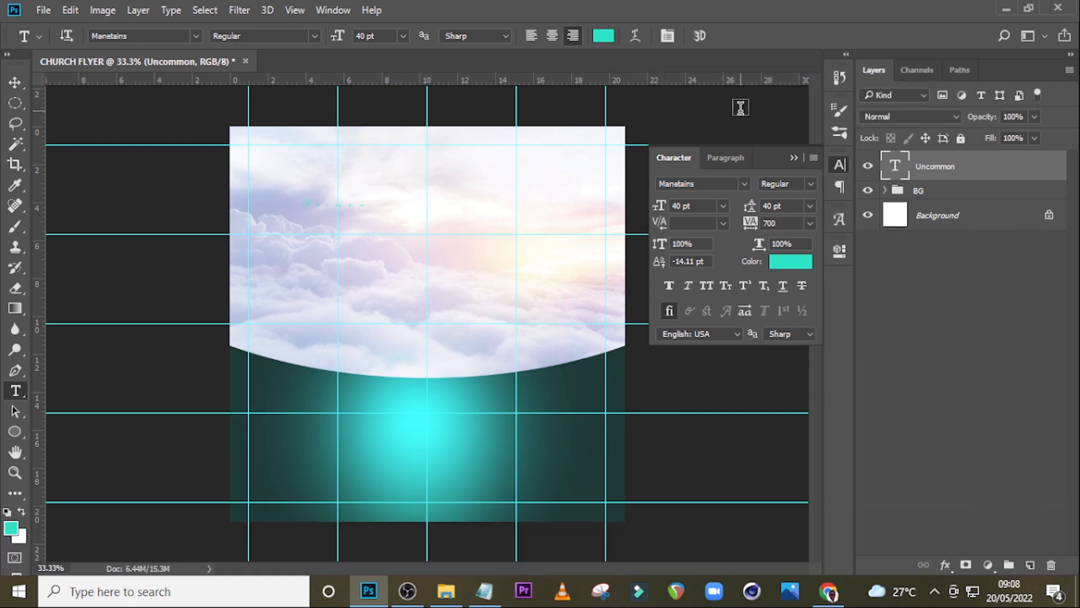
Set the Uncommon text's tracking to 0 and its font size to 414 pt
{"action": "left_click_drag", "start_coordinate": [775, 224], "coordinate": [758, 225]}
{"action": "type", "text": "0"}
{"action": "key", "text": "Return"}
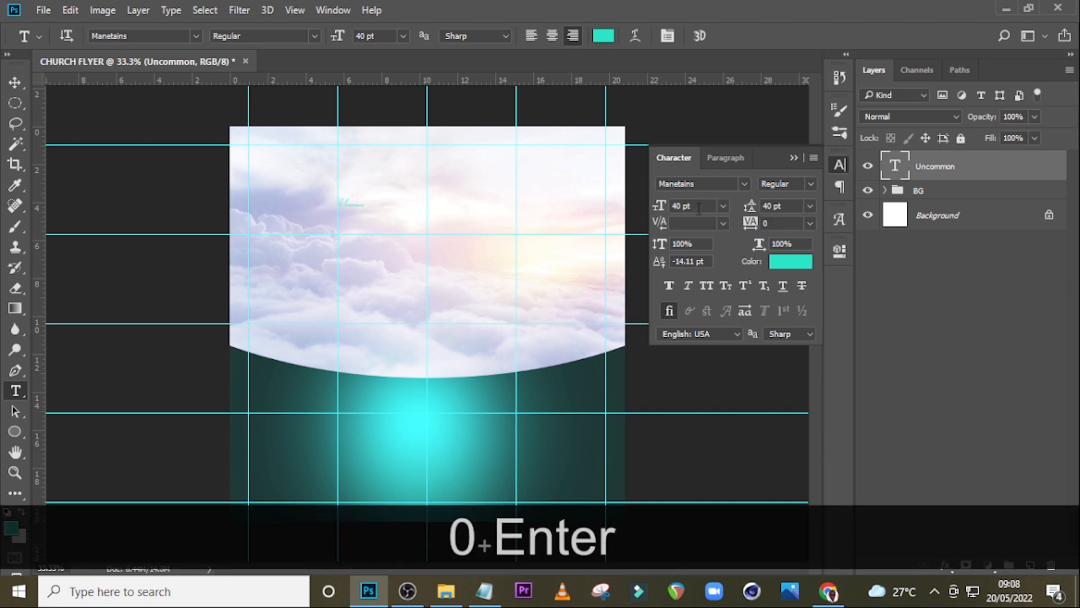
{"action": "left_click_drag", "start_coordinate": [702, 207], "coordinate": [673, 206]}
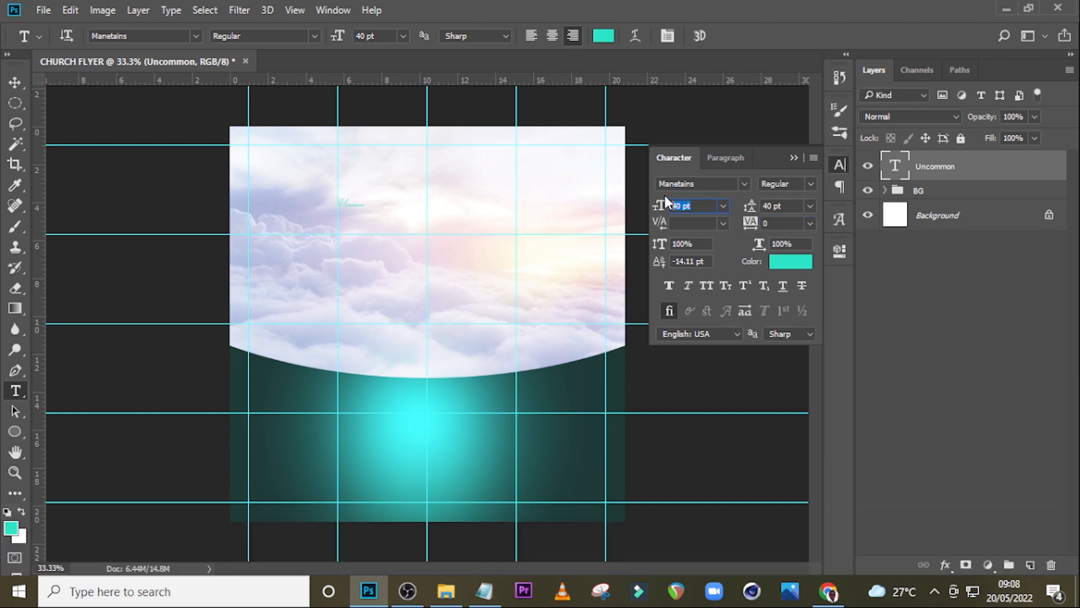
{"action": "type", "text": "414"}
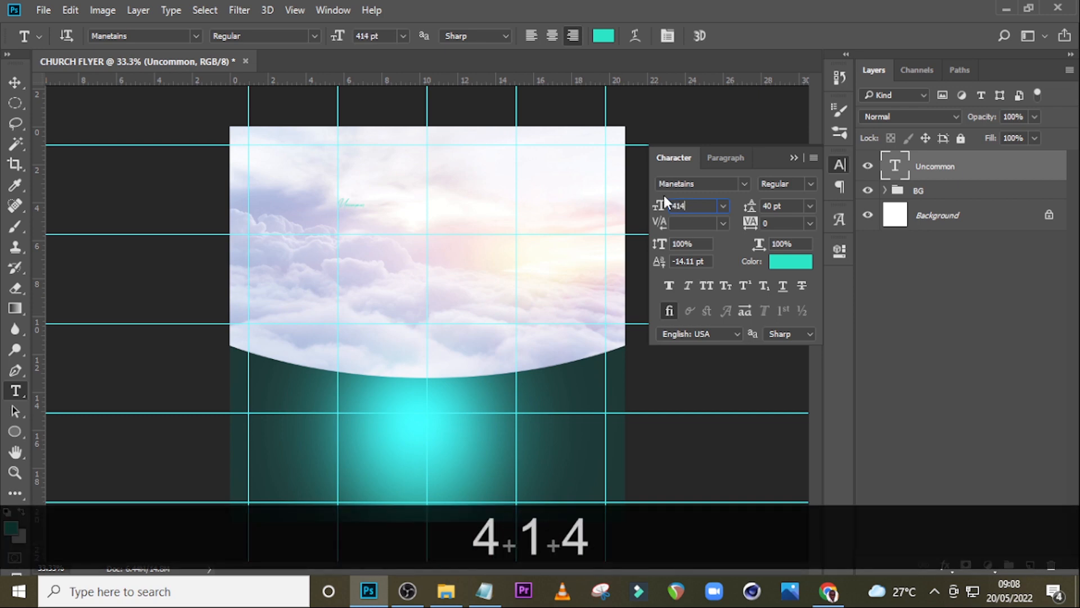
{"action": "key", "text": "Return"}
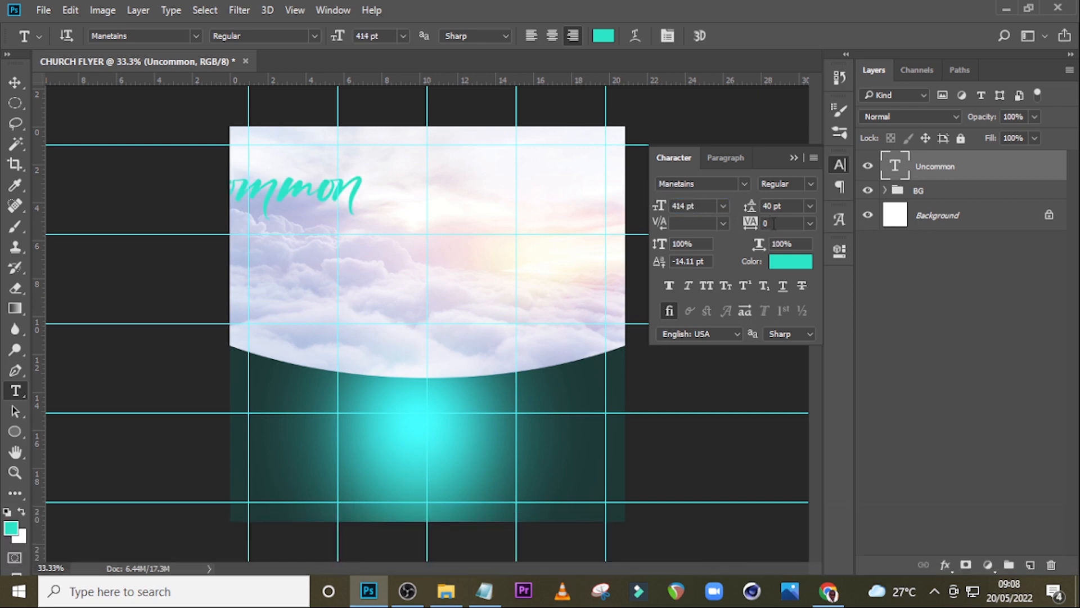
Set the Uncommon text's color to hex F1B31D
{"action": "left_click", "coordinate": [782, 260]}
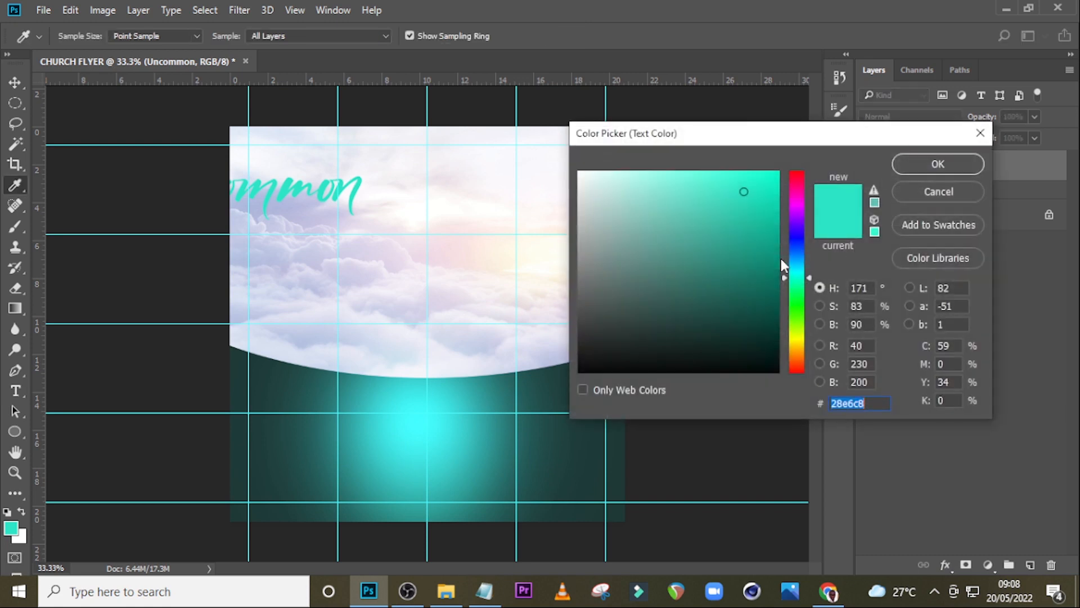
{"action": "type", "text": "F1"}
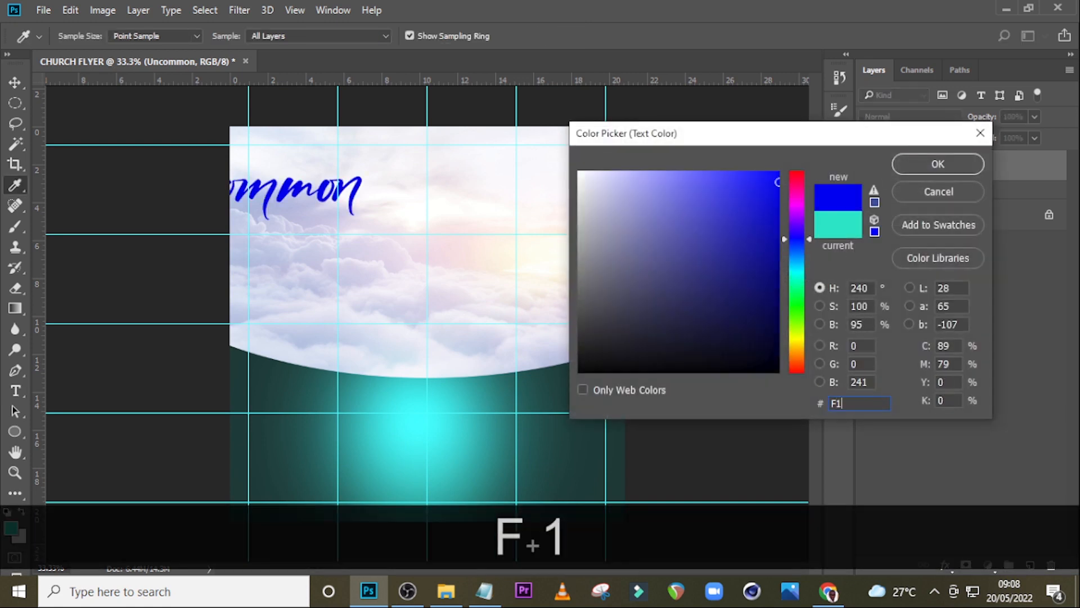
{"action": "type", "text": "B3"}
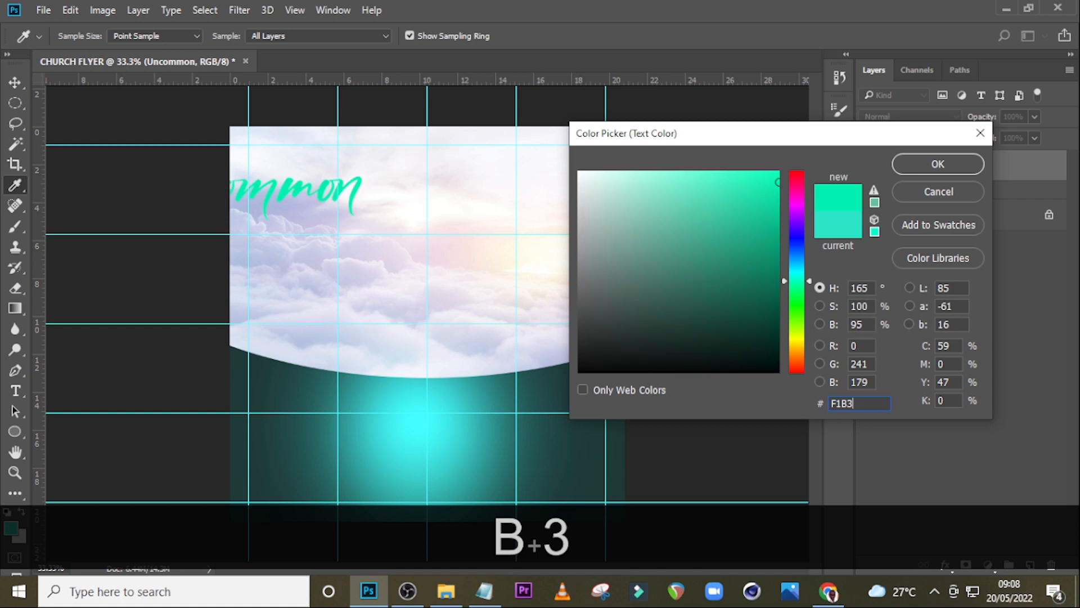
{"action": "type", "text": "1D"}
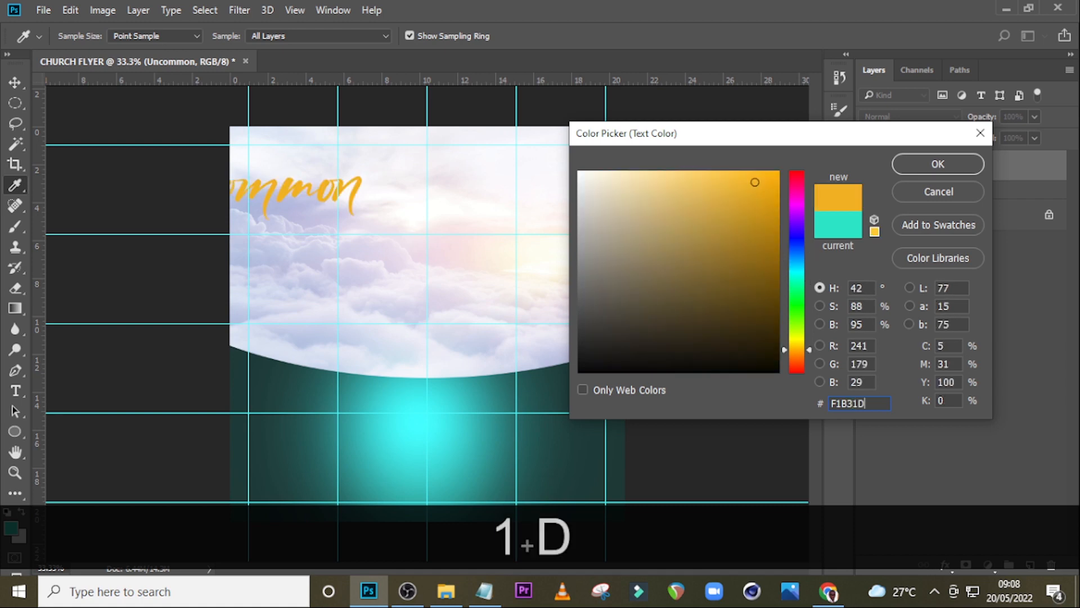
{"action": "left_click", "coordinate": [904, 168]}
Move the Uncommon text to the flyer's horizontal center over the upper clouds, at about X 750 px, Y 459 px
{"action": "key", "text": "v"}
{"action": "key", "text": "ctrl+t"}
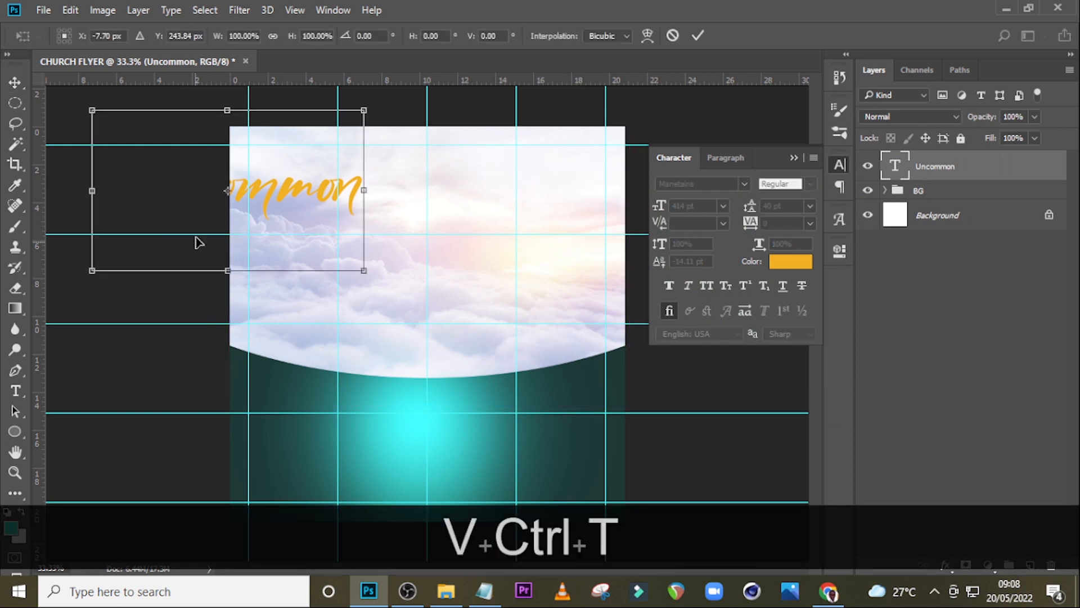
{"action": "left_click_drag", "start_coordinate": [254, 204], "coordinate": [453, 260]}
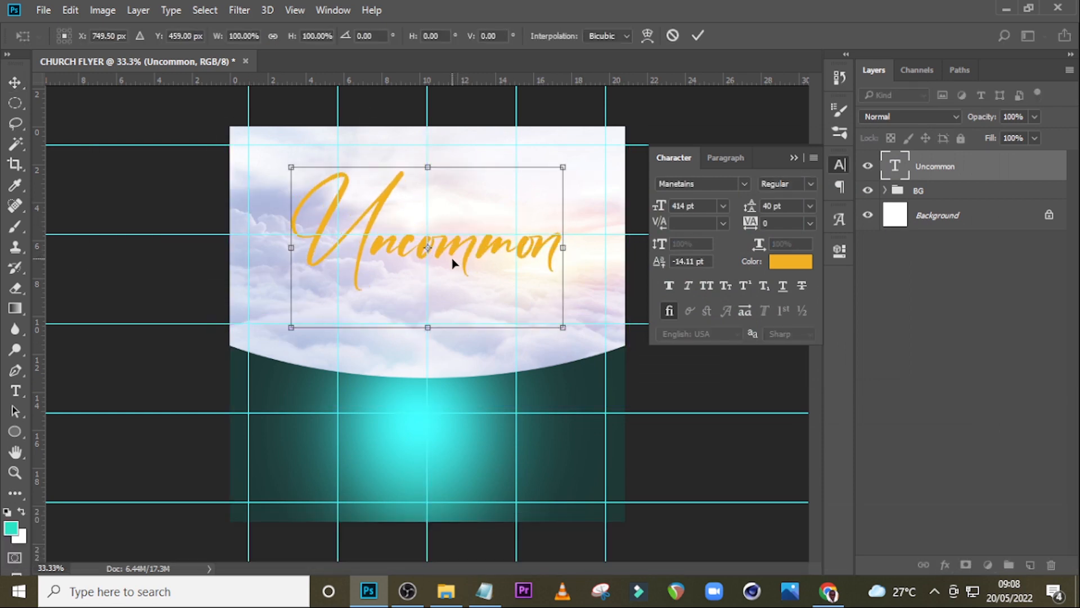
{"action": "key", "text": "Return"}
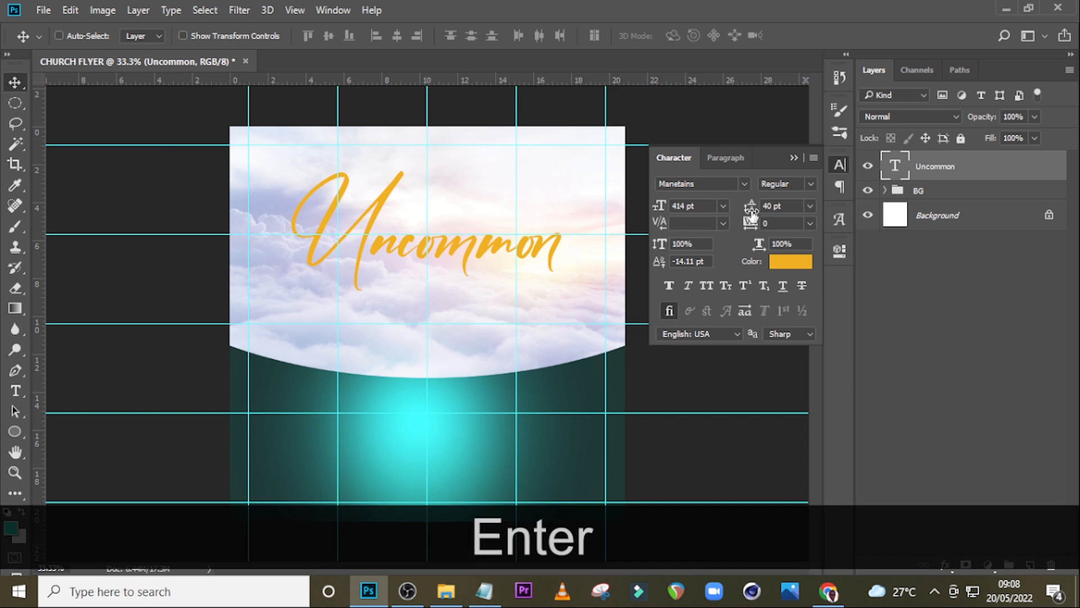
Add a 5 px outside stroke in color 183834 to the Uncommon text layer
{"action": "double_click", "coordinate": [1048, 166]}
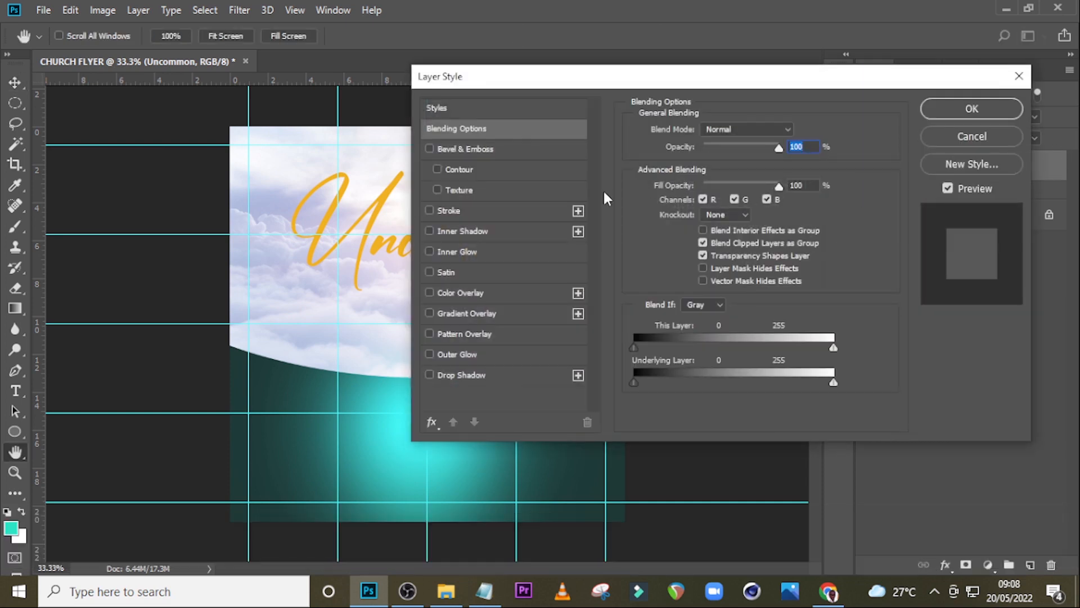
{"action": "left_click", "coordinate": [456, 211]}
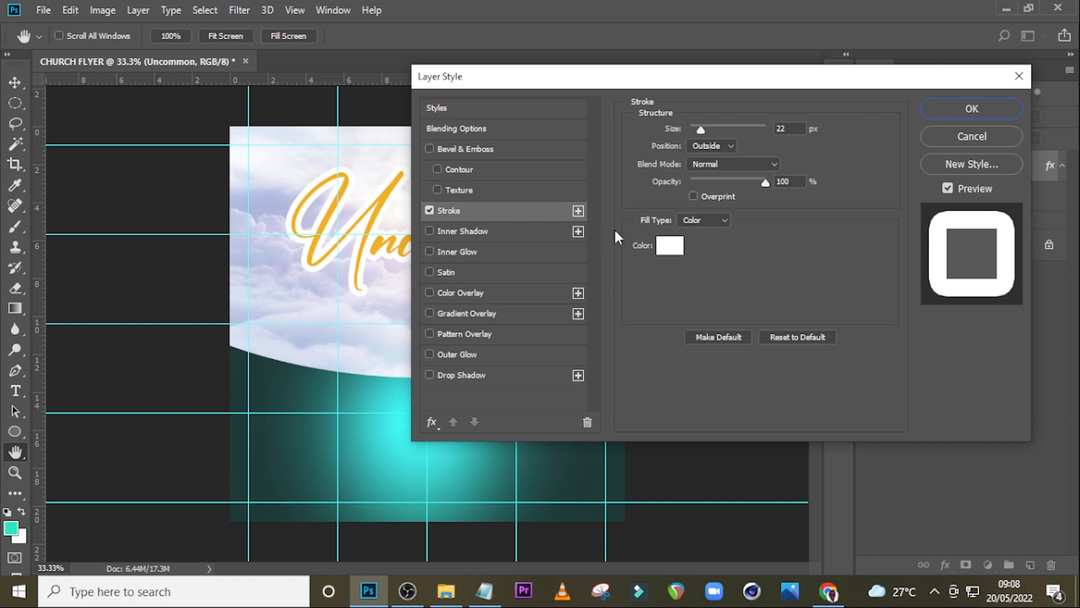
{"action": "left_click_drag", "start_coordinate": [792, 130], "coordinate": [770, 122]}
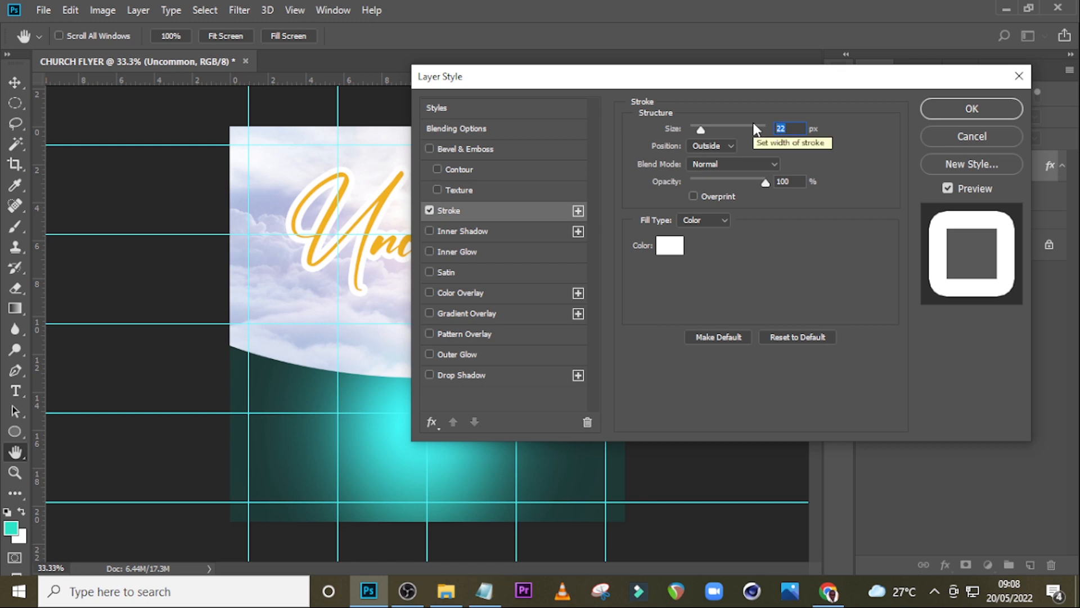
{"action": "type", "text": "5"}
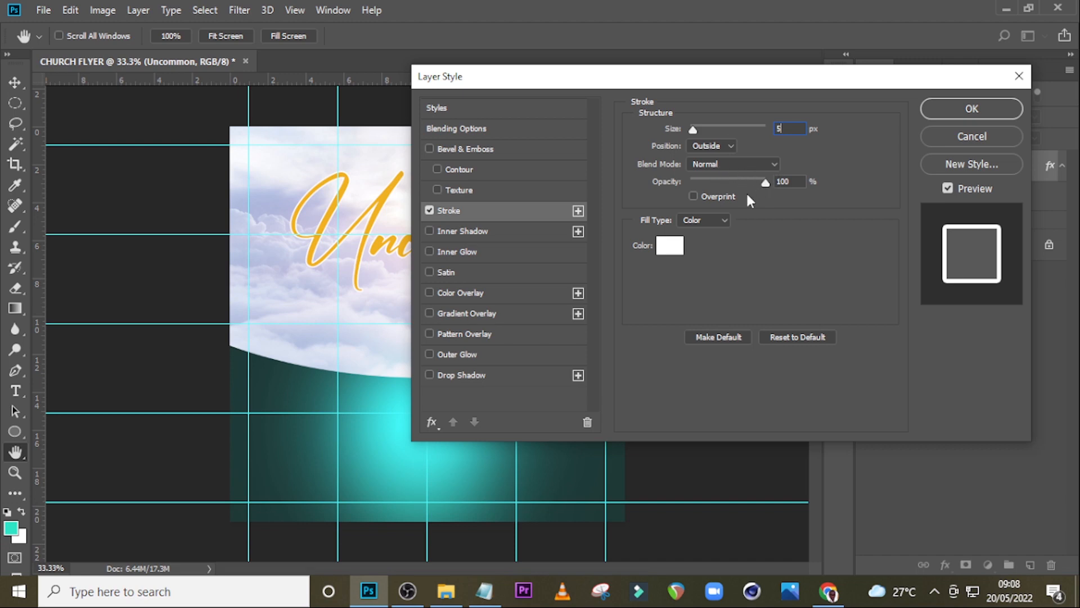
{"action": "left_click", "coordinate": [670, 246]}
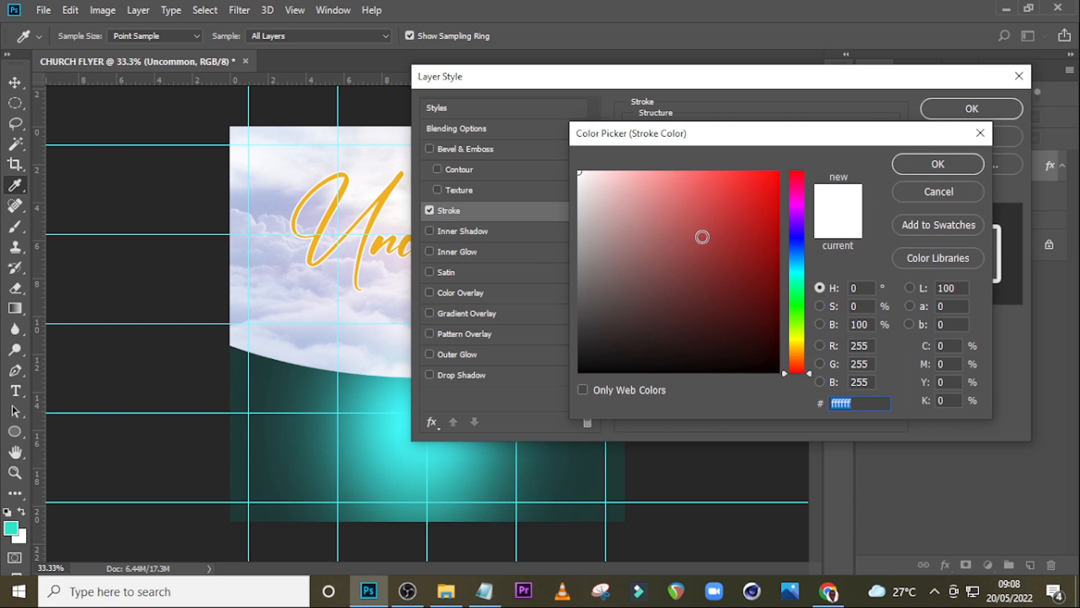
{"action": "type", "text": "18"}
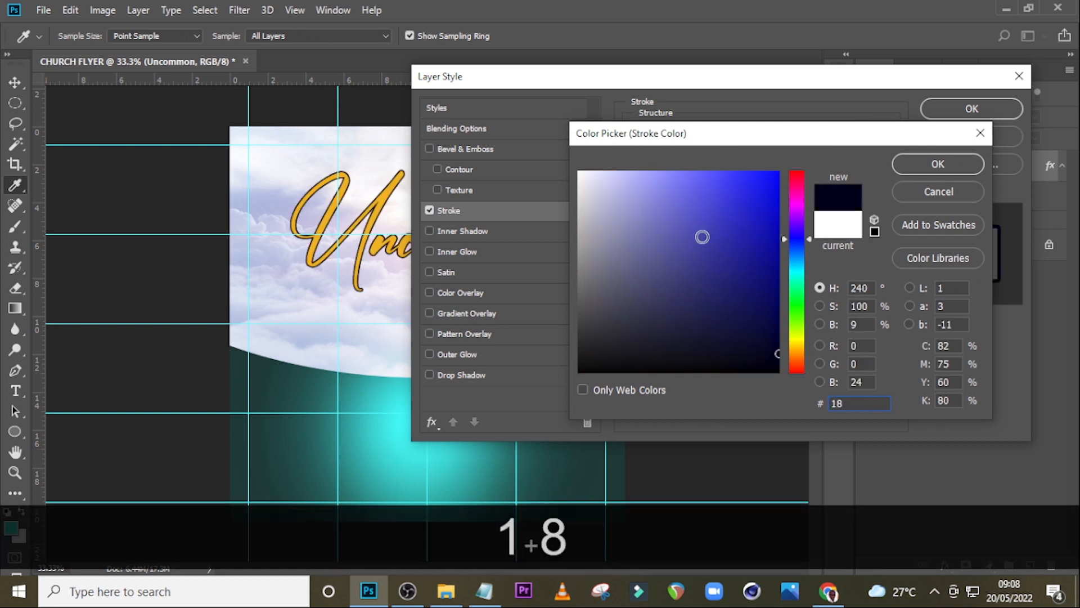
{"action": "type", "text": "38"}
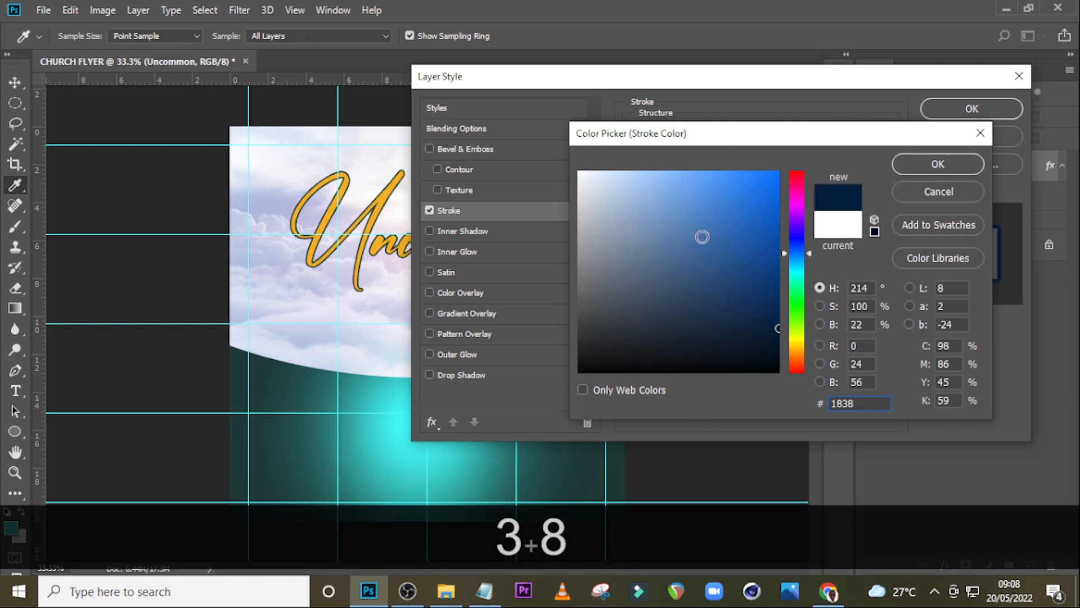
{"action": "type", "text": "34"}
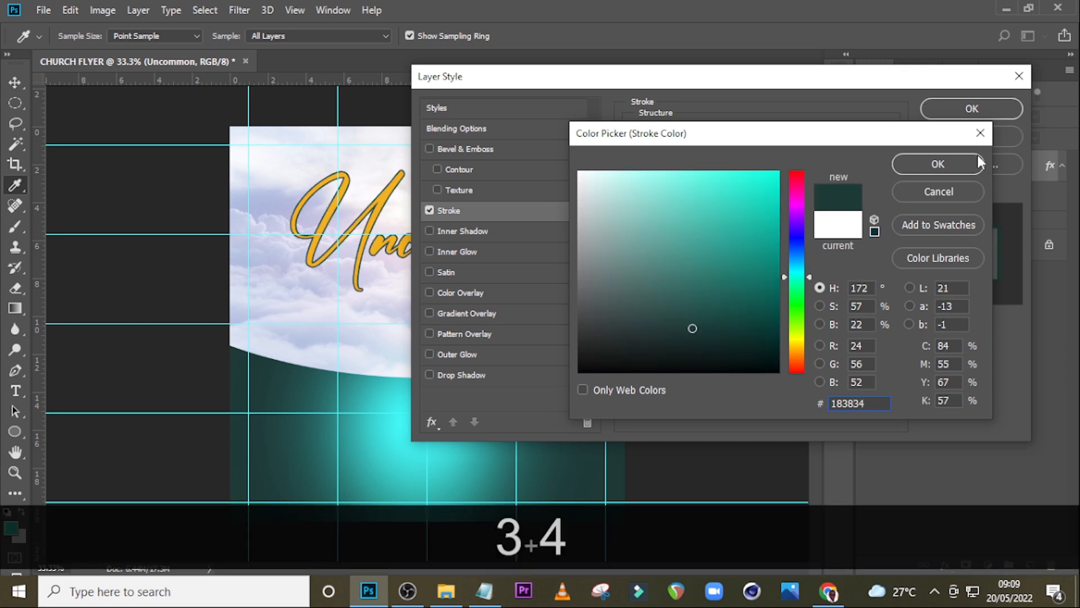
{"action": "left_click", "coordinate": [954, 163]}
{"action": "left_click", "coordinate": [966, 110]}
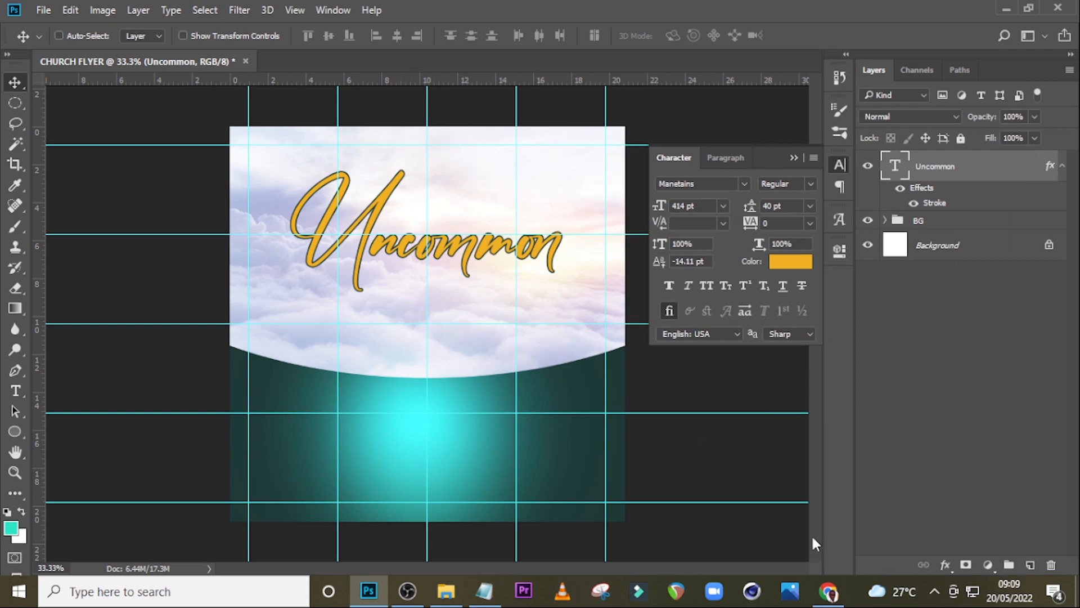
Enable a drop shadow on the Uncommon layer with white as its color and Normal as its blend mode
{"action": "double_click", "coordinate": [928, 193]}
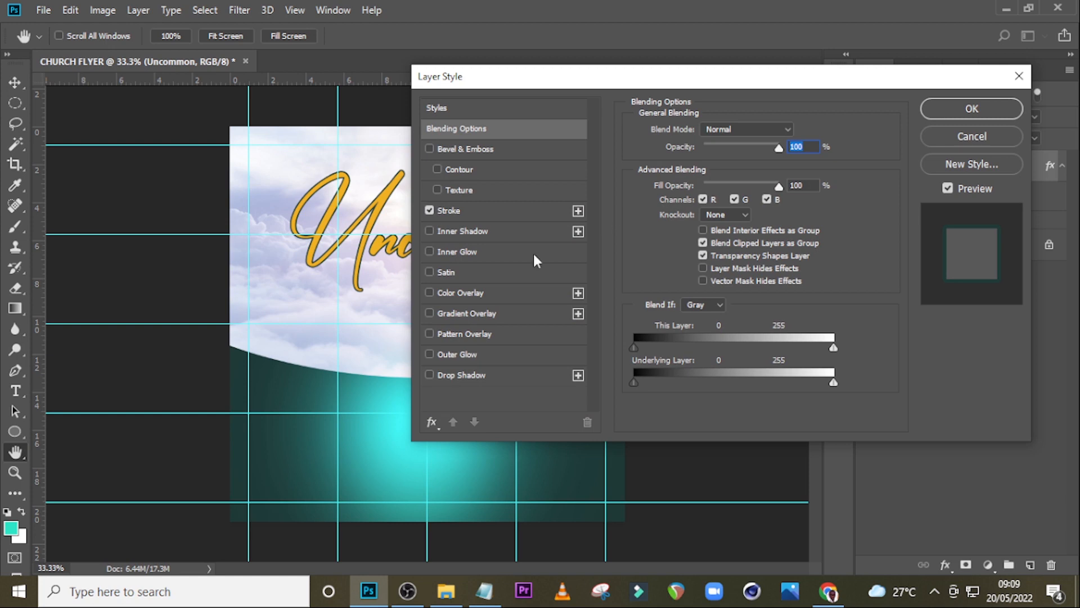
{"action": "left_click", "coordinate": [453, 373]}
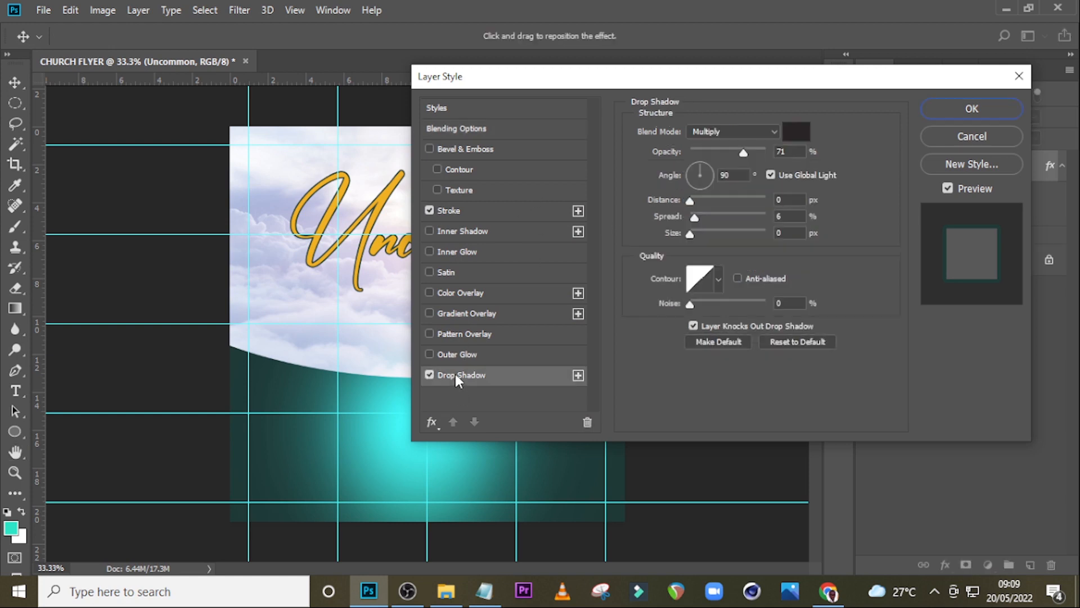
{"action": "left_click", "coordinate": [797, 131]}
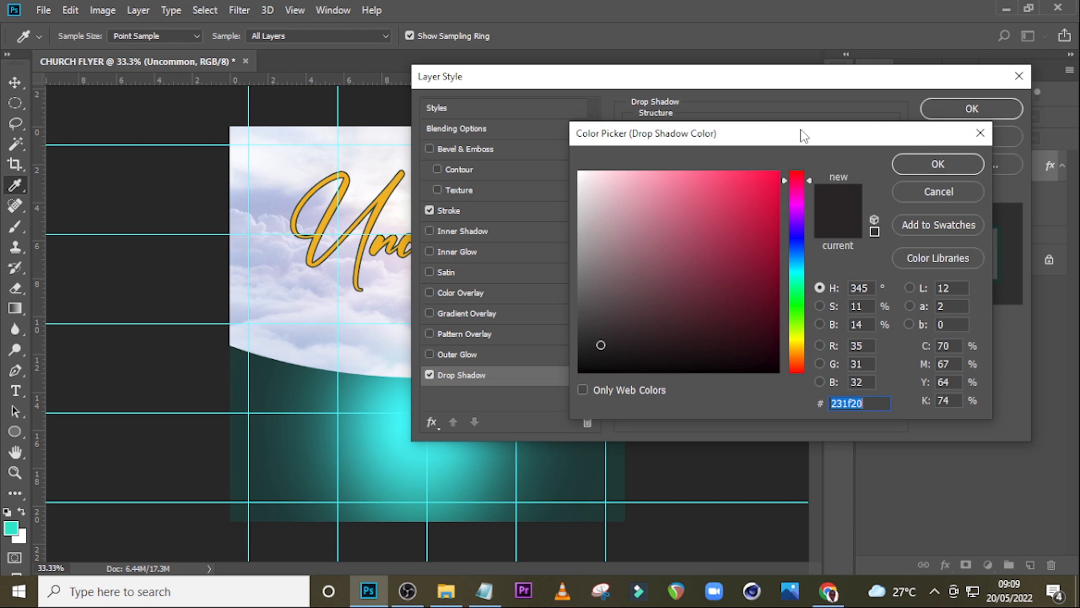
{"action": "left_click_drag", "start_coordinate": [630, 190], "coordinate": [577, 175]}
{"action": "left_click", "coordinate": [936, 169]}
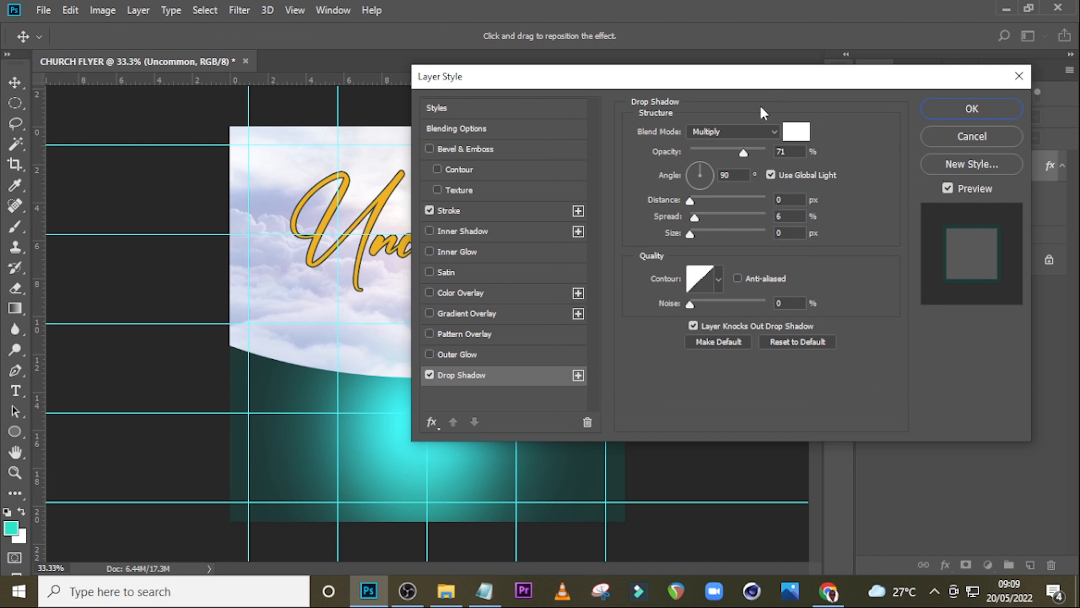
{"action": "left_click", "coordinate": [726, 134]}
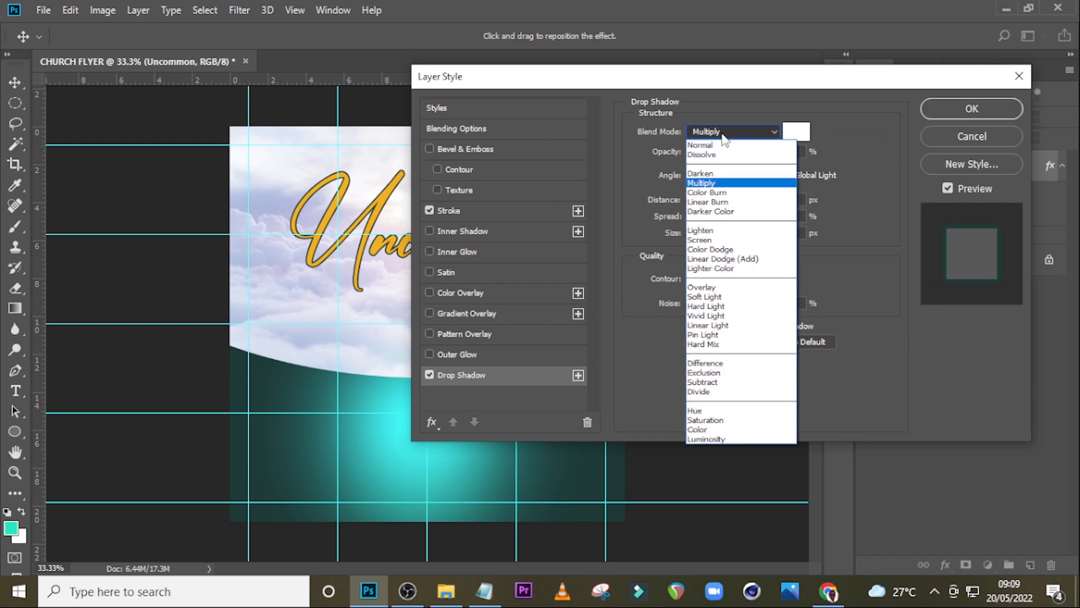
{"action": "left_click", "coordinate": [699, 145]}
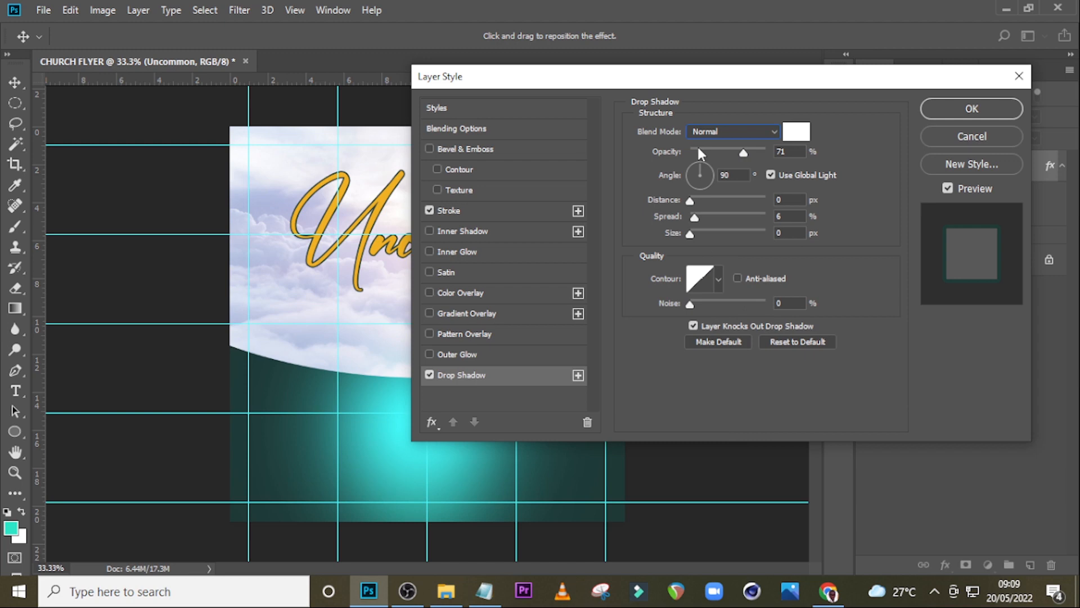
Set the drop shadow's opacity to 84%, distance to 9 px, spread to 21% and size to 10 px, and apply the layer style
{"action": "left_click", "coordinate": [743, 152]}
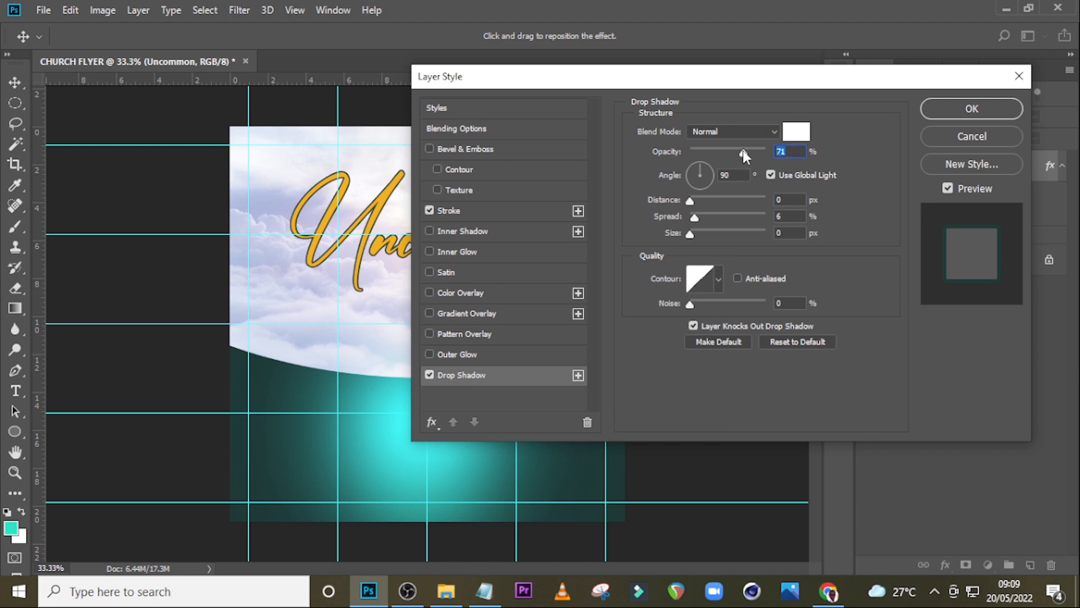
{"action": "type", "text": "84"}
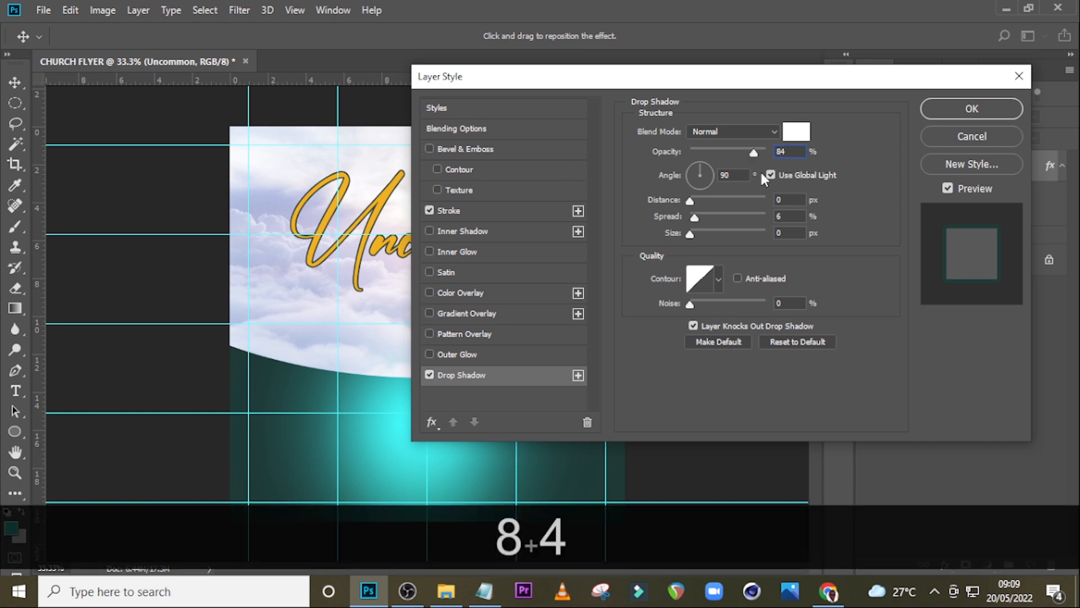
{"action": "left_click", "coordinate": [765, 201]}
{"action": "type", "text": "9"}
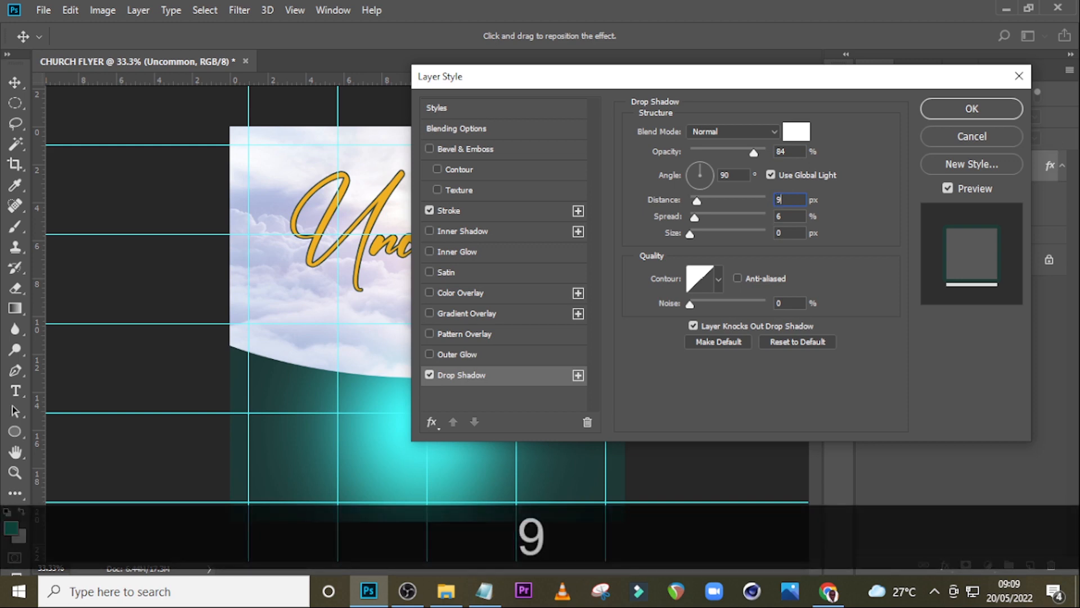
{"action": "left_click", "coordinate": [777, 216]}
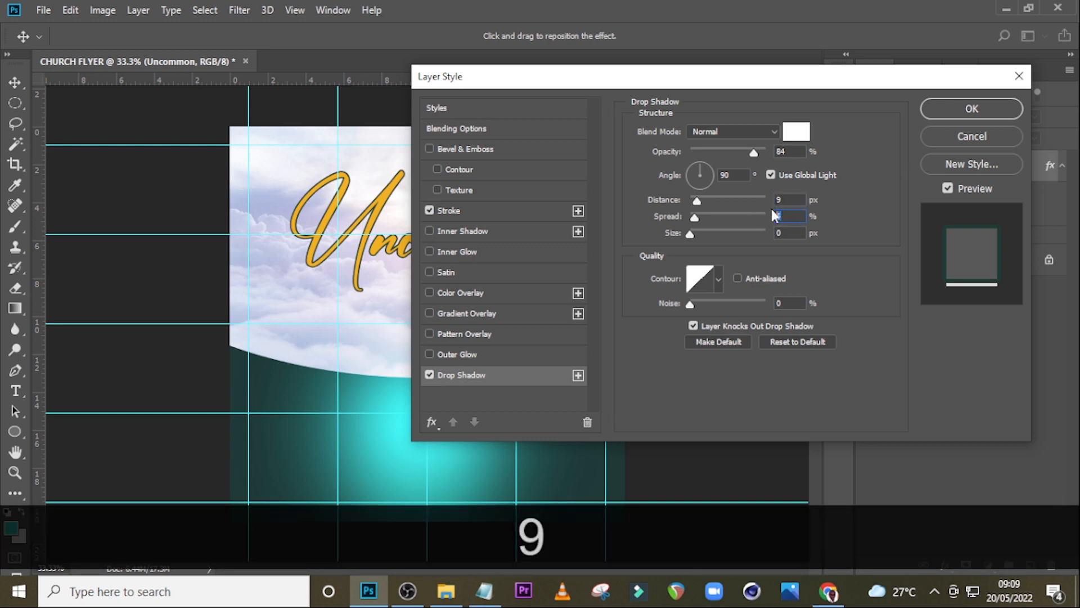
{"action": "type", "text": "21"}
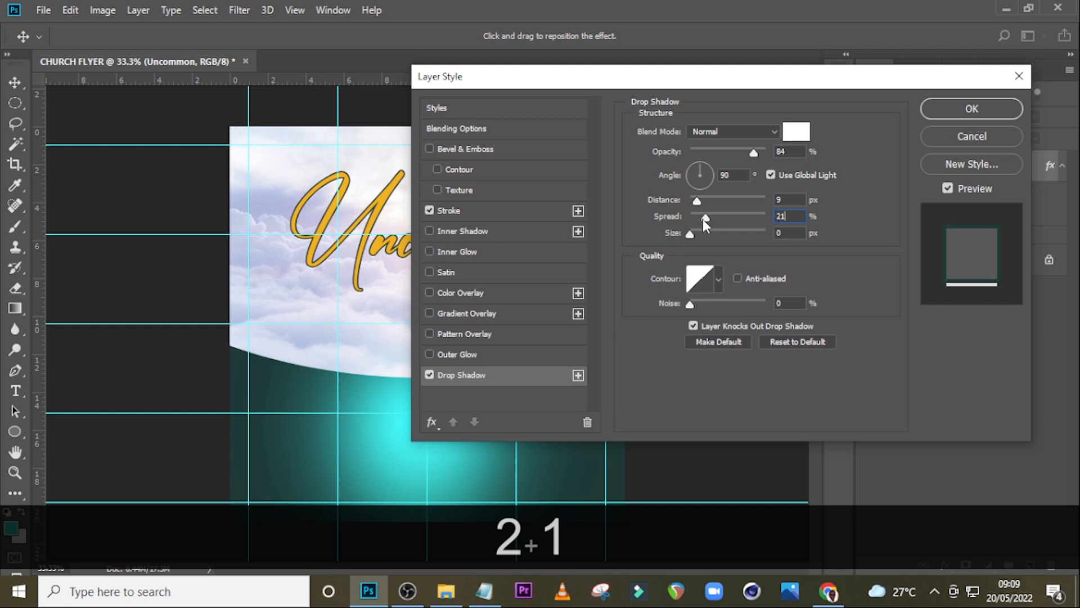
{"action": "left_click", "coordinate": [794, 227]}
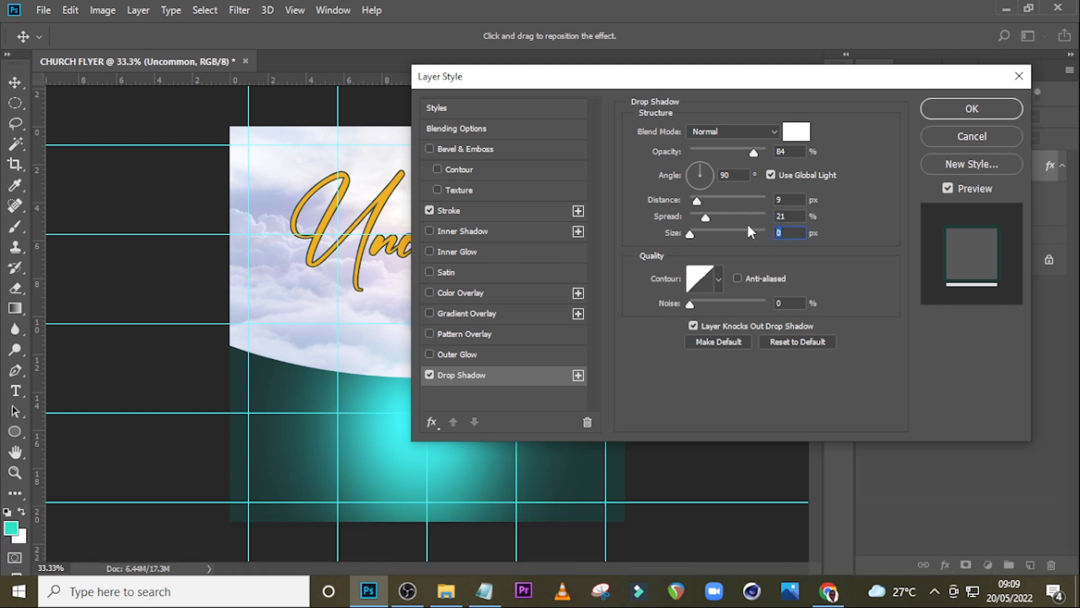
{"action": "type", "text": "10"}
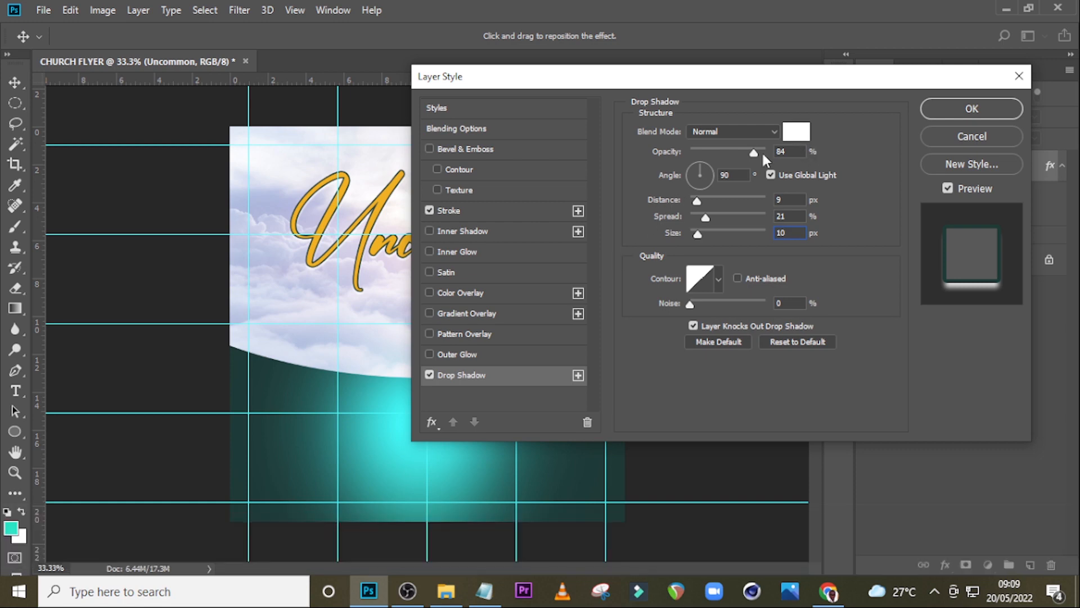
{"action": "left_click", "coordinate": [961, 110]}
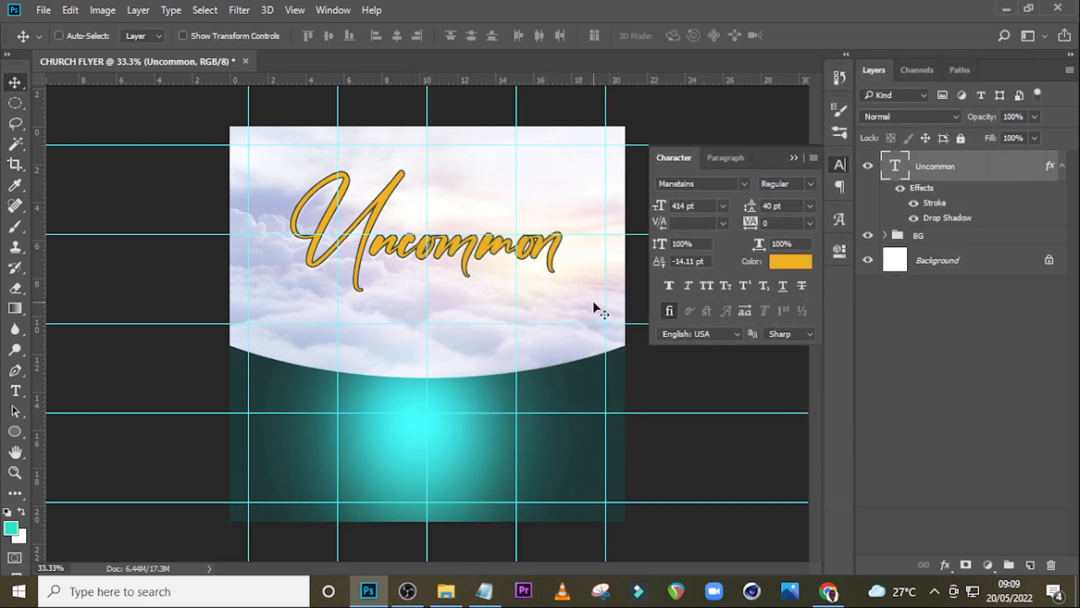
Add a text layer with the word "FAVOR" copied from 125.txt in Notepad and center it horizontally beneath the Uncommon text
{"action": "key", "text": "t"}
{"action": "left_click", "coordinate": [380, 332]}
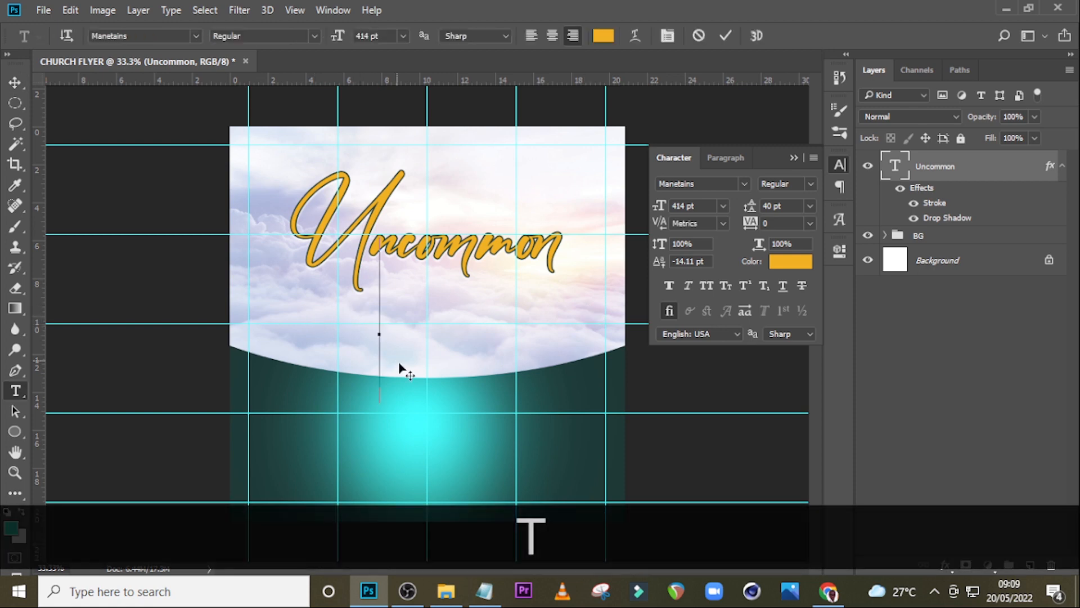
{"action": "left_click", "coordinate": [484, 591]}
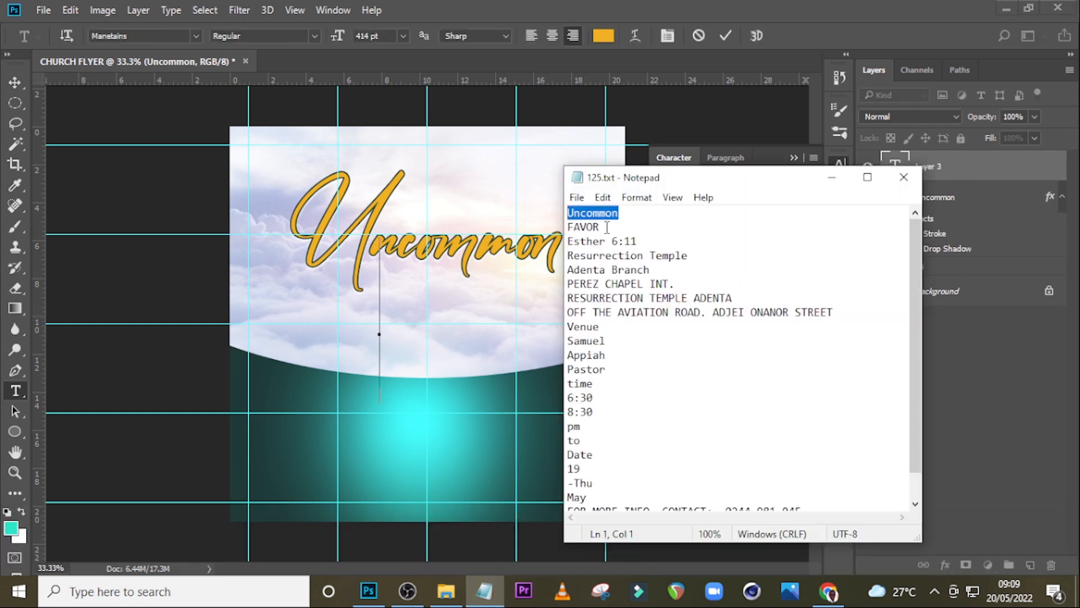
{"action": "left_click_drag", "start_coordinate": [607, 227], "coordinate": [526, 228]}
{"action": "key", "text": "ctrl+c"}
{"action": "left_click", "coordinate": [526, 227]}
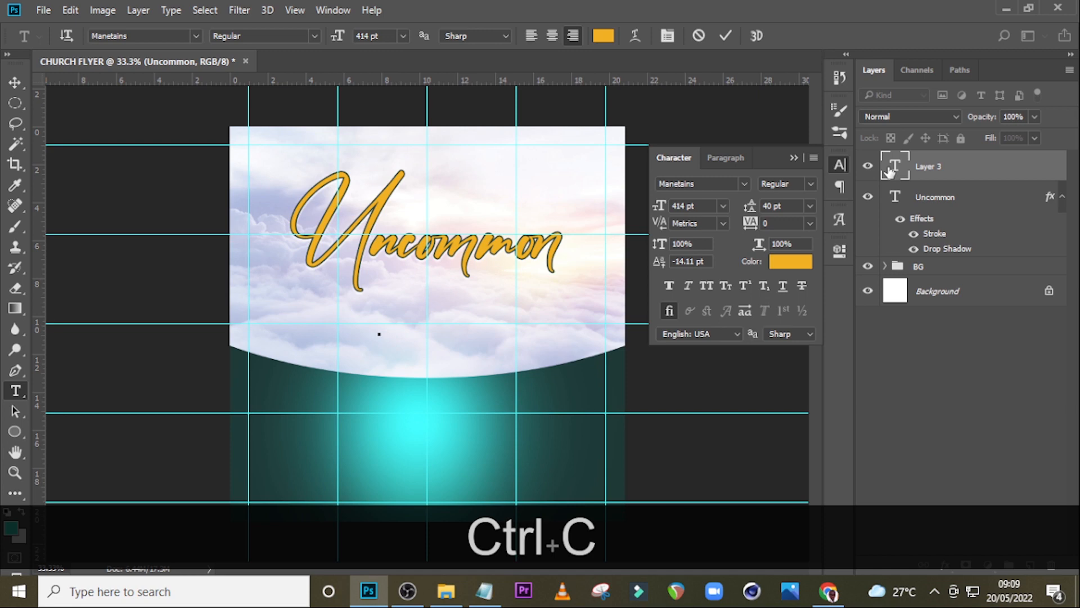
{"action": "key", "text": "ctrl+v"}
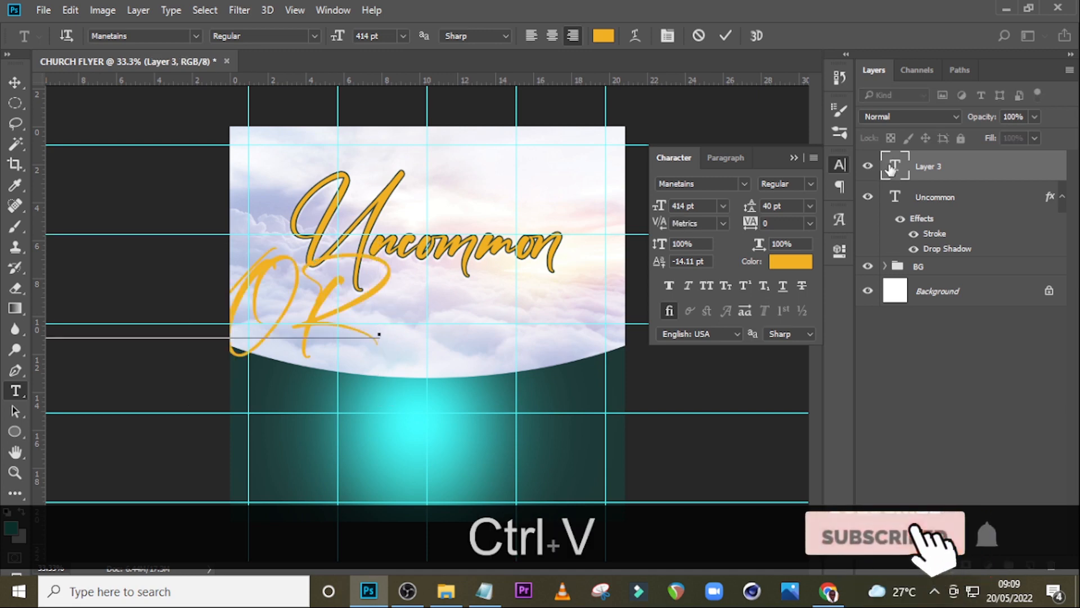
{"action": "key", "text": "v"}
{"action": "left_click_drag", "start_coordinate": [241, 306], "coordinate": [481, 320]}
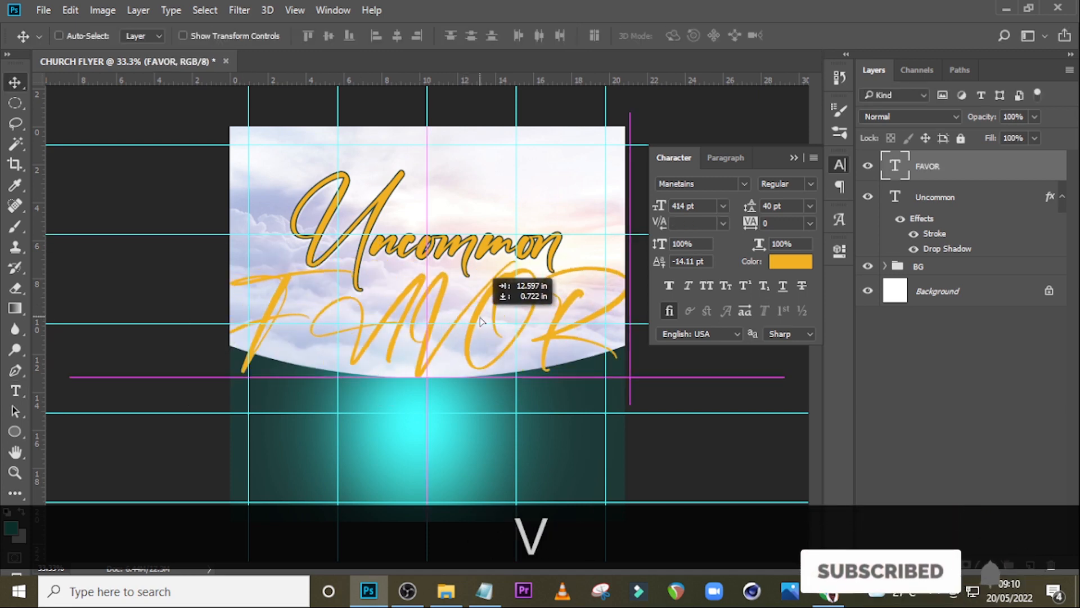
Change the FAVOR text to the Constantia font in Bold at a size of 260 pt
{"action": "left_click", "coordinate": [746, 183]}
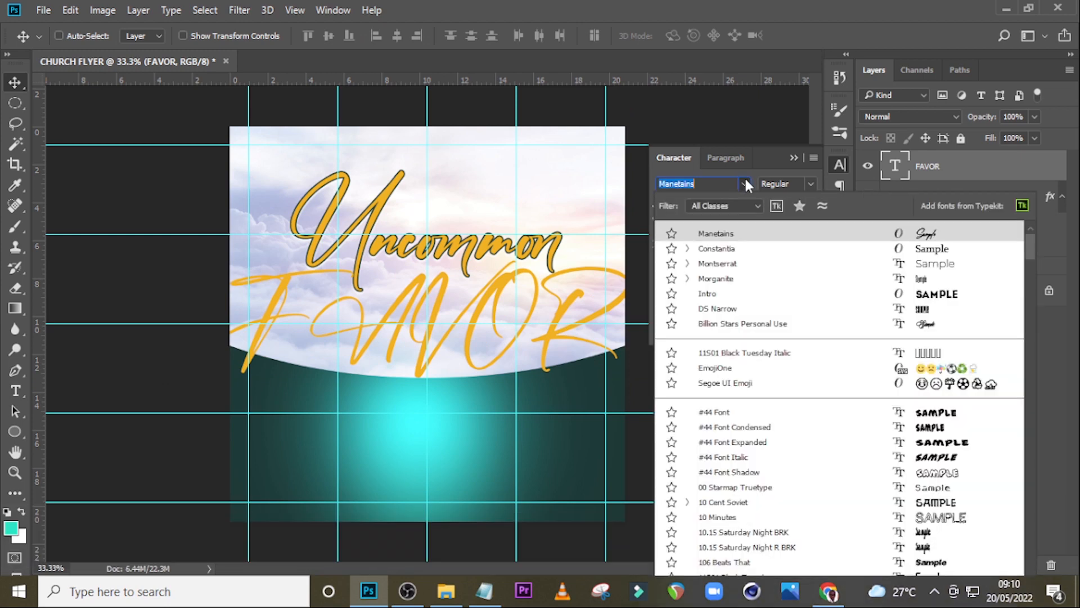
{"action": "left_click", "coordinate": [727, 249]}
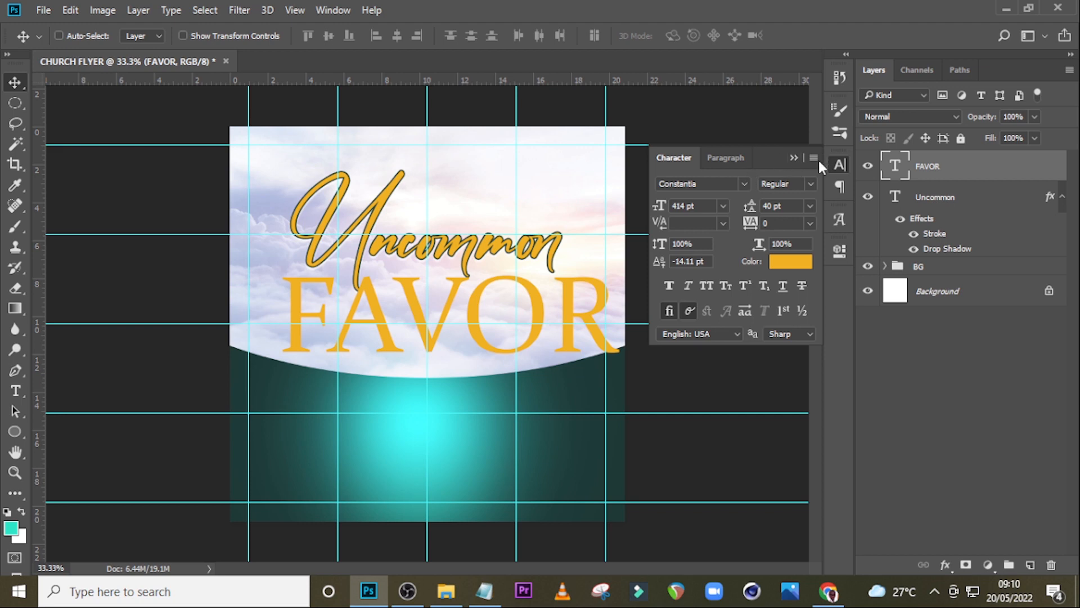
{"action": "left_click", "coordinate": [809, 187]}
{"action": "left_click", "coordinate": [789, 224]}
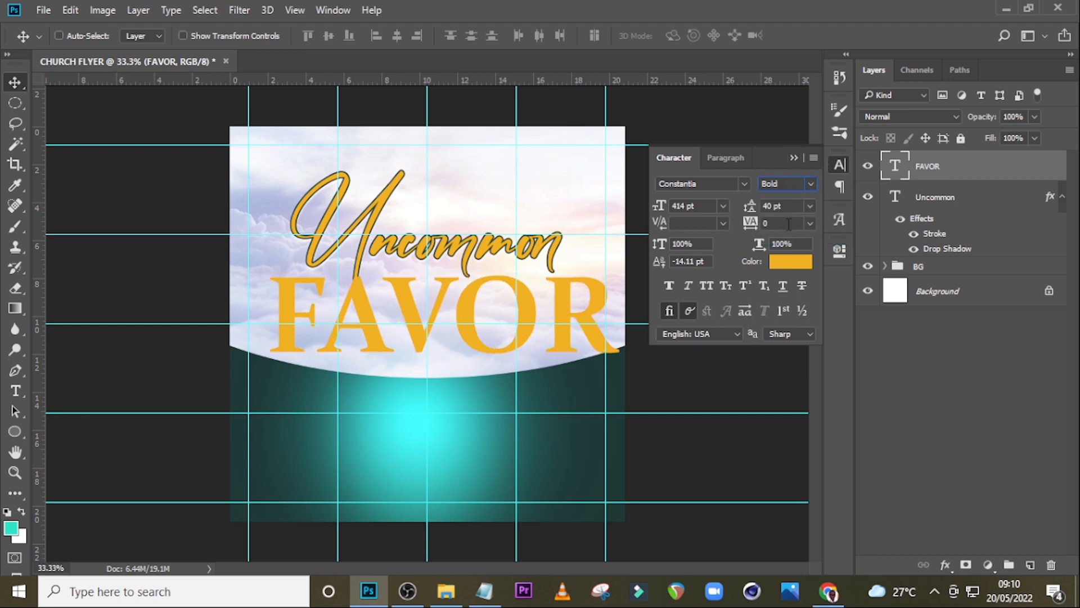
{"action": "left_click_drag", "start_coordinate": [700, 205], "coordinate": [631, 206]}
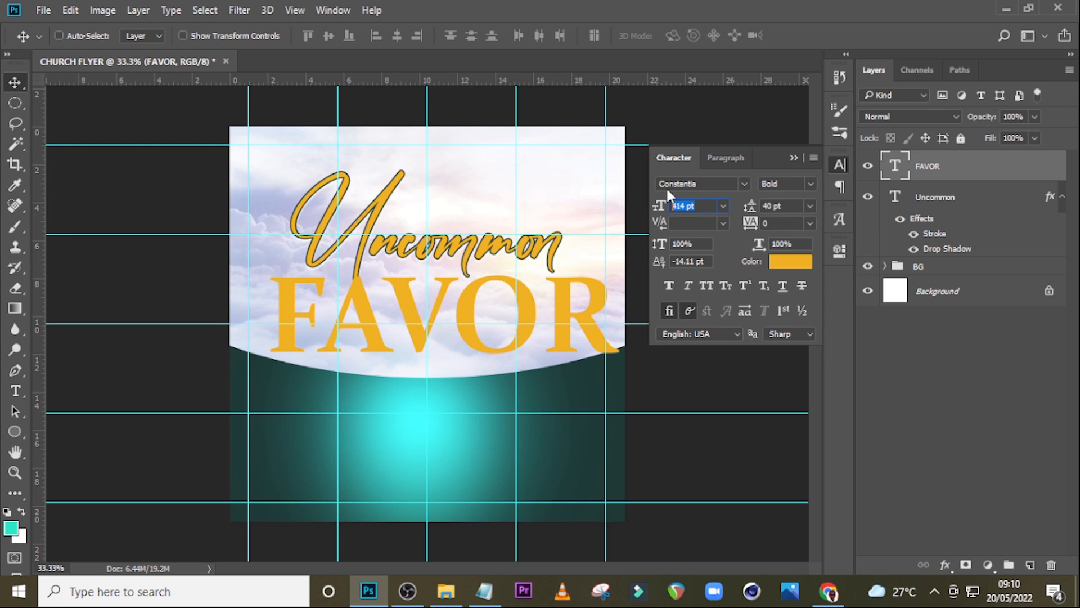
{"action": "type", "text": "260"}
{"action": "key", "text": "Return"}
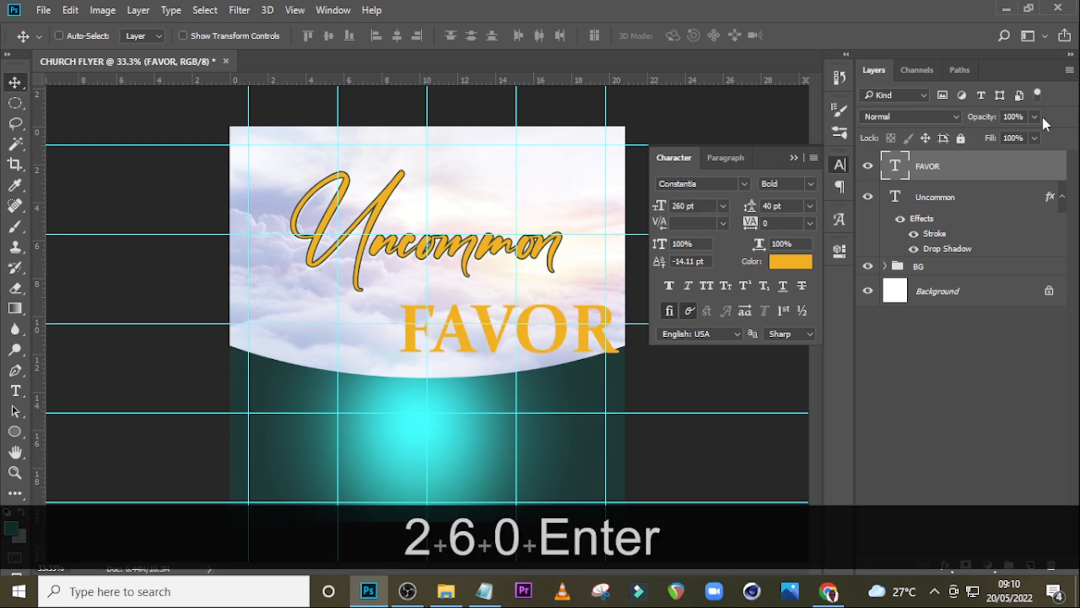
Set the FAVOR text color to 183733
{"action": "left_click", "coordinate": [783, 262]}
{"action": "type", "text": "1"}
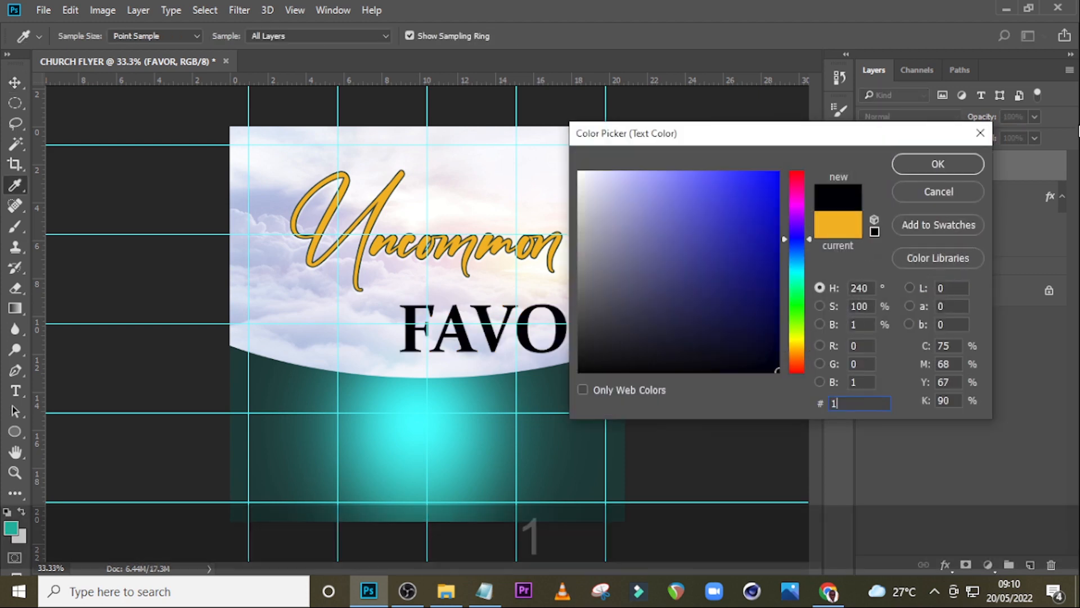
{"action": "type", "text": "83"}
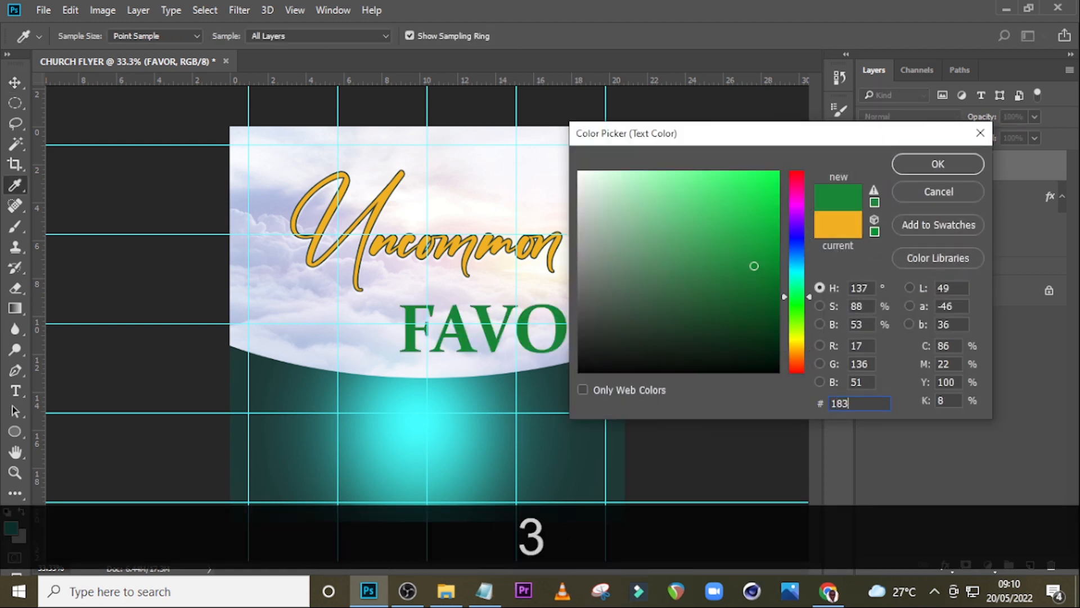
{"action": "type", "text": "733"}
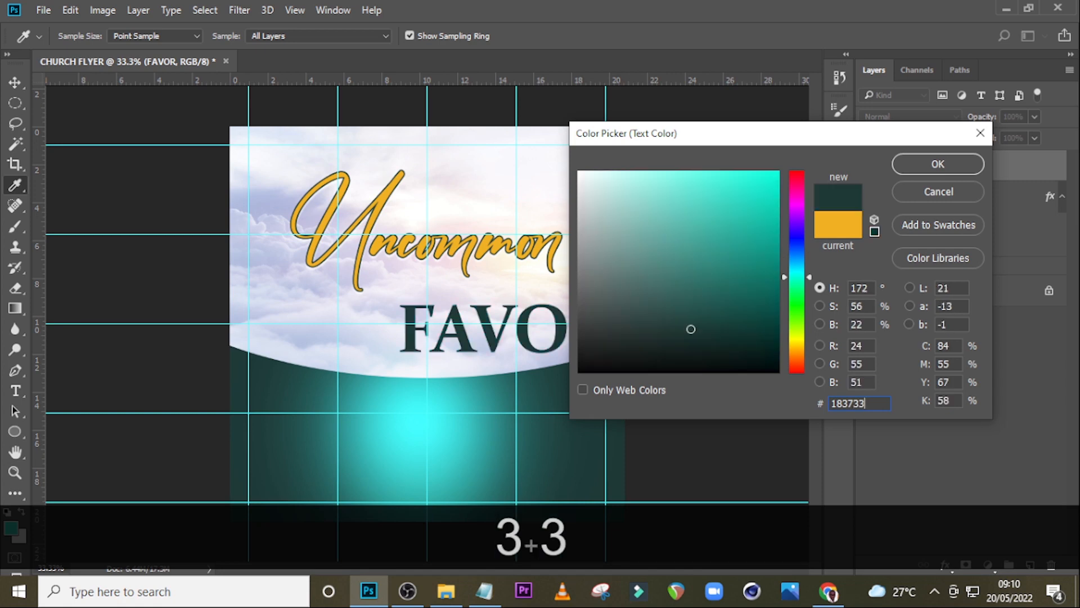
{"action": "left_click", "coordinate": [912, 164]}
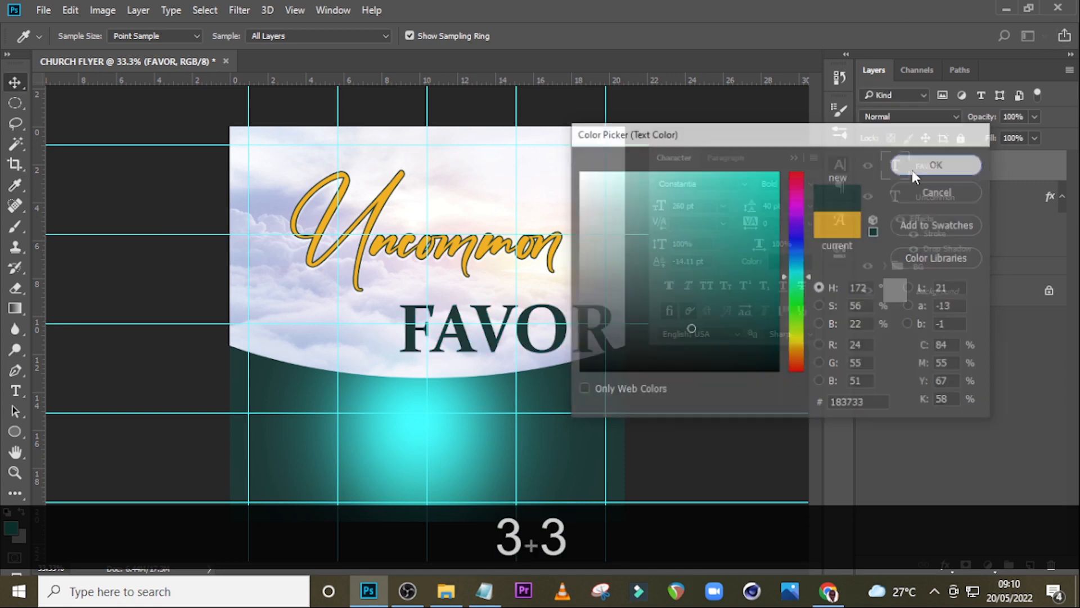
Center the FAVOR text horizontally on the flyer and raise it so it tucks closely under the Uncommon lettering
{"action": "key", "text": "ctrl+t"}
{"action": "left_click_drag", "start_coordinate": [557, 337], "coordinate": [487, 308]}
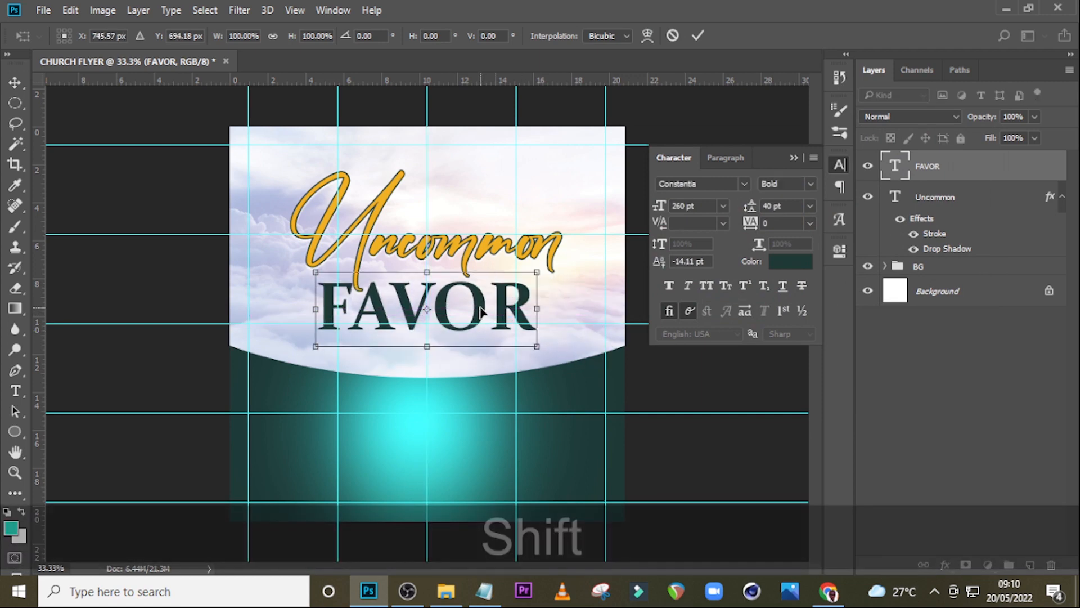
{"action": "key", "text": "shift+Up"}
{"action": "key", "text": "shift+Up"}
{"action": "key", "text": "shift+Up"}
{"action": "key", "text": "shift+Up"}
{"action": "key", "text": "shift+Up"}
{"action": "key", "text": "shift+Up"}
{"action": "key", "text": "shift+Up"}
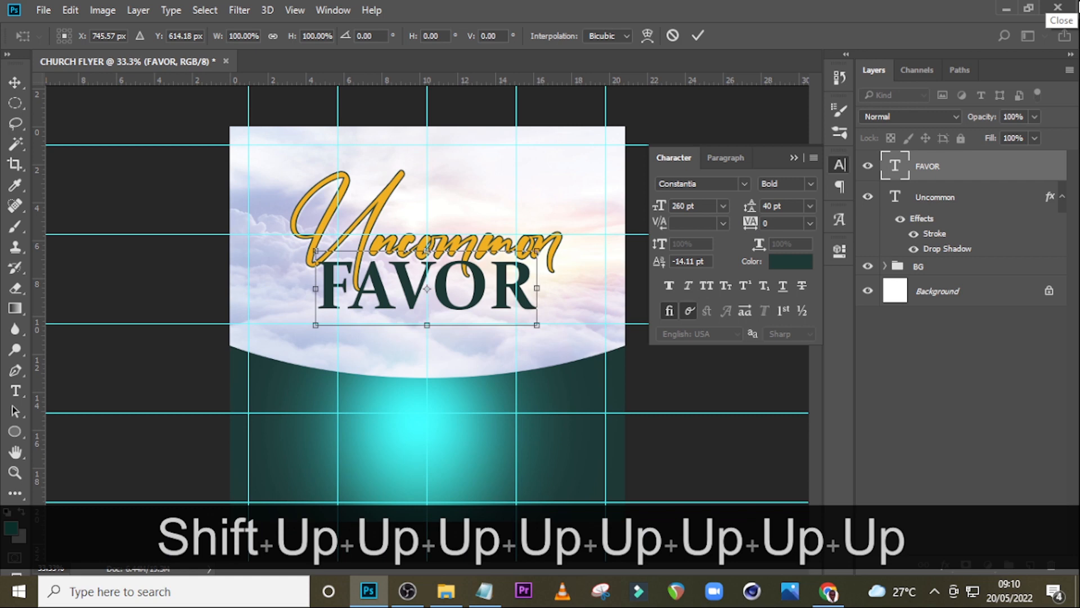
{"action": "key", "text": "Return"}
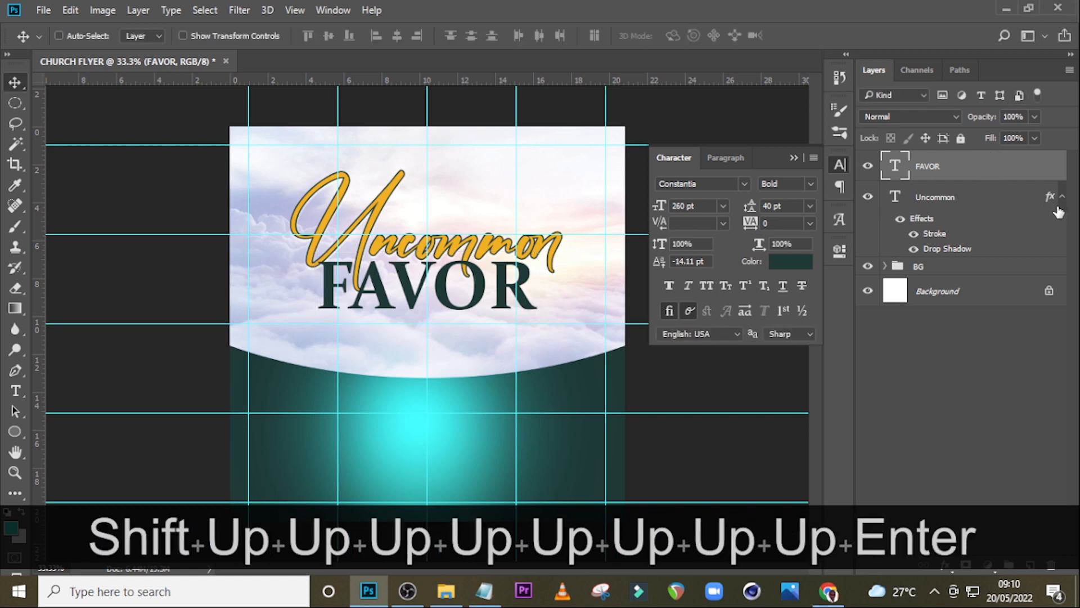
Collapse the Uncommon layer's effects list and place the Uncommon layer above the FAVOR layer
{"action": "left_click", "coordinate": [1026, 198]}
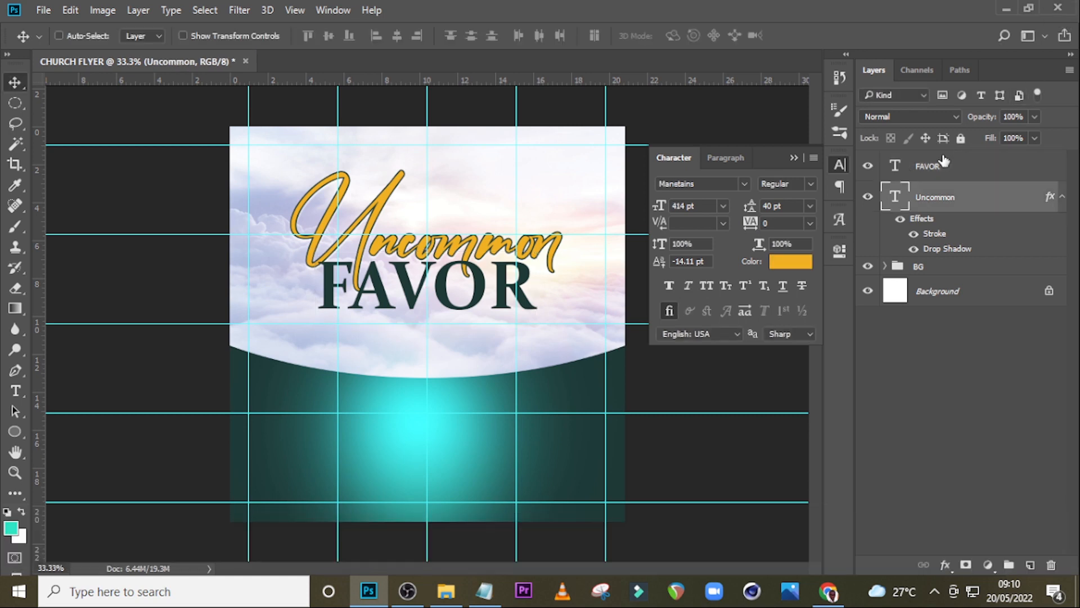
{"action": "left_click", "coordinate": [1062, 197]}
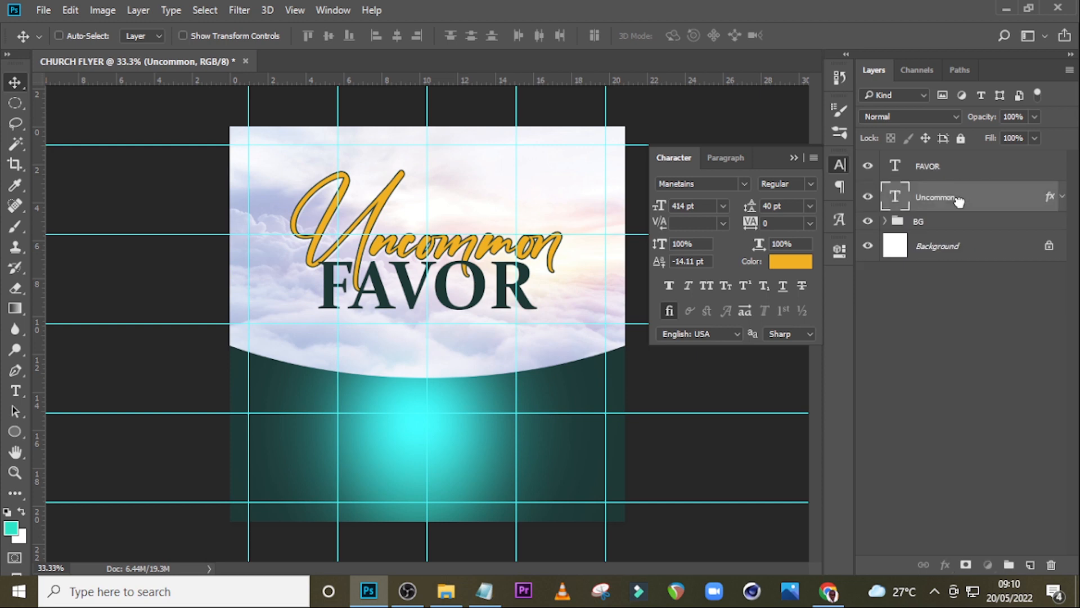
{"action": "left_click_drag", "start_coordinate": [959, 201], "coordinate": [961, 209]}
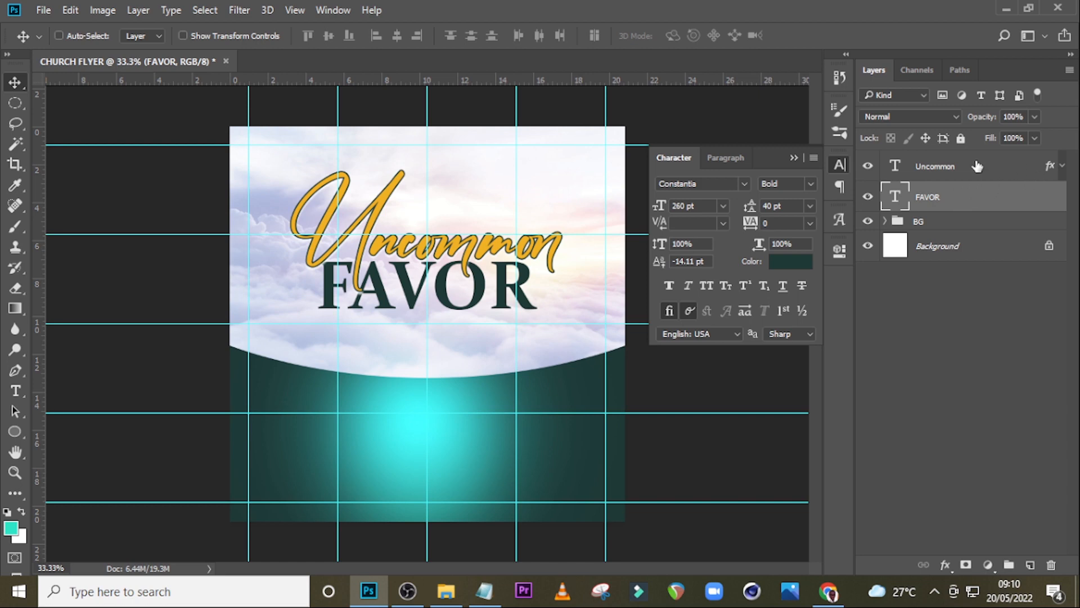
Add a text layer below FAVOR with "Esther 6:11" copied from the Notepad file
{"action": "key", "text": "t"}
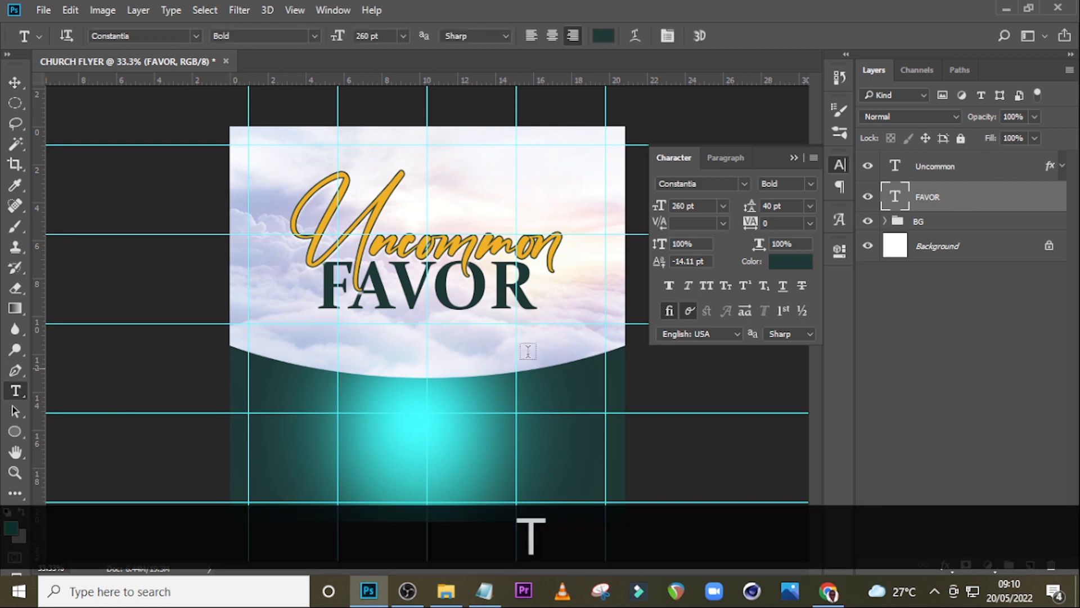
{"action": "left_click", "coordinate": [459, 366]}
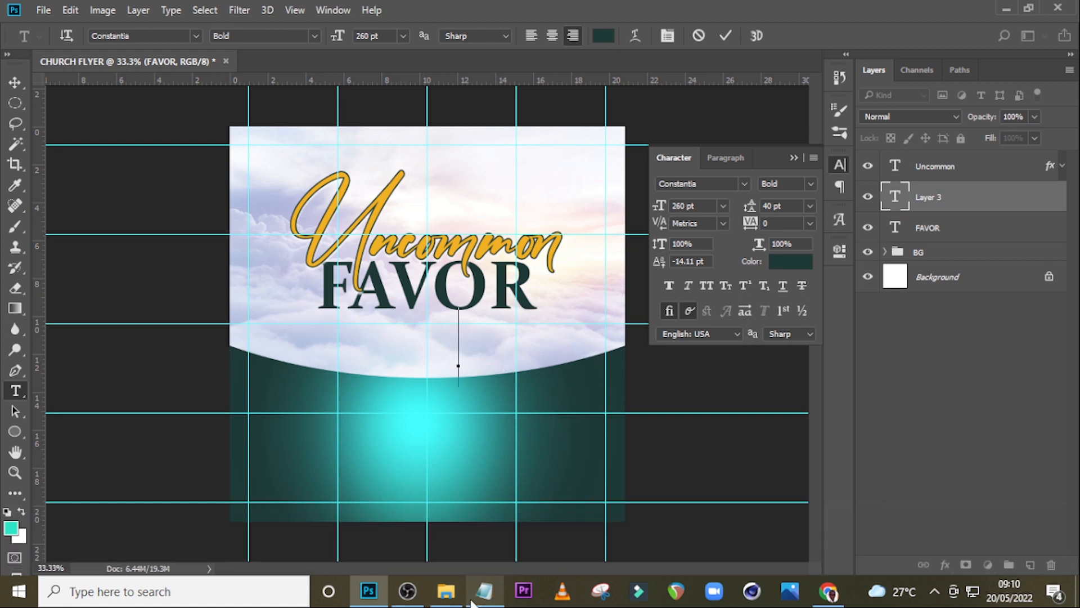
{"action": "key", "text": "alt+Tab"}
{"action": "left_click_drag", "start_coordinate": [643, 236], "coordinate": [547, 240]}
{"action": "key", "text": "ctrl+c"}
{"action": "key", "text": "alt+Tab"}
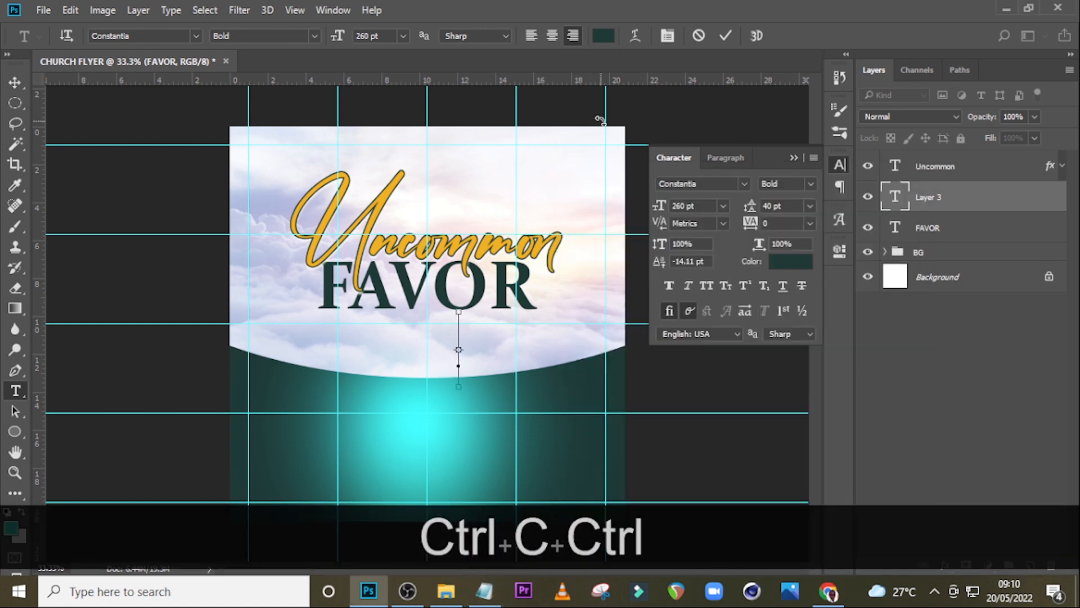
{"action": "key", "text": "ctrl+v"}
Change the Esther 6:11 text to the Montserrat font in Regular at a size of 48 pt
{"action": "left_click", "coordinate": [915, 195]}
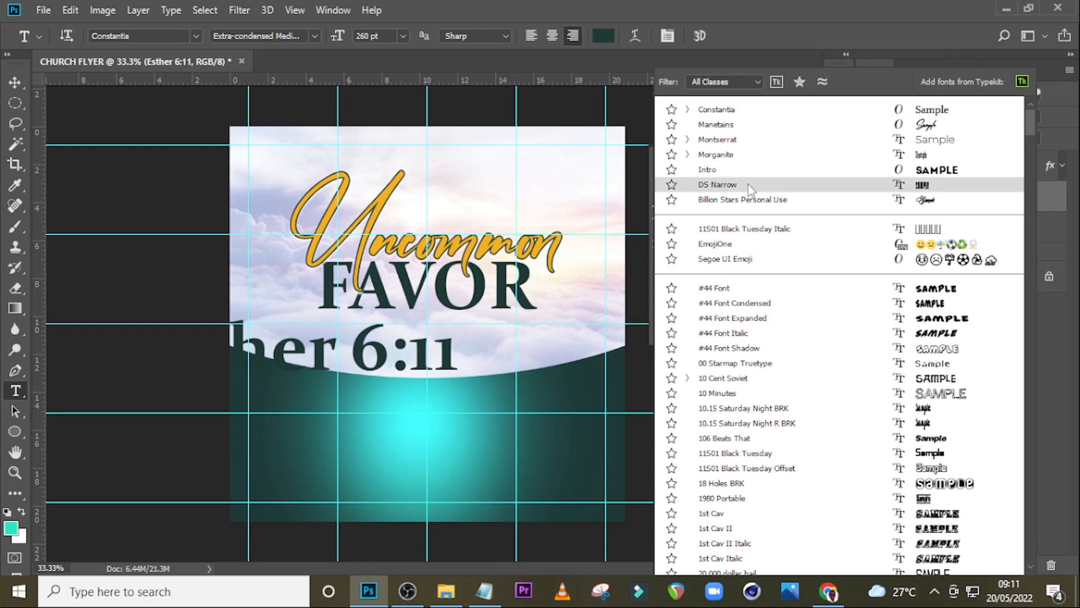
{"action": "left_click", "coordinate": [725, 139]}
{"action": "left_click", "coordinate": [788, 184]}
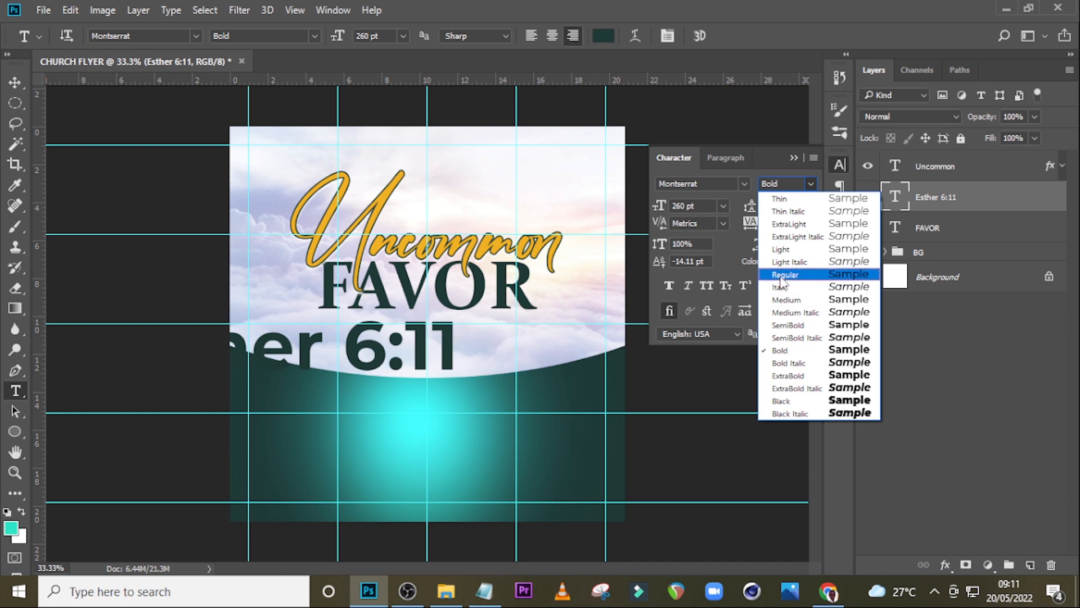
{"action": "left_click", "coordinate": [781, 278]}
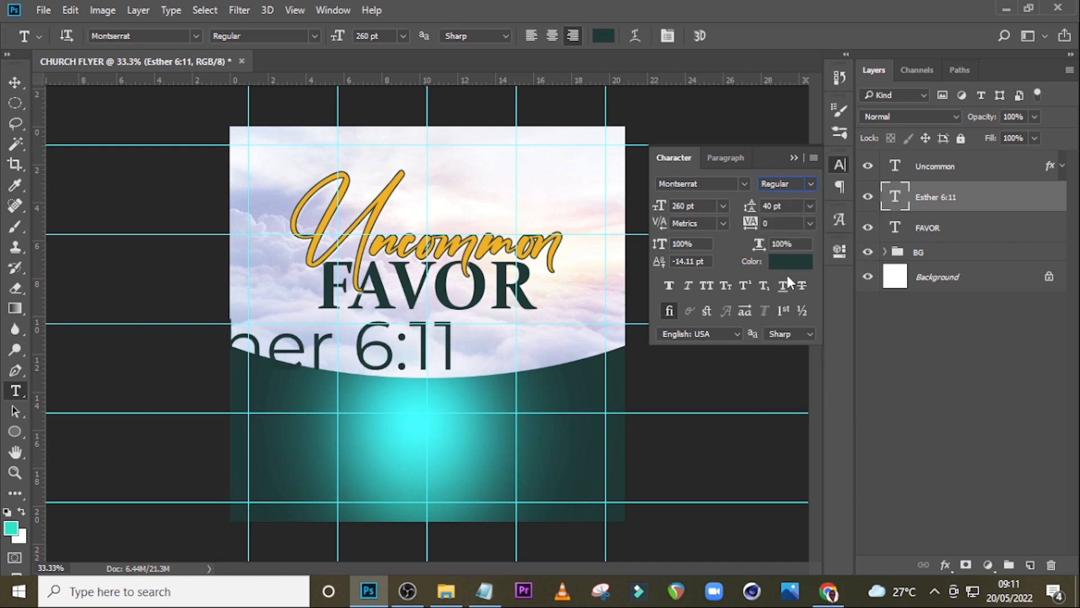
{"action": "left_click", "coordinate": [695, 209]}
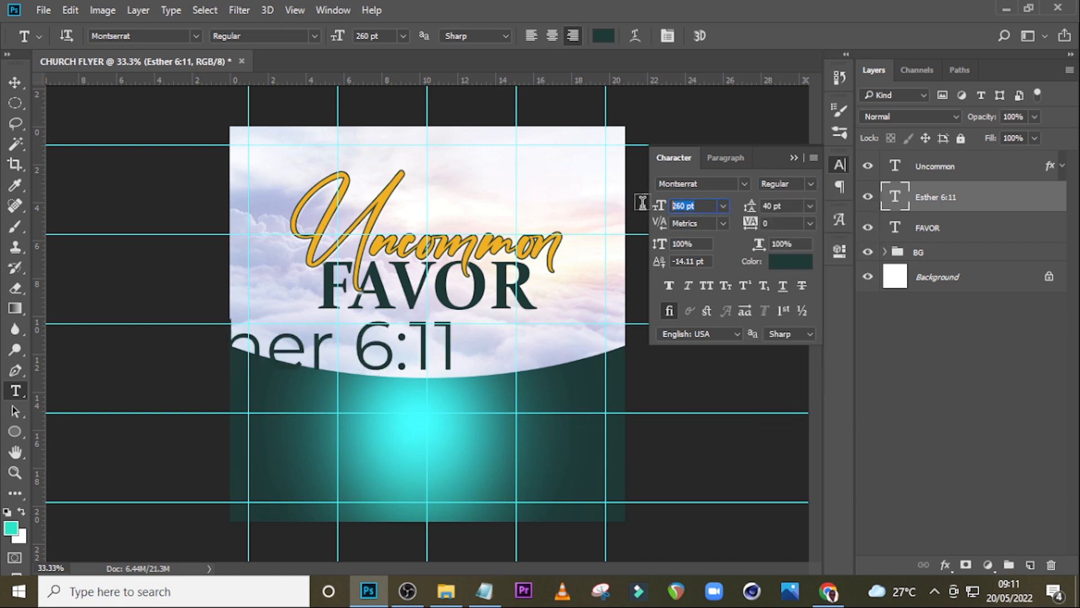
{"action": "type", "text": "48"}
{"action": "key", "text": "Return"}
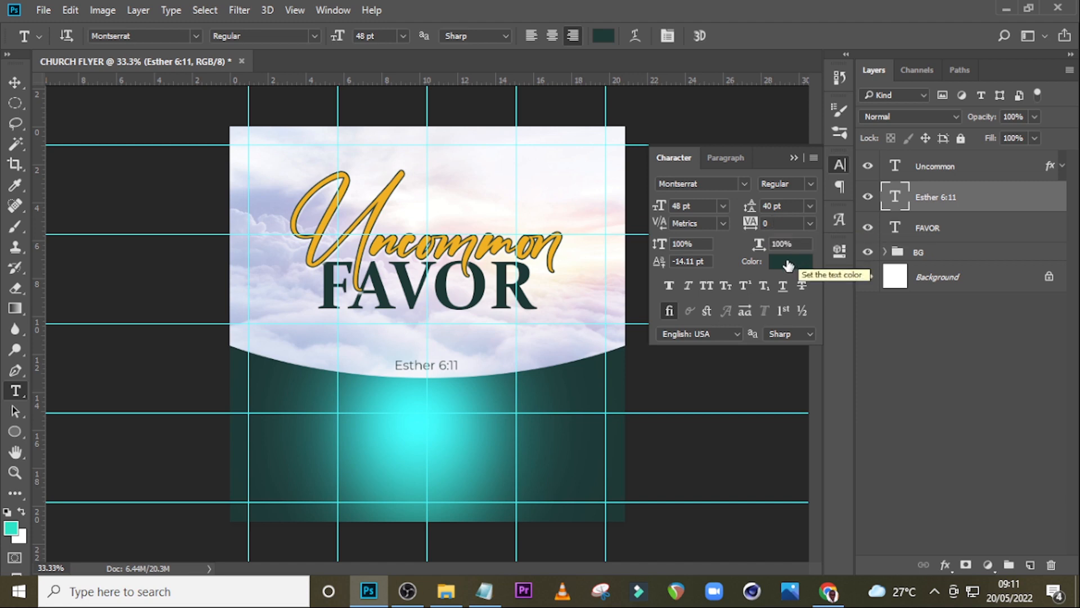
Move the Esther 6:11 text just beneath the right half of FAVOR and bring its layer above Uncommon
{"action": "key", "text": "v"}
{"action": "left_click_drag", "start_coordinate": [459, 365], "coordinate": [494, 325]}
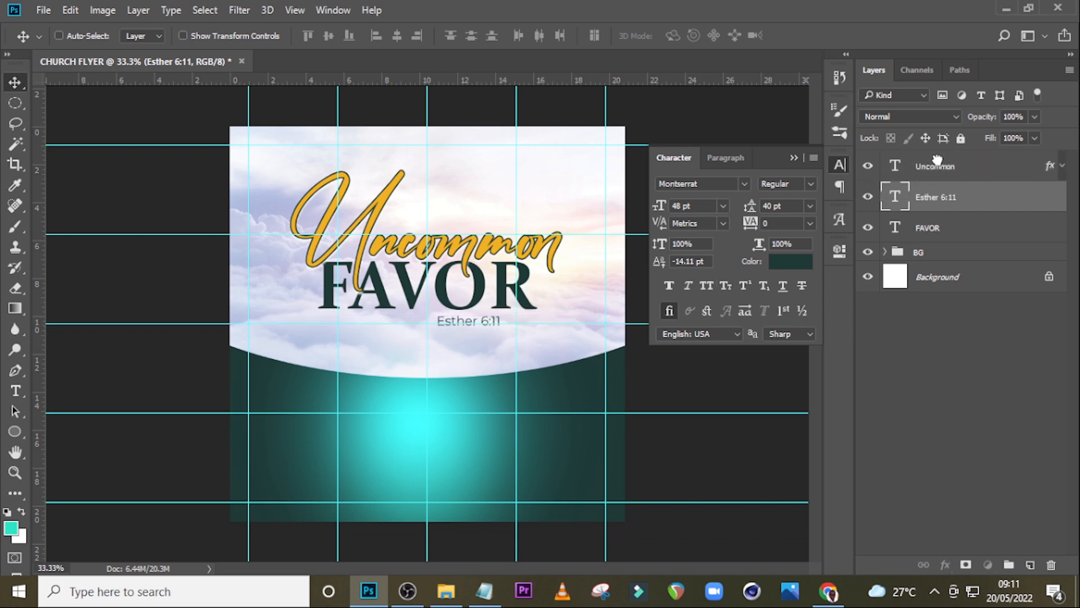
{"action": "left_click_drag", "start_coordinate": [937, 159], "coordinate": [937, 157]}
Group the Uncommon and FAVOR layers and name the group "UNCOMMON FAVOR"
{"action": "left_click", "coordinate": [934, 231]}
{"action": "left_click", "coordinate": [935, 204], "text": "ctrl"}
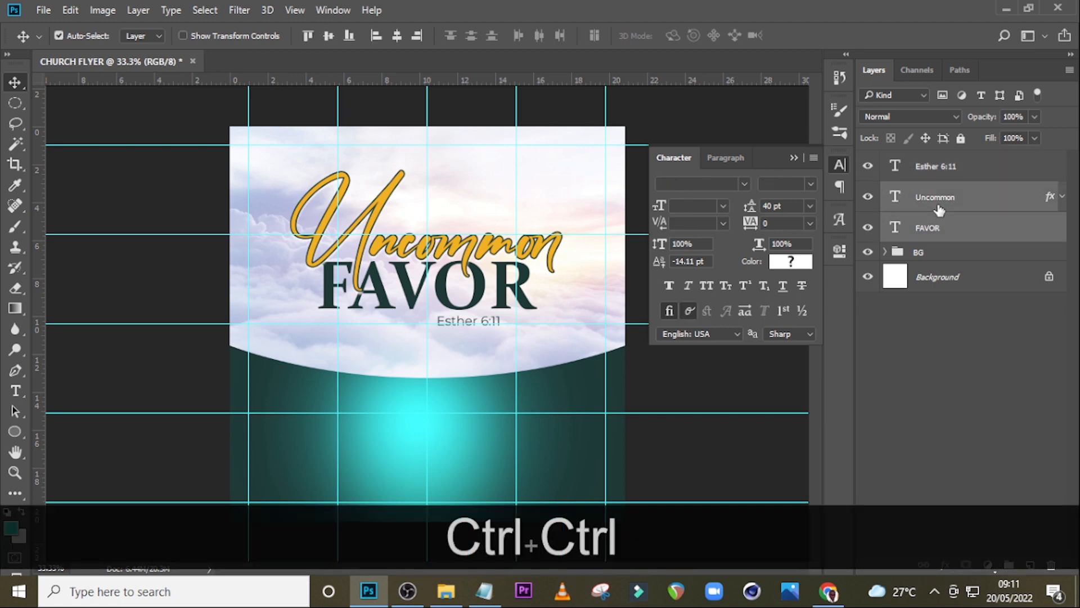
{"action": "key", "text": "ctrl+g"}
{"action": "double_click", "coordinate": [926, 190]}
{"action": "key", "text": "Caps_Lock"}
{"action": "key", "text": "Caps_Lock"}
{"action": "type", "text": "UNCO"}
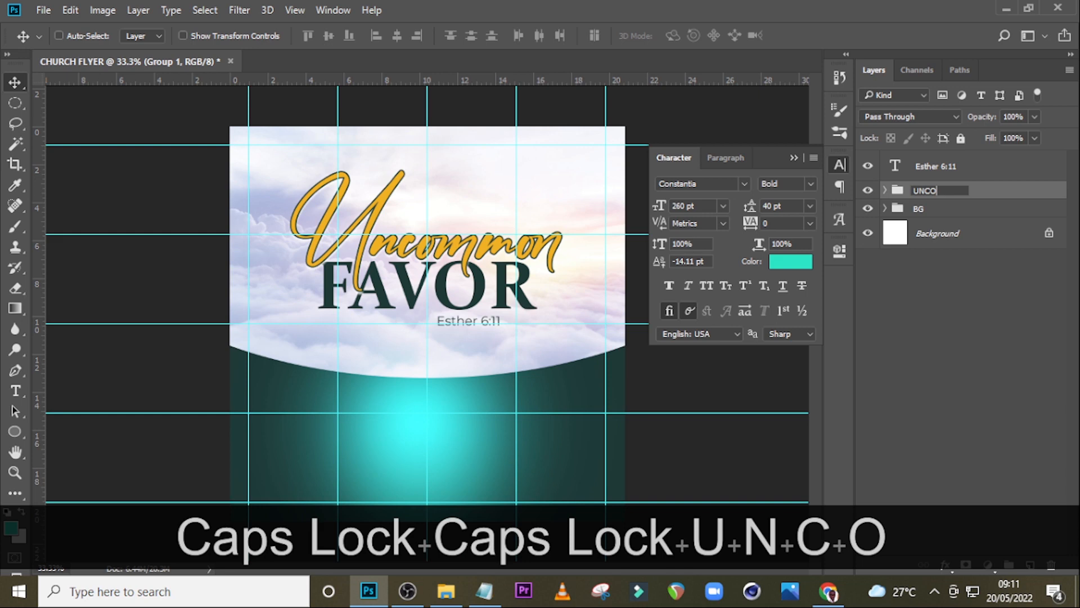
{"action": "type", "text": "MMON FA"}
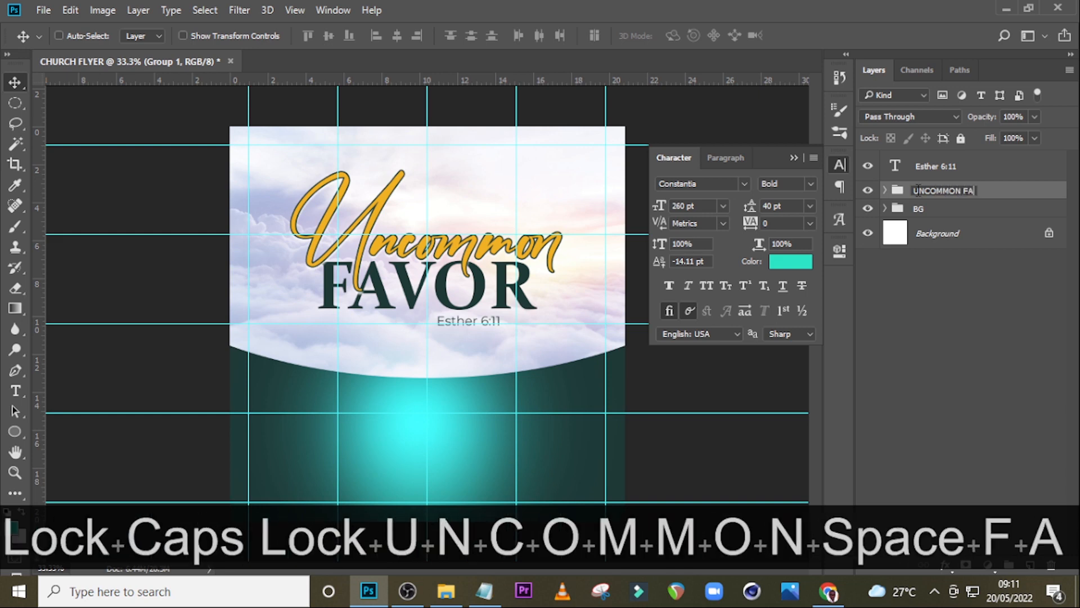
{"action": "type", "text": "VOR"}
{"action": "key", "text": "Return"}
Put the Esther 6:11 layer in its own group named "ESTHER"
{"action": "left_click", "coordinate": [956, 167]}
{"action": "key", "text": "ctrl+g"}
{"action": "double_click", "coordinate": [925, 161]}
{"action": "type", "text": "ESTHE"}
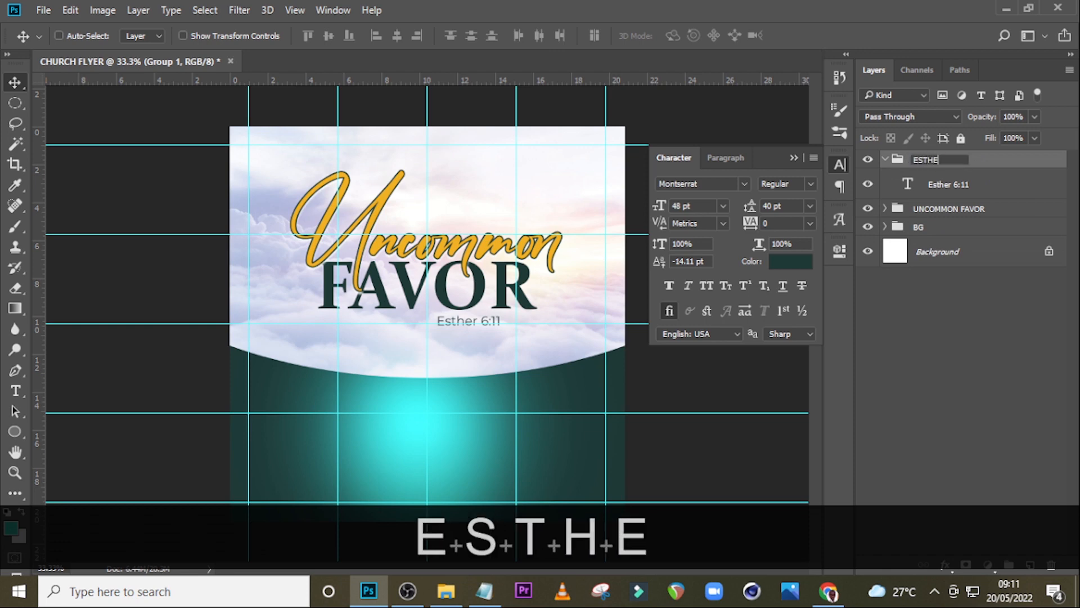
{"action": "type", "text": "R"}
{"action": "key", "text": "Return"}
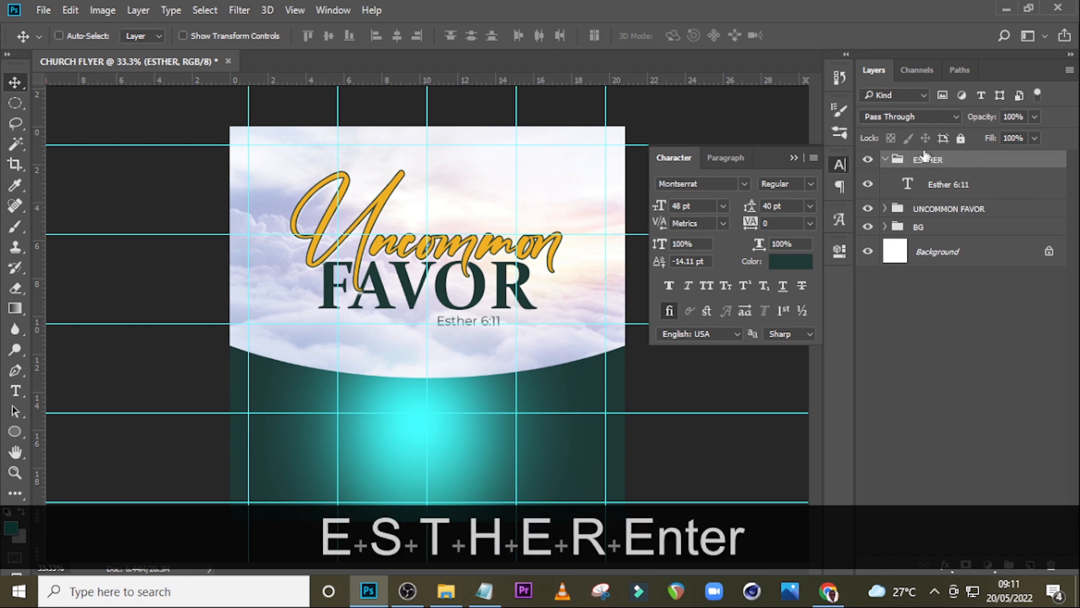
Draw a rectangle of about 279 by 67 px around the Esther 6:11 text and place its layer beneath the text layer
{"action": "left_click", "coordinate": [923, 191]}
{"action": "key", "text": "ctrl+equal"}
{"action": "key", "text": "ctrl+equal"}
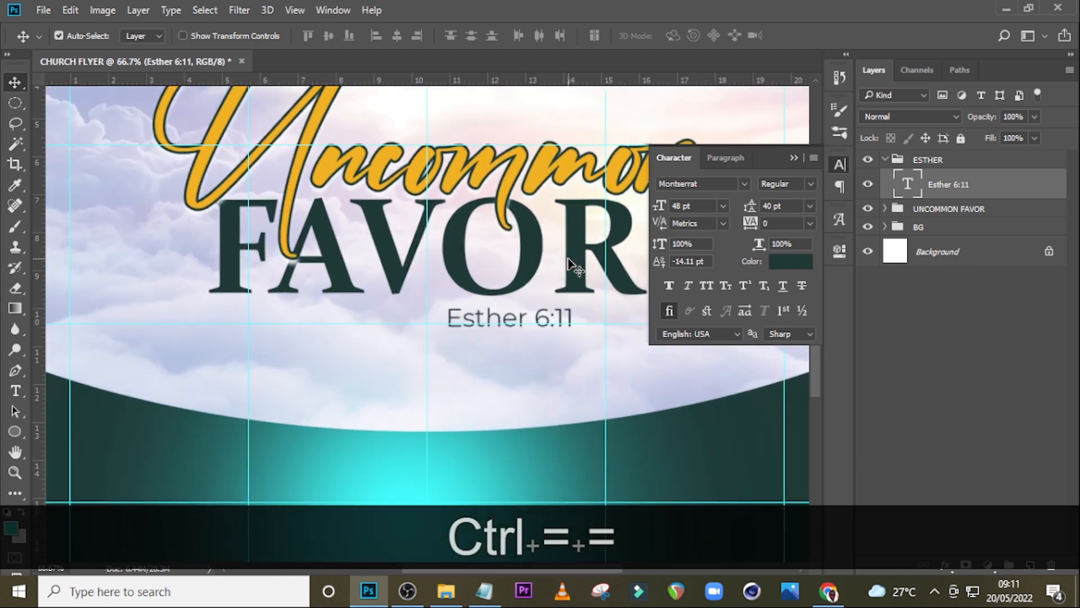
{"action": "left_click", "coordinate": [794, 157]}
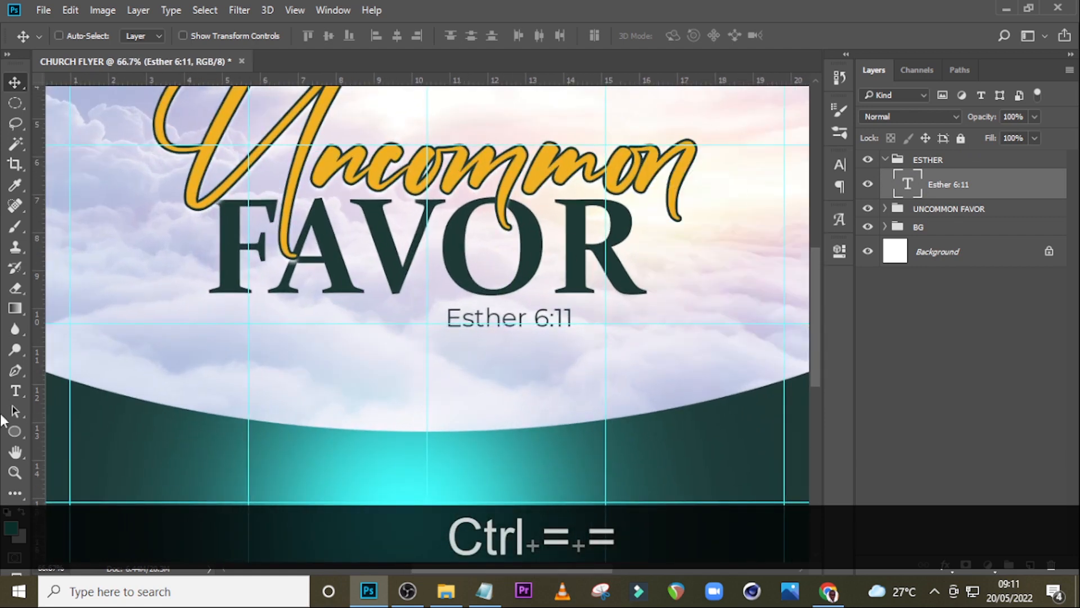
{"action": "left_click", "coordinate": [20, 431]}
{"action": "left_click", "coordinate": [53, 432]}
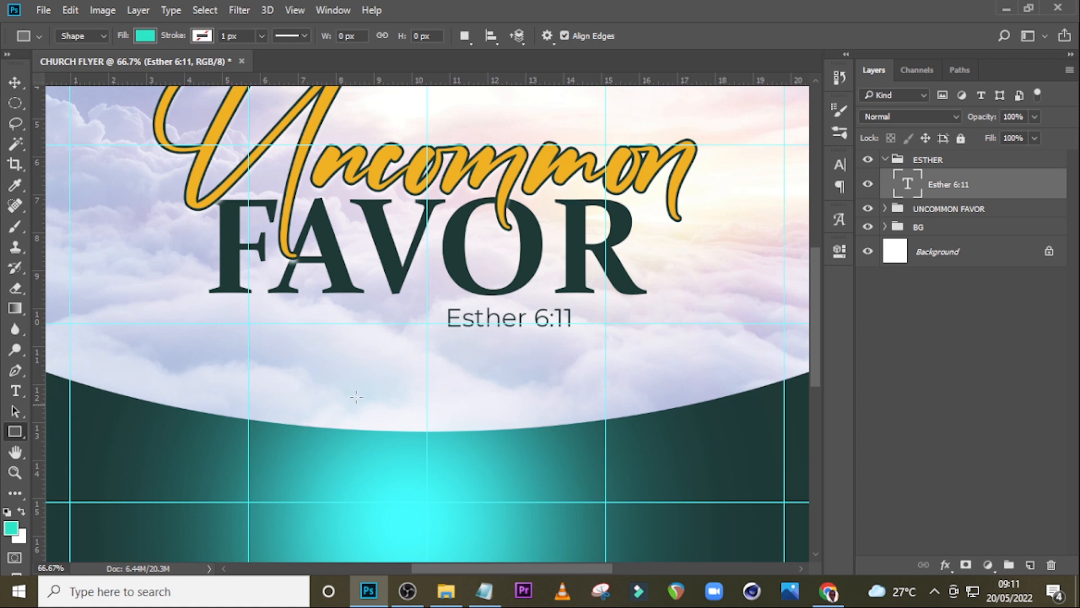
{"action": "left_click_drag", "start_coordinate": [441, 301], "coordinate": [589, 336]}
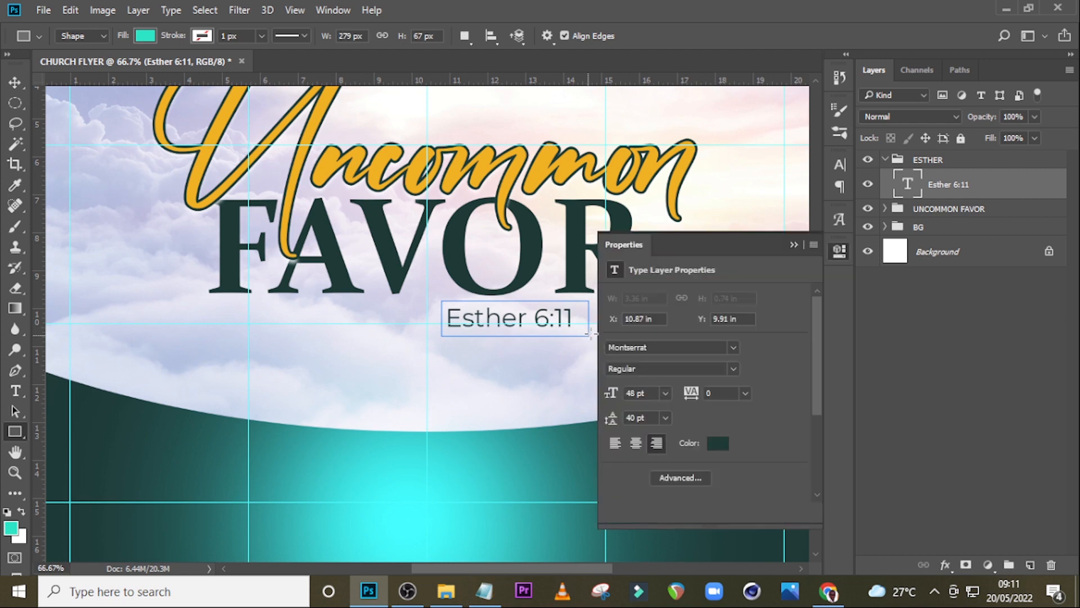
{"action": "left_click_drag", "start_coordinate": [929, 186], "coordinate": [907, 209]}
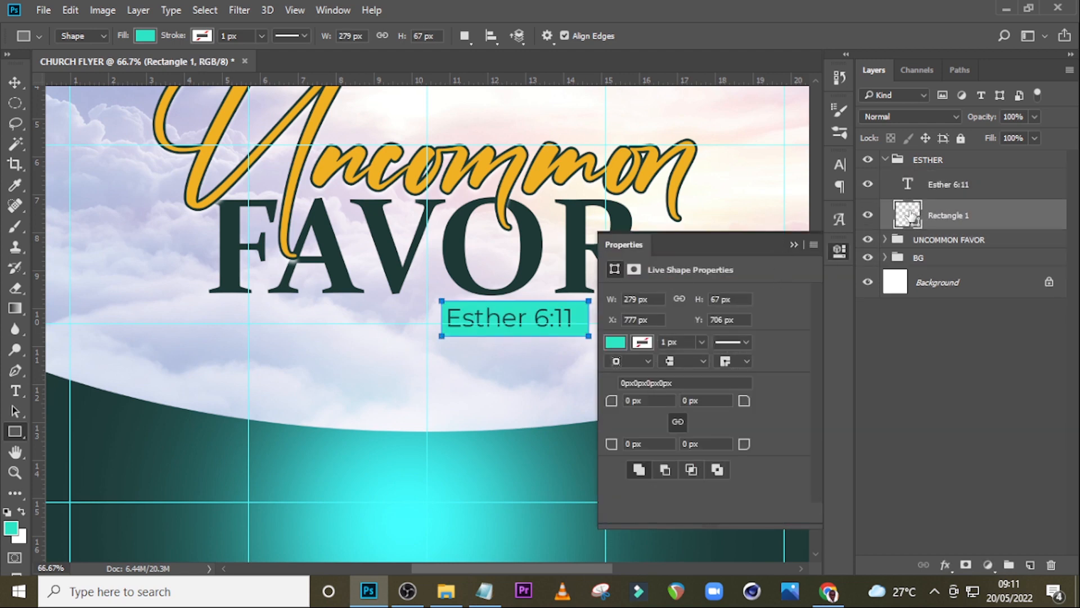
Set the fill of the rectangle behind the Esther 6:11 text to the near-black green #01100E
{"action": "double_click", "coordinate": [910, 213]}
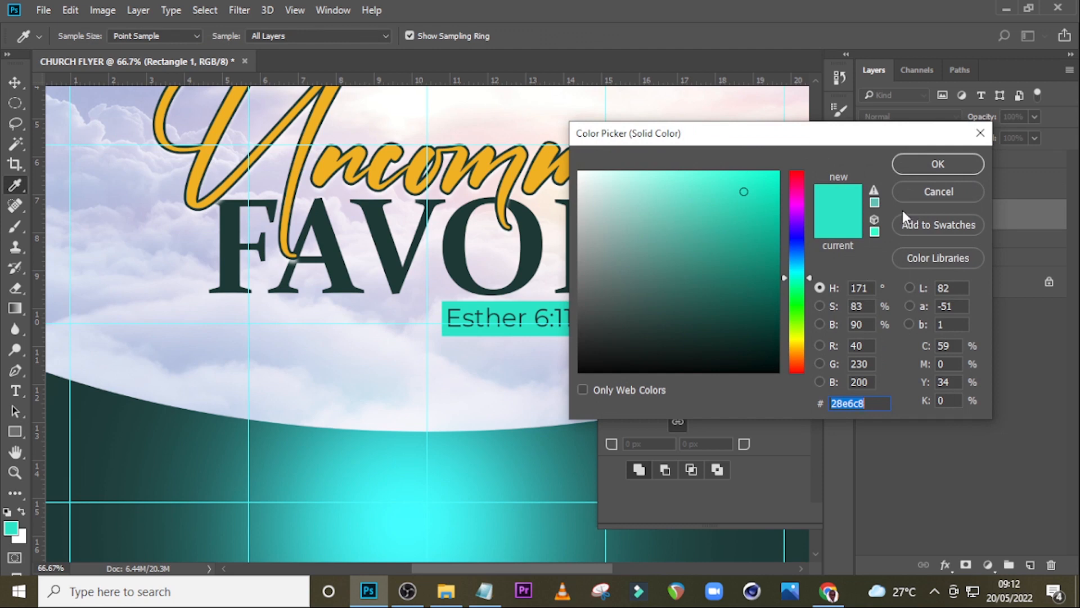
{"action": "type", "text": "011"}
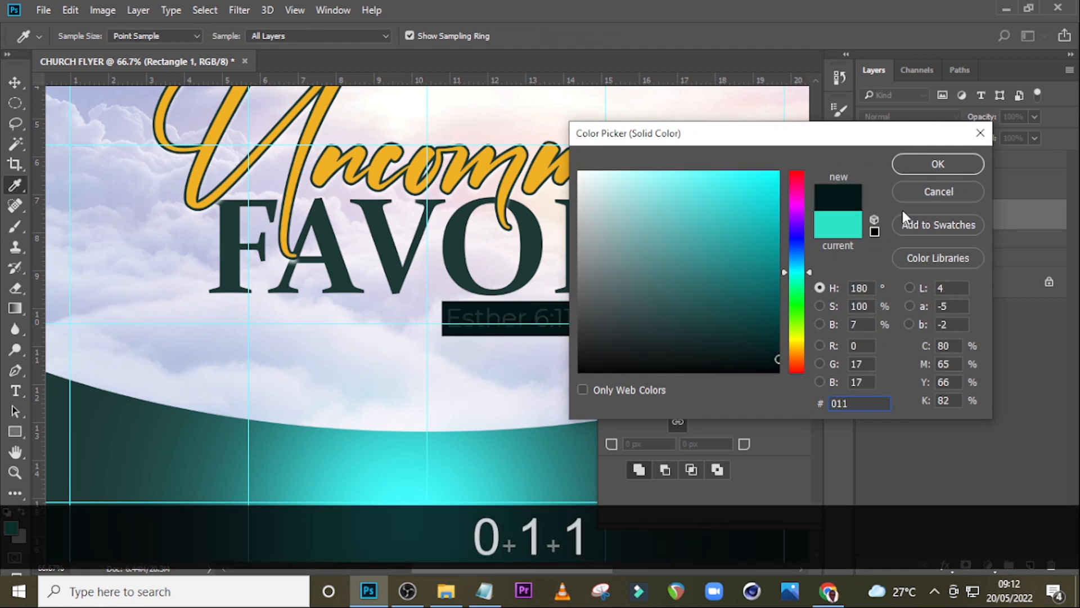
{"action": "type", "text": "00E"}
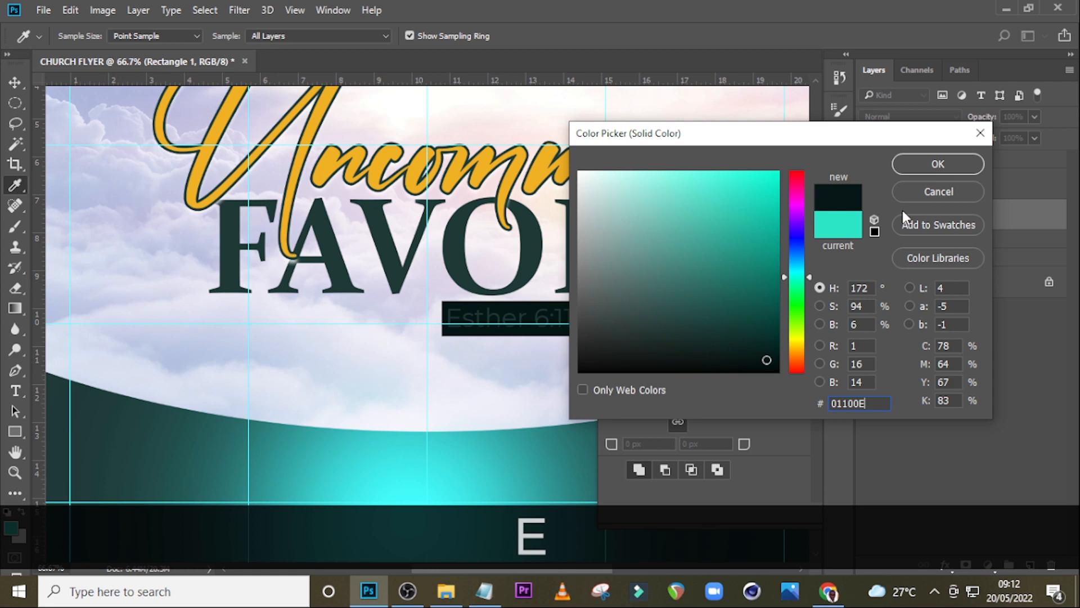
{"action": "left_click", "coordinate": [951, 163]}
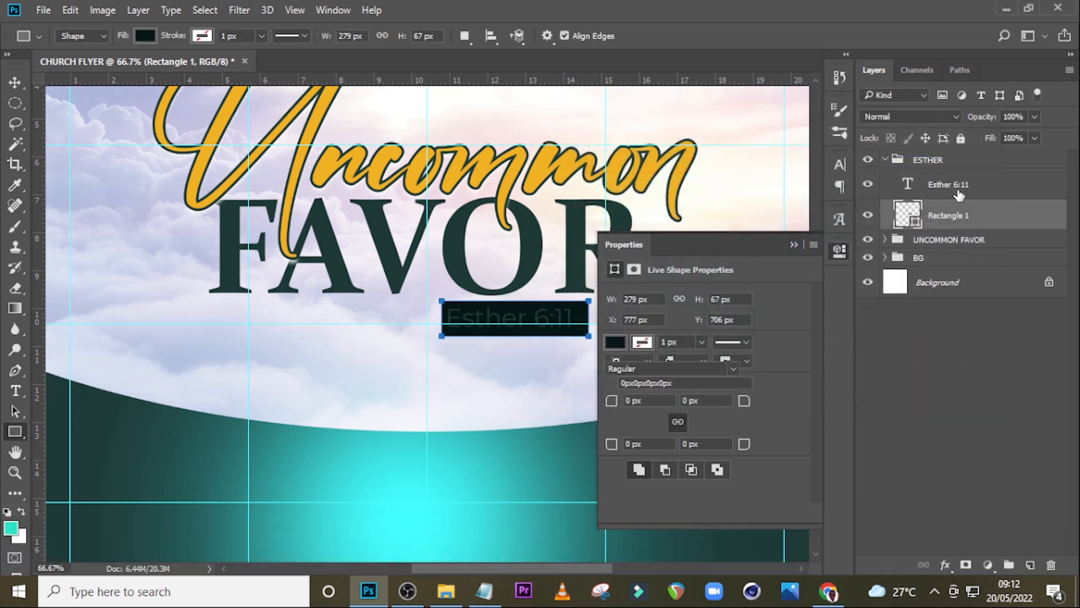
Change the colour of the Esther 6:11 text to white (#ffffff)
{"action": "left_click", "coordinate": [958, 191]}
{"action": "left_click", "coordinate": [839, 169]}
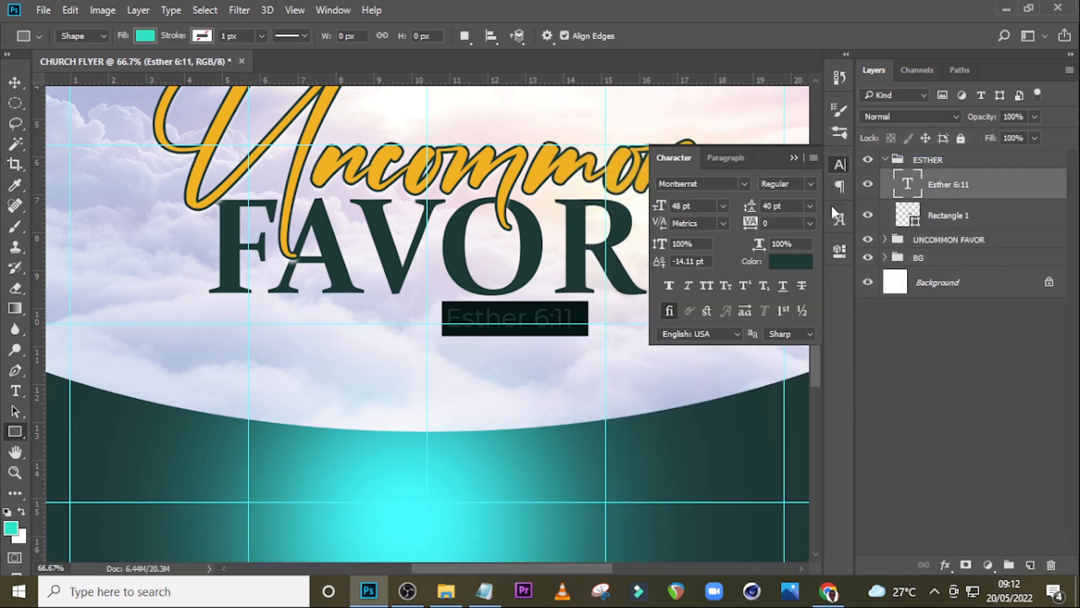
{"action": "left_click", "coordinate": [787, 260]}
{"action": "left_click_drag", "start_coordinate": [613, 190], "coordinate": [566, 160]}
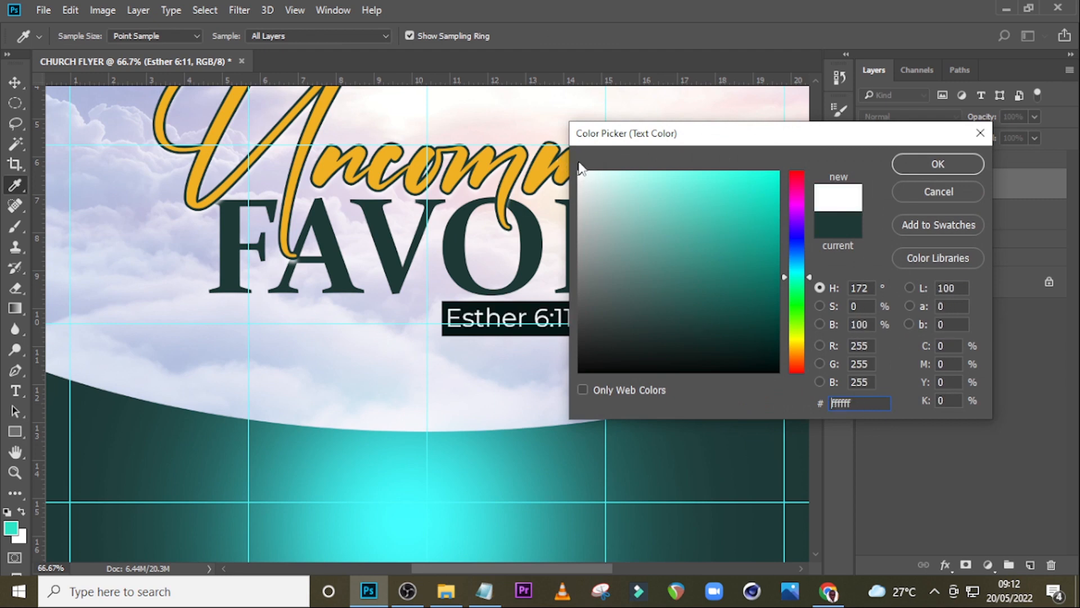
{"action": "left_click", "coordinate": [928, 164]}
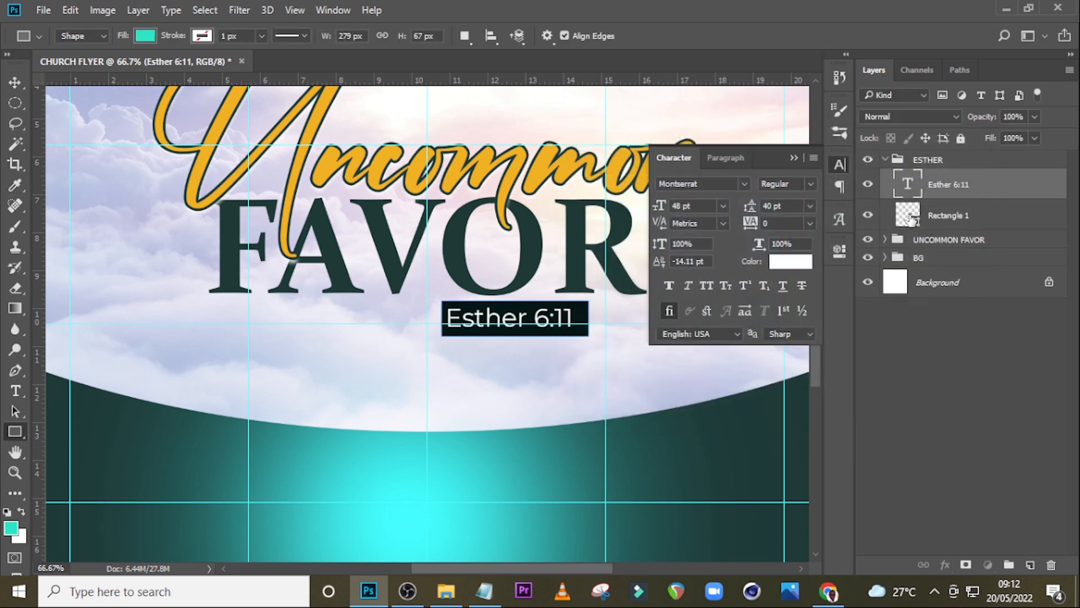
Round only the top-left and bottom-right corners of the rectangle behind Esther 6:11 to a 28.5 px radius
{"action": "left_click", "coordinate": [955, 217]}
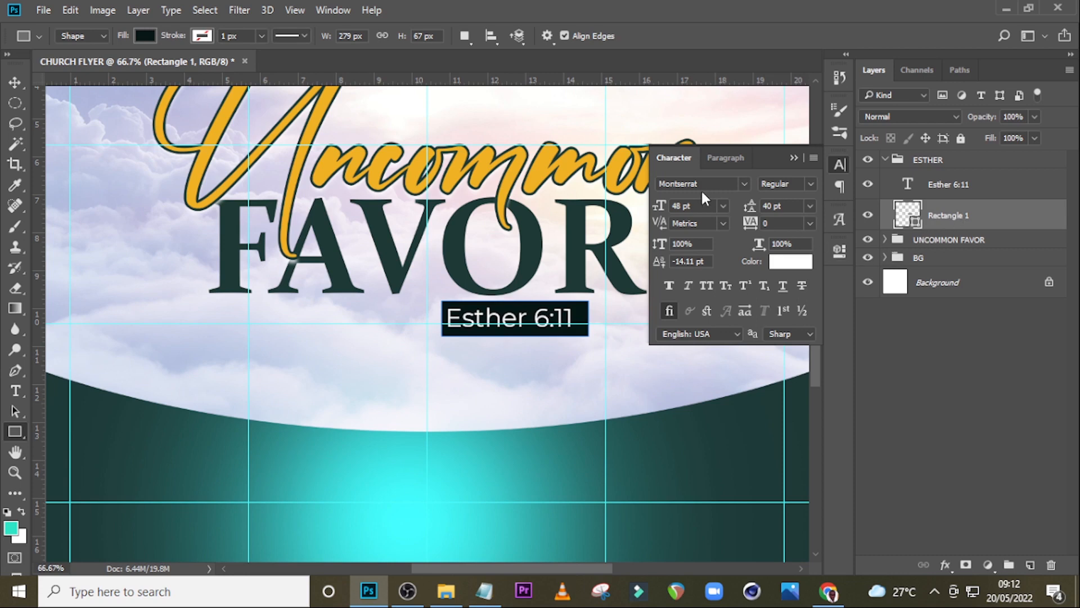
{"action": "left_click", "coordinate": [838, 253]}
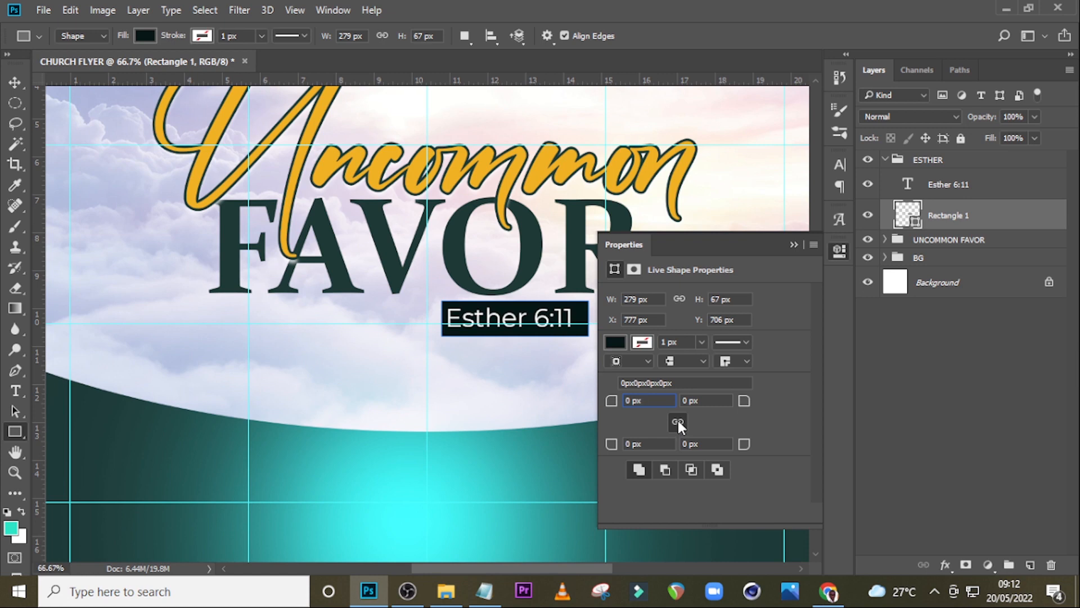
{"action": "left_click", "coordinate": [653, 400]}
{"action": "type", "text": "28."}
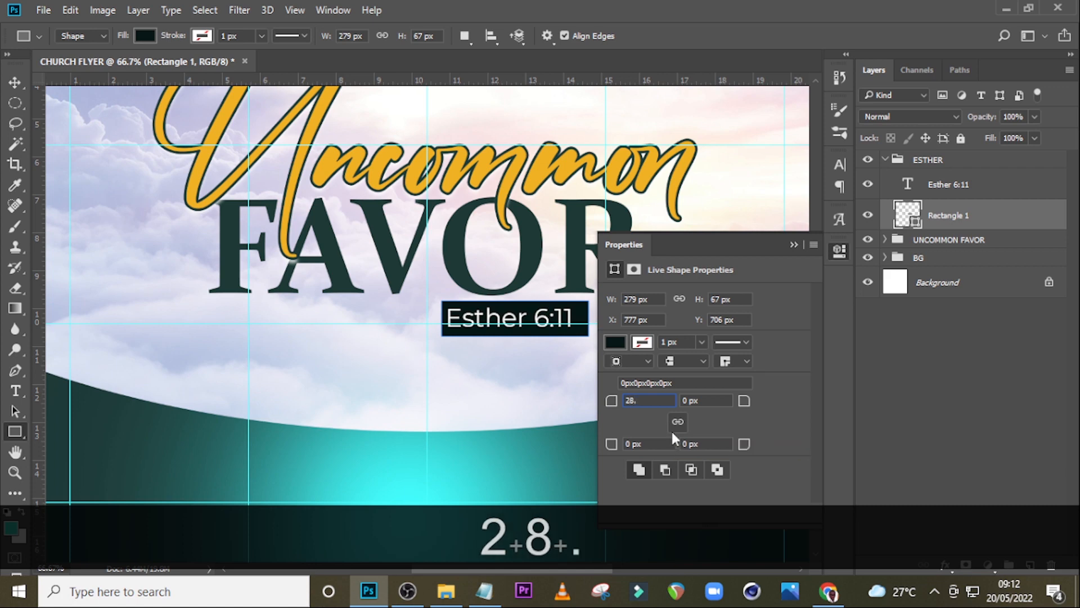
{"action": "type", "text": "5"}
{"action": "key", "text": "Return"}
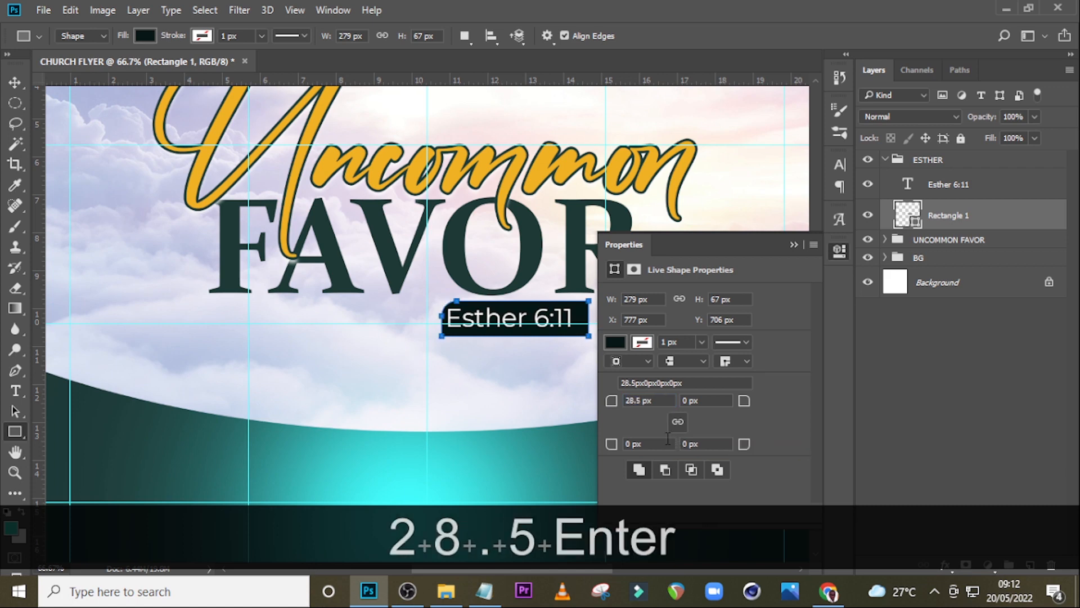
{"action": "left_click", "coordinate": [686, 443]}
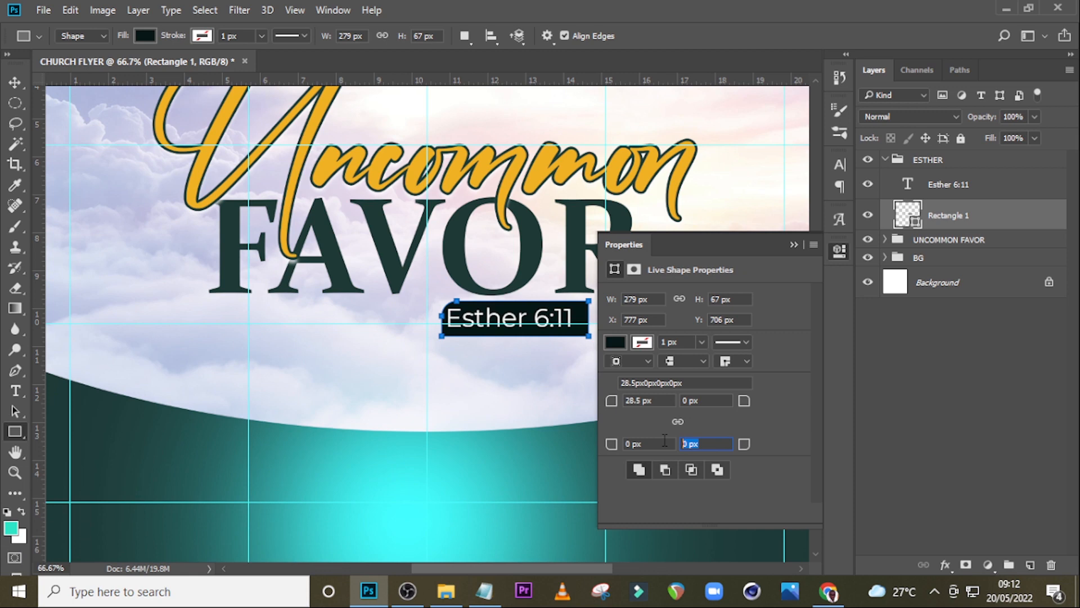
{"action": "type", "text": "28."}
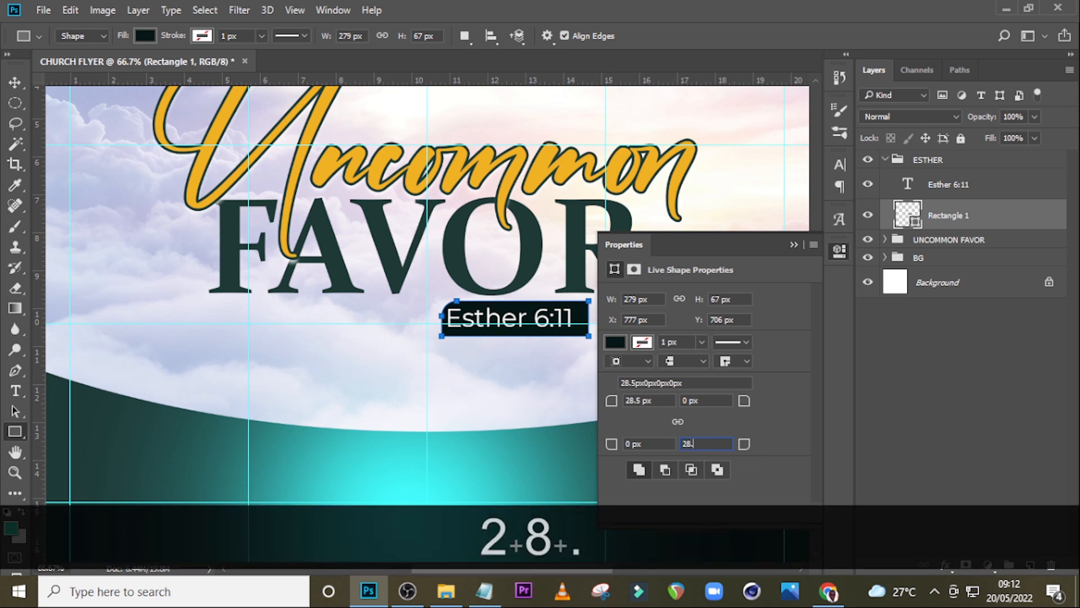
{"action": "type", "text": "5"}
{"action": "key", "text": "Return"}
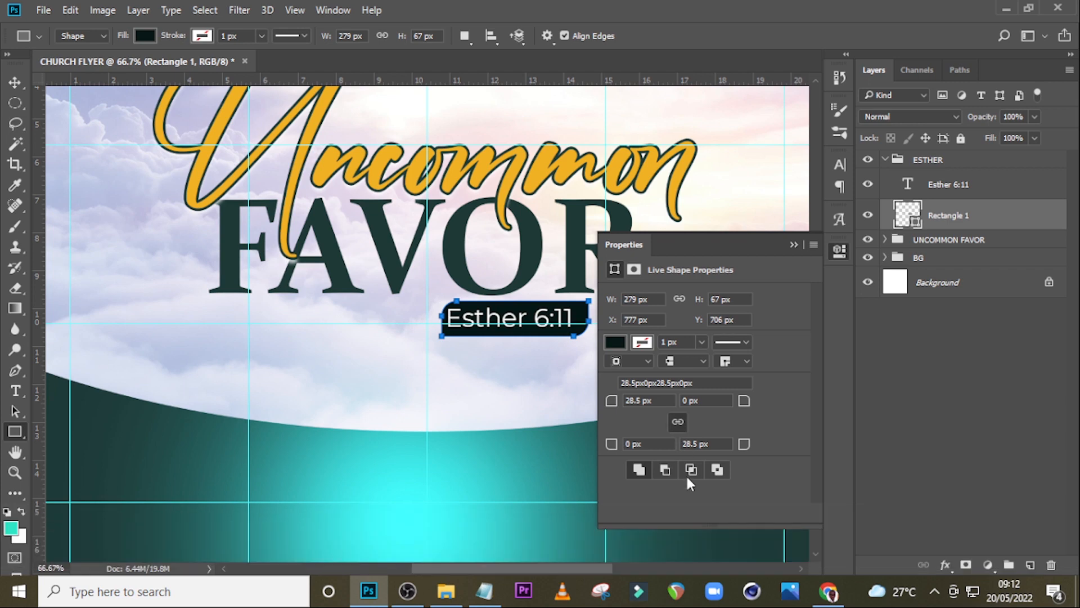
{"action": "left_click", "coordinate": [793, 244]}
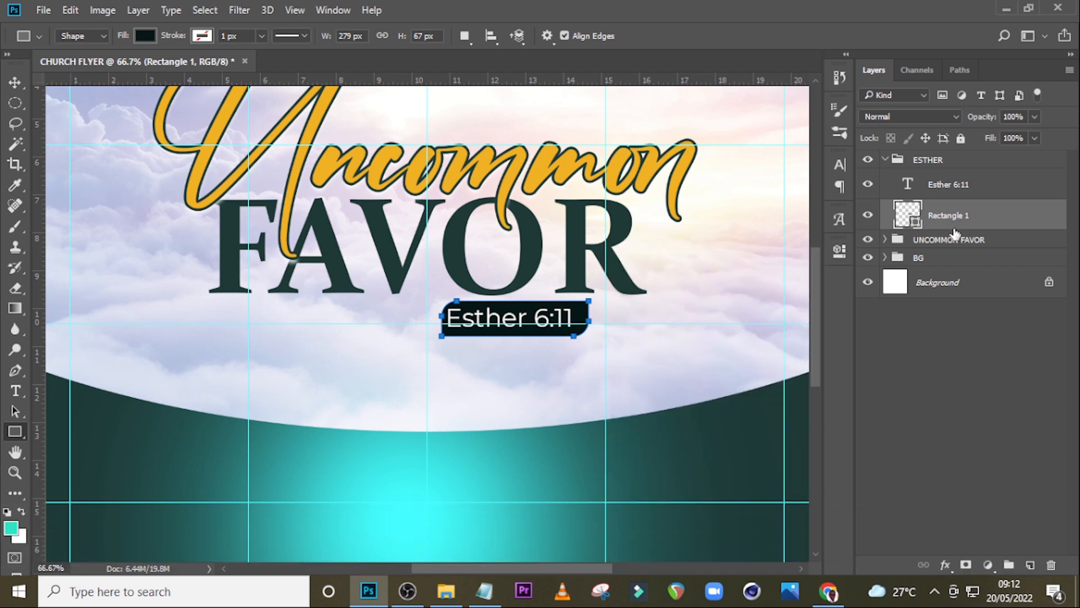
Collapse the ESTHER group and nudge the whole group slightly down, away from the FAVOR text
{"action": "left_click", "coordinate": [951, 241]}
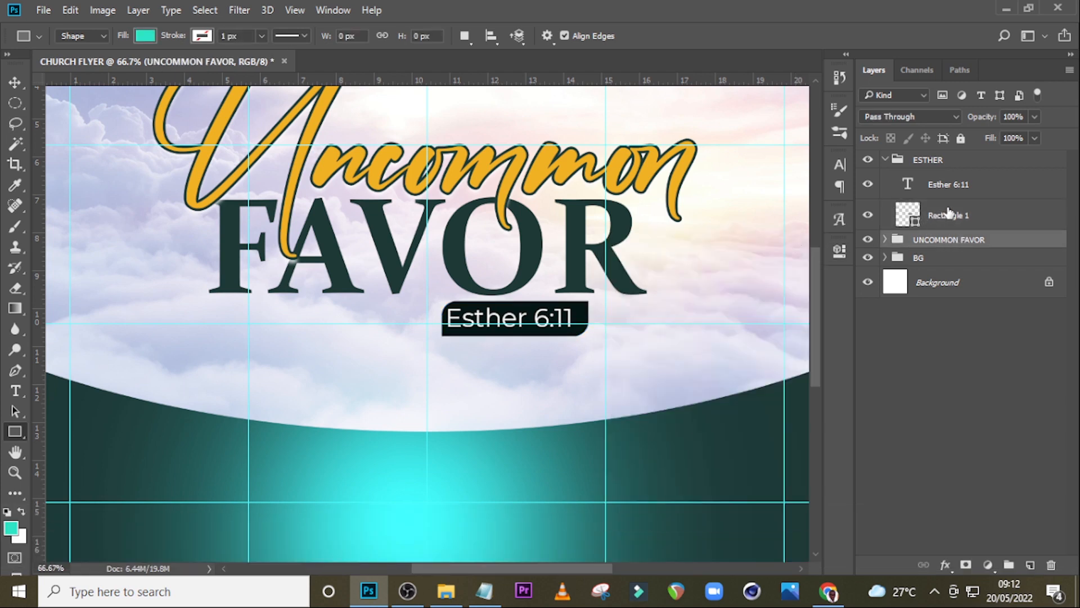
{"action": "left_click", "coordinate": [950, 216]}
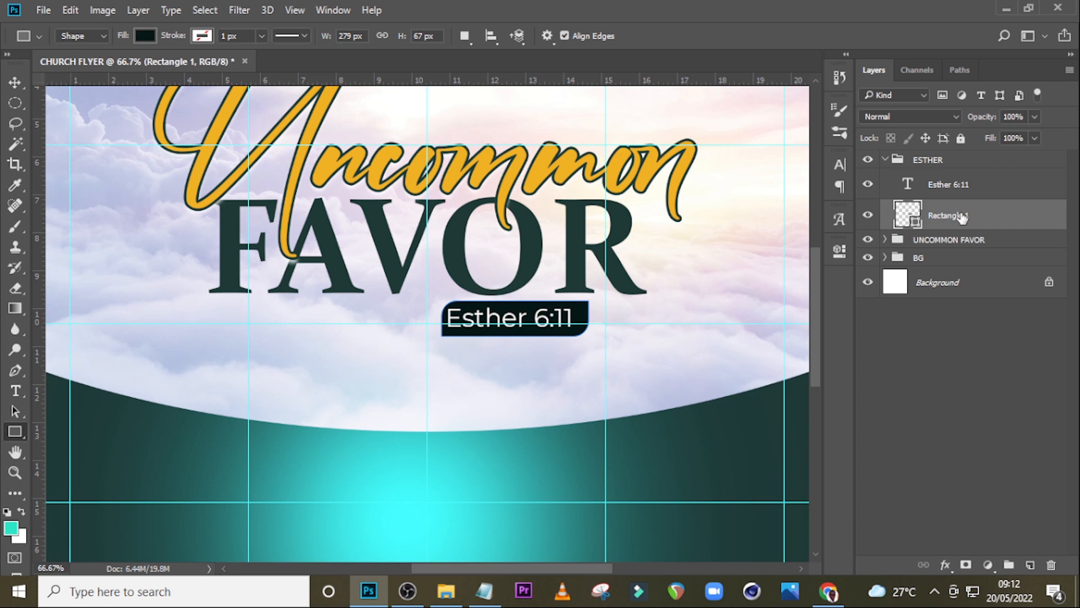
{"action": "left_click", "coordinate": [885, 159]}
{"action": "key", "text": "v"}
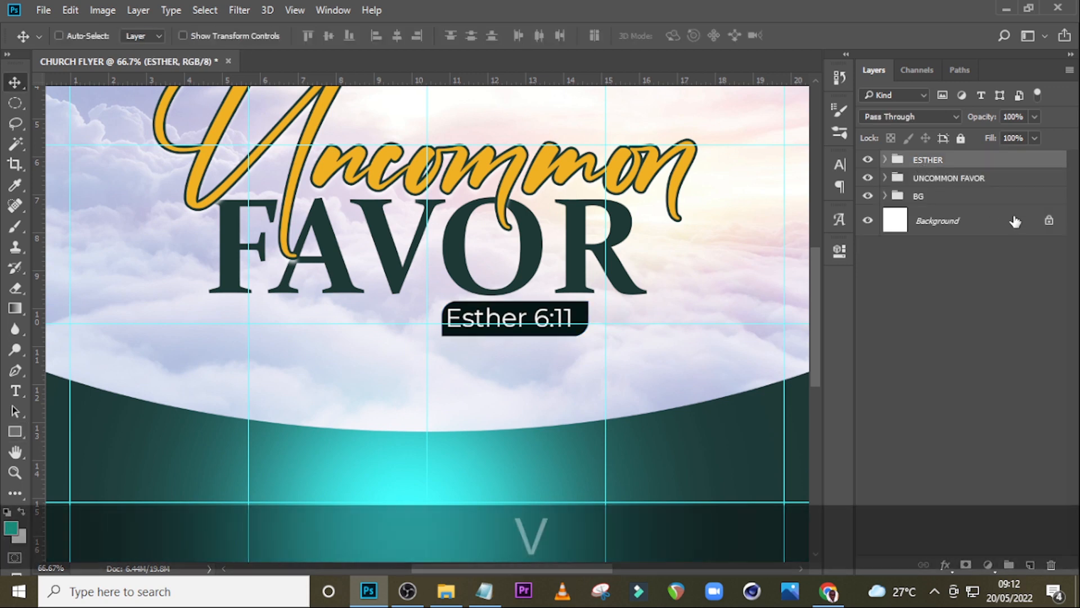
{"action": "key", "text": "Down"}
{"action": "key", "text": "Down"}
{"action": "key", "text": "Down"}
{"action": "key", "text": "Down"}
{"action": "key", "text": "Down"}
{"action": "key", "text": "Down"}
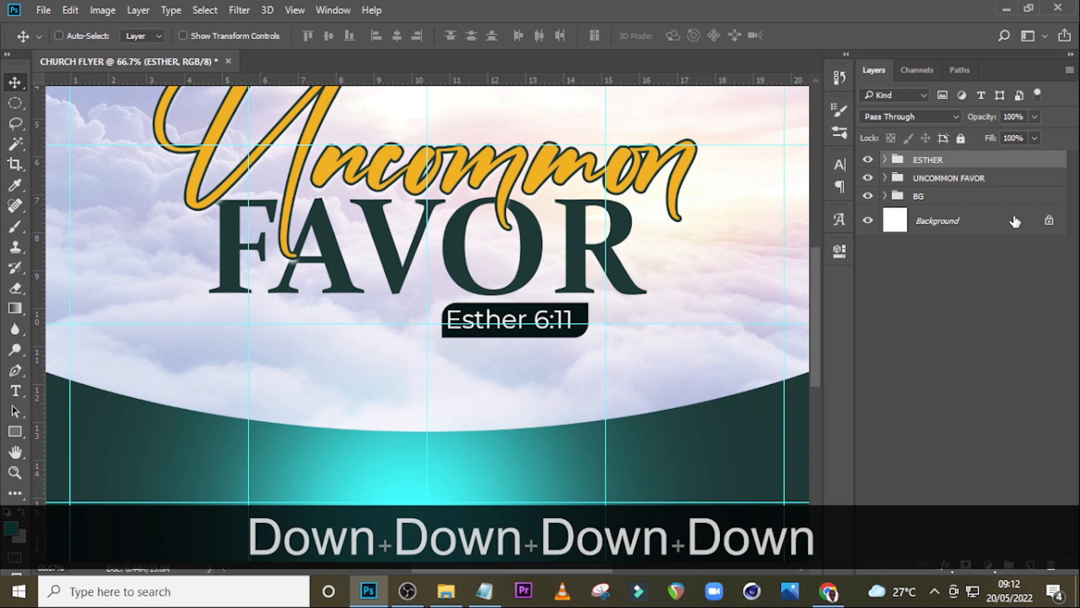
Place image 16, the man holding a microphone, over the flyer's lower half and flip it horizontally
{"action": "scroll", "coordinate": [631, 340], "scroll_direction": "down", "scroll_amount": 2}
{"action": "key", "text": "ctrl+0"}
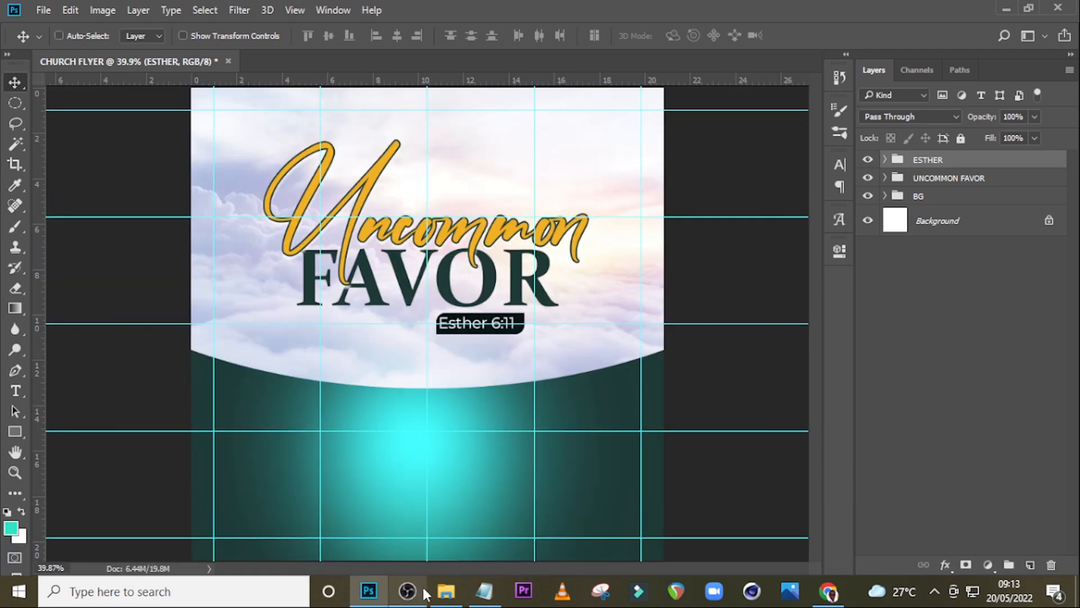
{"action": "left_click", "coordinate": [446, 590]}
{"action": "left_click", "coordinate": [254, 220]}
{"action": "left_click_drag", "start_coordinate": [254, 220], "coordinate": [417, 479]}
{"action": "right_click", "coordinate": [406, 411]}
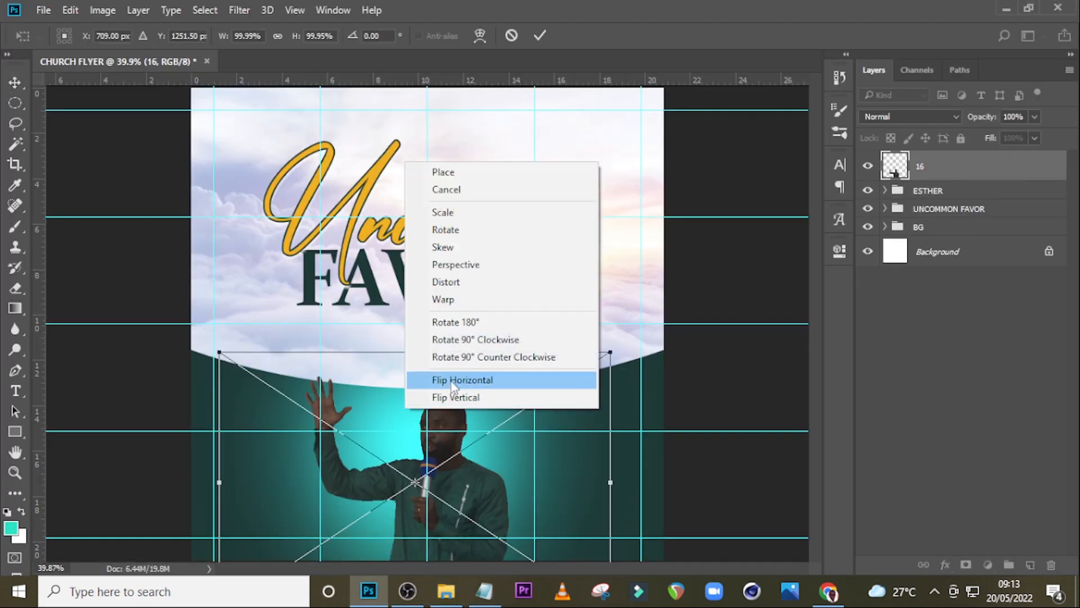
{"action": "left_click", "coordinate": [451, 381]}
Enlarge the man's image to about 115%, stand it near the middle of the flyer's lower edge, and hide the guides
{"action": "left_click_drag", "start_coordinate": [449, 479], "coordinate": [472, 435]}
{"action": "left_click_drag", "start_coordinate": [632, 306], "coordinate": [680, 251]}
{"action": "key", "text": "ctrl+t"}
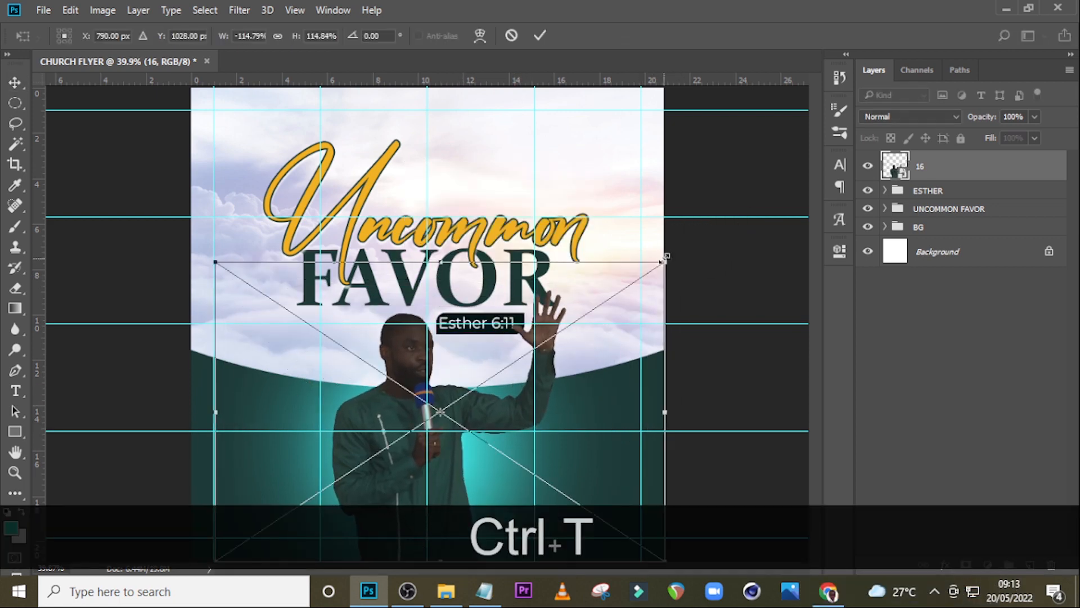
{"action": "key", "text": "Up"}
{"action": "key", "text": "Up"}
{"action": "key", "text": "Left"}
{"action": "key", "text": "ctrl+minus"}
{"action": "key", "text": "ctrl+minus"}
{"action": "key", "text": "Left"}
{"action": "key", "text": "Left"}
{"action": "key", "text": "Down"}
{"action": "key", "text": "Down"}
{"action": "key", "text": "Return"}
{"action": "key", "text": "ctrl+semicolon"}
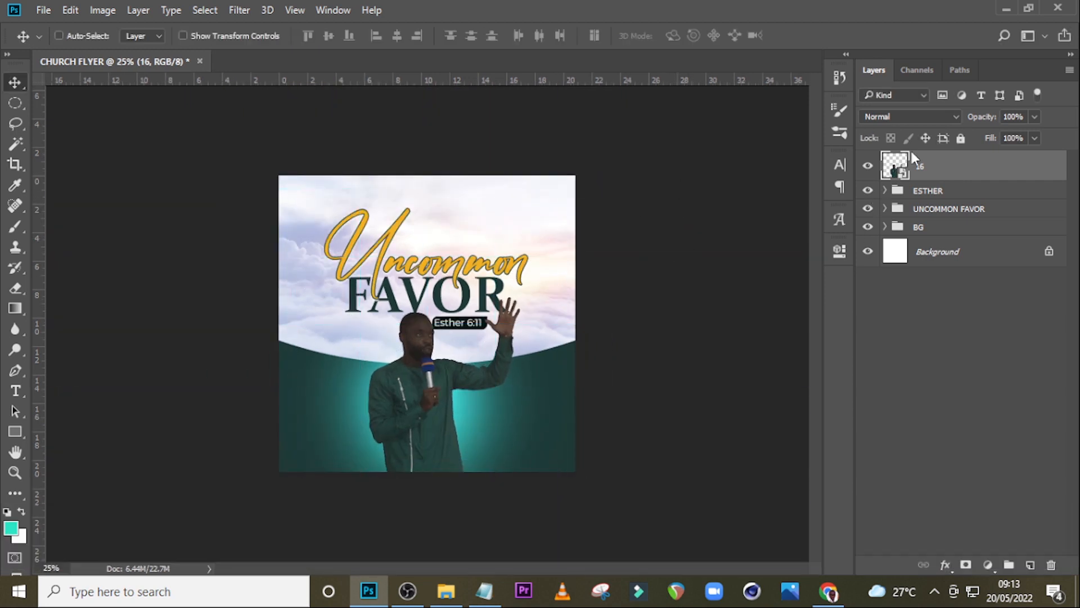
Move the UNCOMMON FAVOR and ESTHER groups together slightly up and to the right
{"action": "left_click", "coordinate": [1000, 209]}
{"action": "left_click", "coordinate": [1006, 189], "text": "ctrl"}
{"action": "key", "text": "shift+Up"}
{"action": "key", "text": "shift+Up"}
{"action": "key", "text": "shift+Up"}
{"action": "key", "text": "shift+Up"}
{"action": "key", "text": "shift+Right"}
{"action": "key", "text": "shift+Right"}
{"action": "key", "text": "shift+Right"}
Put layer 16 with the man's image in its own group named "MODEL"
{"action": "left_click", "coordinate": [929, 176]}
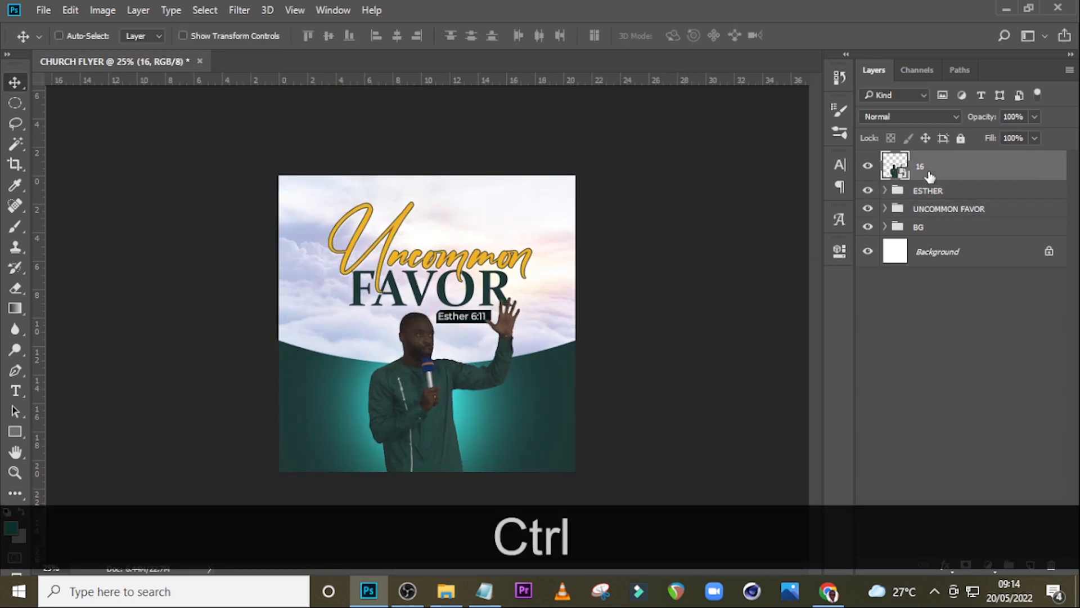
{"action": "key", "text": "ctrl+g"}
{"action": "double_click", "coordinate": [927, 160]}
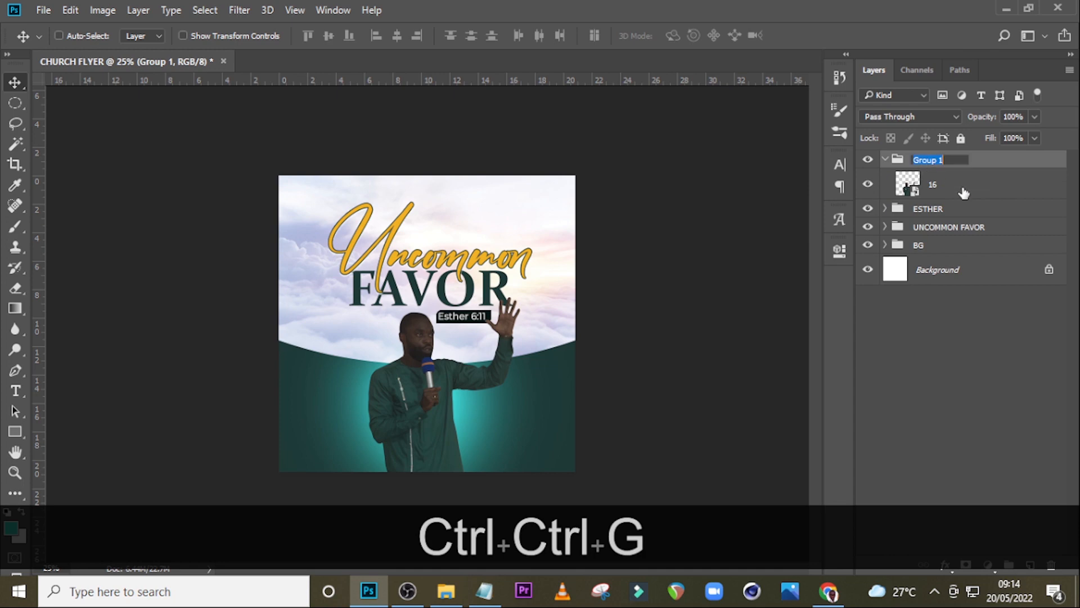
{"action": "type", "text": "MODEL"}
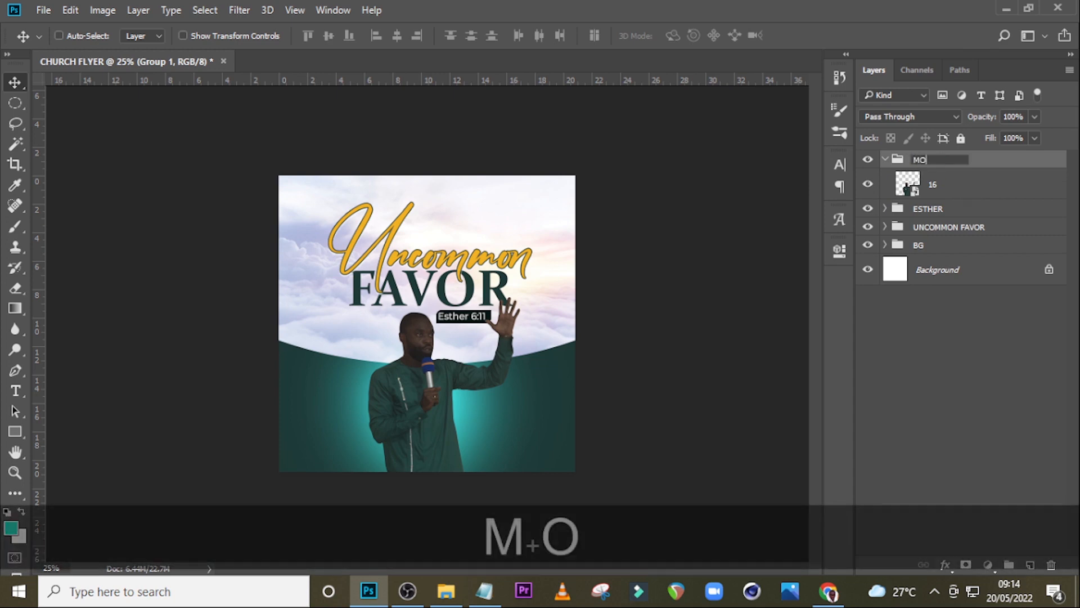
{"action": "key", "text": "Return"}
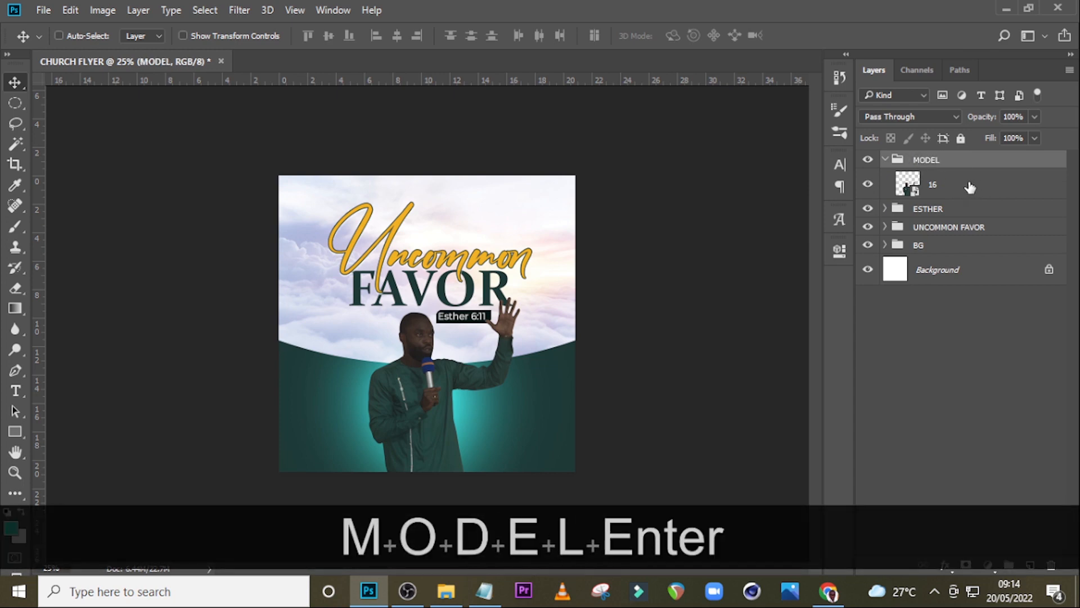
Add a Levels adjustment clipped to layer 16, with the shadow input at 19 and the midtones at 1.28
{"action": "left_click", "coordinate": [970, 187]}
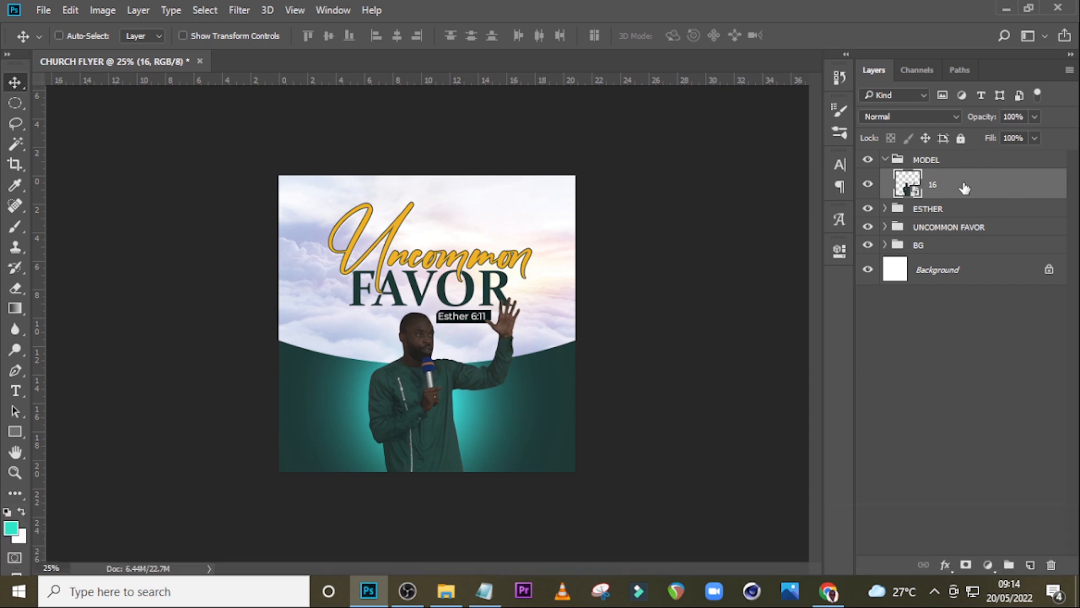
{"action": "left_click", "coordinate": [990, 565]}
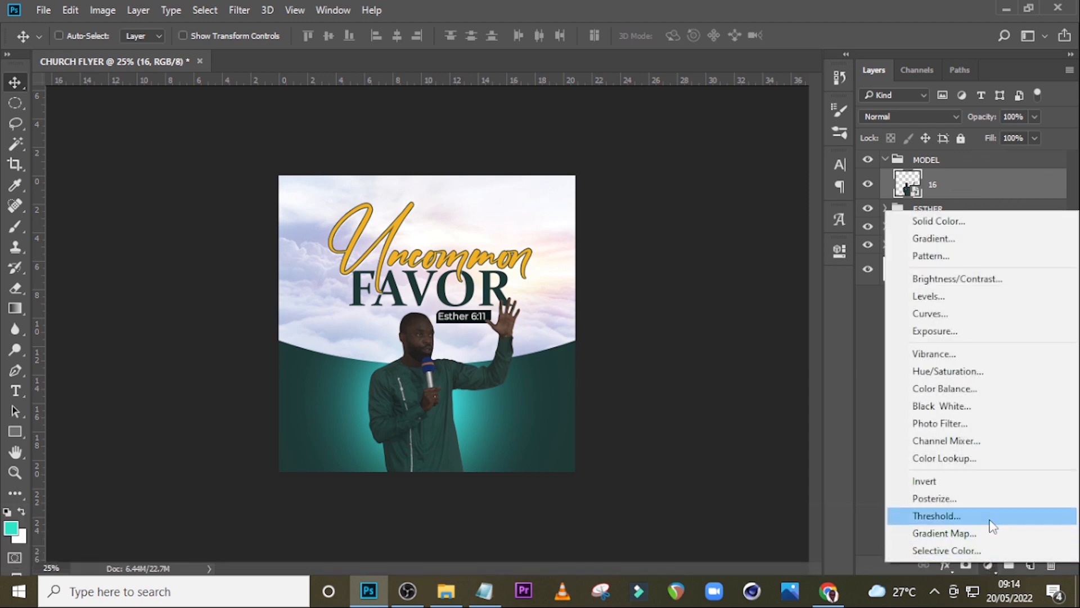
{"action": "left_click", "coordinate": [918, 298]}
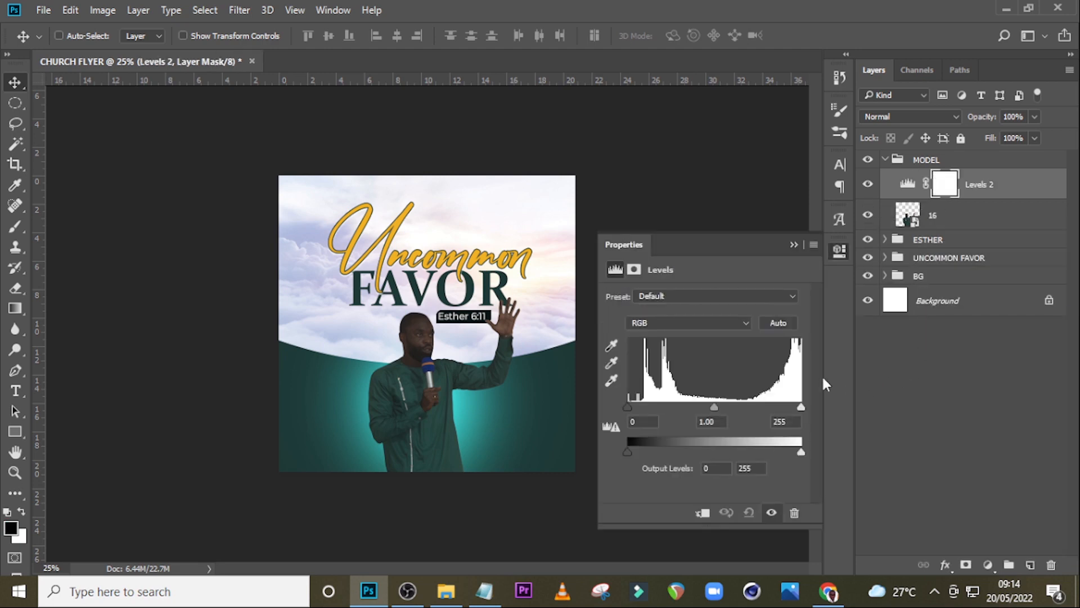
{"action": "left_click", "coordinate": [702, 513]}
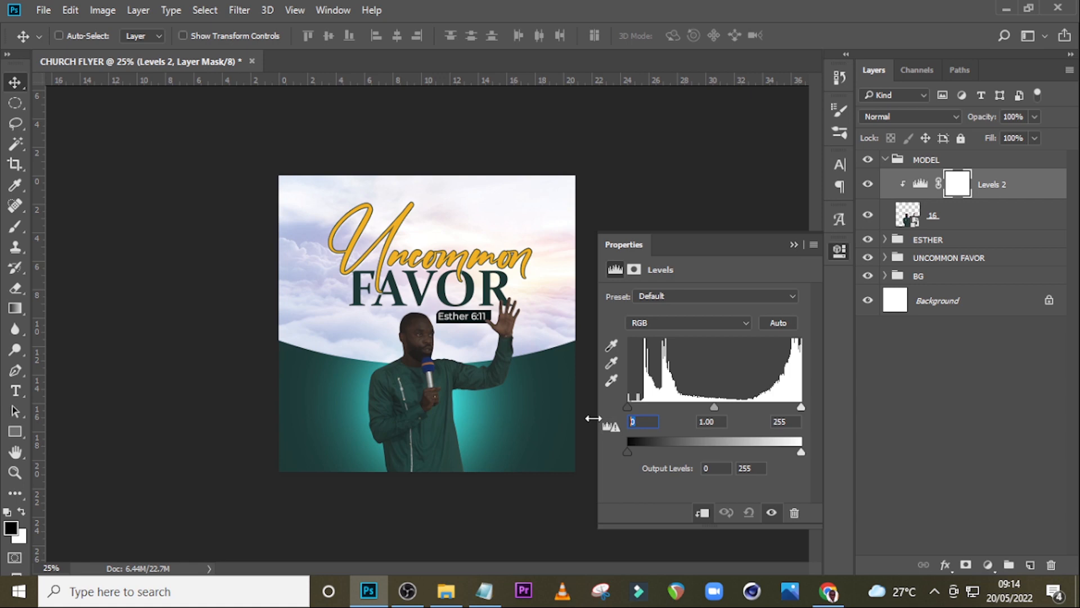
{"action": "type", "text": "19"}
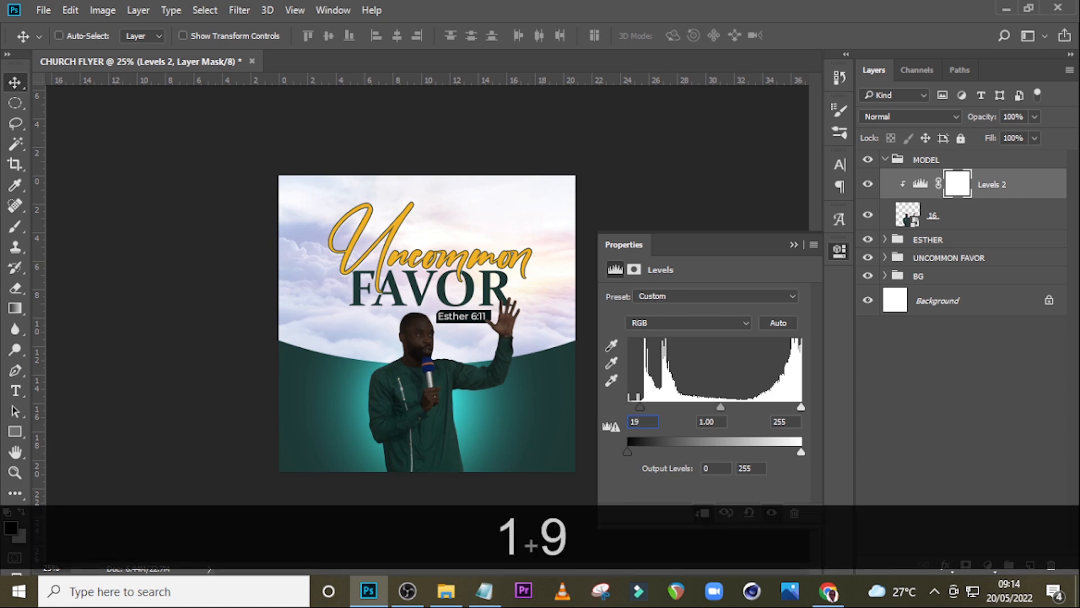
{"action": "double_click", "coordinate": [712, 423]}
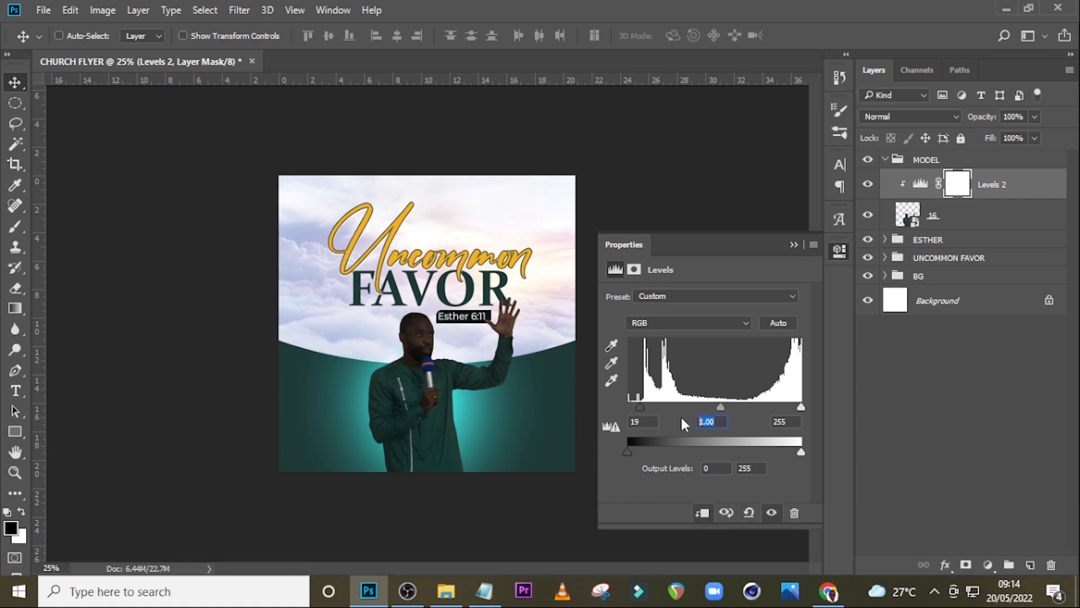
{"action": "type", "text": "1."}
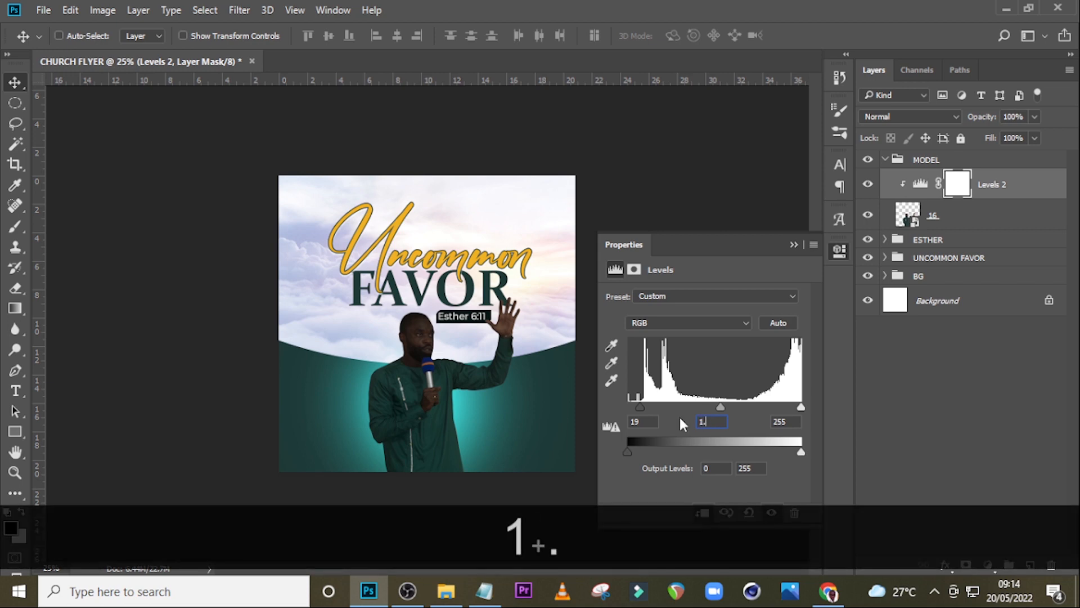
{"action": "type", "text": "28"}
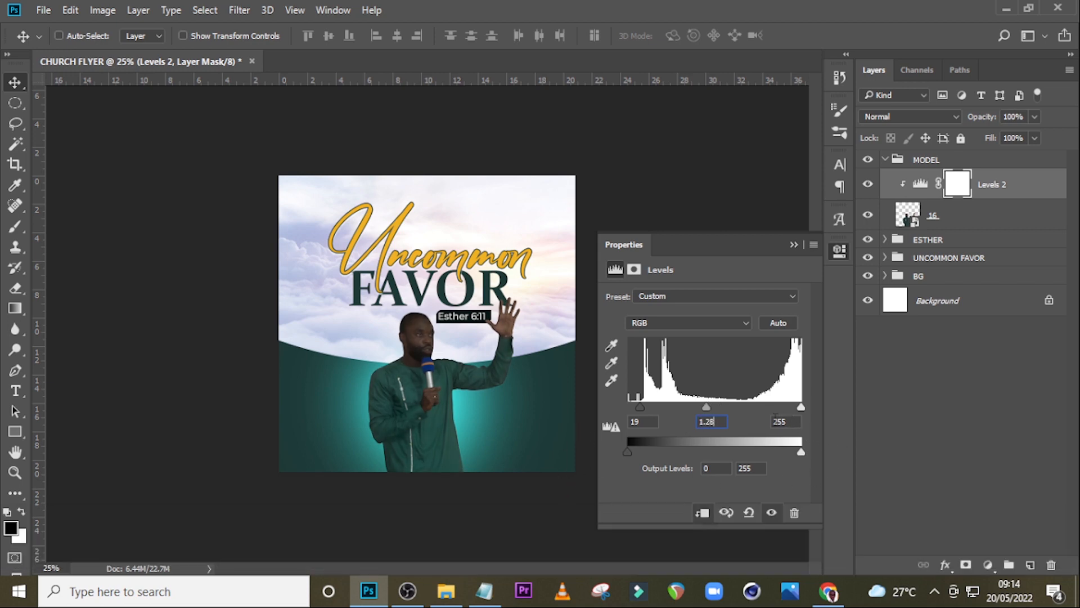
Set the Levels highlight input to 129 and add a Curves adjustment clipped to layer 16
{"action": "left_click", "coordinate": [775, 421]}
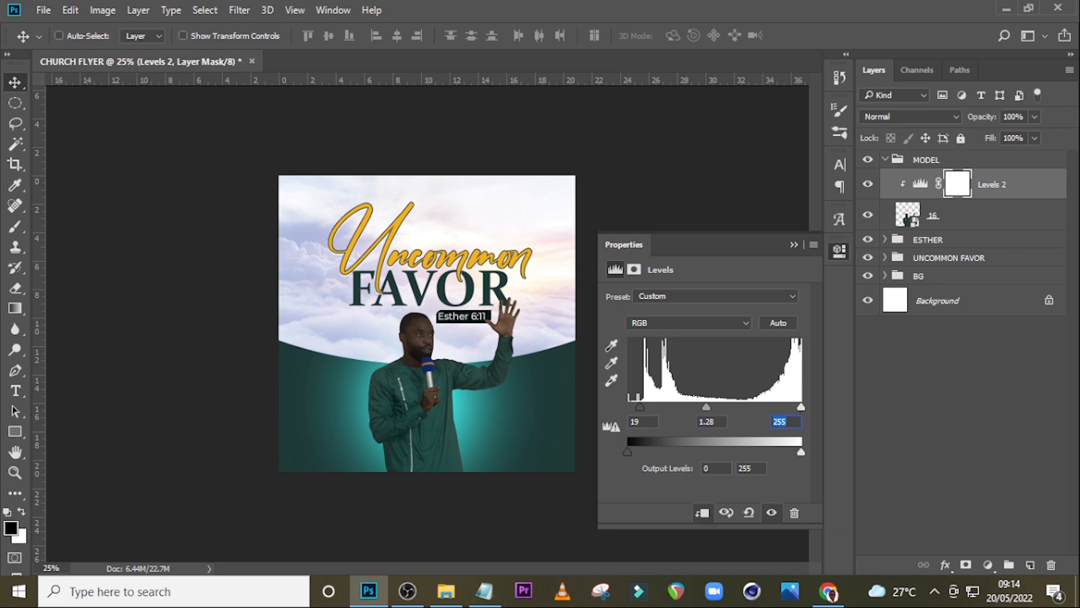
{"action": "type", "text": "129"}
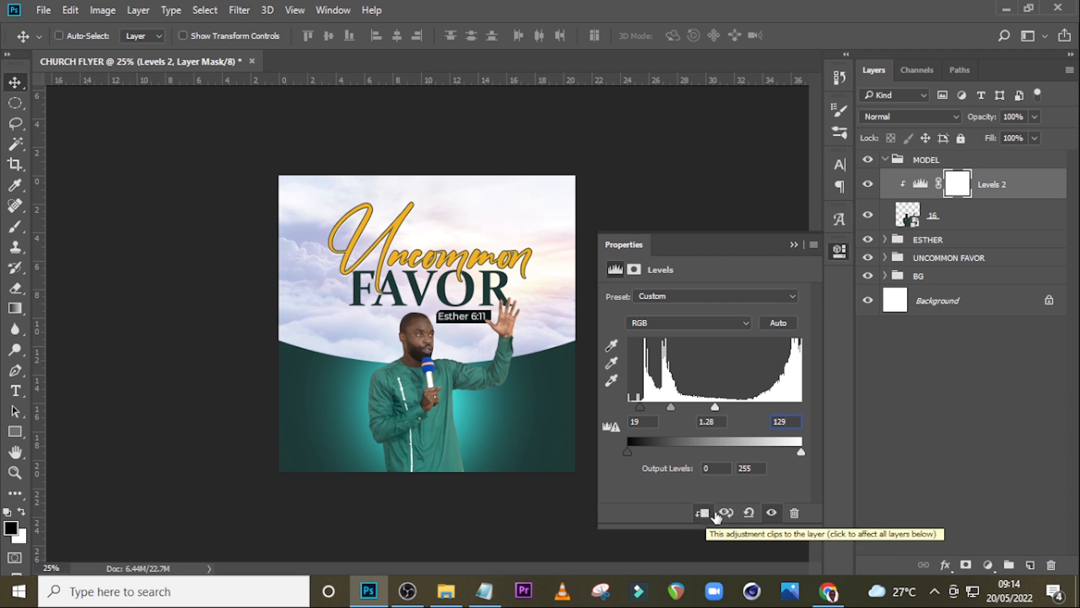
{"action": "left_click", "coordinate": [988, 564]}
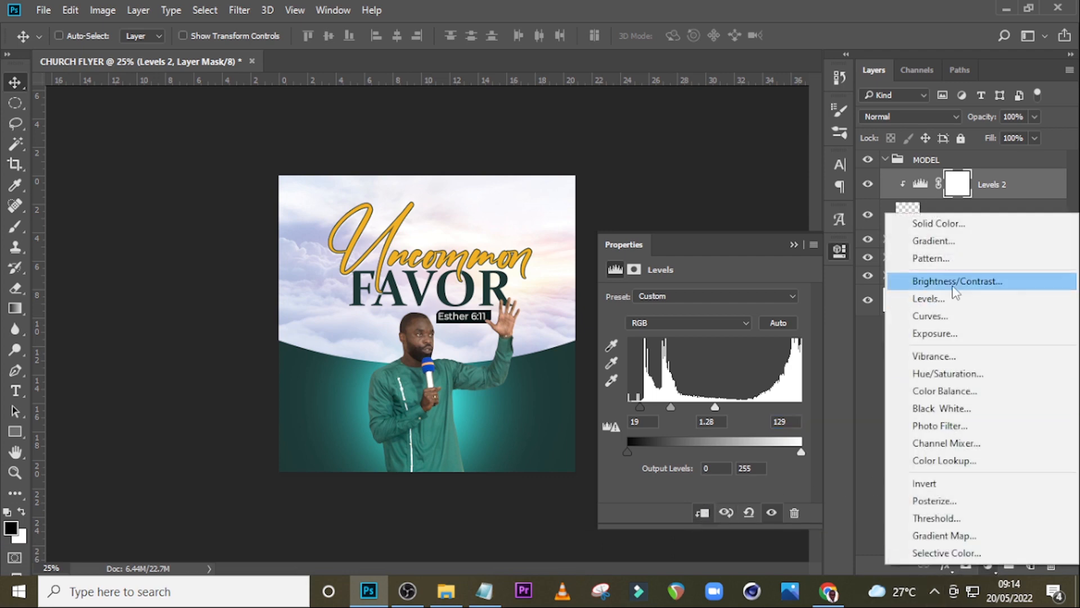
{"action": "left_click", "coordinate": [941, 315]}
{"action": "left_click", "coordinate": [701, 513]}
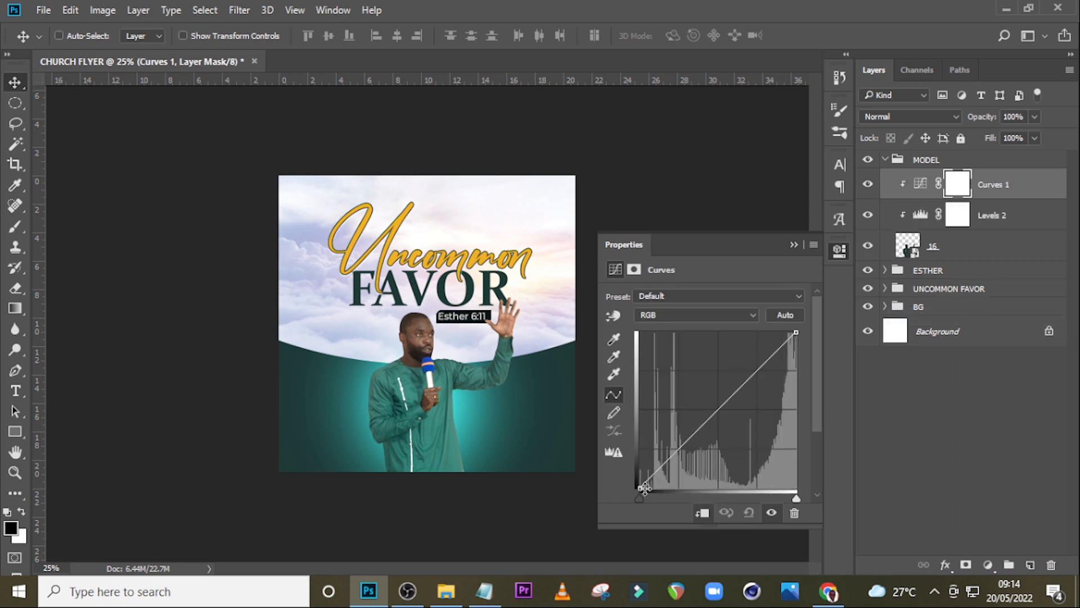
Shift the curve's black point slightly inward and raise its midtones to brighten the man's image
{"action": "left_click_drag", "start_coordinate": [642, 487], "coordinate": [649, 488]}
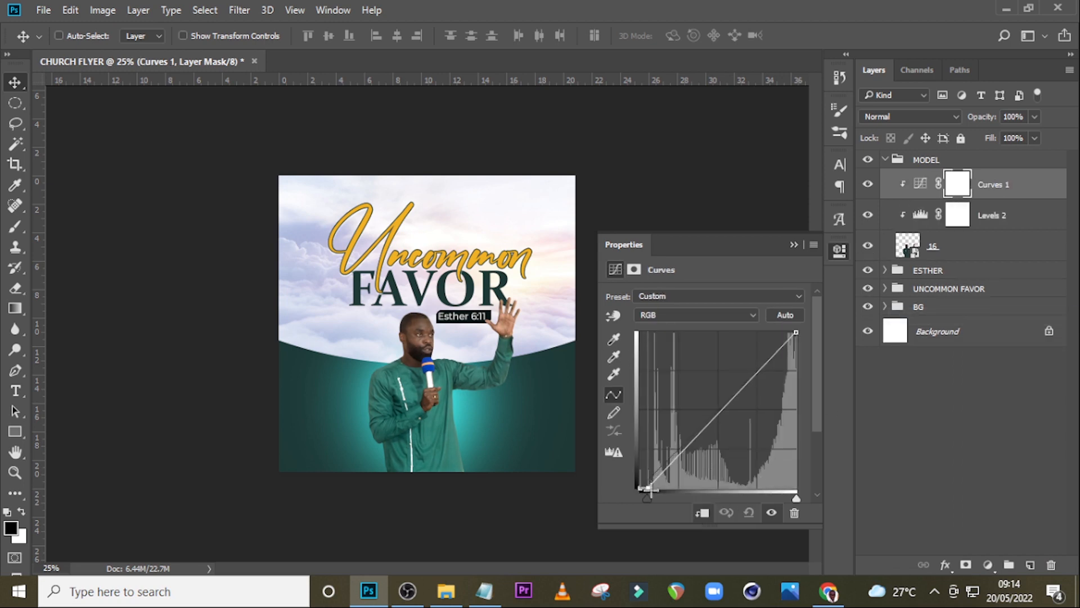
{"action": "mouse_move", "coordinate": [721, 407]}
{"action": "left_mouse_down"}
{"action": "mouse_move", "coordinate": [715, 387]}
{"action": "mouse_move", "coordinate": [716, 396]}
{"action": "left_mouse_up"}
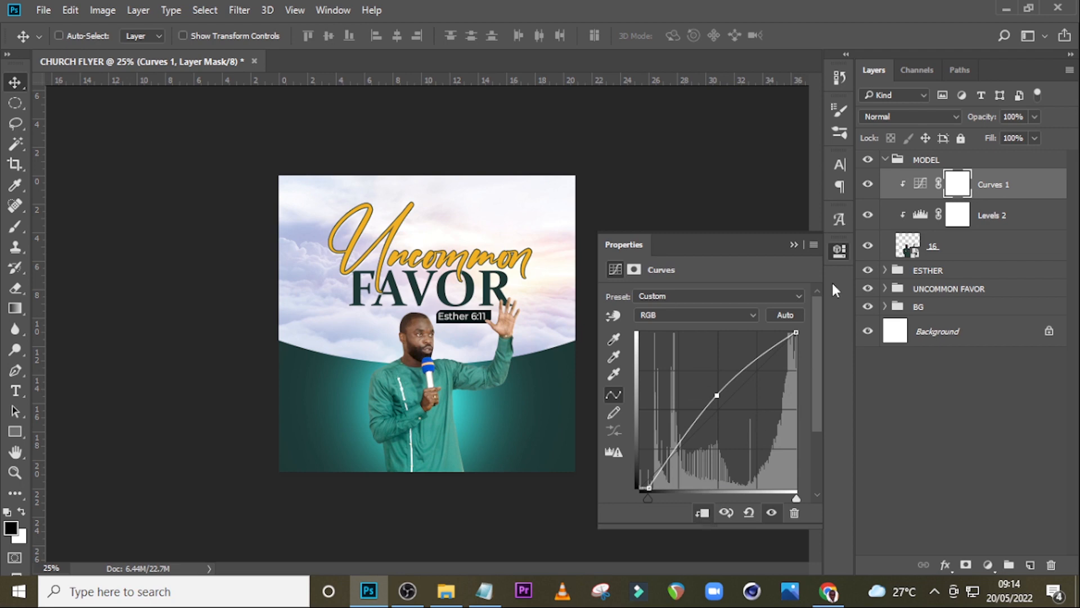
{"action": "left_click", "coordinate": [797, 245]}
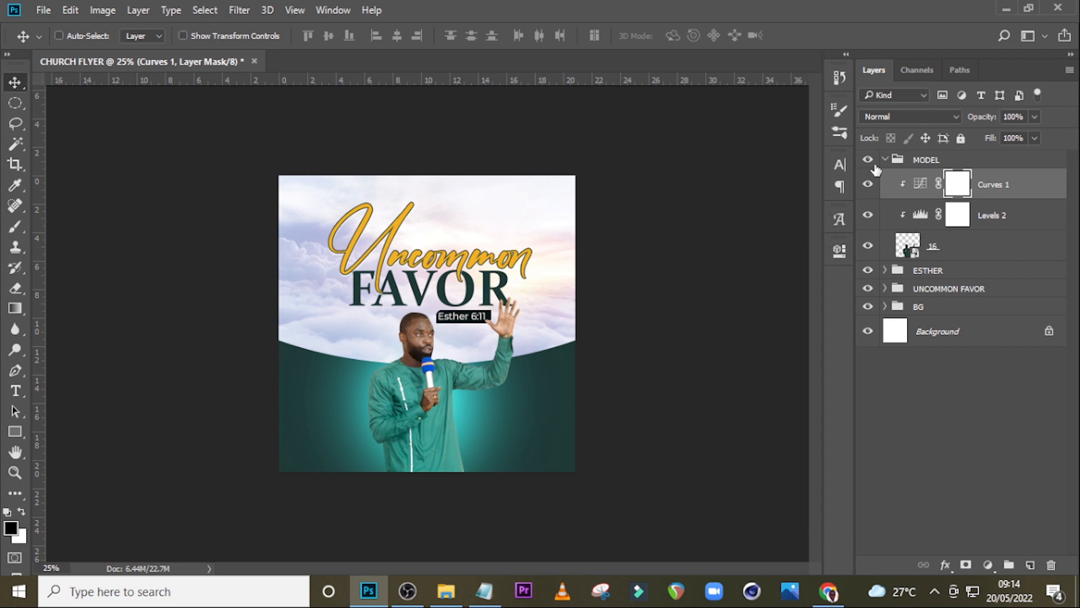
Select the MODEL group and show the guides over the flyer
{"action": "key", "text": "ctrl+equal"}
{"action": "key", "text": "ctrl+equal"}
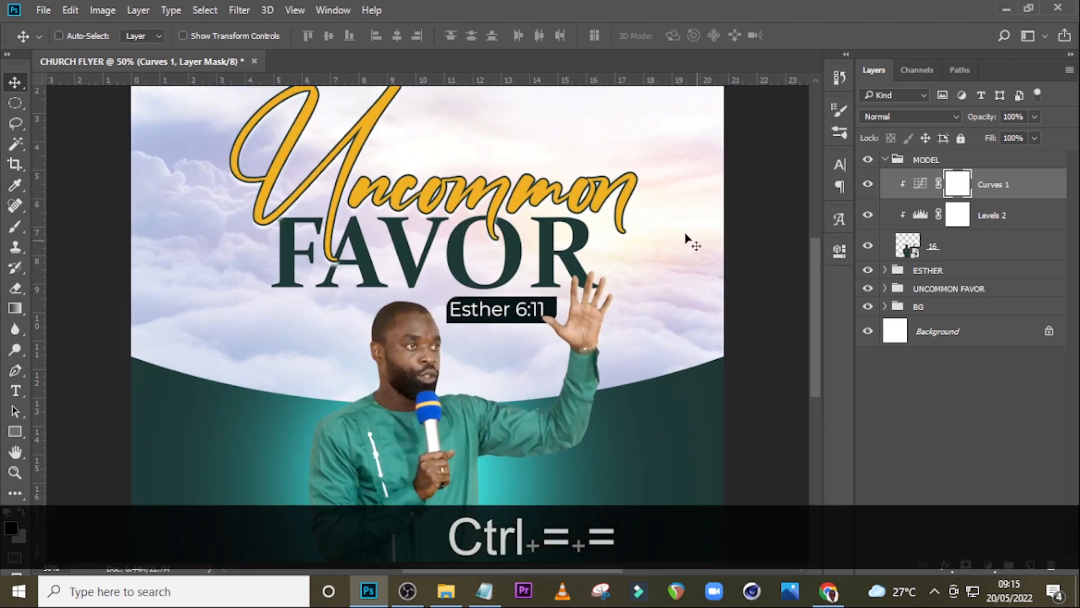
{"action": "scroll", "coordinate": [691, 242], "scroll_direction": "down", "scroll_amount": 5}
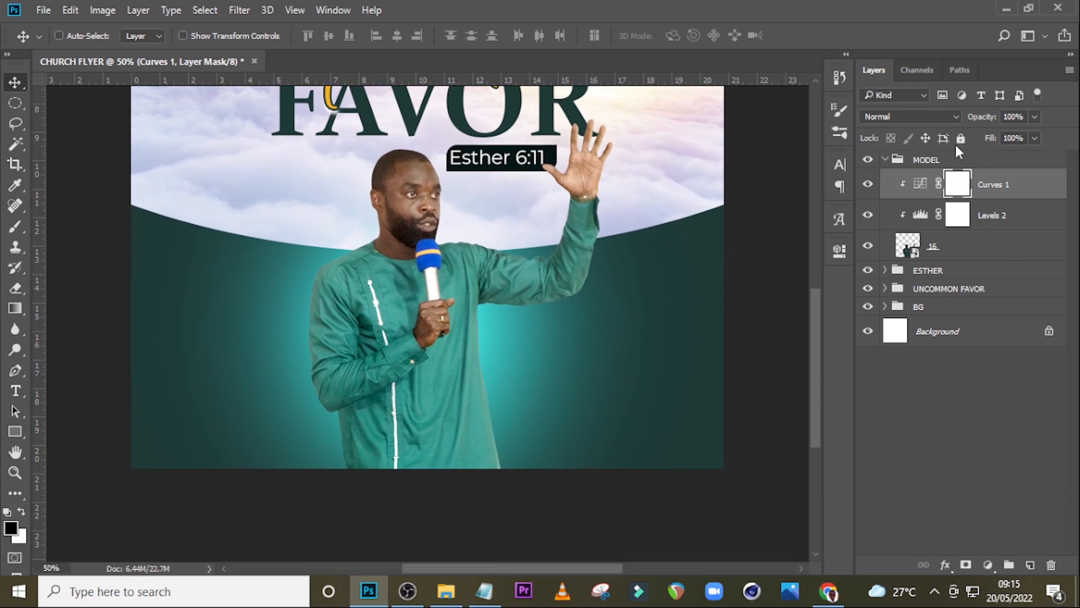
{"action": "left_click", "coordinate": [887, 160]}
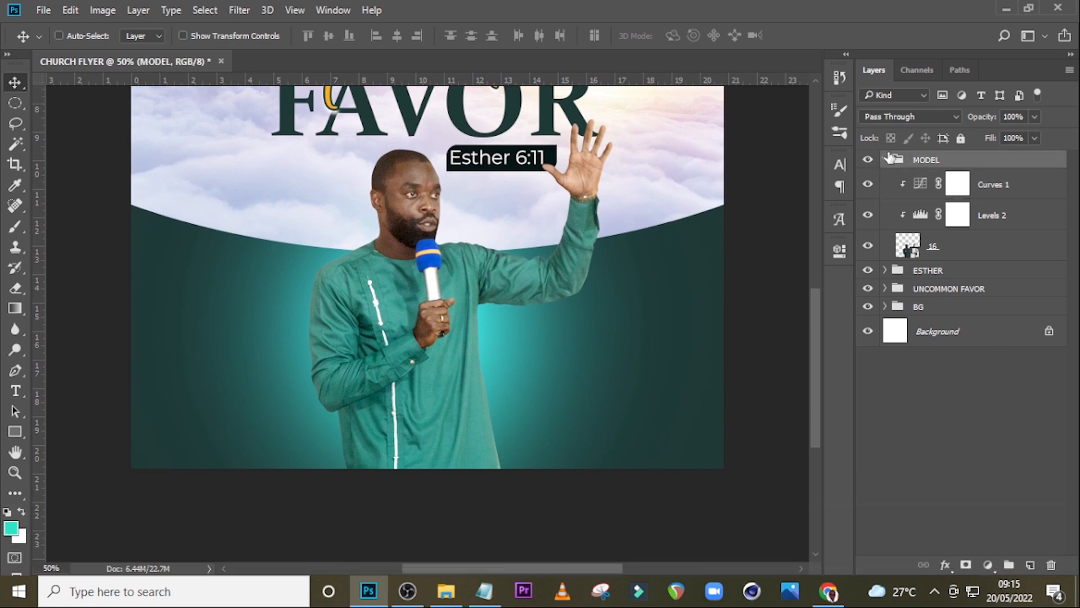
{"action": "scroll", "coordinate": [320, 234], "scroll_direction": "up", "scroll_amount": 8}
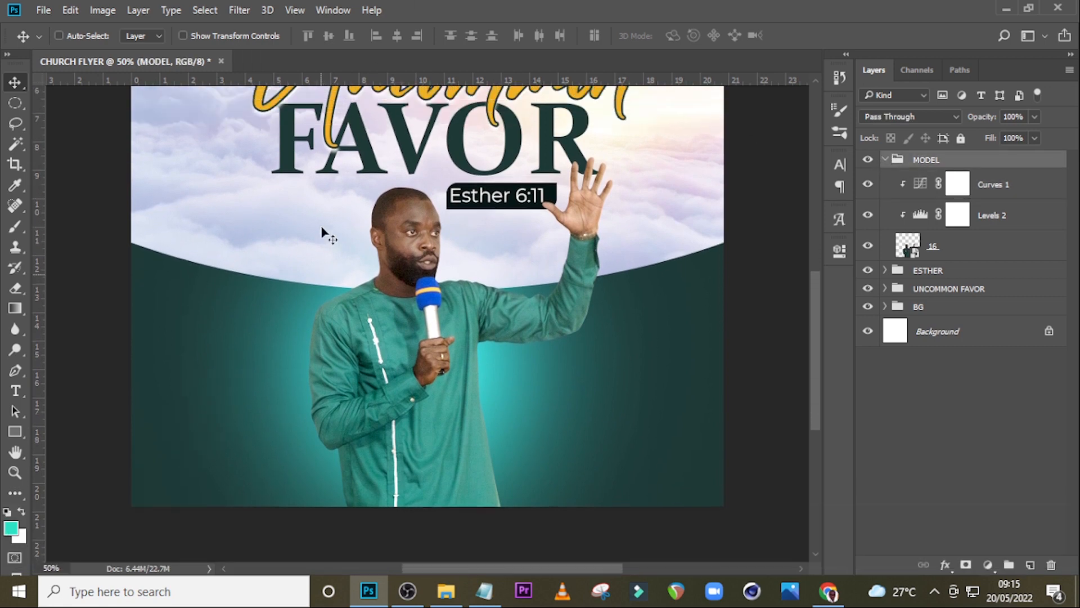
{"action": "scroll", "coordinate": [248, 234], "scroll_direction": "up", "scroll_amount": 4}
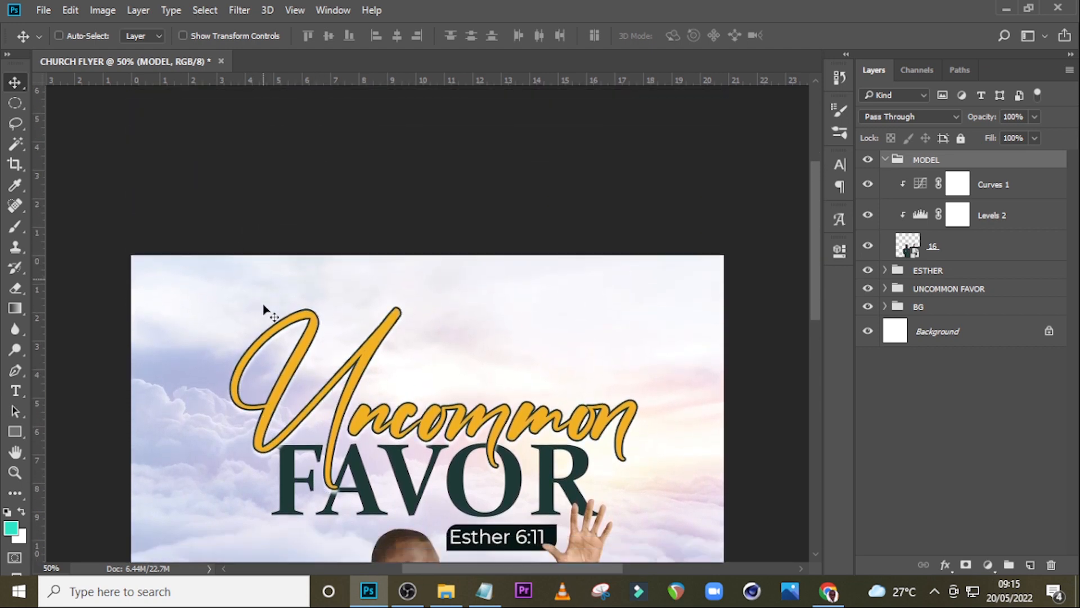
{"action": "key", "text": "ctrl+h"}
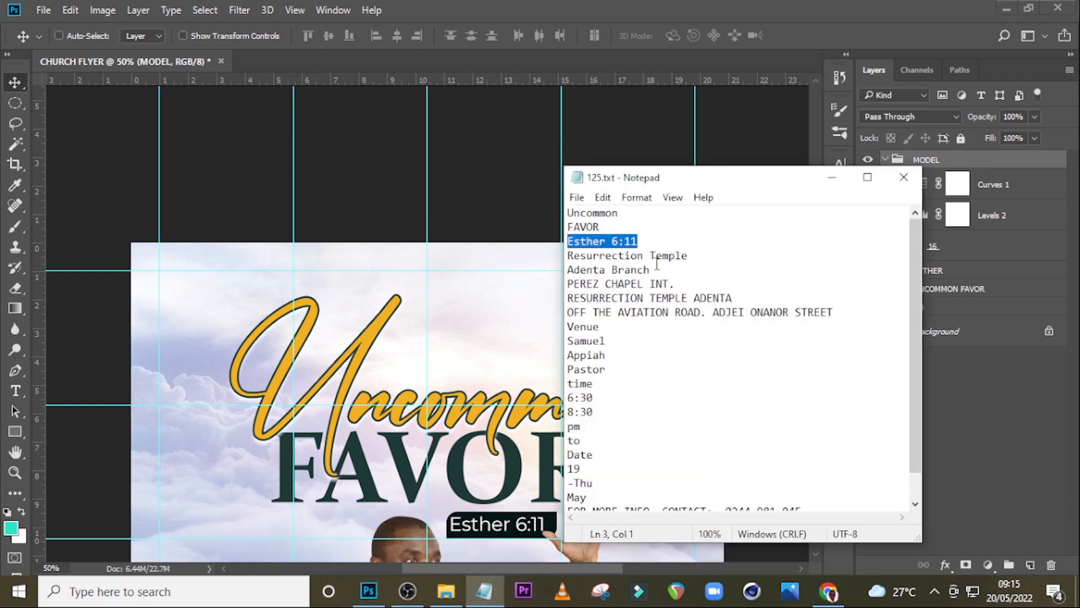
Copy "Resurrection Temple" from the 125.txt note and paste it as a new text line near the flyer's upper left corner
{"action": "left_click_drag", "start_coordinate": [689, 256], "coordinate": [560, 260]}
{"action": "key", "text": "ctrl+c"}
{"action": "left_click", "coordinate": [419, 163]}
{"action": "key", "text": "ctrl+t"}
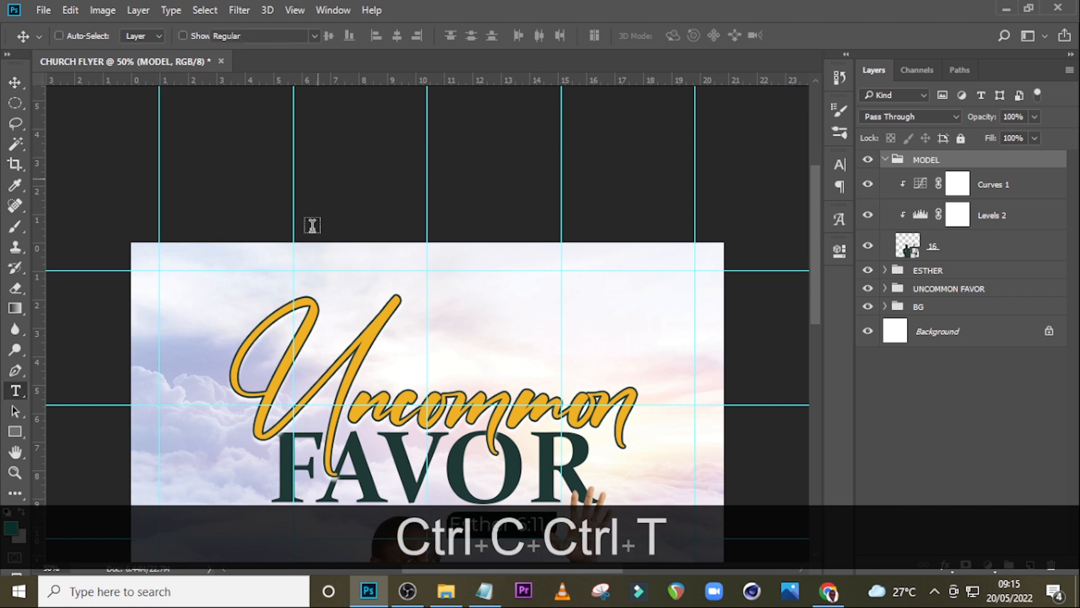
{"action": "left_click", "coordinate": [195, 295]}
{"action": "key", "text": "ctrl+v"}
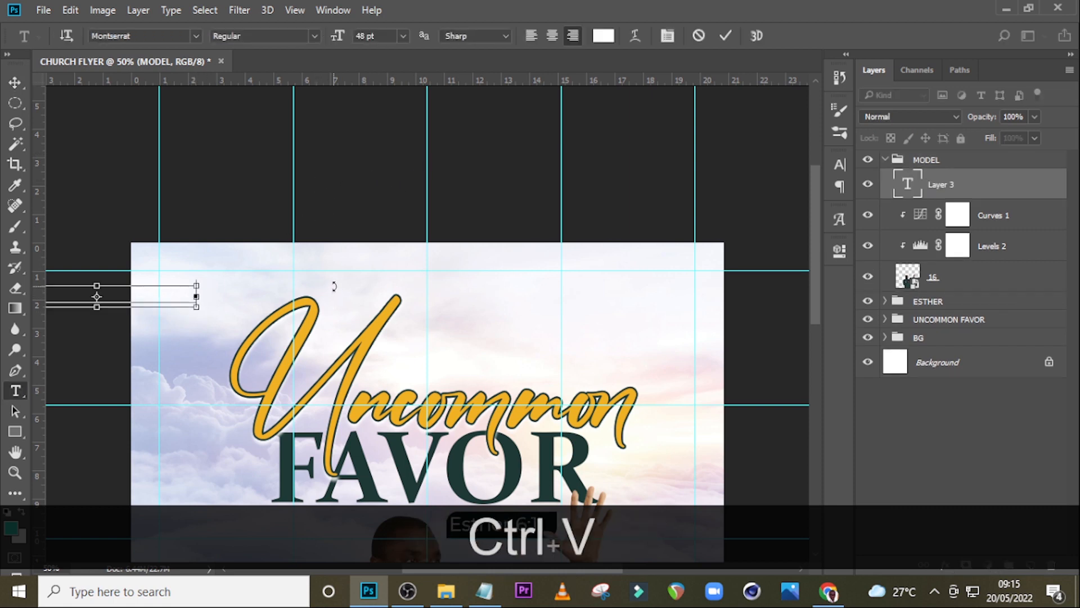
Place the Resurrection Temple text layer above the MODEL group and move the text fully onto the flyer
{"action": "left_click", "coordinate": [970, 191]}
{"action": "left_click_drag", "start_coordinate": [937, 186], "coordinate": [940, 152]}
{"action": "key", "text": "v"}
{"action": "left_click_drag", "start_coordinate": [178, 294], "coordinate": [310, 258]}
Color the Resurrection Temple text with the dark green sampled from the FAVOR lettering
{"action": "left_click", "coordinate": [839, 165]}
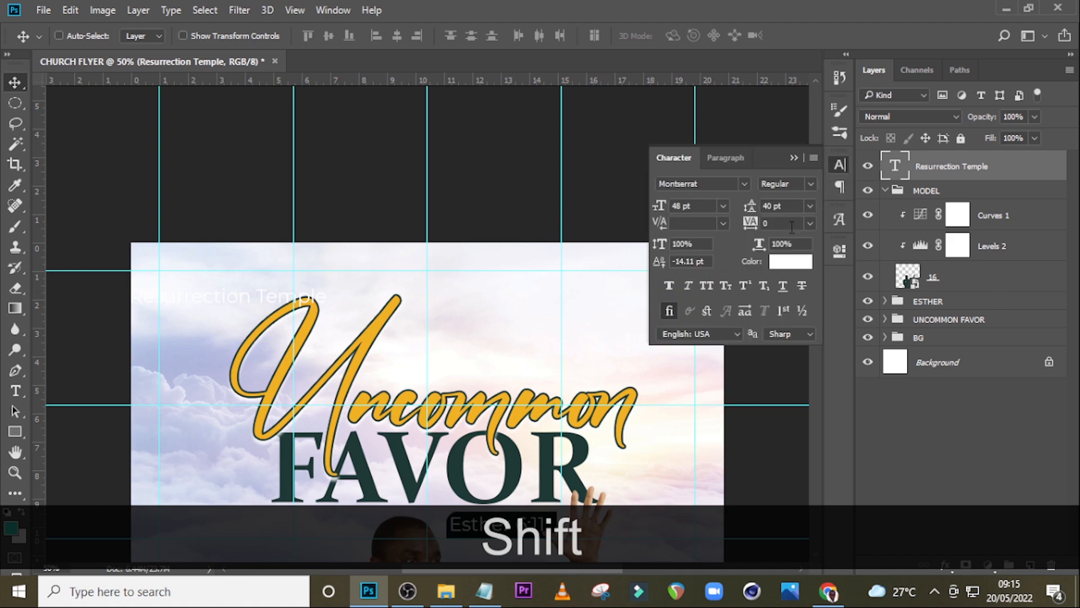
{"action": "left_click", "coordinate": [790, 259]}
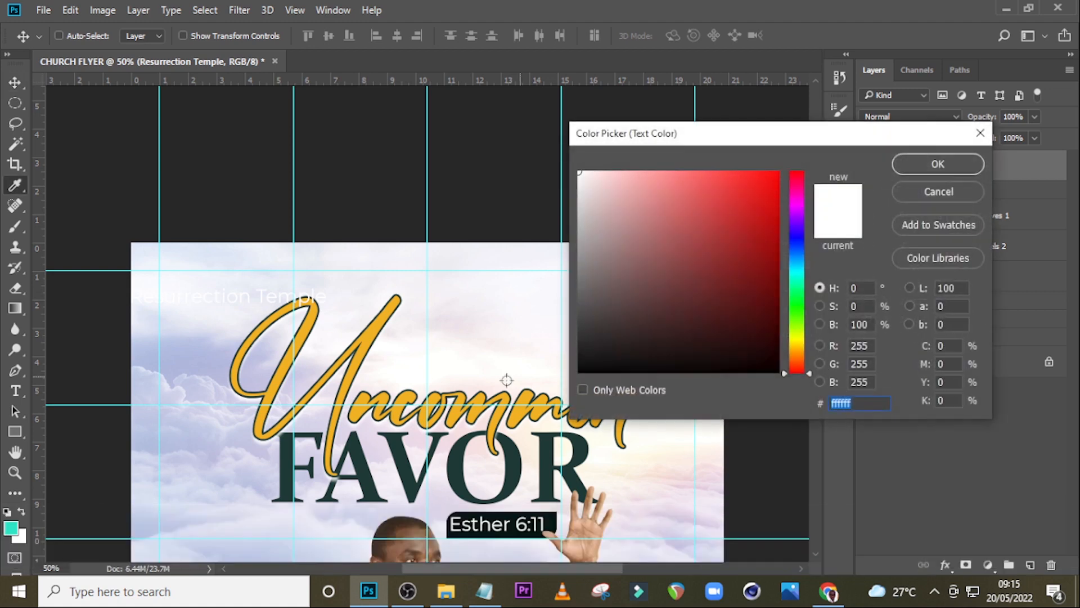
{"action": "left_click", "coordinate": [358, 443]}
{"action": "left_click", "coordinate": [908, 161]}
{"action": "key", "text": "v"}
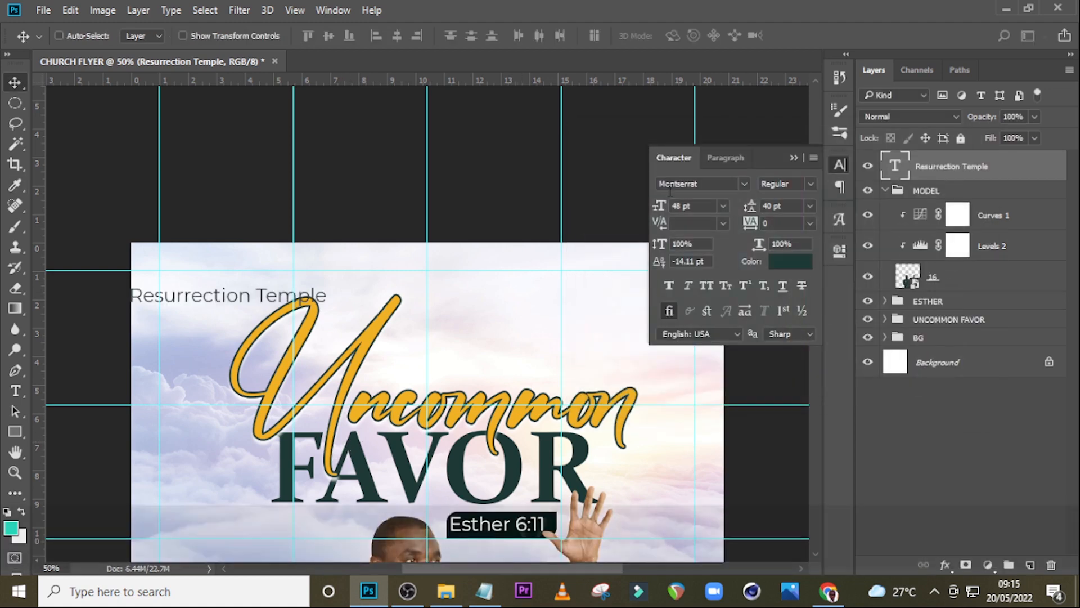
Left-align the Resurrection Temple text and position it beside the left margin guide, just below the upper guide
{"action": "left_click_drag", "start_coordinate": [231, 301], "coordinate": [248, 287]}
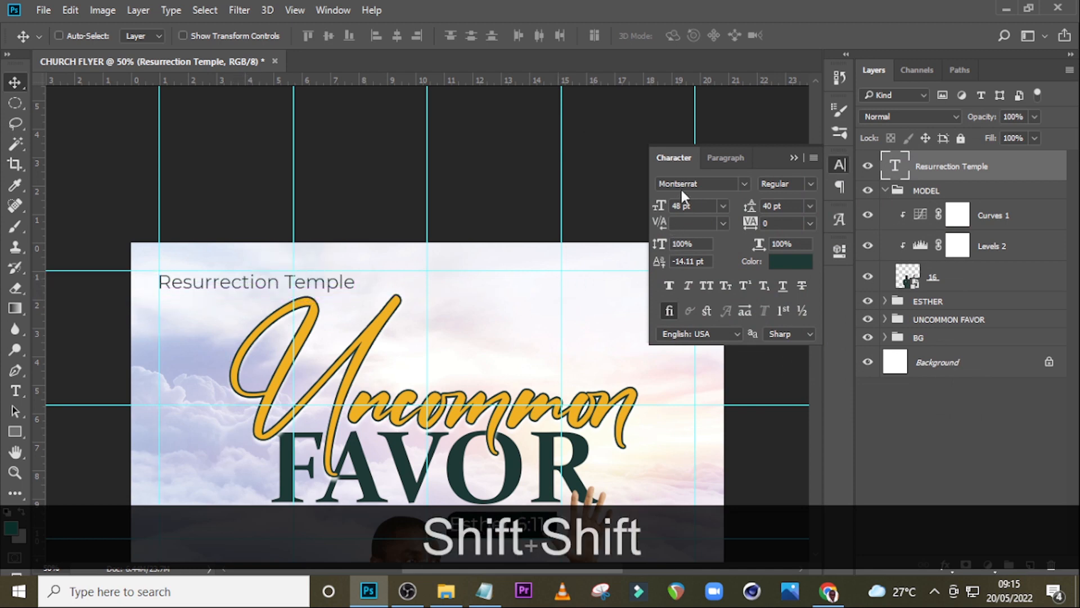
{"action": "left_click", "coordinate": [717, 161]}
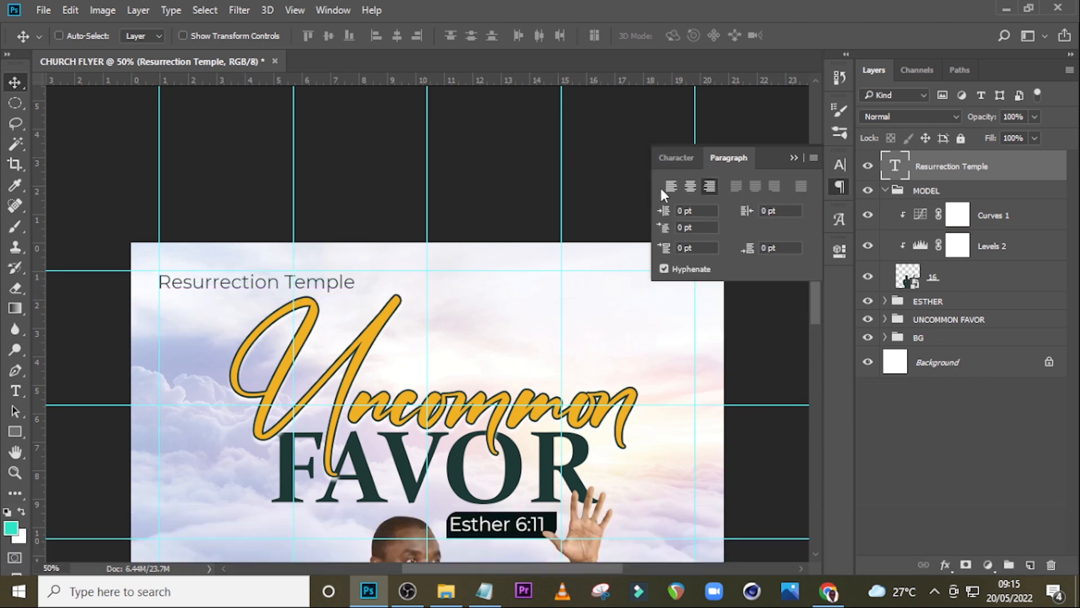
{"action": "left_click", "coordinate": [671, 186]}
{"action": "left_click_drag", "start_coordinate": [450, 286], "coordinate": [256, 286]}
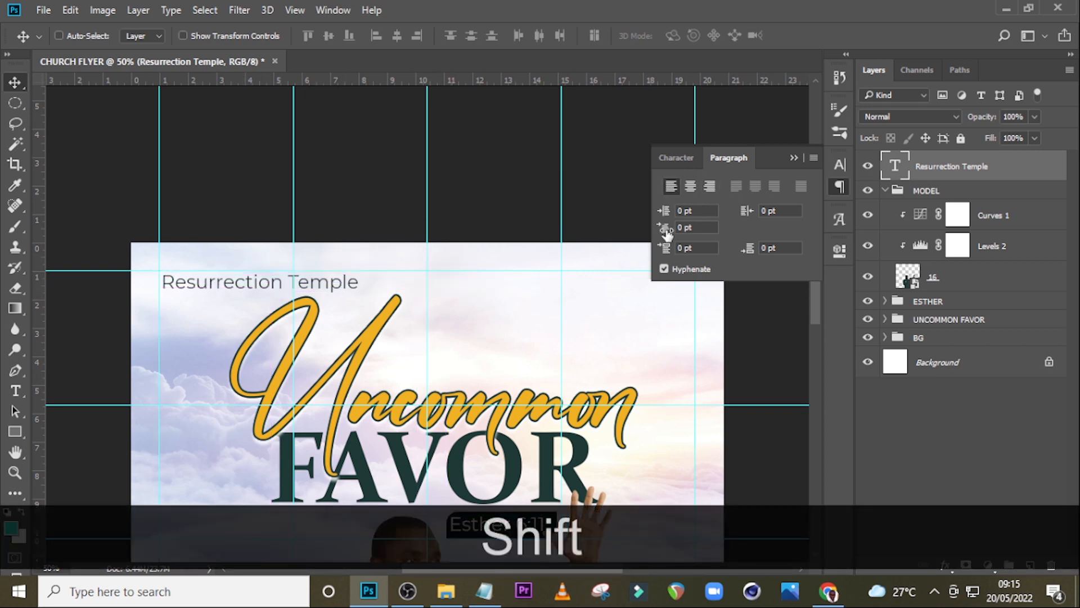
Format the Resurrection Temple text in Constantia at 27 pt with faux bold
{"action": "left_click", "coordinate": [672, 160]}
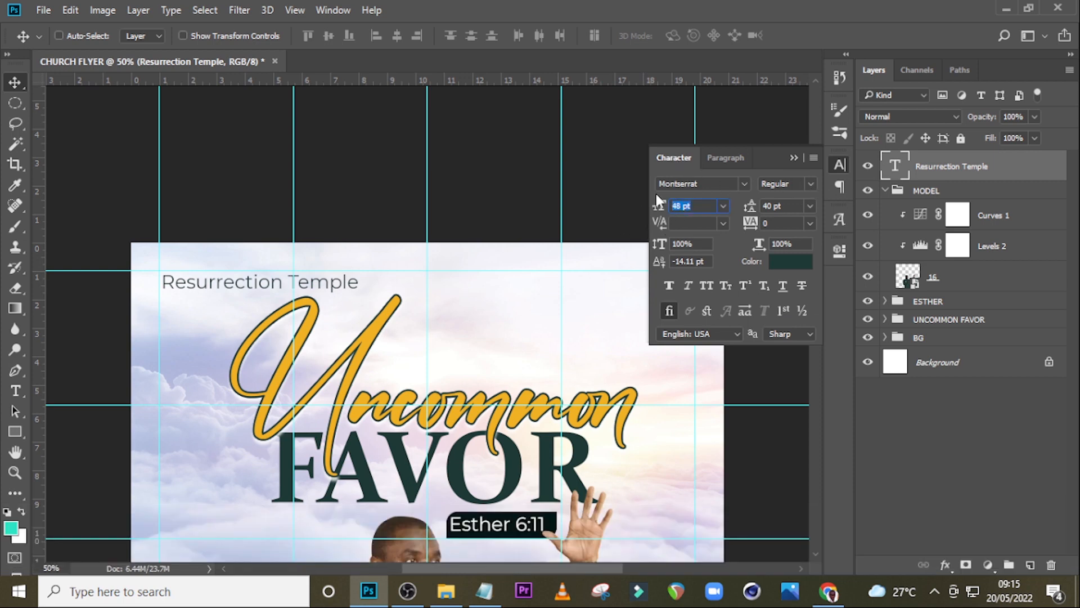
{"action": "type", "text": "27"}
{"action": "key", "text": "Return"}
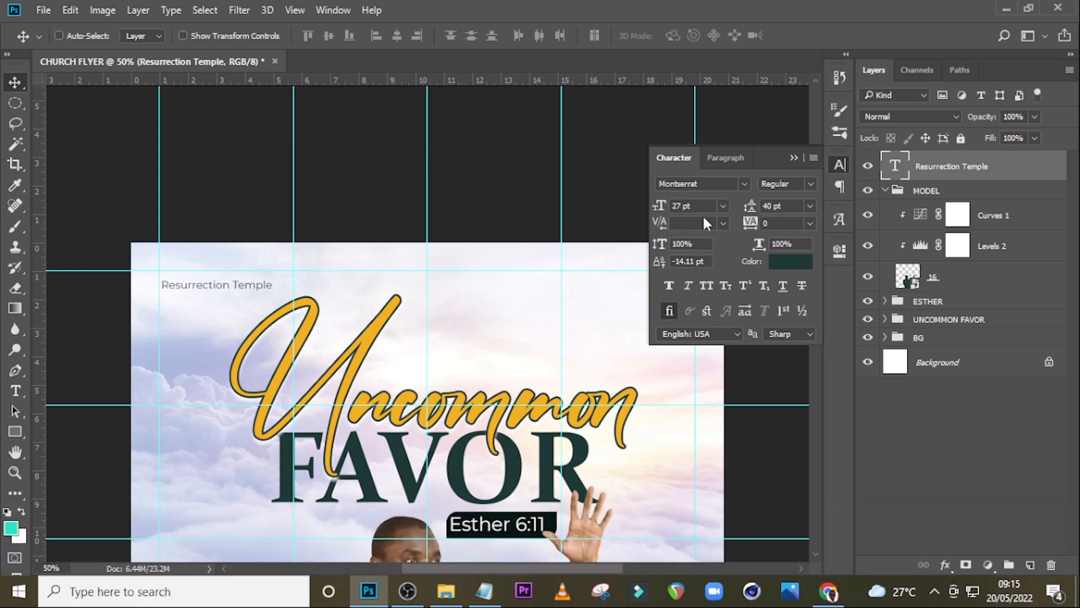
{"action": "left_click", "coordinate": [745, 184]}
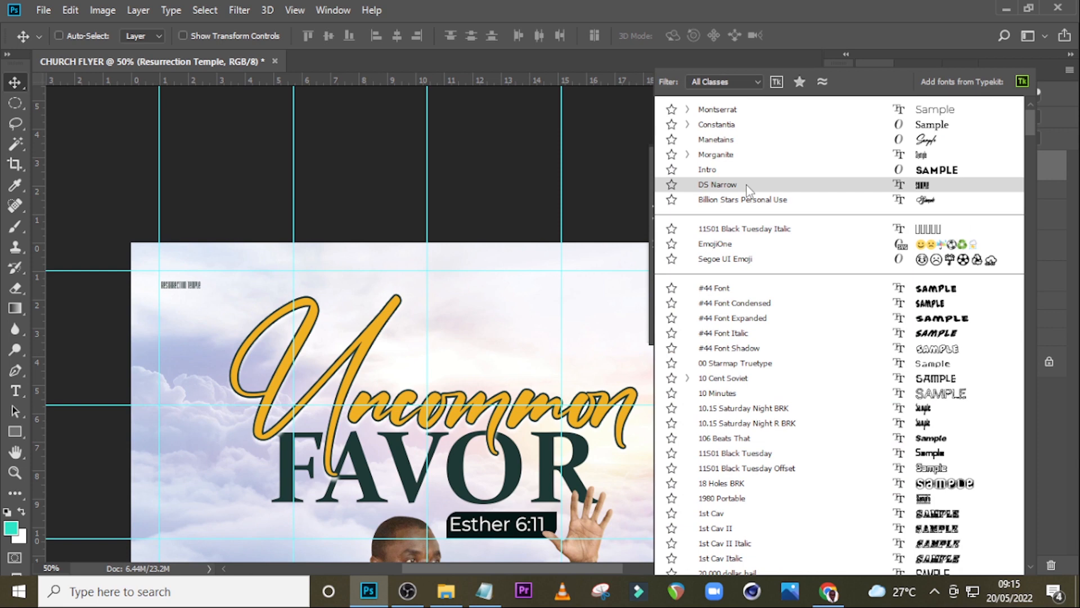
{"action": "left_click", "coordinate": [718, 126]}
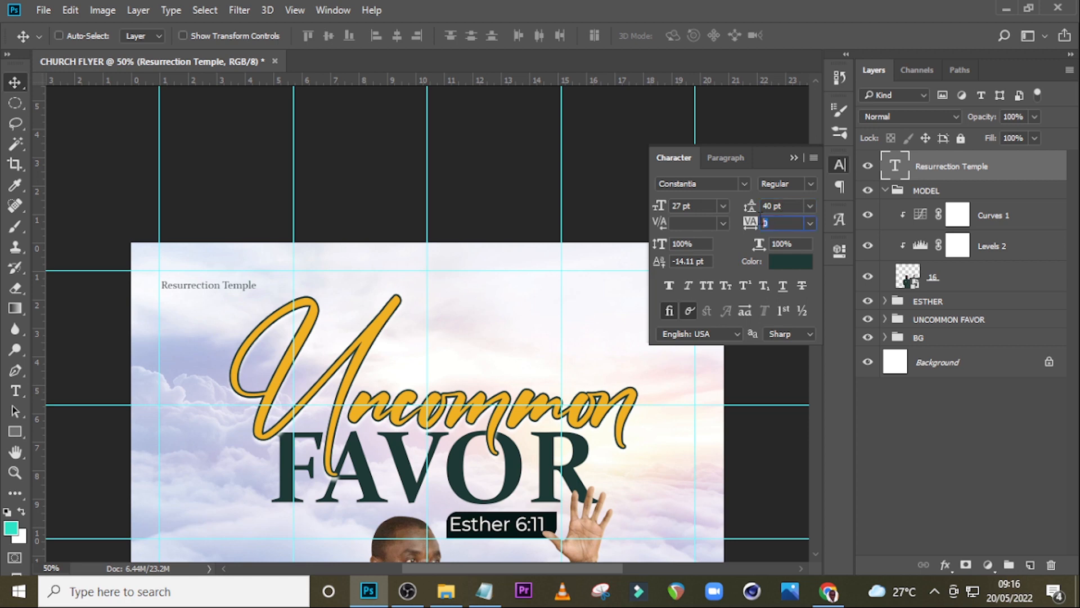
{"action": "left_click", "coordinate": [667, 285]}
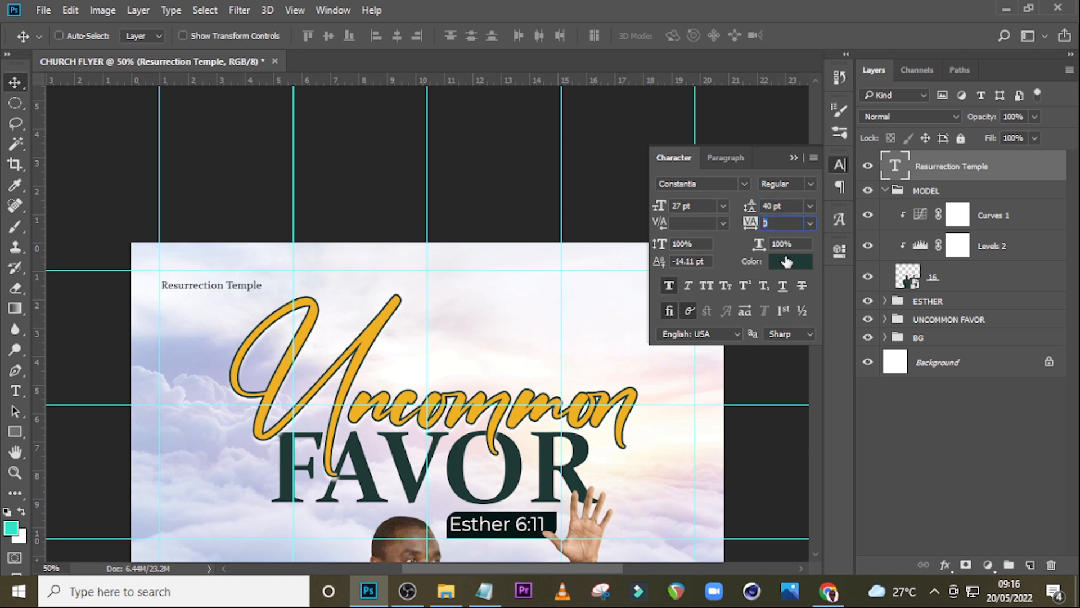
{"action": "left_click", "coordinate": [792, 157]}
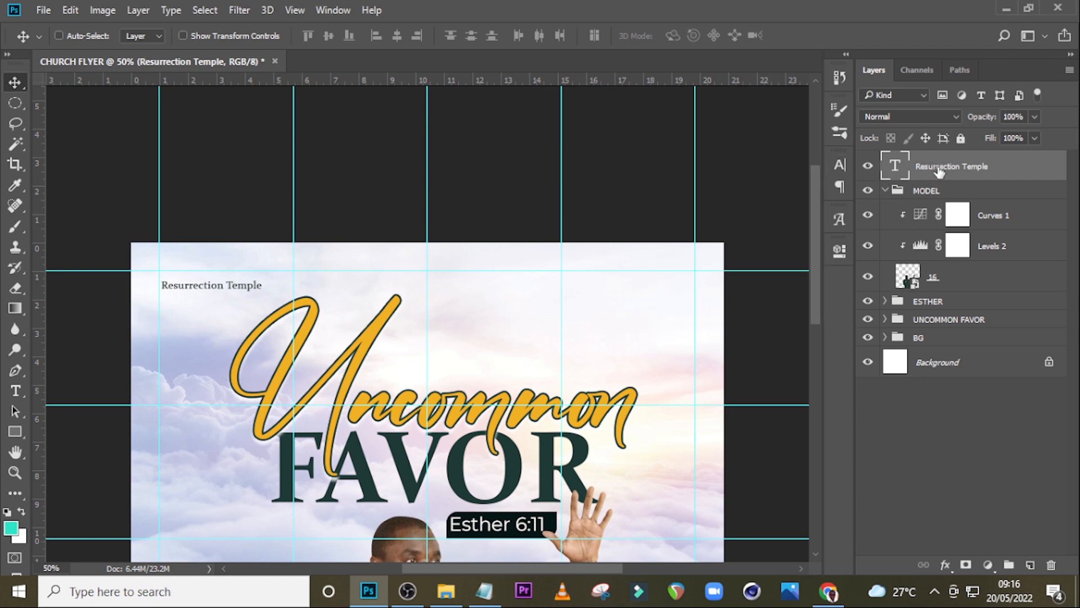
Nudge the Resurrection Temple text up against the upper margin guide
{"action": "key", "text": "v"}
{"action": "key", "text": "Up"}
{"action": "key", "text": "Up"}
{"action": "key", "text": "Up"}
{"action": "key", "text": "Up"}
{"action": "key", "text": "Up"}
{"action": "key", "text": "Up"}
{"action": "key", "text": "Up"}
{"action": "key", "text": "Up"}
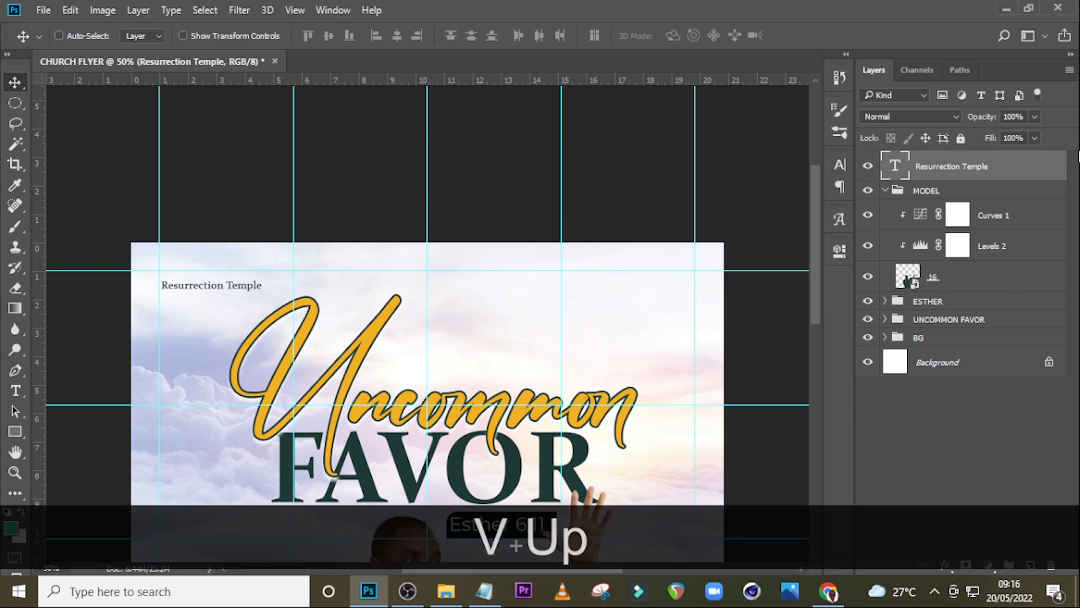
{"action": "key", "text": "Up"}
{"action": "key", "text": "Up"}
{"action": "key", "text": "Up"}
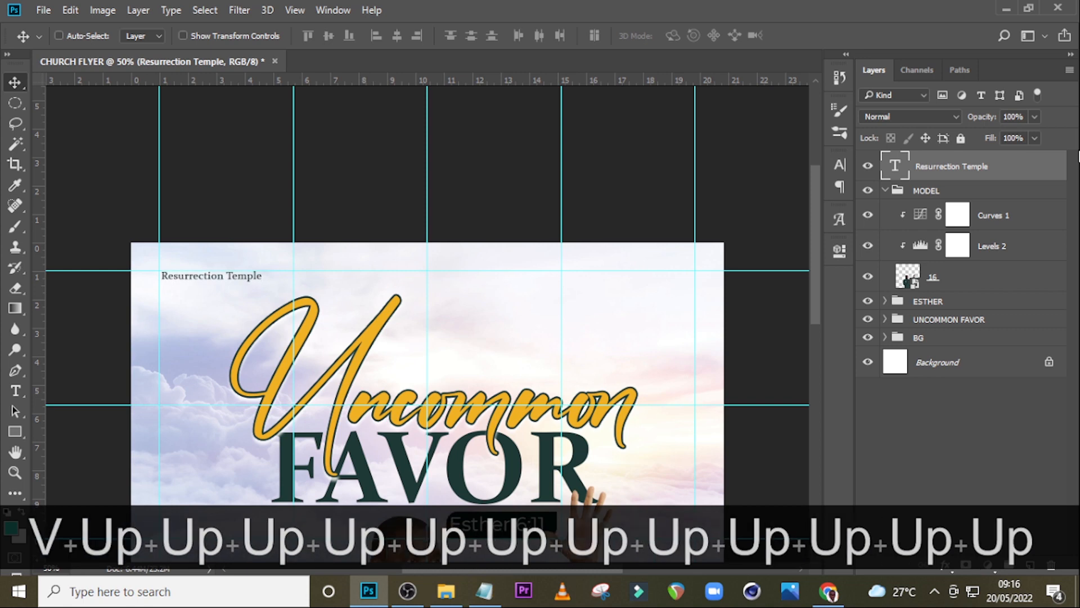
Duplicate the Resurrection Temple text and place the copy directly beneath the original line
{"action": "key", "text": "ctrl+j"}
{"action": "key", "text": "shift+Down"}
{"action": "key", "text": "shift+Down"}
{"action": "key", "text": "shift+Down"}
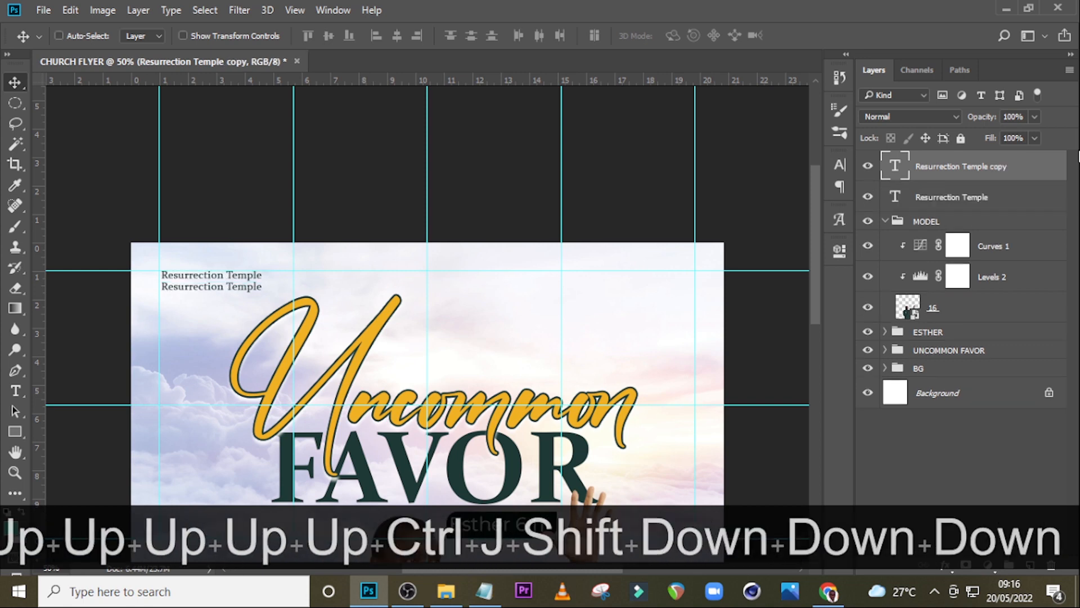
{"action": "key", "text": "Up"}
{"action": "key", "text": "Up"}
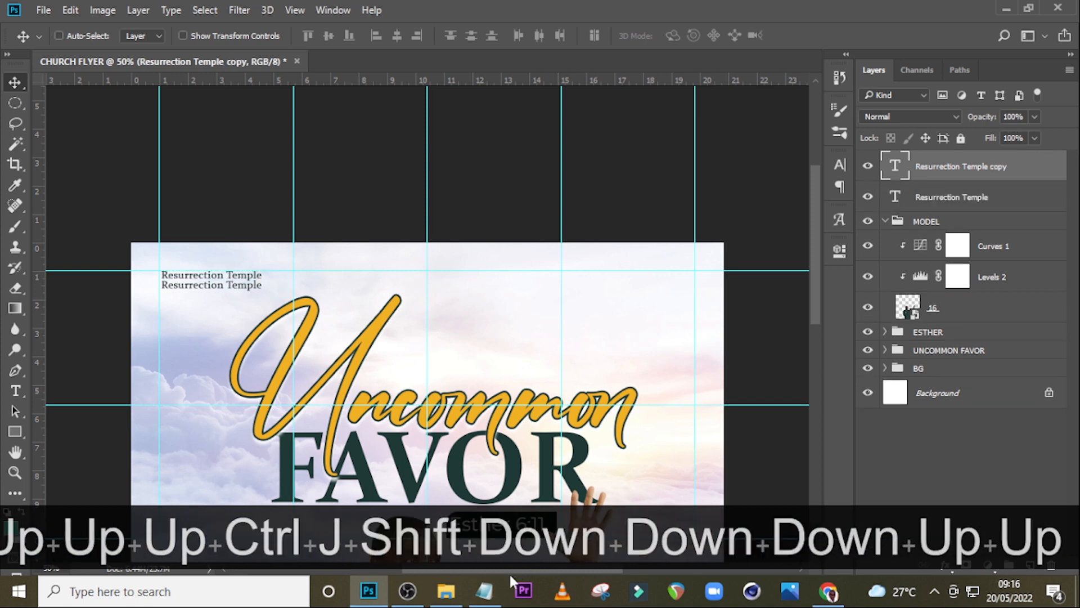
Replace the duplicated line's wording with "Adenta Branch" copied from the 125.txt note
{"action": "left_click", "coordinate": [484, 591]}
{"action": "left_click_drag", "start_coordinate": [656, 274], "coordinate": [555, 269]}
{"action": "key", "text": "ctrl+c"}
{"action": "left_click", "coordinate": [907, 129]}
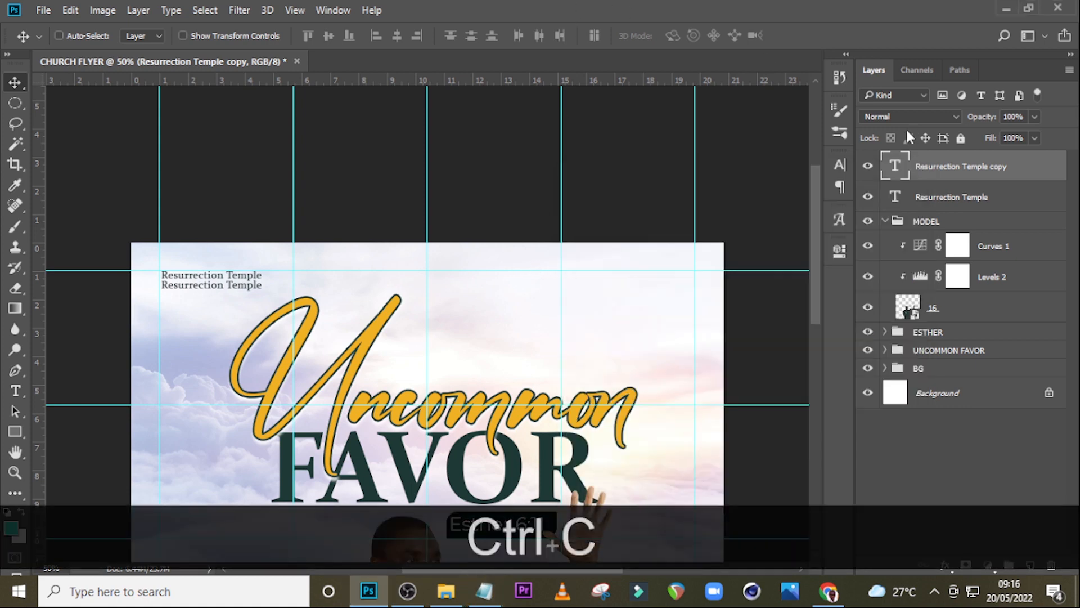
{"action": "double_click", "coordinate": [898, 172]}
{"action": "key", "text": "ctrl+v"}
{"action": "left_click", "coordinate": [904, 162]}
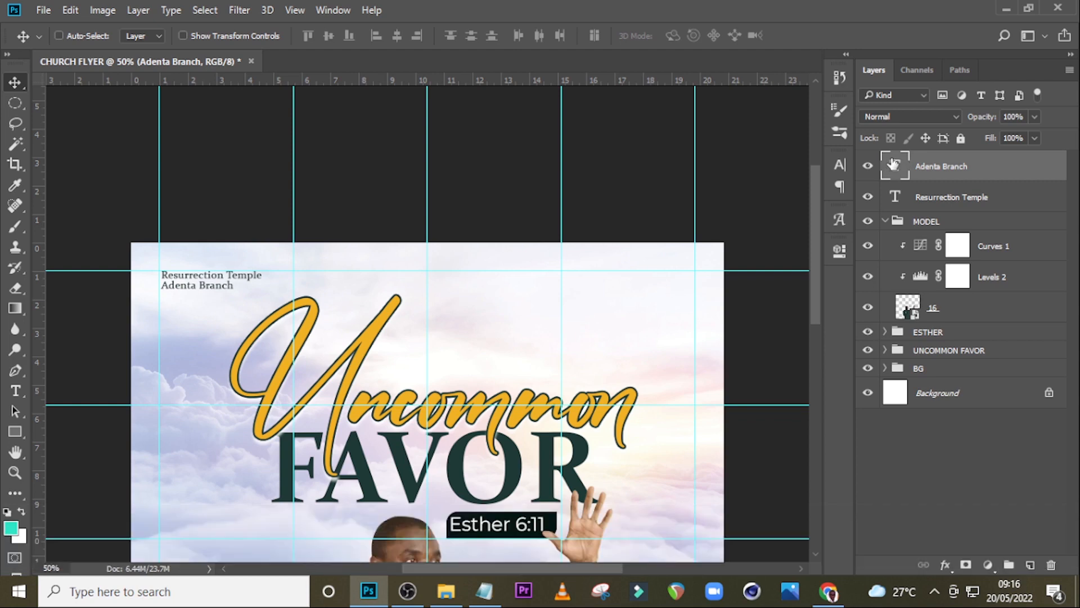
Remove the faux bold from the Adenta Branch text and set its tracking to 260
{"action": "left_click", "coordinate": [838, 165]}
{"action": "left_click", "coordinate": [669, 284]}
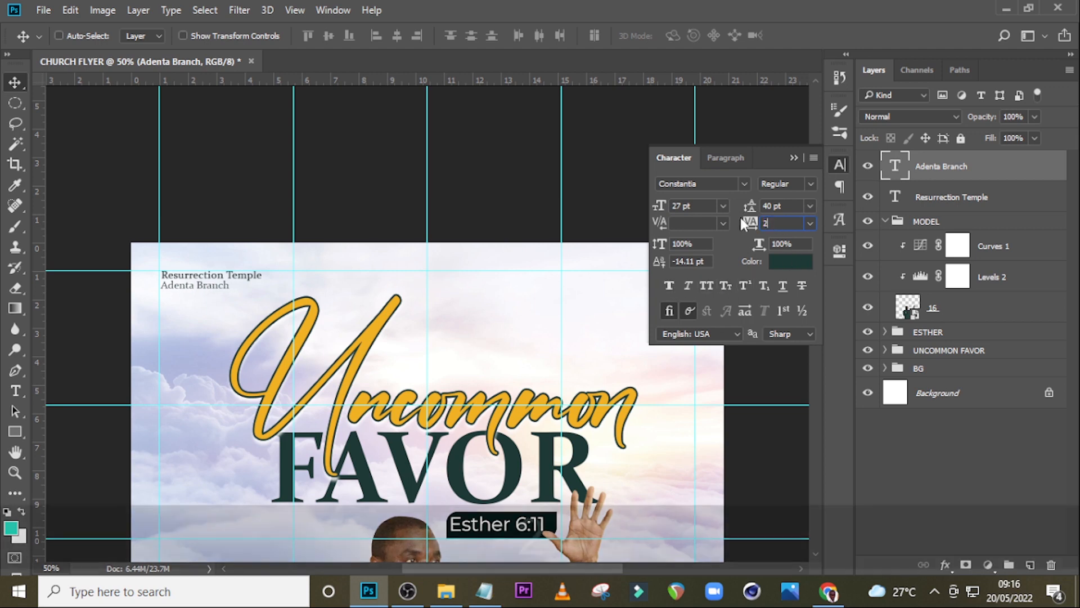
{"action": "type", "text": "260"}
{"action": "key", "text": "Return"}
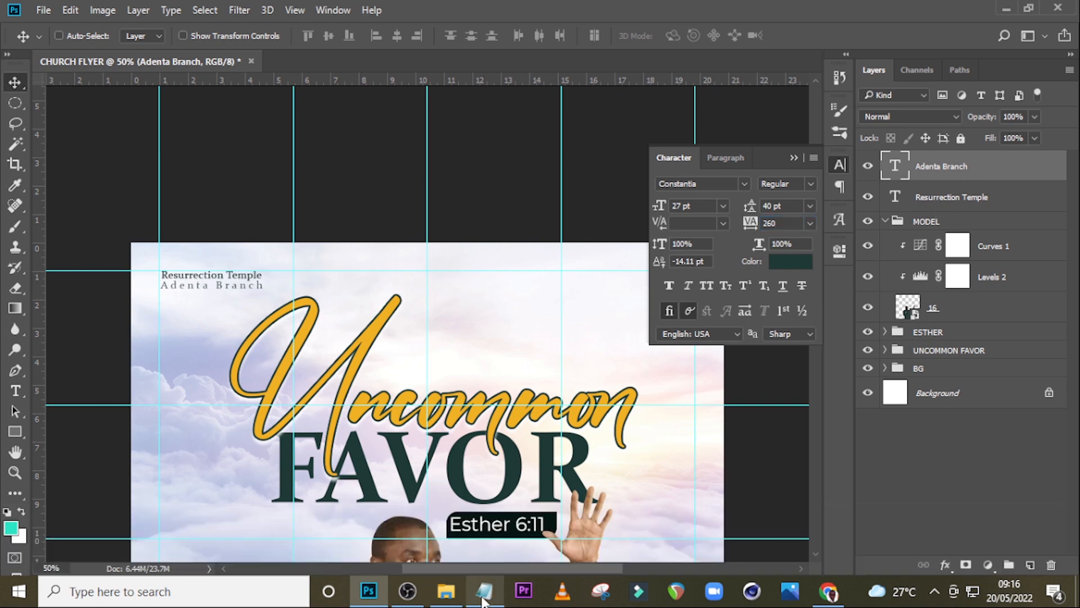
Place the PEREZ CHAPEL LOGO COMPONENT image on the flyer, scaled down to a small badge below the Adenta Branch line
{"action": "left_click", "coordinate": [446, 590]}
{"action": "left_click_drag", "start_coordinate": [659, 191], "coordinate": [263, 392]}
{"action": "left_click_drag", "start_coordinate": [345, 471], "coordinate": [215, 340]}
{"action": "key", "text": "Return"}
{"action": "key", "text": "v"}
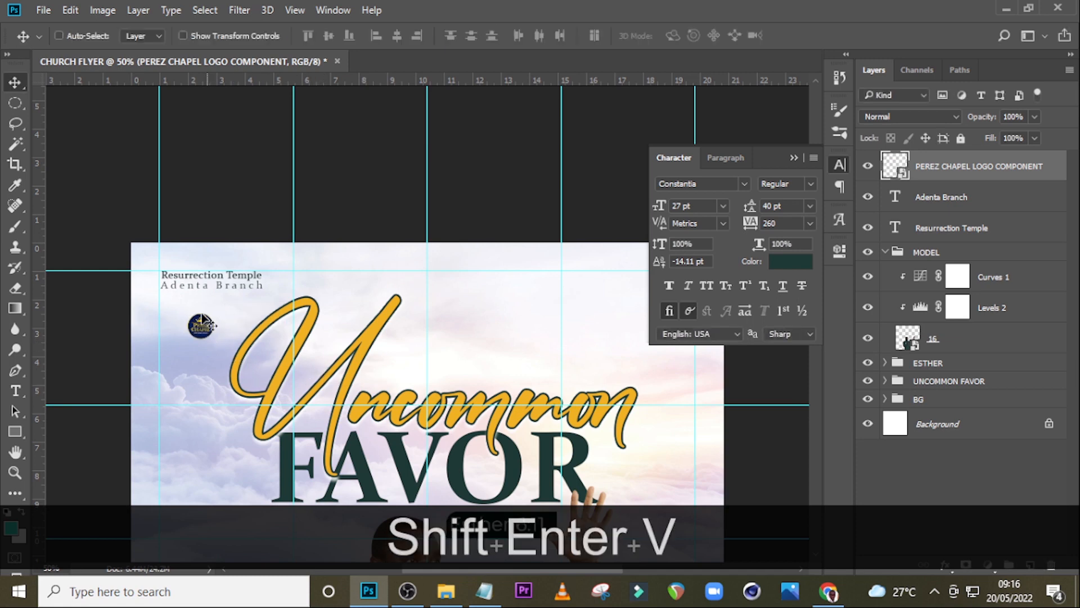
Move the Perez Chapel logo to the corner where the upper and left margin guides meet and nudge it into alignment
{"action": "left_click_drag", "start_coordinate": [205, 325], "coordinate": [173, 289]}
{"action": "key", "text": "ctrl+equal"}
{"action": "key", "text": "ctrl+equal"}
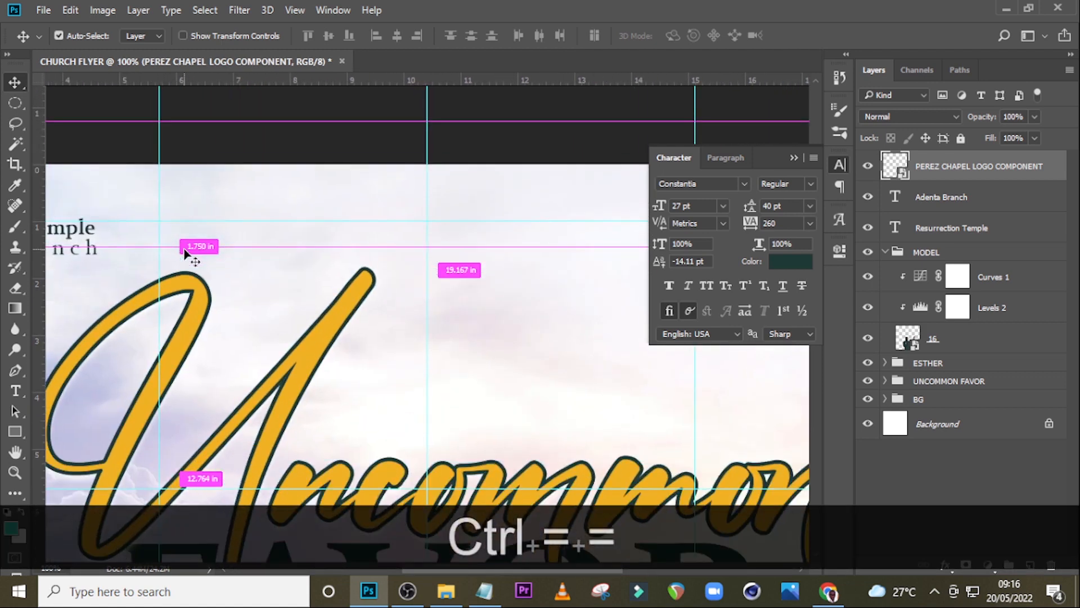
{"action": "scroll", "coordinate": [188, 253], "scroll_direction": "left", "scroll_amount": 5}
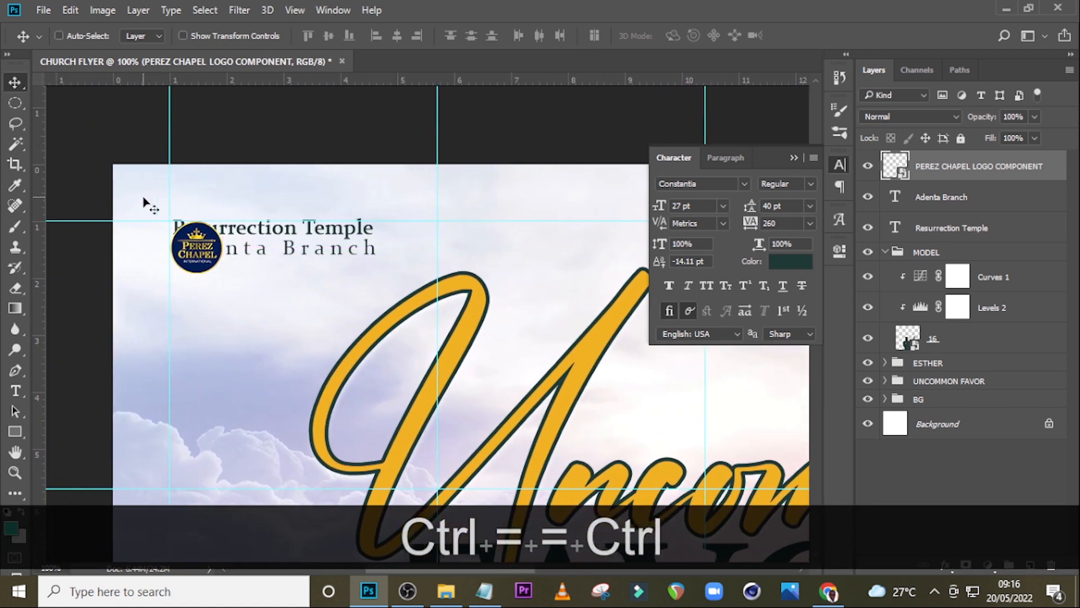
{"action": "key", "text": "ctrl"}
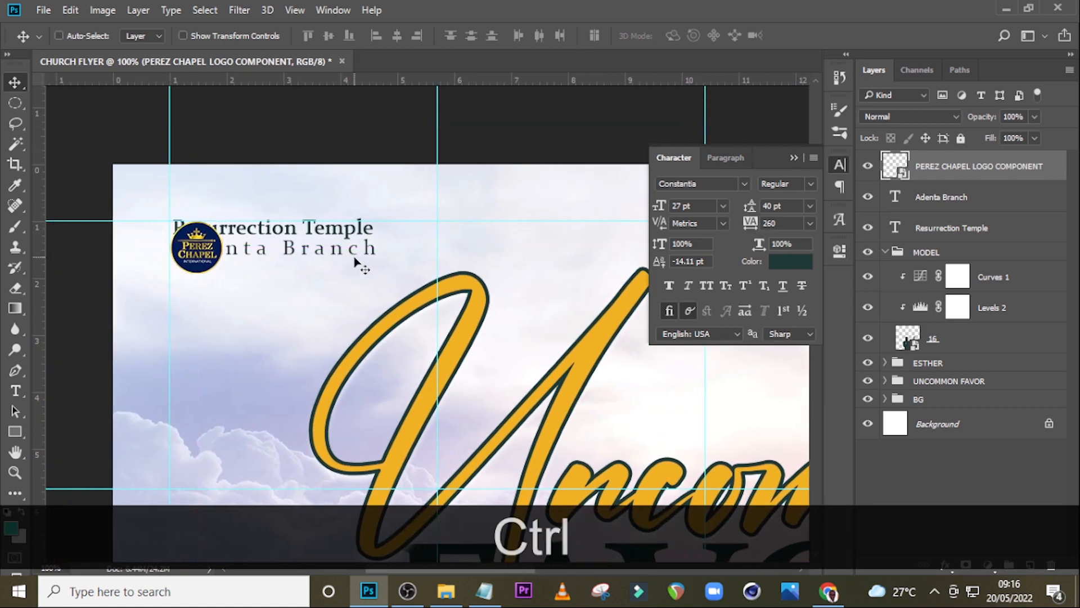
{"action": "key", "text": "Left"}
{"action": "key", "text": "Left"}
{"action": "key", "text": "Up"}
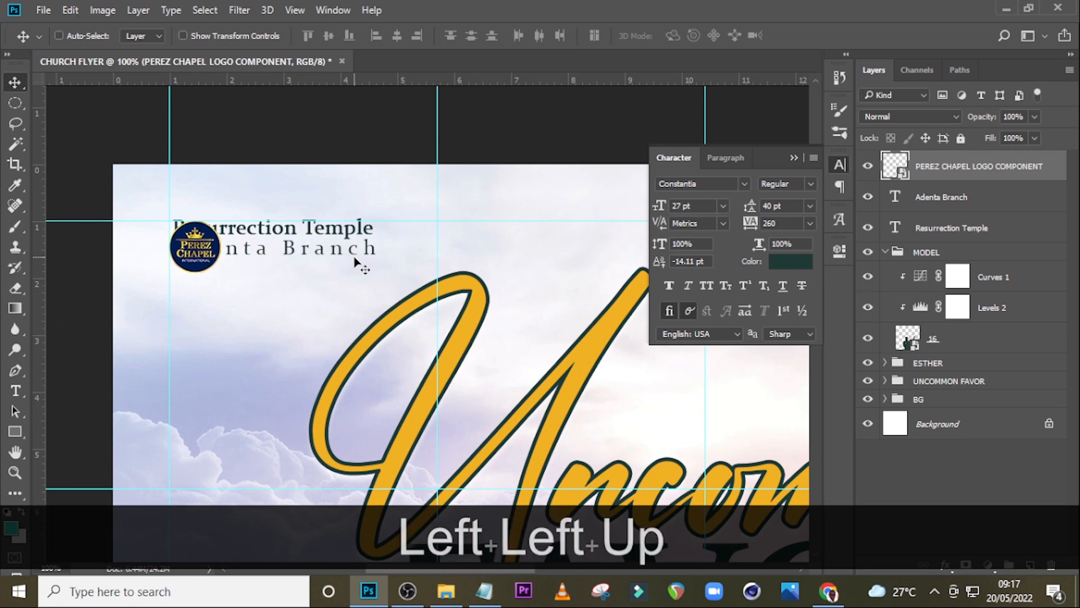
Shift the Resurrection Temple and Adenta Branch lines together to sit just right of the logo, vertically centred on it
{"action": "left_click", "coordinate": [989, 225]}
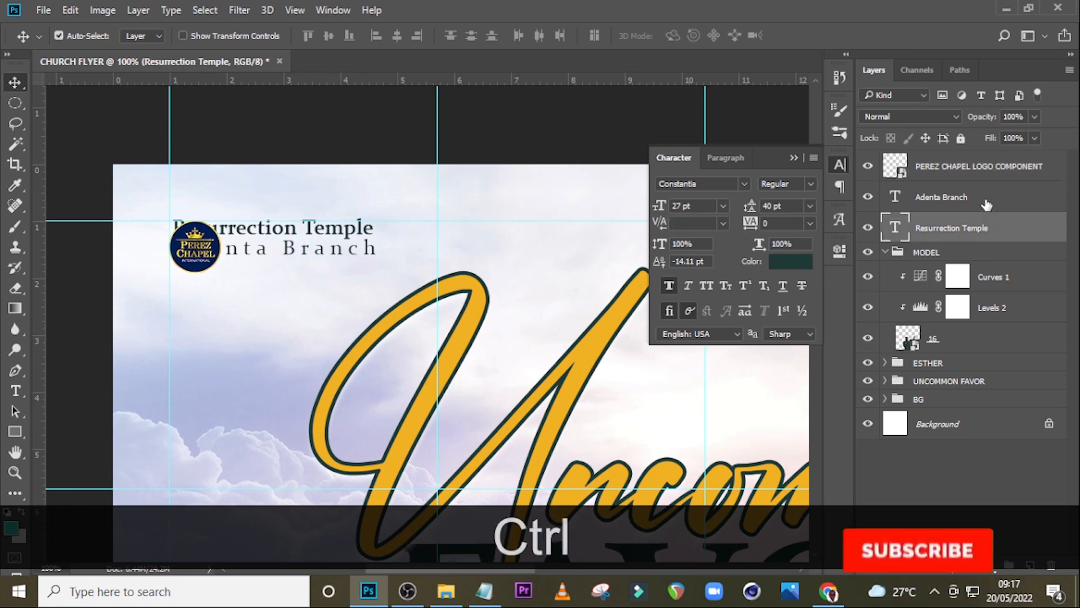
{"action": "left_click", "coordinate": [988, 205], "text": "ctrl"}
{"action": "key", "text": "shift+Right"}
{"action": "key", "text": "shift+Right"}
{"action": "key", "text": "shift+Right"}
{"action": "key", "text": "shift+Right"}
{"action": "key", "text": "shift+Right"}
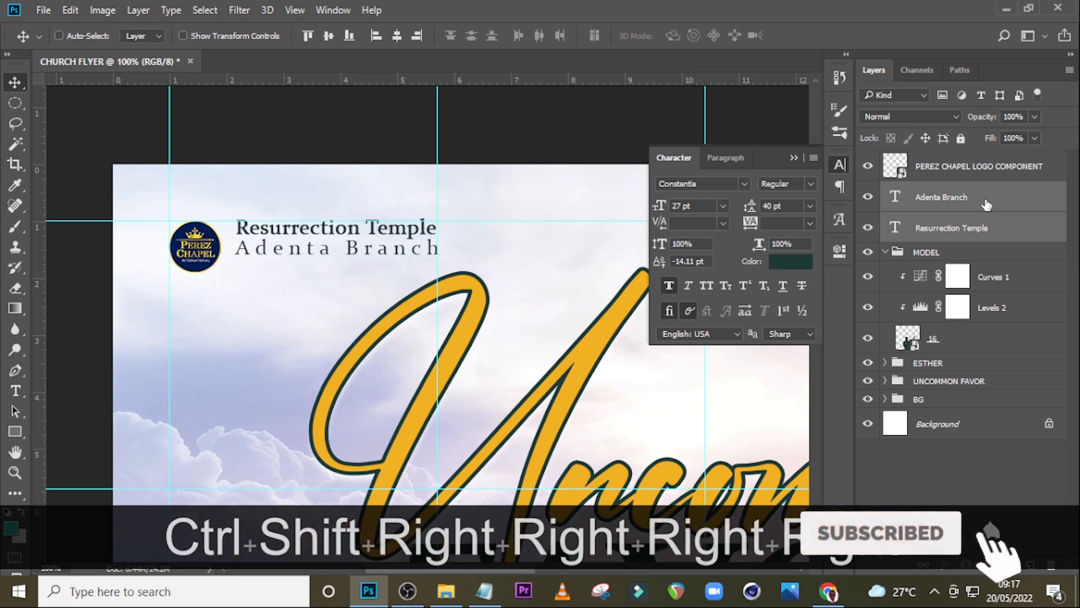
{"action": "key", "text": "Down"}
{"action": "key", "text": "Down"}
{"action": "key", "text": "Left"}
{"action": "key", "text": "Left"}
{"action": "key", "text": "Left"}
{"action": "key", "text": "Left"}
{"action": "key", "text": "Left"}
{"action": "key", "text": "Left"}
{"action": "key", "text": "Left"}
{"action": "key", "text": "Left"}
{"action": "key", "text": "Left"}
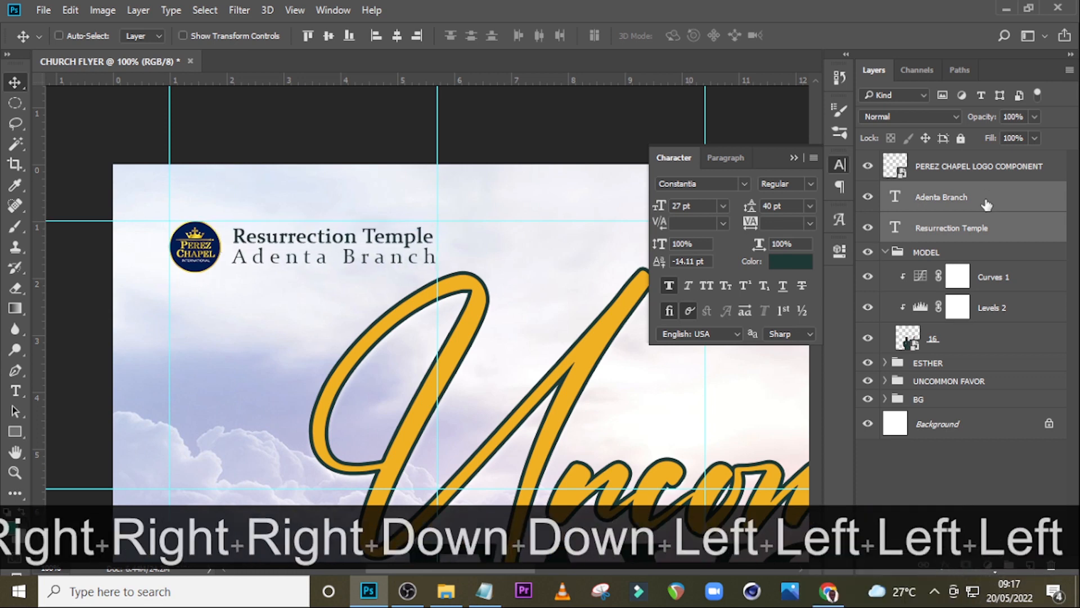
{"action": "key", "text": "Left"}
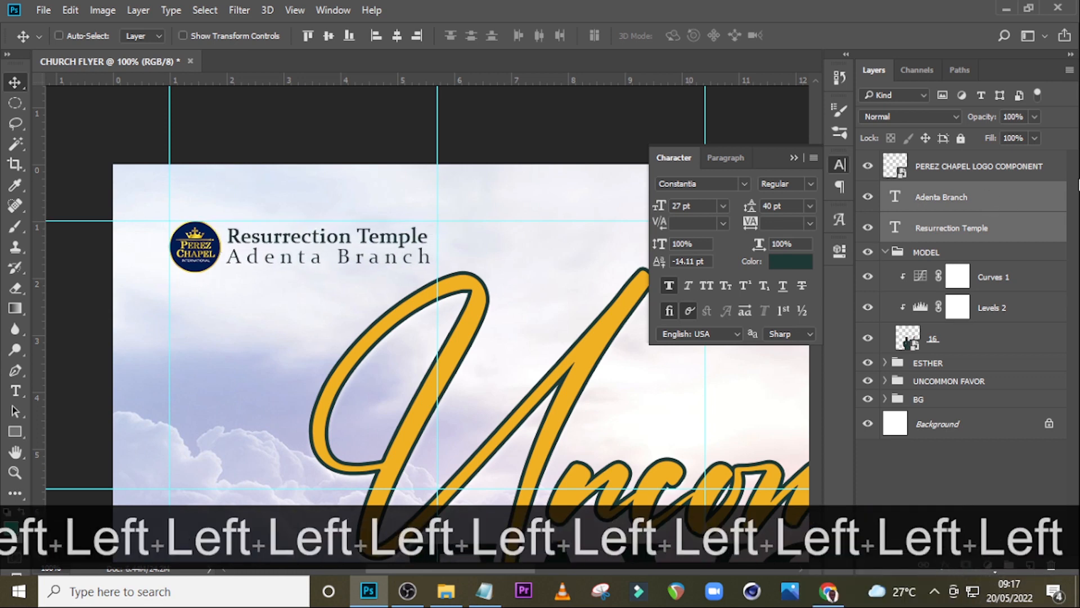
Group the logo with the two church name lines and name the group LOGO
{"action": "left_click", "coordinate": [906, 165], "text": "ctrl"}
{"action": "key", "text": "ctrl+g"}
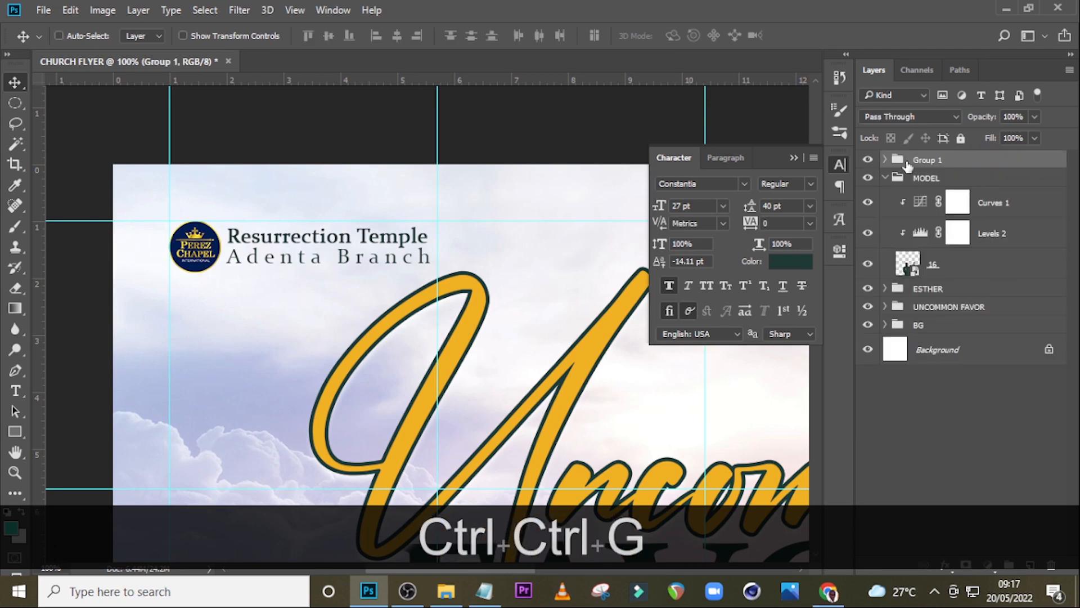
{"action": "double_click", "coordinate": [926, 161]}
{"action": "type", "text": "LOGO"}
{"action": "key", "text": "Return"}
Hide the guides, fit the whole flyer in view and collapse the MODEL group
{"action": "key", "text": "ctrl+0"}
{"action": "key", "text": "ctrl+h"}
{"action": "left_click", "coordinate": [885, 178]}
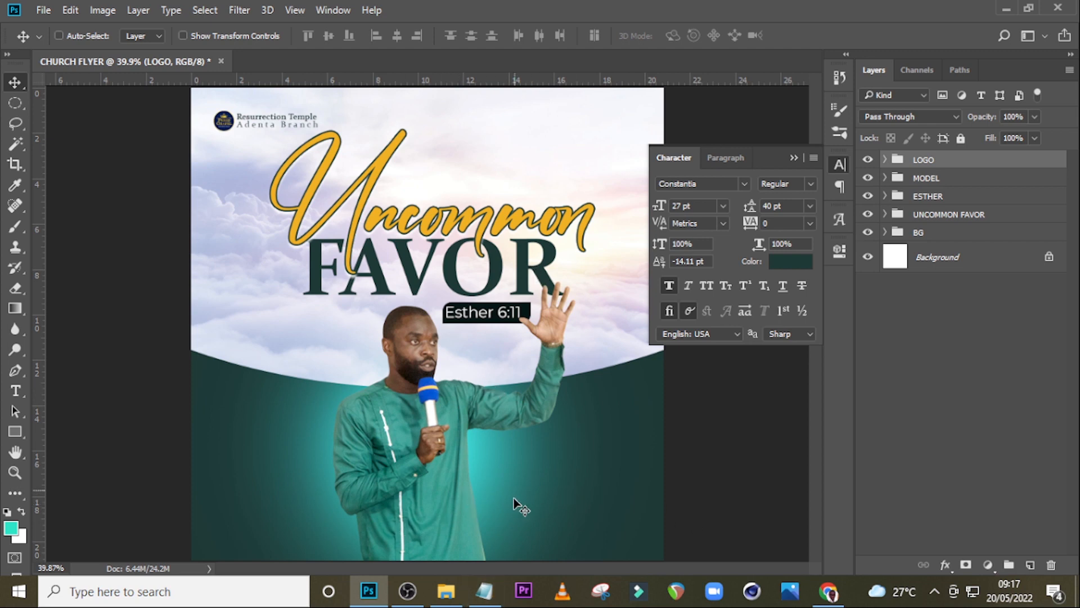
Copy "PEREZ CHAPEL INT." from the 125.txt note and paste it as new text on the flyer's lower green area
{"action": "left_click", "coordinate": [484, 591]}
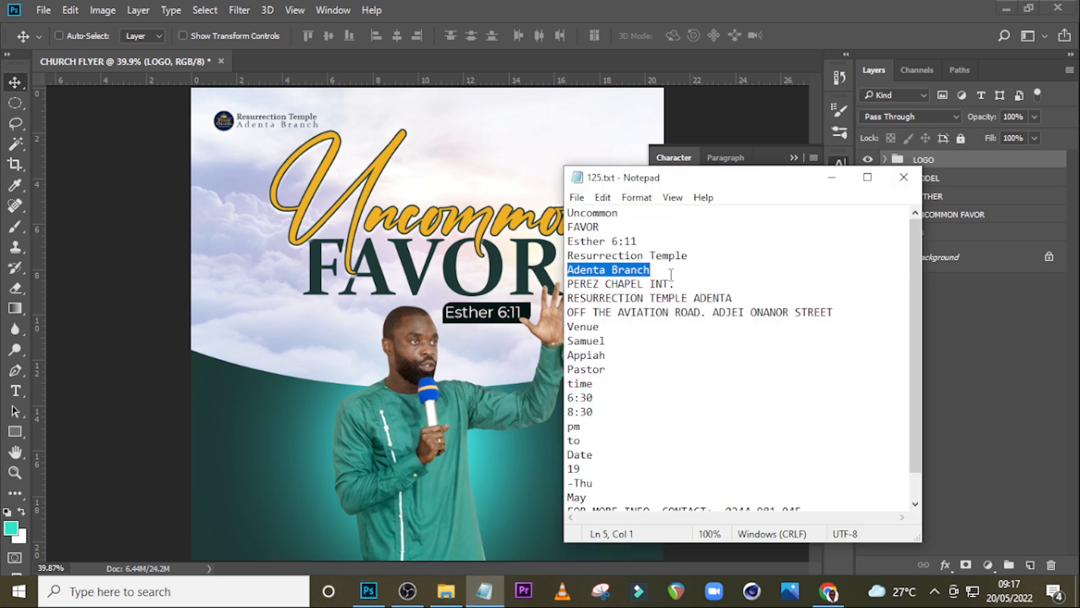
{"action": "left_click_drag", "start_coordinate": [675, 284], "coordinate": [576, 285]}
{"action": "key", "text": "ctrl+c"}
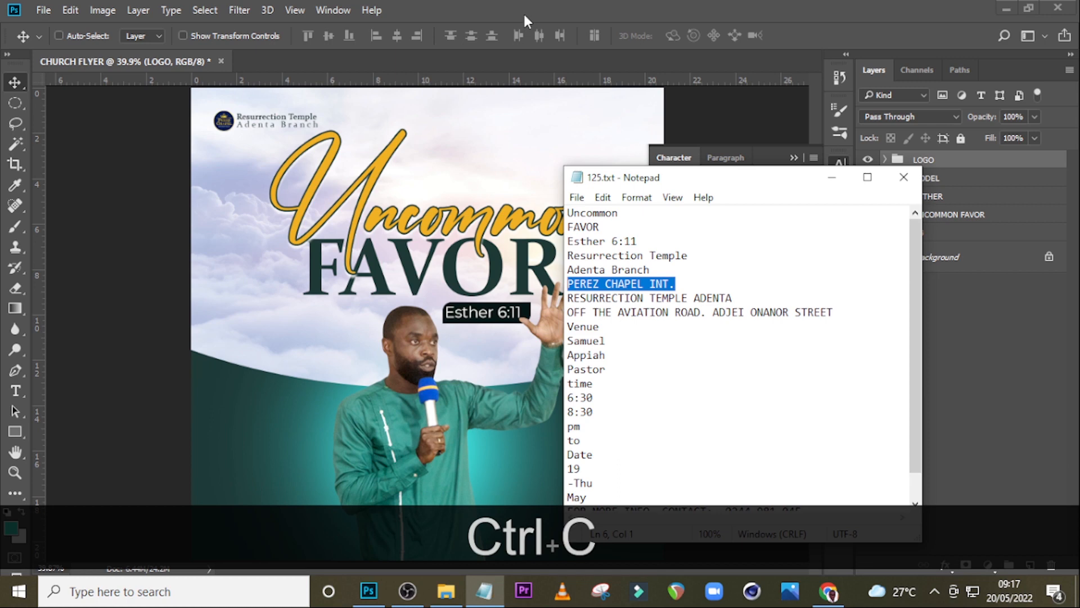
{"action": "left_click", "coordinate": [523, 11]}
{"action": "key", "text": "t"}
{"action": "left_click", "coordinate": [525, 455]}
{"action": "key", "text": "ctrl+v"}
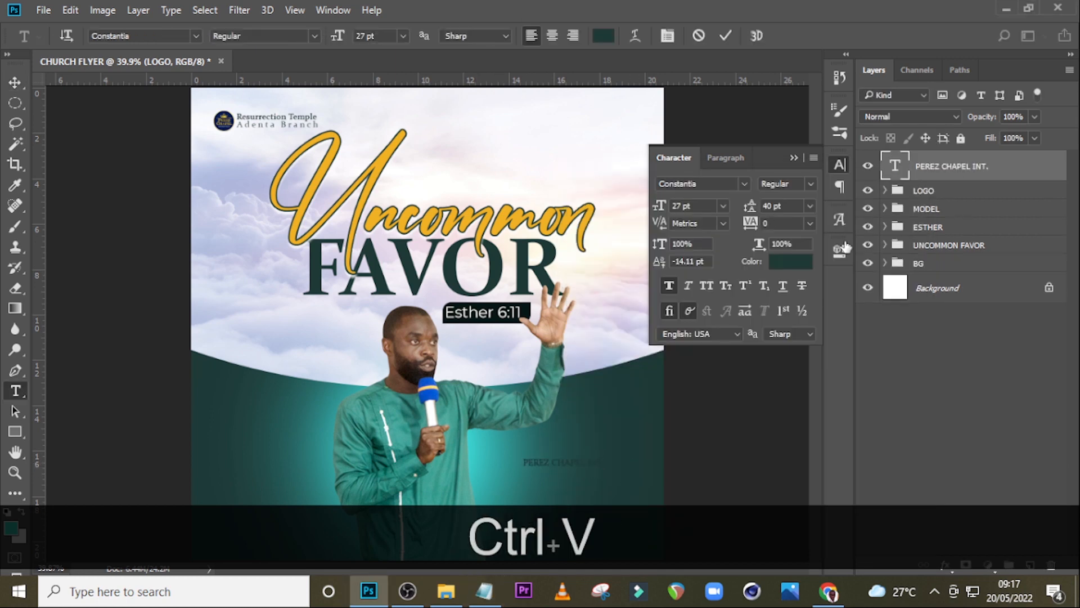
Recolour the PEREZ CHAPEL INT. text to f1b31d, sampled from the yellow of the Uncommon title
{"action": "left_click", "coordinate": [790, 261]}
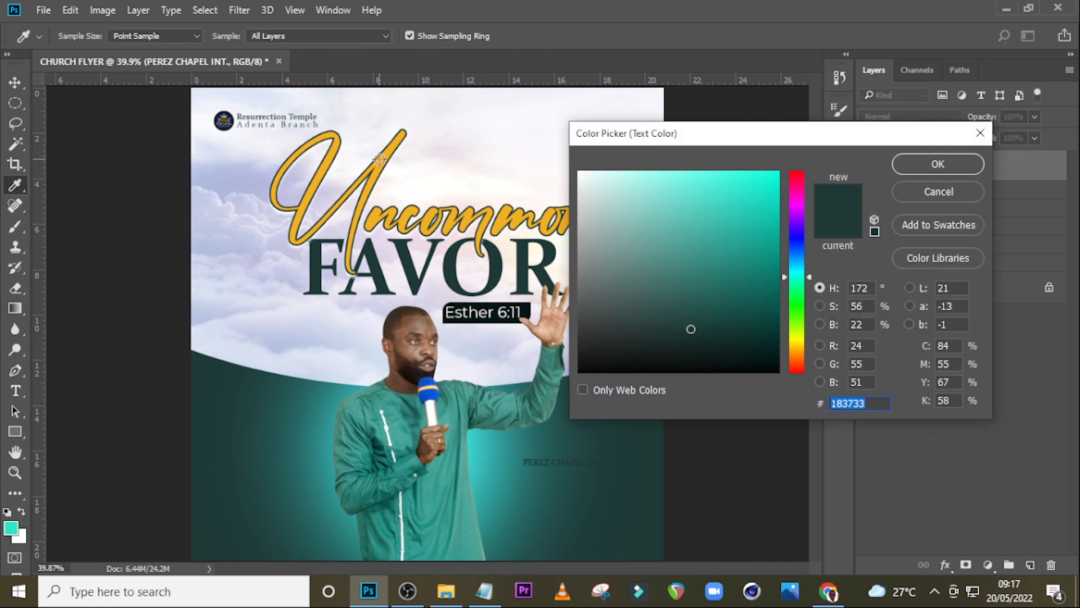
{"action": "left_click", "coordinate": [376, 167]}
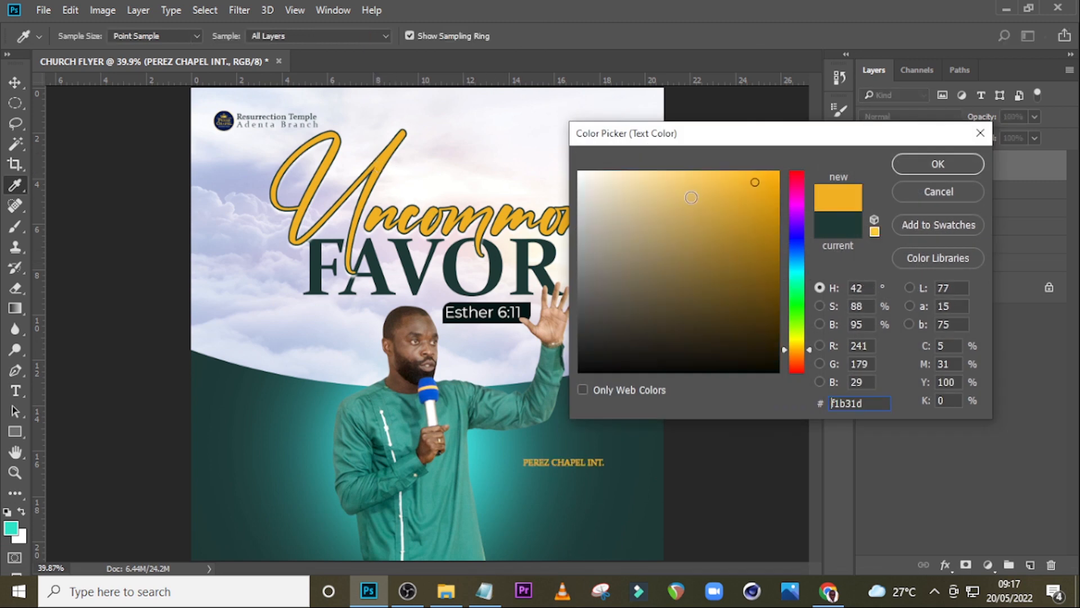
{"action": "left_click", "coordinate": [911, 165]}
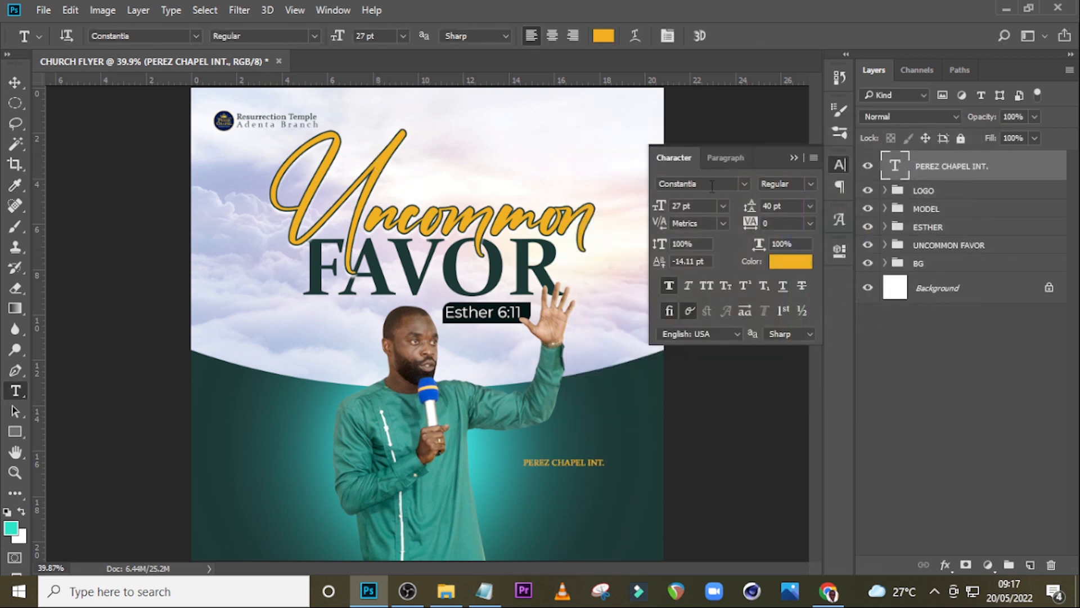
Change the PEREZ CHAPEL INT. text to the Montserrat font in the Black style
{"action": "left_click", "coordinate": [744, 184]}
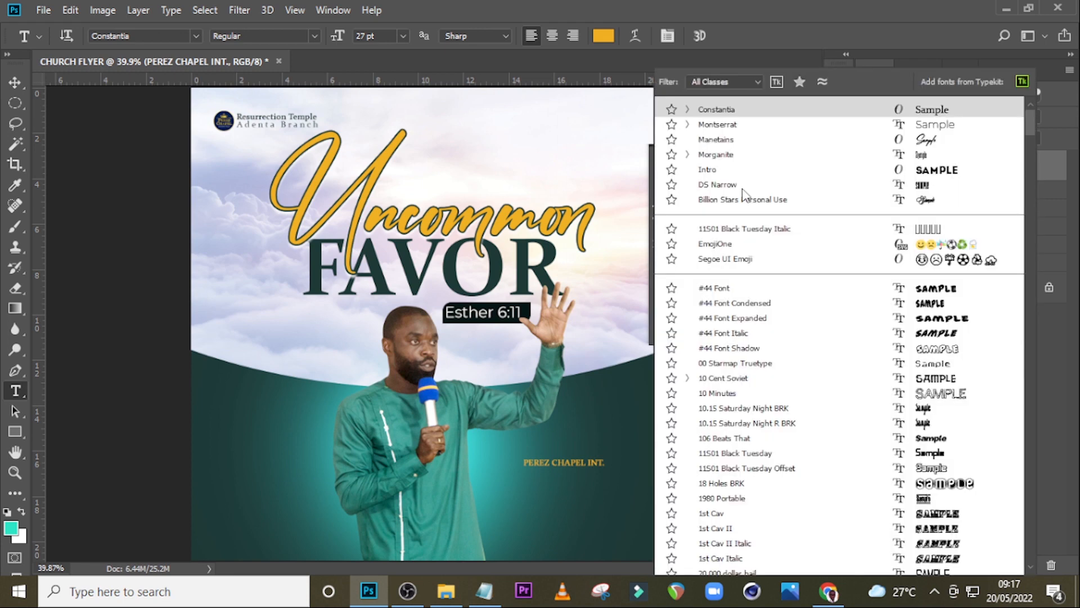
{"action": "left_click", "coordinate": [718, 124]}
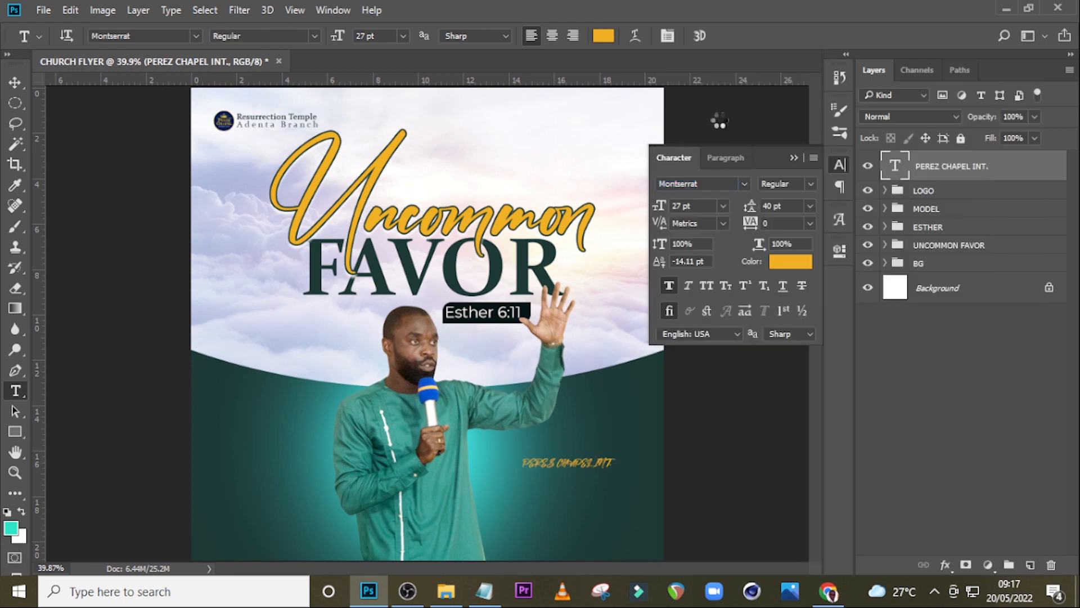
{"action": "left_click", "coordinate": [812, 181]}
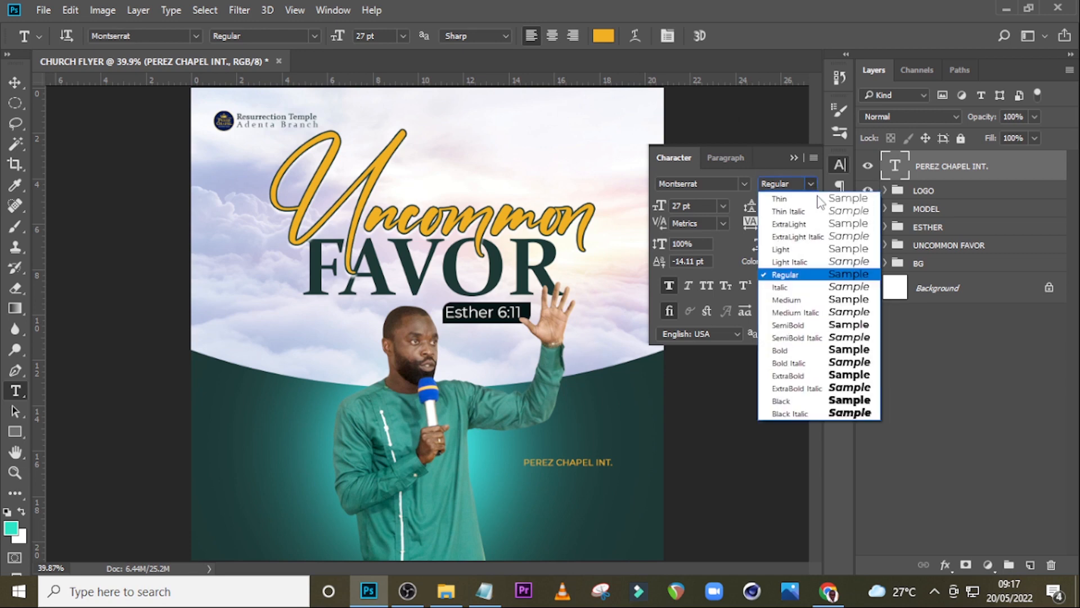
{"action": "left_click", "coordinate": [766, 398]}
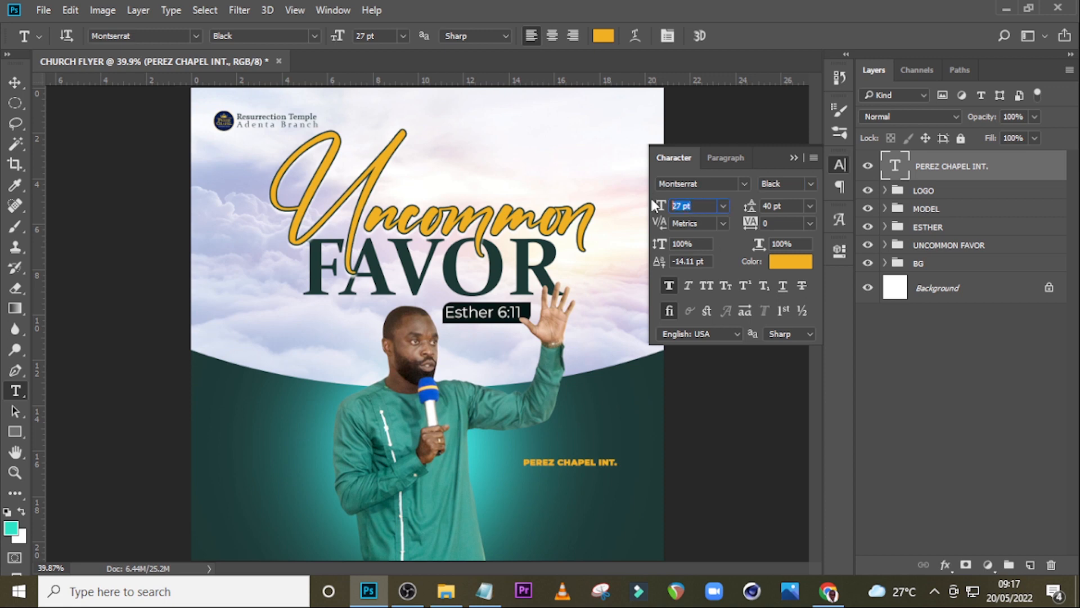
Set the PEREZ CHAPEL INT. text to 49 pt with tracking 40 and move it left so the whole line fits
{"action": "type", "text": "49"}
{"action": "key", "text": "Return"}
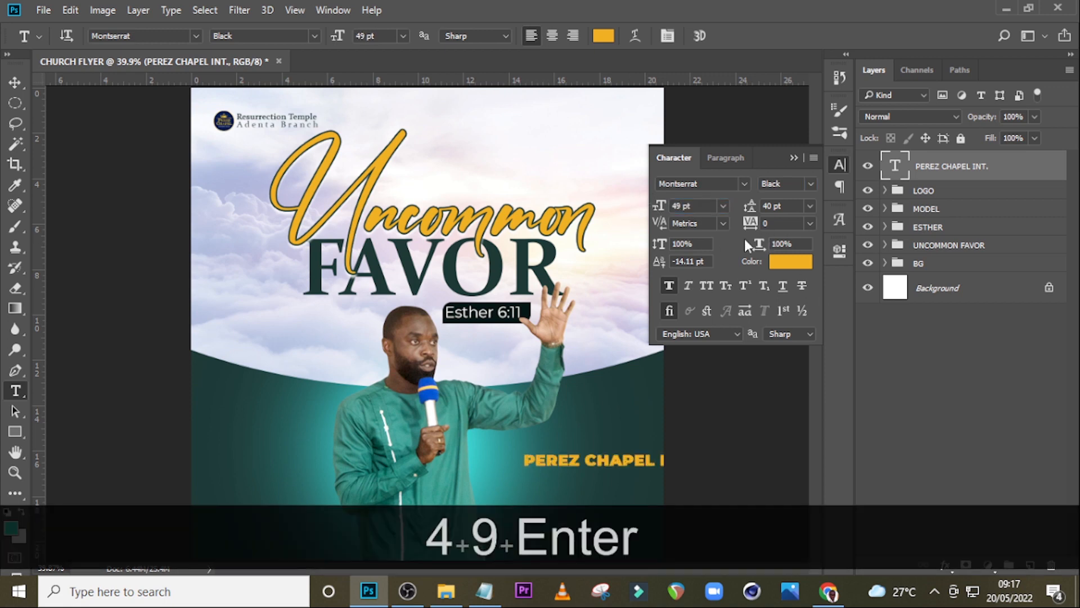
{"action": "type", "text": "40"}
{"action": "key", "text": "Return"}
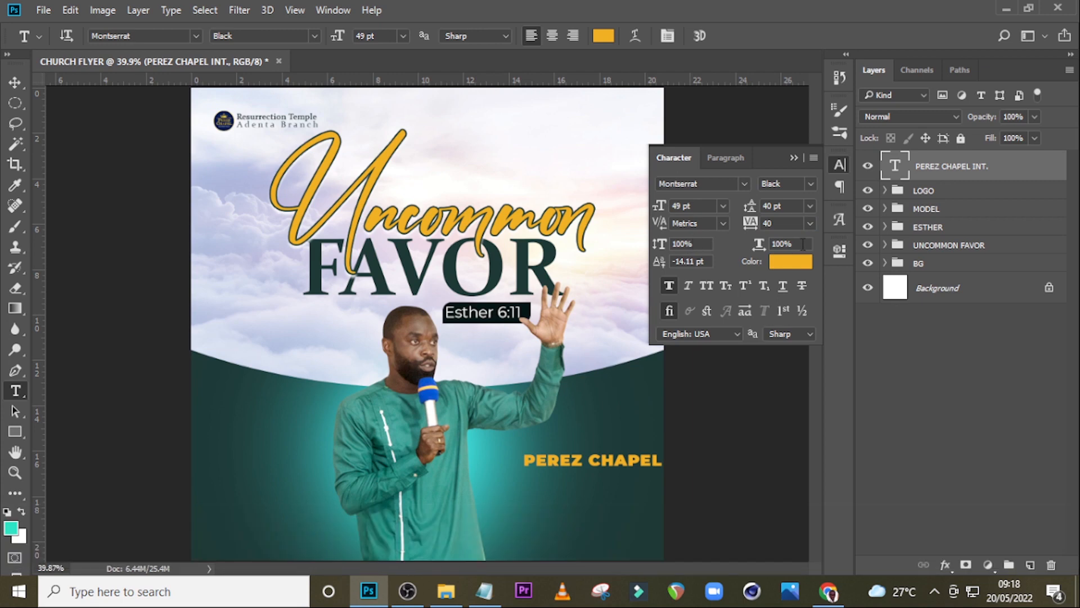
{"action": "key", "text": "v"}
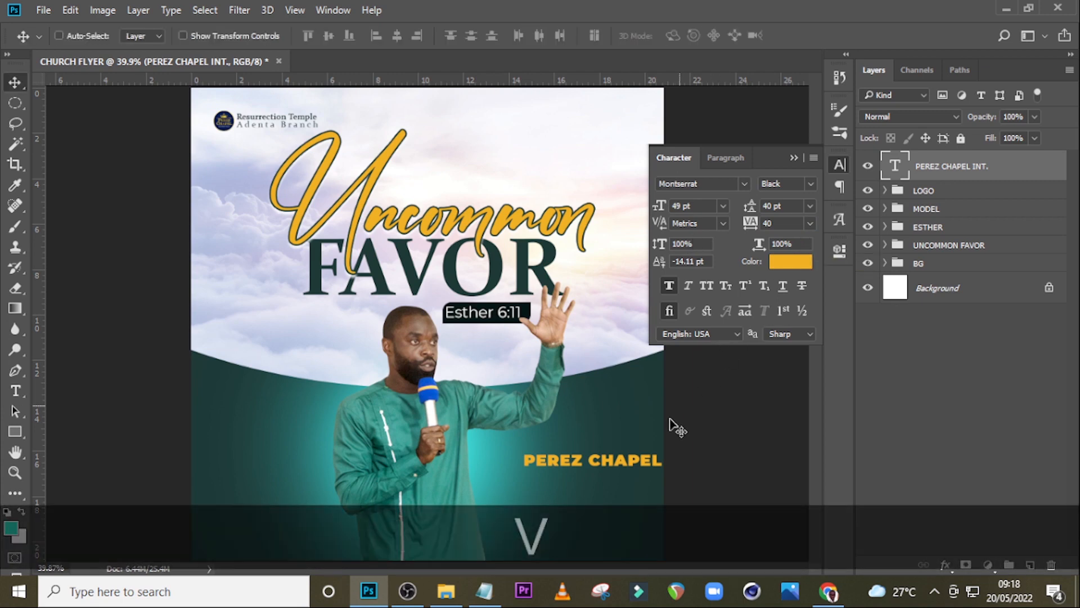
{"action": "left_click_drag", "start_coordinate": [608, 472], "coordinate": [525, 485]}
Add a text line below PEREZ CHAPEL INT. reading "RESURRECTION TEMPLE ADENTA", copied from the 125.txt note
{"action": "key", "text": "t"}
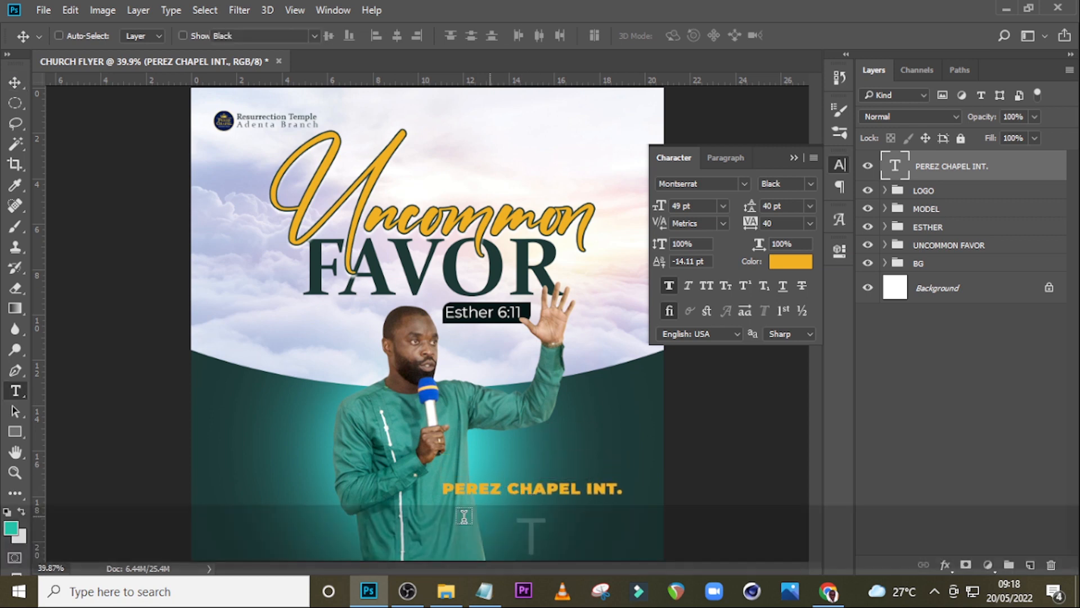
{"action": "left_click", "coordinate": [516, 532]}
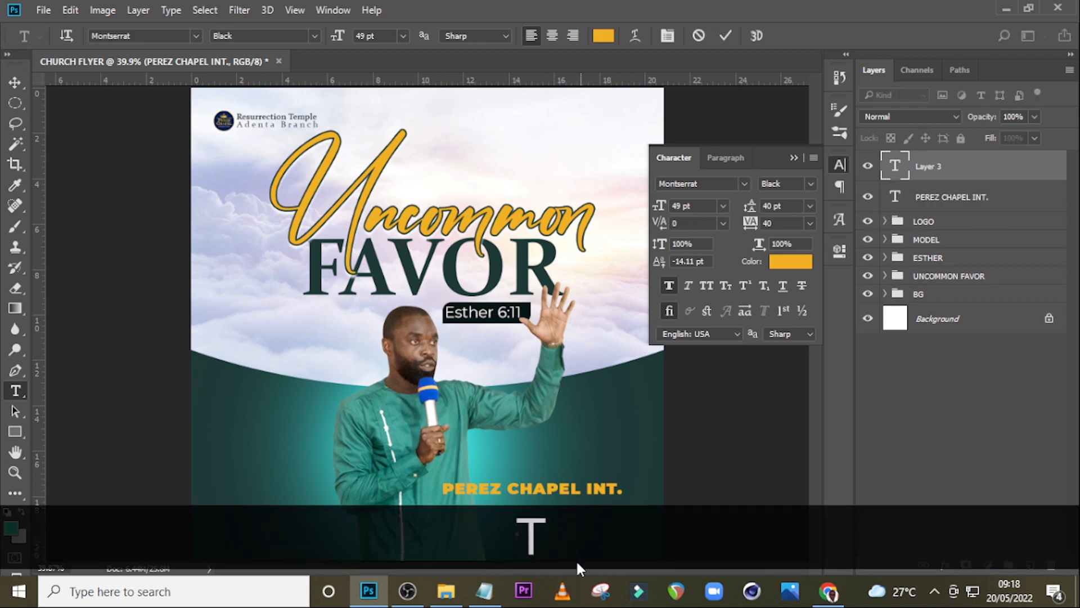
{"action": "left_click", "coordinate": [483, 591]}
{"action": "left_click_drag", "start_coordinate": [746, 294], "coordinate": [537, 303]}
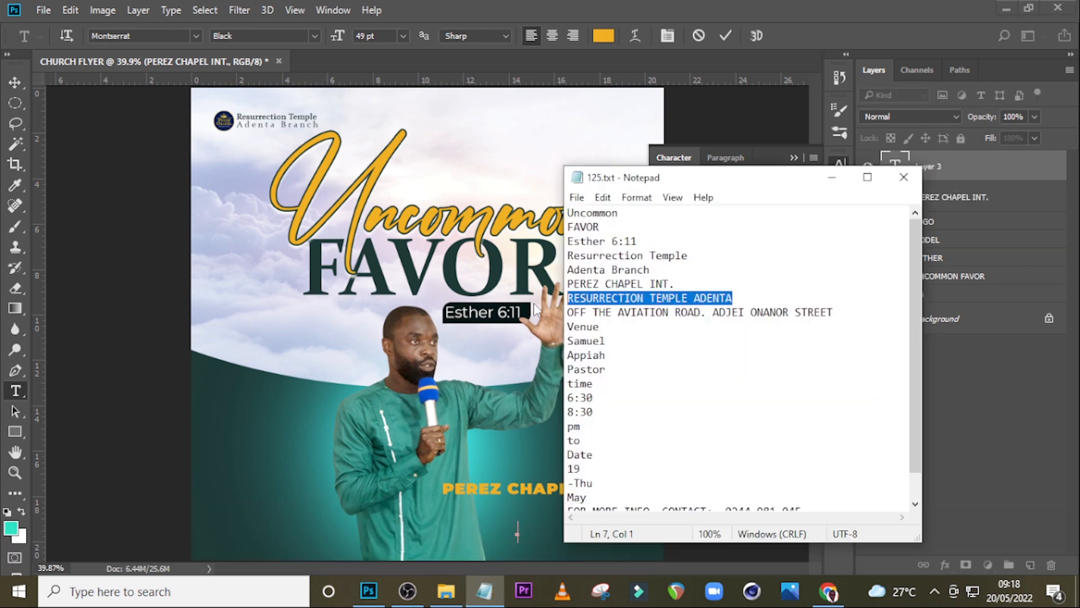
{"action": "key", "text": "ctrl+c"}
{"action": "left_click", "coordinate": [627, 7]}
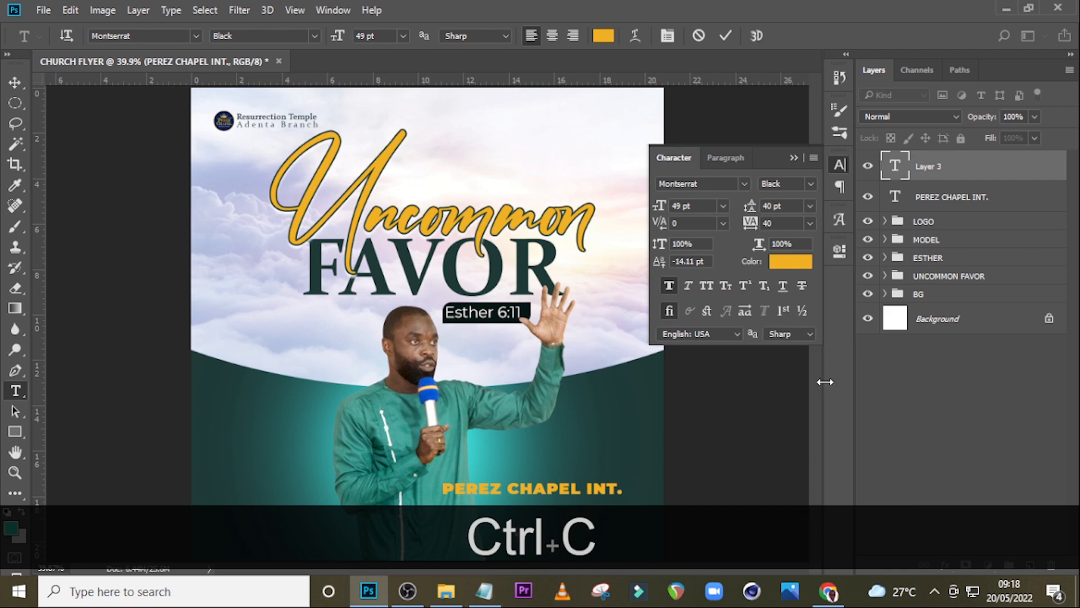
{"action": "key", "text": "ctrl+equal"}
{"action": "scroll", "coordinate": [647, 338], "scroll_direction": "down", "scroll_amount": 5}
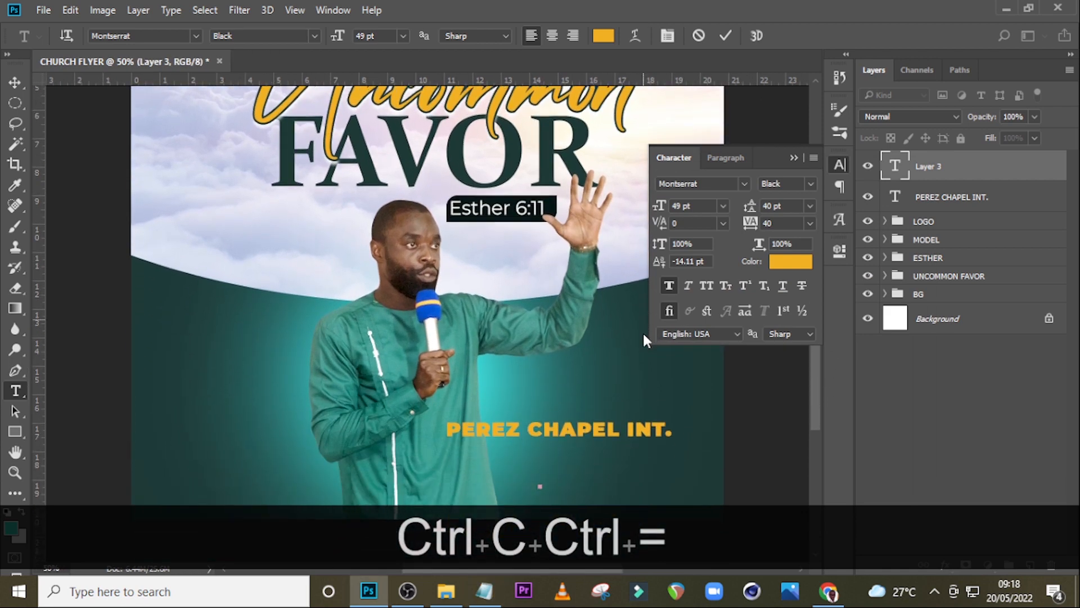
{"action": "left_click", "coordinate": [502, 358]}
{"action": "key", "text": "ctrl+v"}
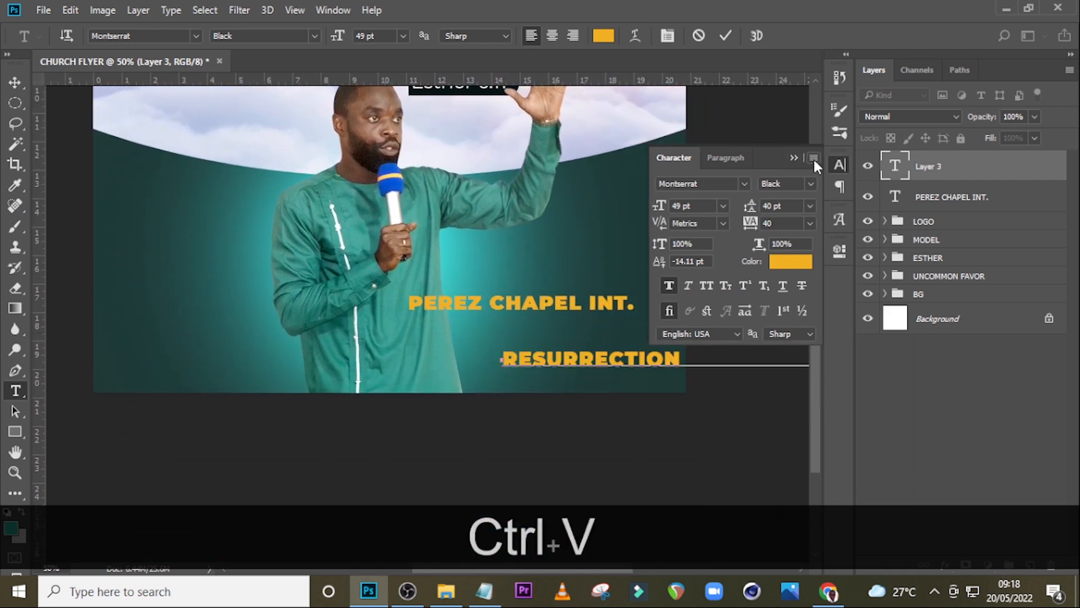
Collapse the character settings and commit the new Resurrection Temple Adenta text line
{"action": "left_click", "coordinate": [792, 157]}
{"action": "key", "text": "v"}
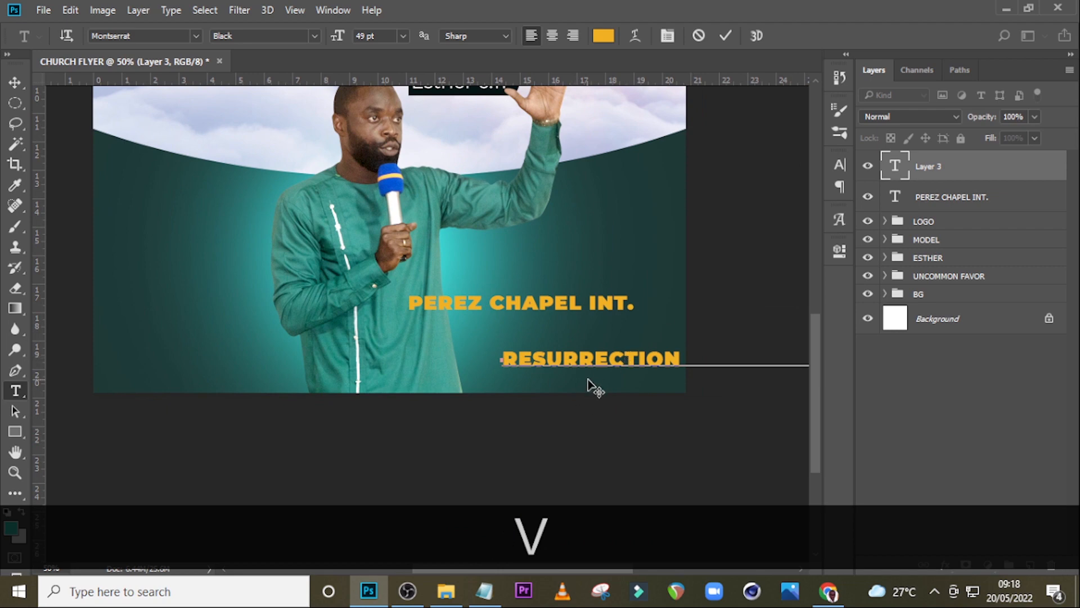
{"action": "type", "text": "V"}
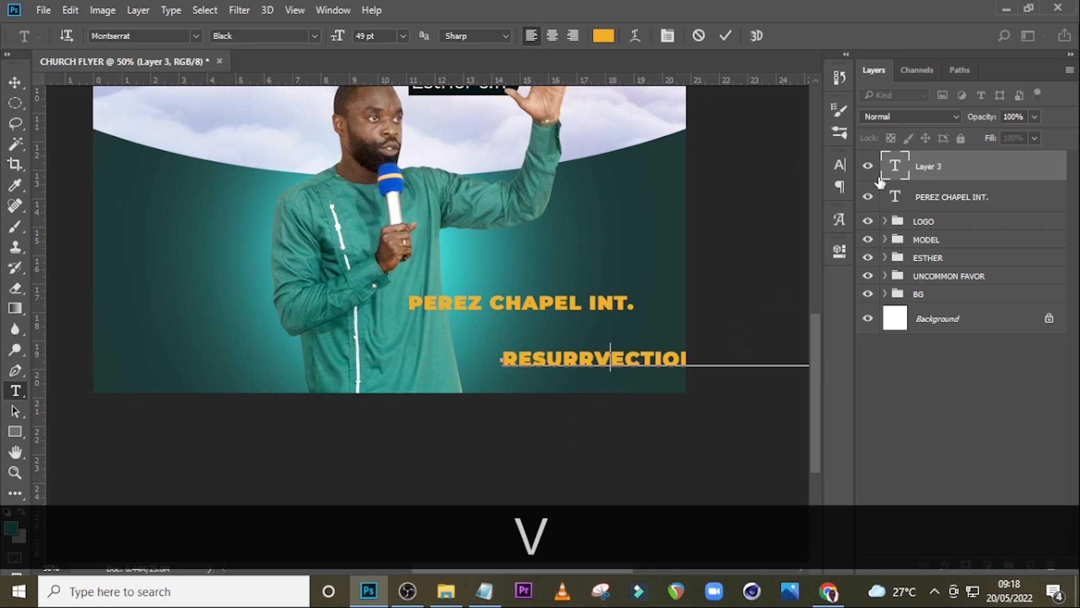
{"action": "left_click", "coordinate": [923, 167]}
{"action": "left_click", "coordinate": [535, 350]}
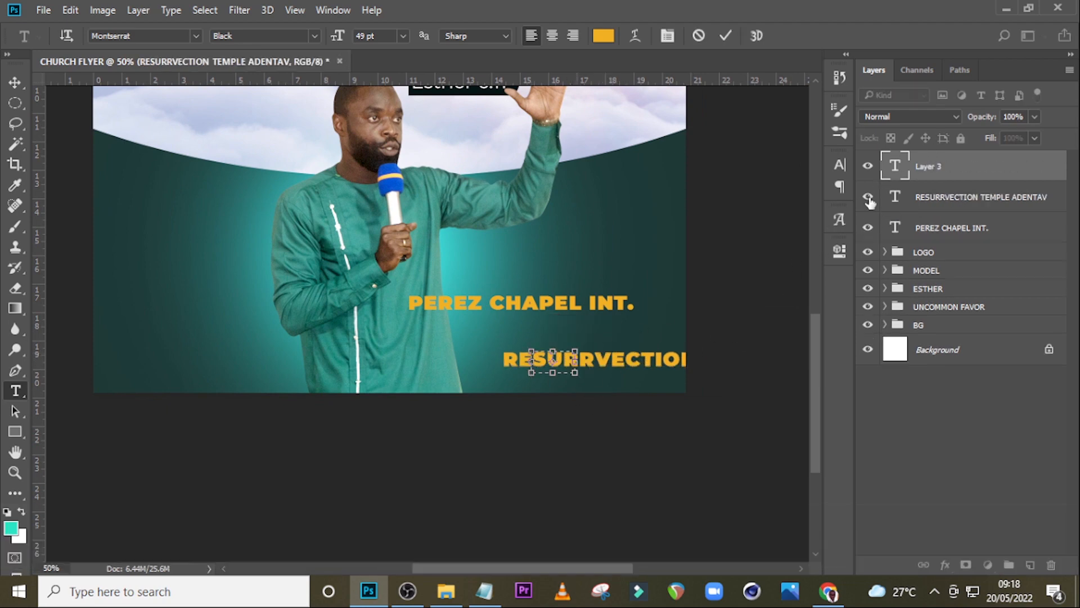
{"action": "key", "text": "v"}
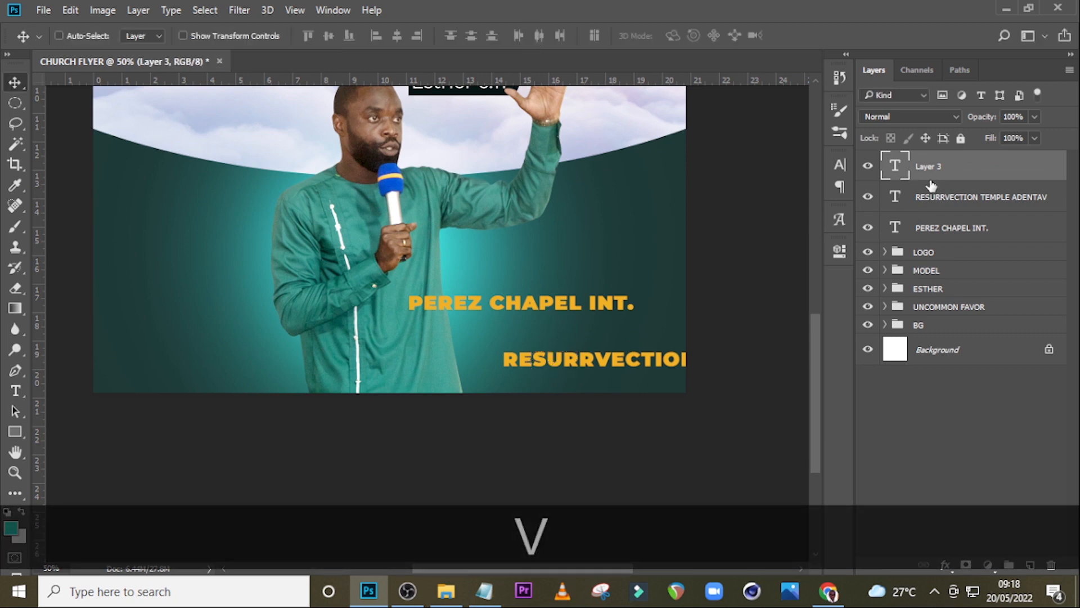
{"action": "key", "text": "Delete"}
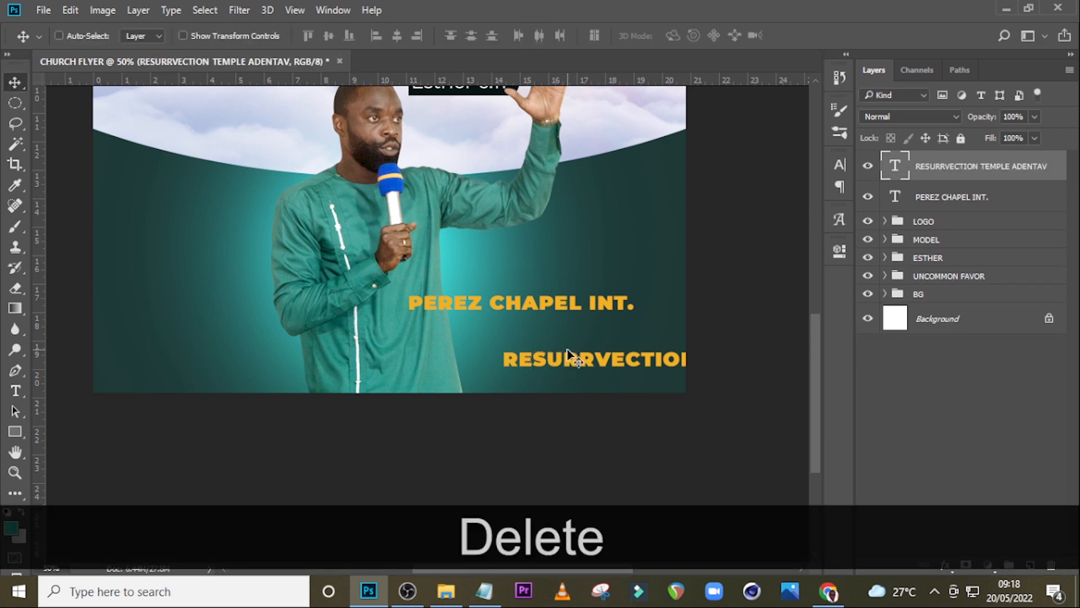
Right-align the Resurrection Temple Adenta line and position it below PEREZ CHAPEL INT. with their right edges matching
{"action": "key", "text": "v"}
{"action": "left_click_drag", "start_coordinate": [569, 365], "coordinate": [435, 340]}
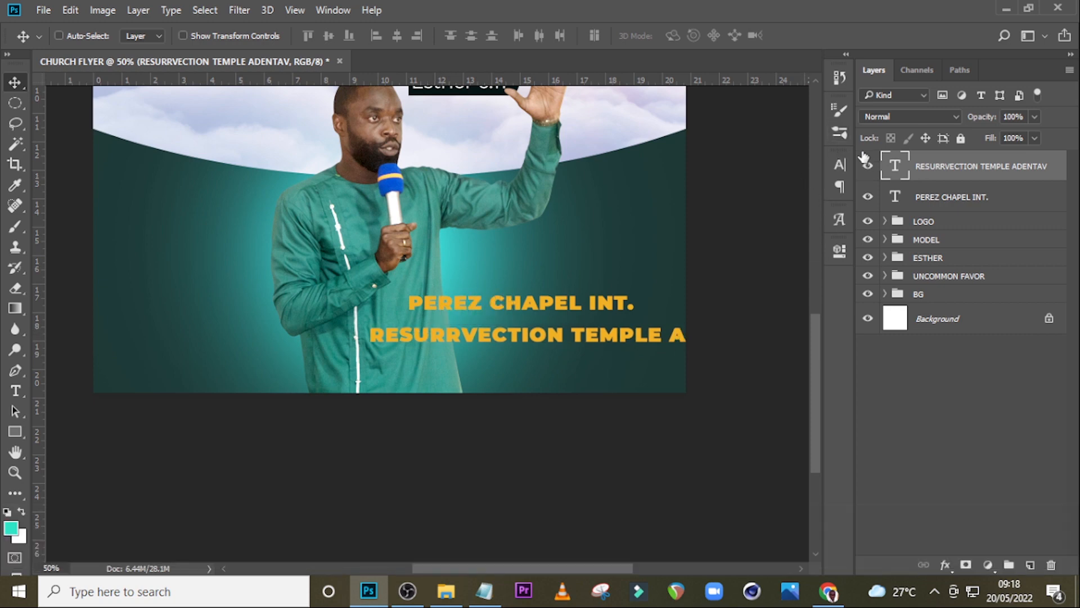
{"action": "left_click", "coordinate": [847, 166]}
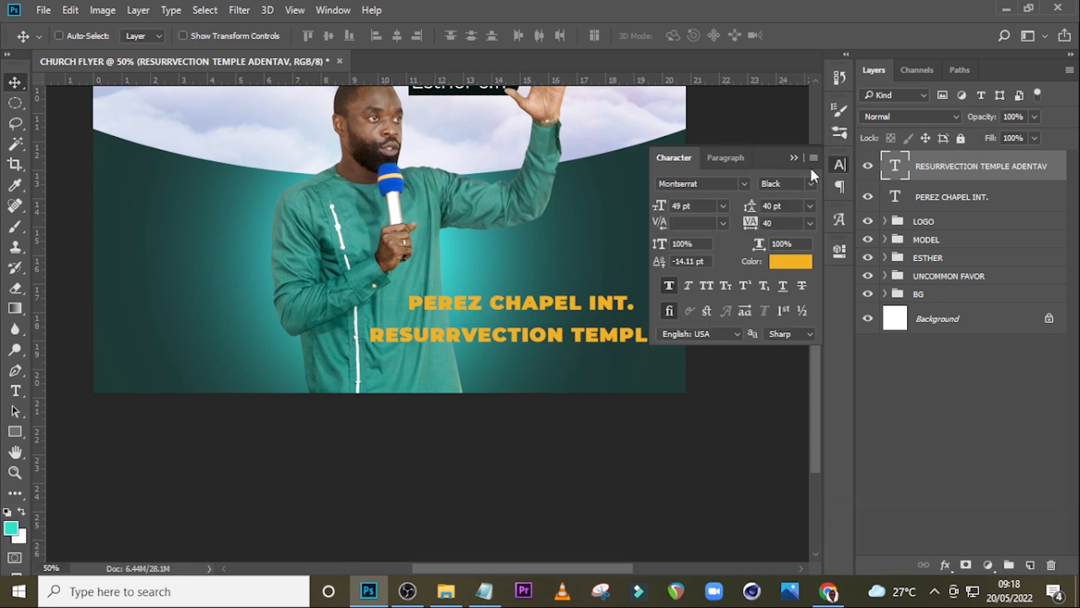
{"action": "left_click", "coordinate": [731, 158]}
{"action": "left_click", "coordinate": [711, 186]}
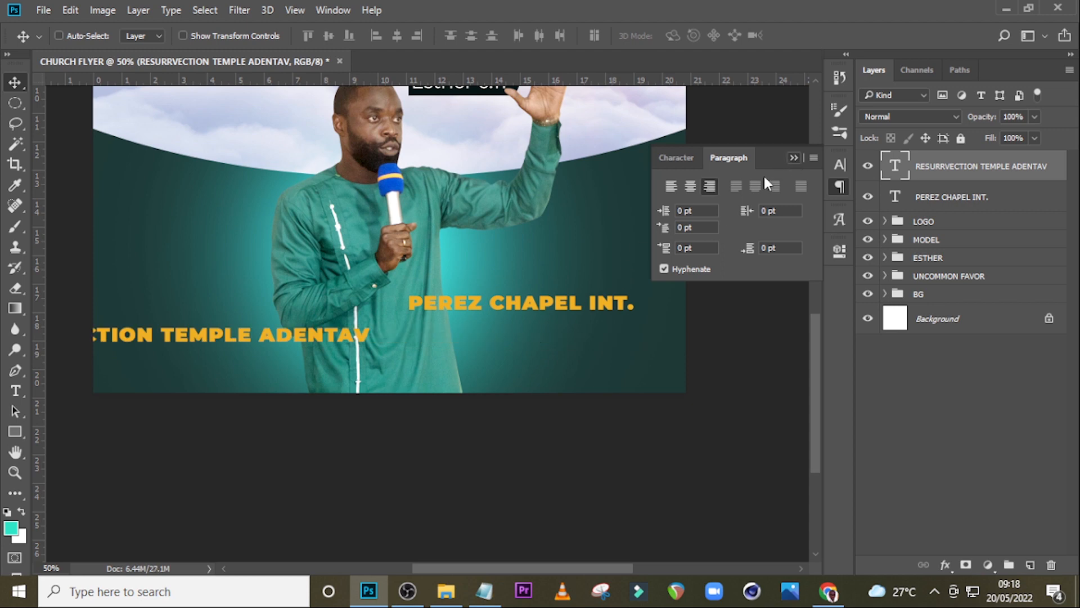
{"action": "left_click_drag", "start_coordinate": [290, 336], "coordinate": [549, 303]}
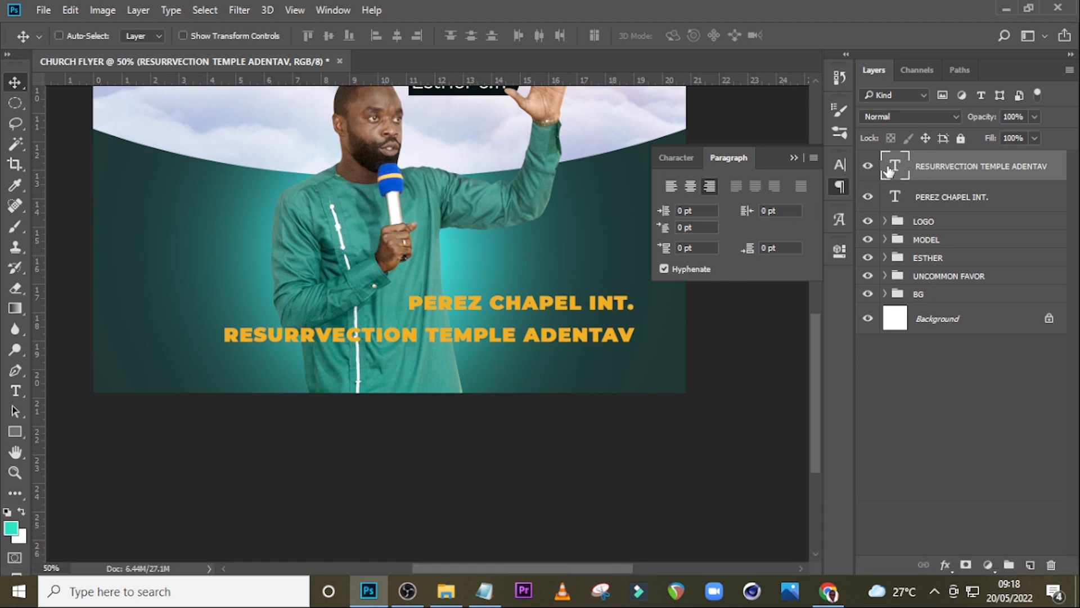
Delete the stray V at the end of ADENTAV and commit the text edit
{"action": "double_click", "coordinate": [893, 166]}
{"action": "left_click_drag", "start_coordinate": [617, 333], "coordinate": [646, 330]}
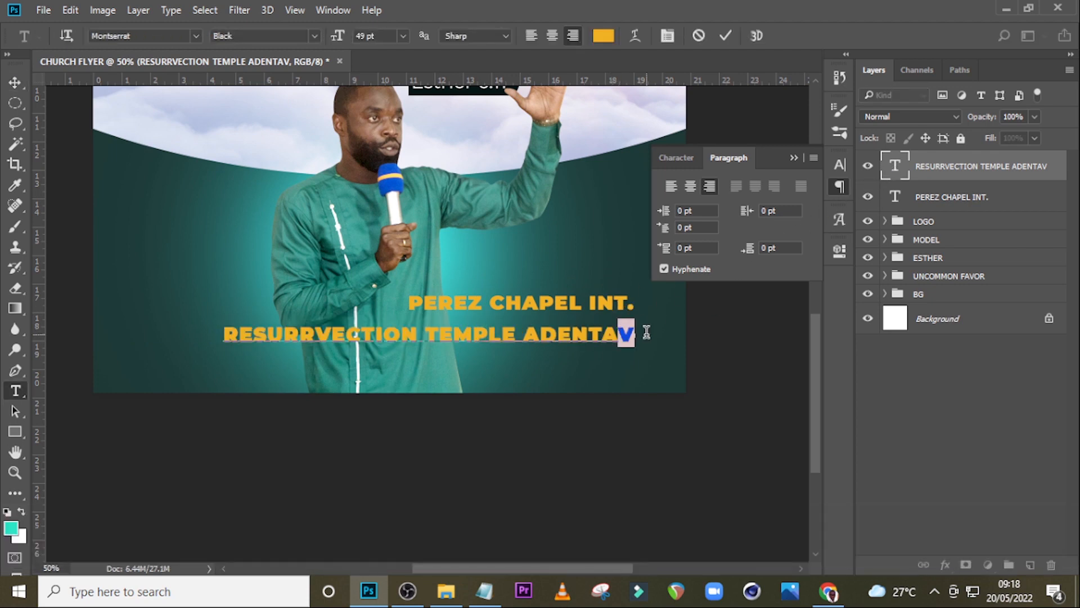
{"action": "key", "text": "BackSpace"}
{"action": "left_click", "coordinate": [890, 176]}
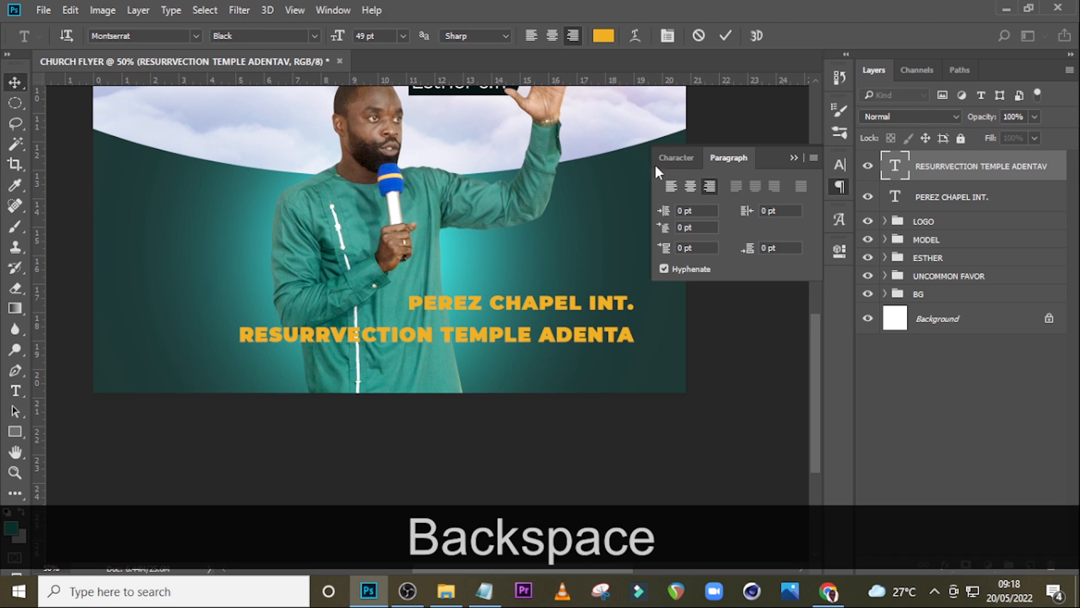
Change the Temple Adenta line to the Medium font style and colour it white (ffffff)
{"action": "left_click", "coordinate": [676, 161]}
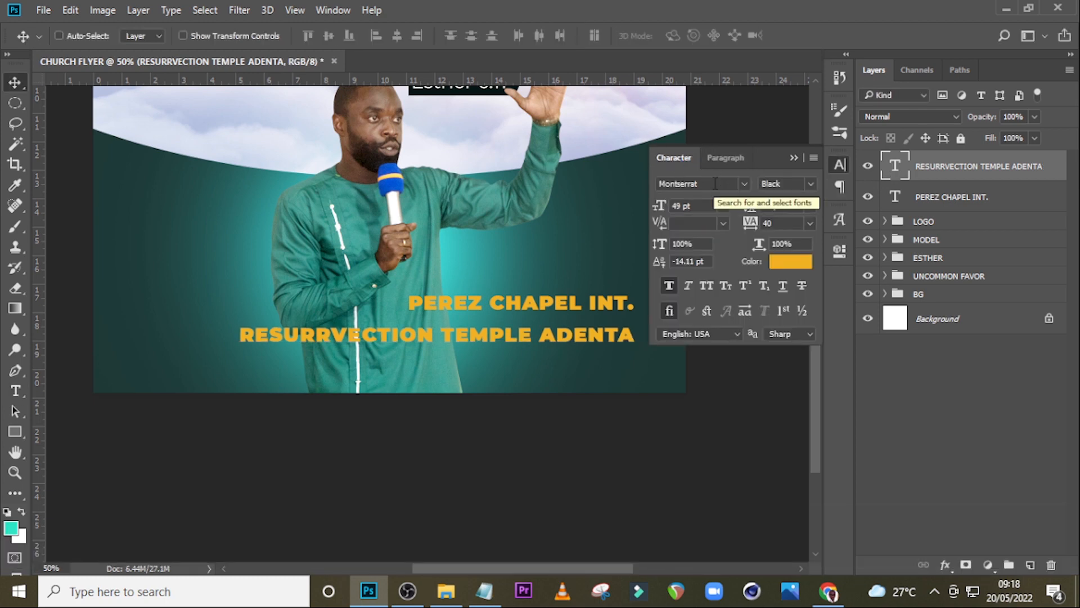
{"action": "left_click", "coordinate": [810, 184]}
{"action": "left_click", "coordinate": [796, 301]}
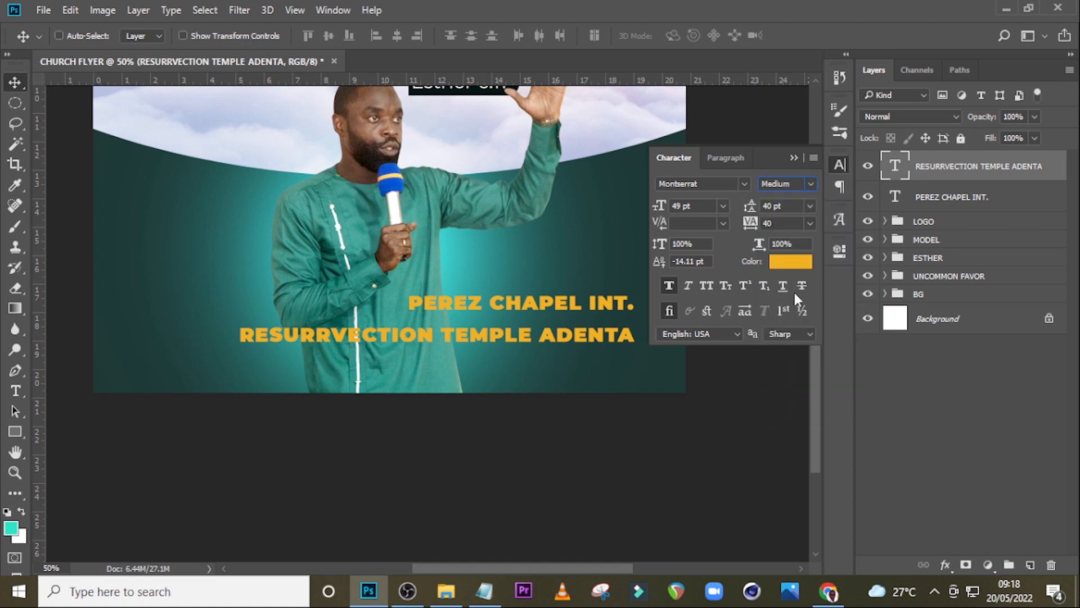
{"action": "left_click", "coordinate": [777, 268]}
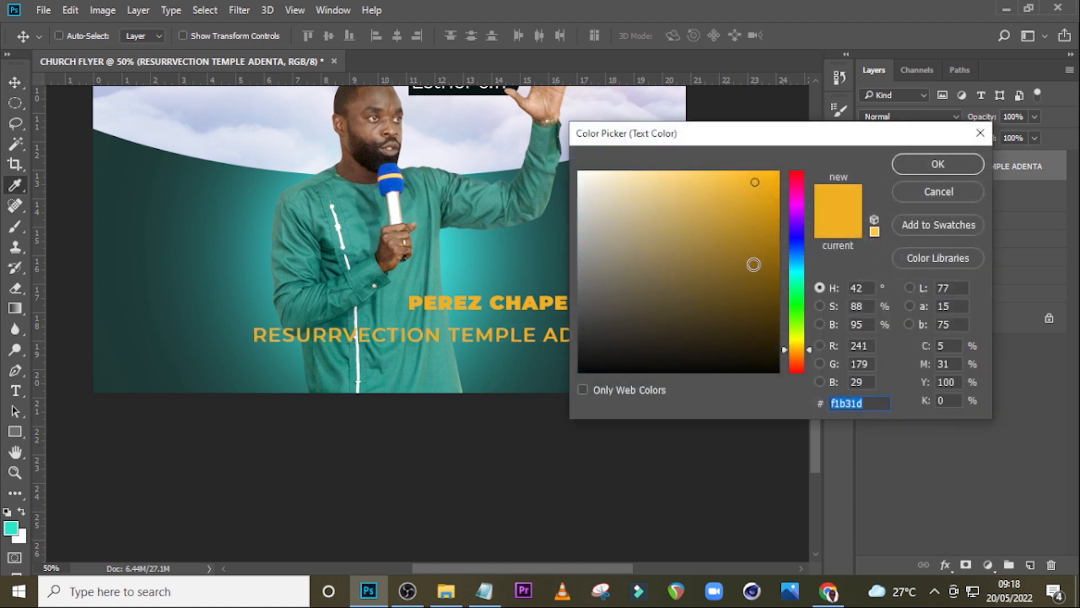
{"action": "left_click", "coordinate": [580, 170]}
{"action": "left_click", "coordinate": [578, 170]}
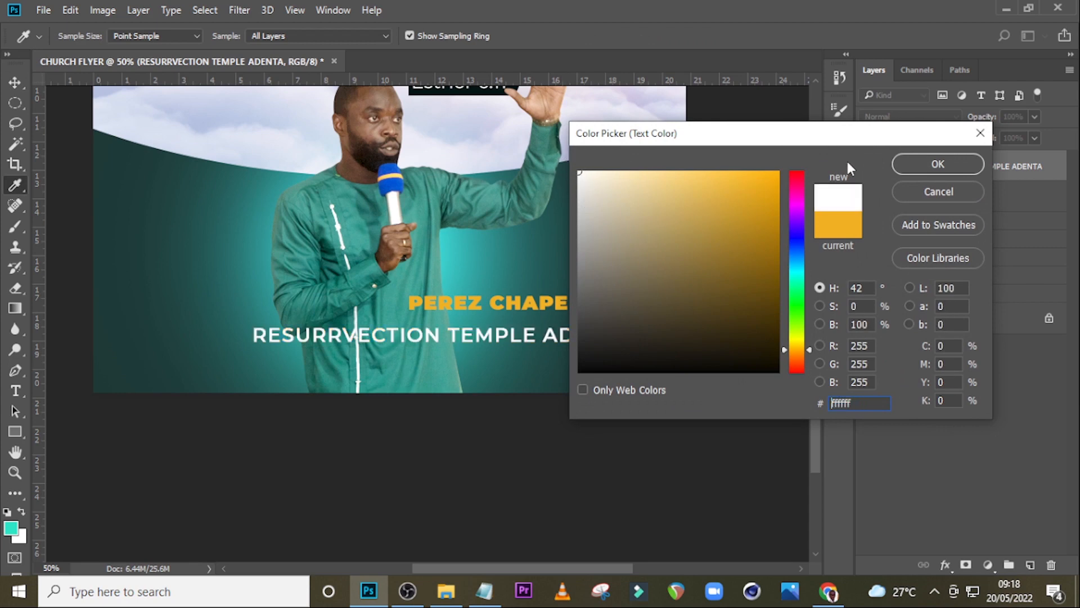
{"action": "left_click", "coordinate": [928, 164]}
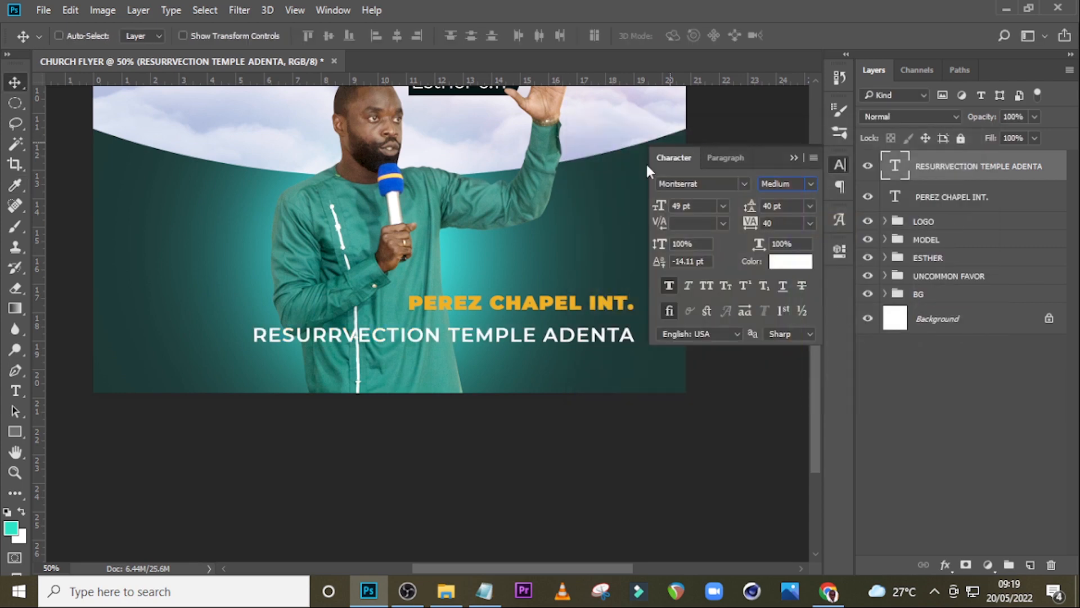
Set the Temple Adenta line to 28 pt with tracking 100 and collapse the character settings
{"action": "left_click", "coordinate": [698, 207]}
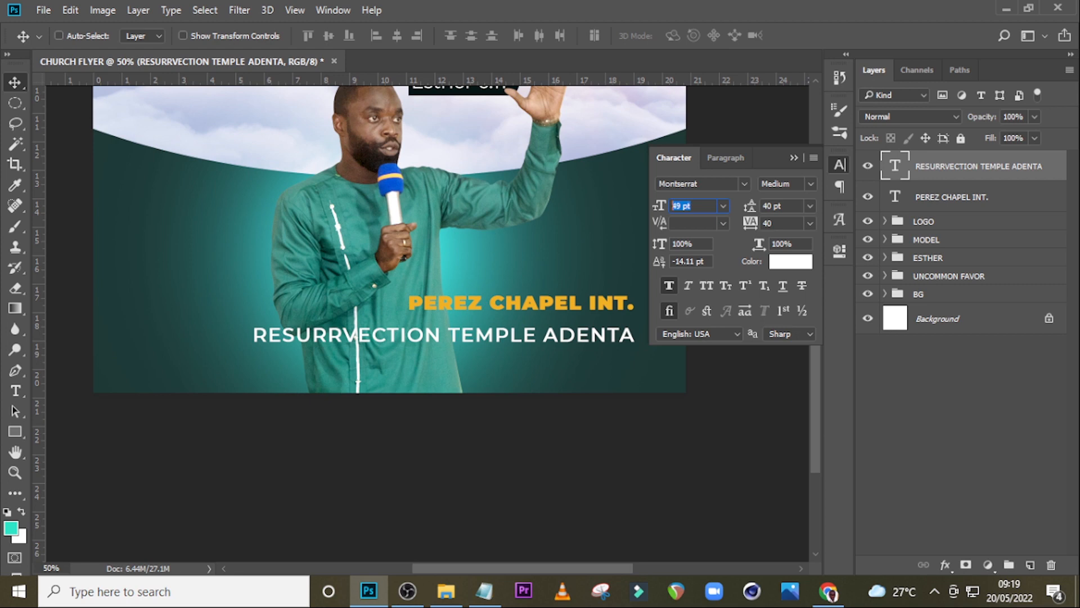
{"action": "type", "text": "28"}
{"action": "key", "text": "Return"}
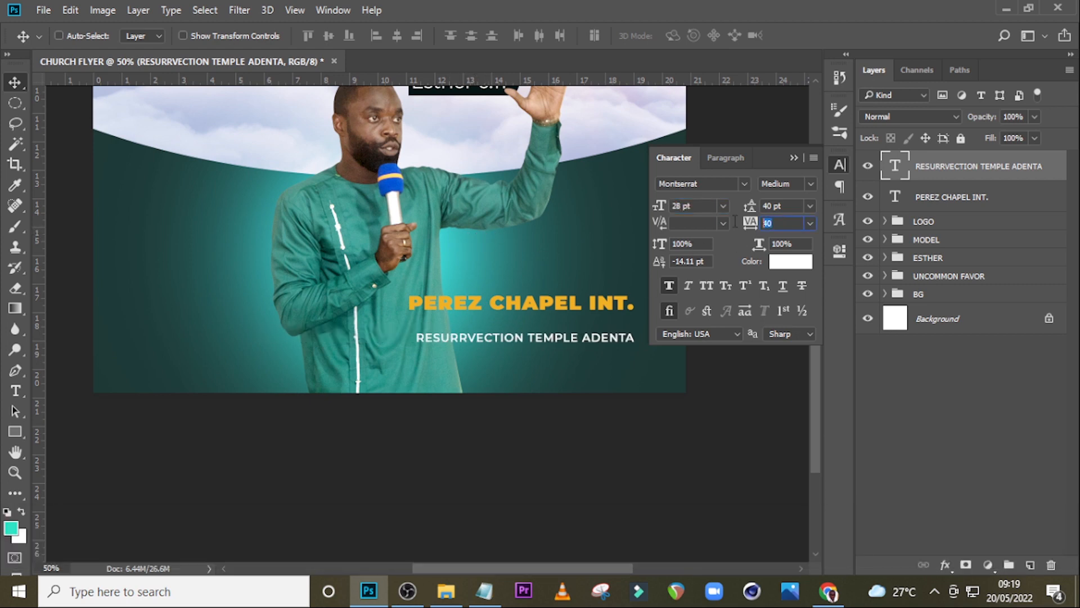
{"action": "type", "text": "100"}
{"action": "key", "text": "Return"}
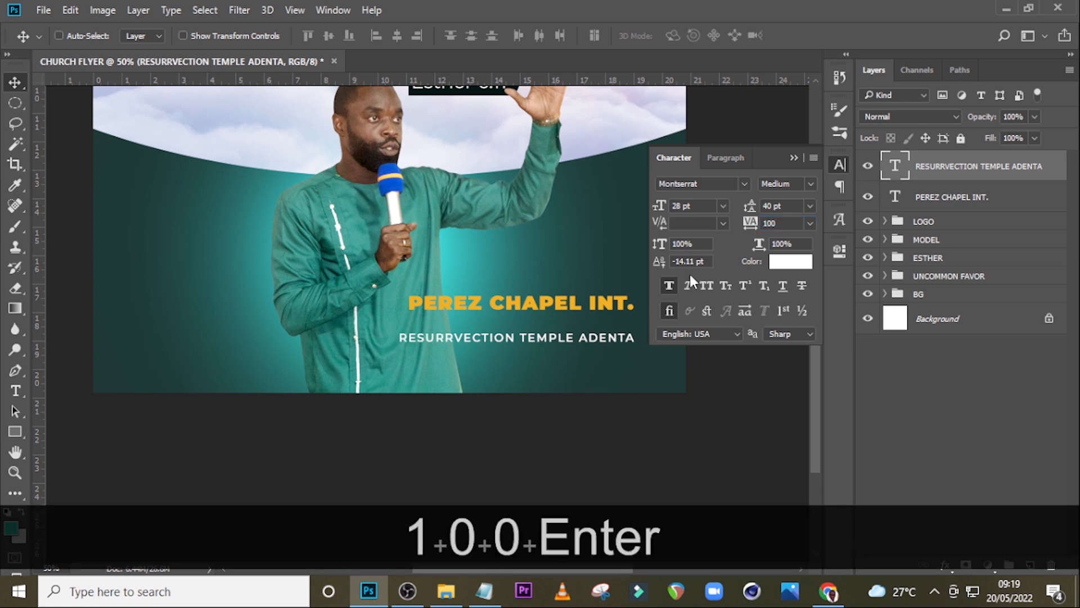
{"action": "left_click", "coordinate": [793, 157]}
Nudge the Temple Adenta line up until it sits just beneath PEREZ CHAPEL INT
{"action": "key", "text": "v"}
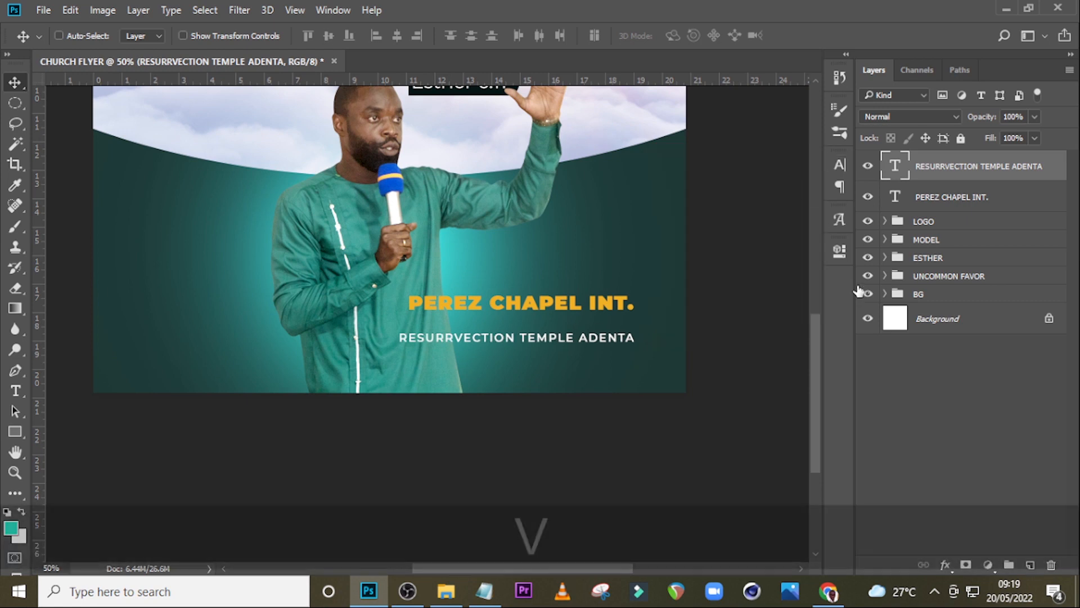
{"action": "key", "text": "Up"}
{"action": "key", "text": "shift+Up"}
{"action": "key", "text": "shift+Up"}
{"action": "key", "text": "shift+Up"}
{"action": "key", "text": "shift+Up"}
{"action": "key", "text": "shift+Up"}
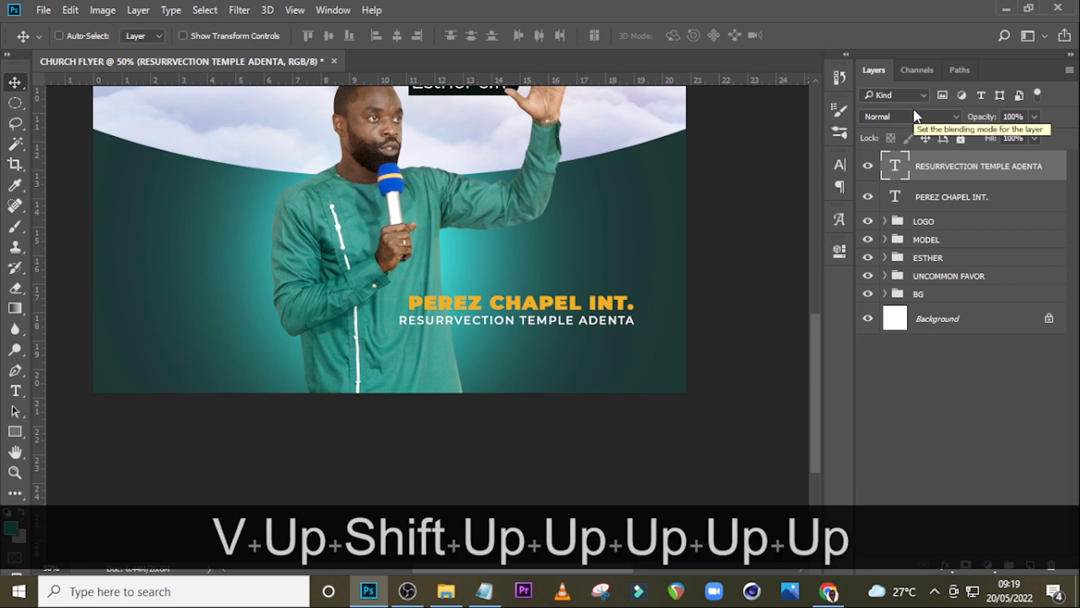
{"action": "key", "text": "shift+Up"}
Duplicate the Temple Adenta text layer and move the copy down directly below the original line
{"action": "key", "text": "ctrl+j"}
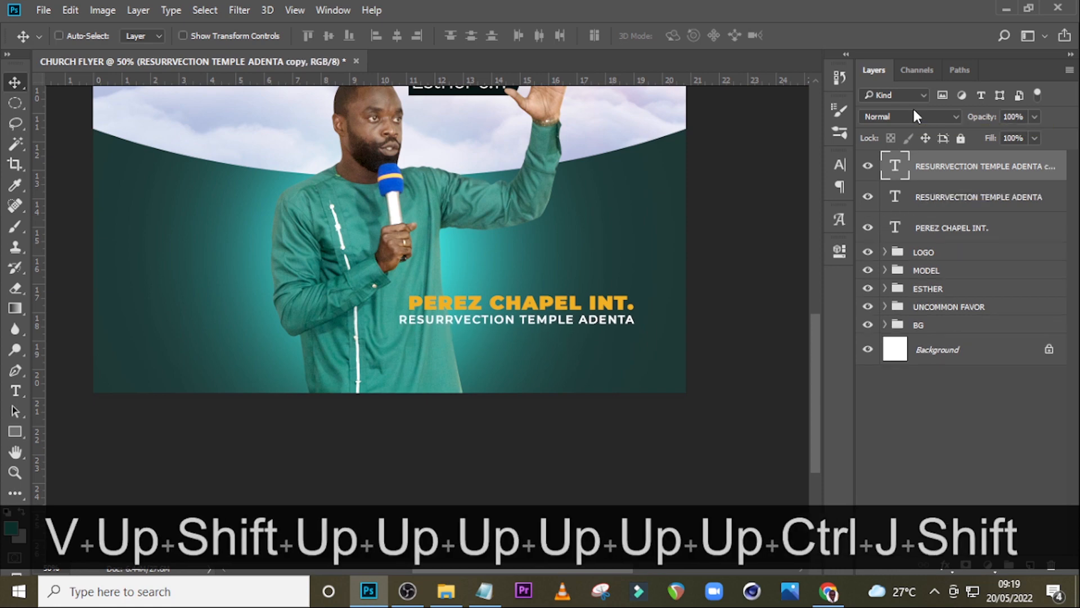
{"action": "key", "text": "shift+Down"}
{"action": "key", "text": "shift+Down"}
{"action": "key", "text": "shift+Down"}
{"action": "key", "text": "shift+Down"}
{"action": "key", "text": "shift+Down"}
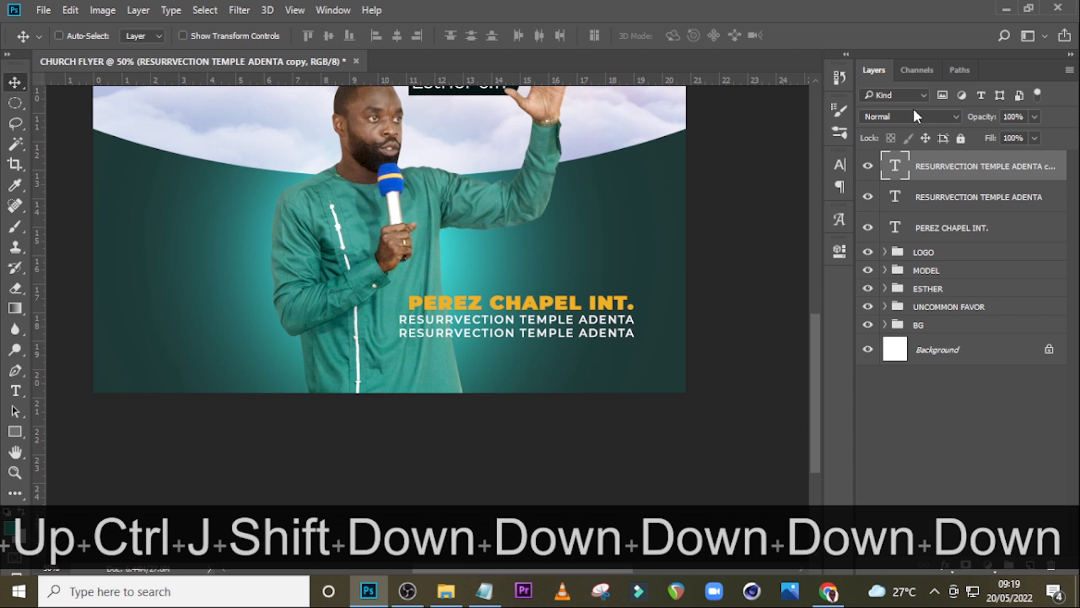
Replace the duplicated line's text with the venue's street address copied from the 125.txt note
{"action": "left_click", "coordinate": [483, 591]}
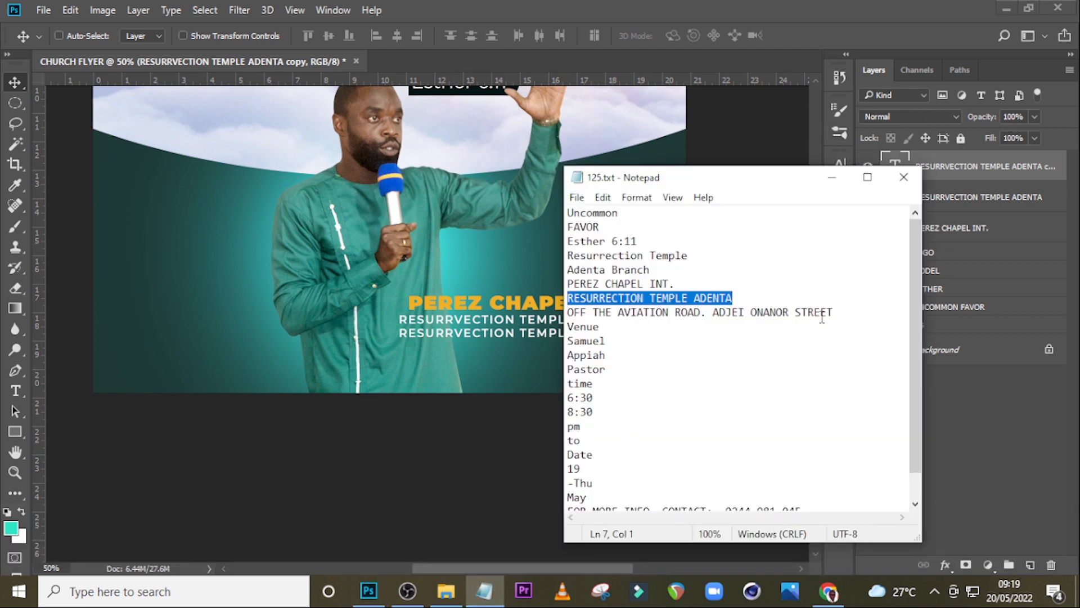
{"action": "left_click", "coordinate": [805, 306]}
{"action": "left_click_drag", "start_coordinate": [587, 315], "coordinate": [835, 313]}
{"action": "key", "text": "ctrl+c"}
{"action": "left_click", "coordinate": [696, 3]}
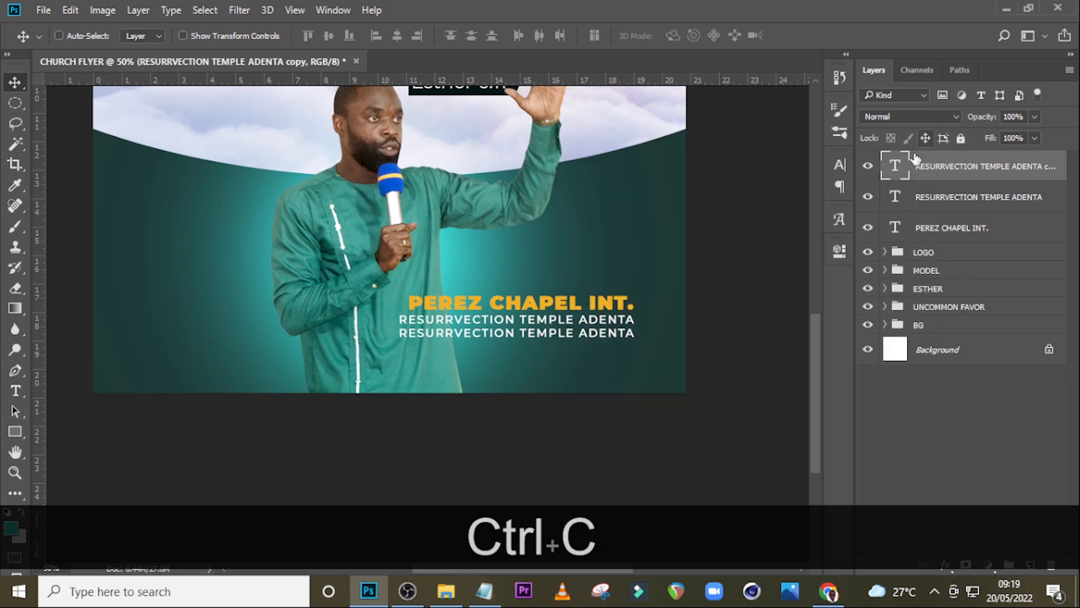
{"action": "double_click", "coordinate": [899, 165]}
{"action": "key", "text": "ctrl+v"}
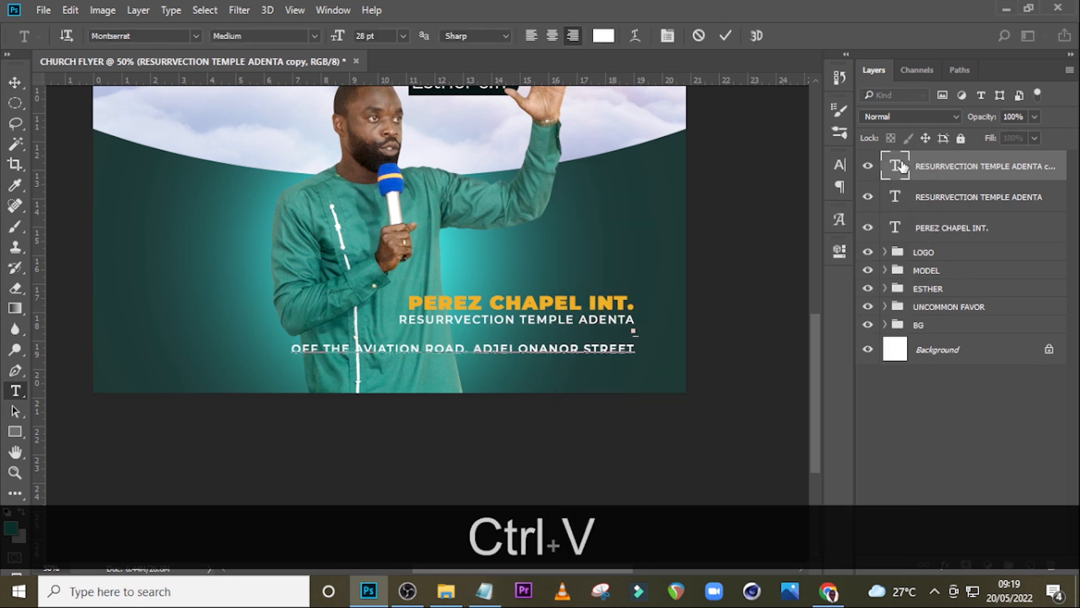
{"action": "left_click", "coordinate": [904, 166]}
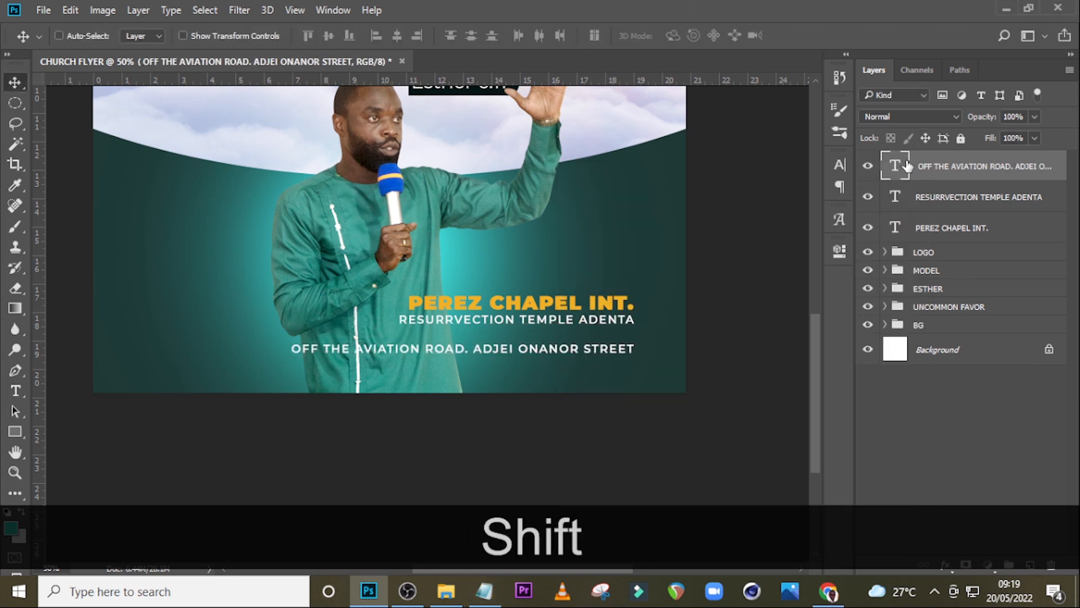
Nudge the street address line up so it sits close below the Temple Adenta line
{"action": "key", "text": "shift+Up"}
{"action": "key", "text": "shift+Up"}
{"action": "key", "text": "shift+Up"}
{"action": "key", "text": "shift+Up"}
{"action": "key", "text": "shift+Up"}
{"action": "key", "text": "shift+Up"}
{"action": "key", "text": "shift+Up"}
{"action": "key", "text": "shift+Up"}
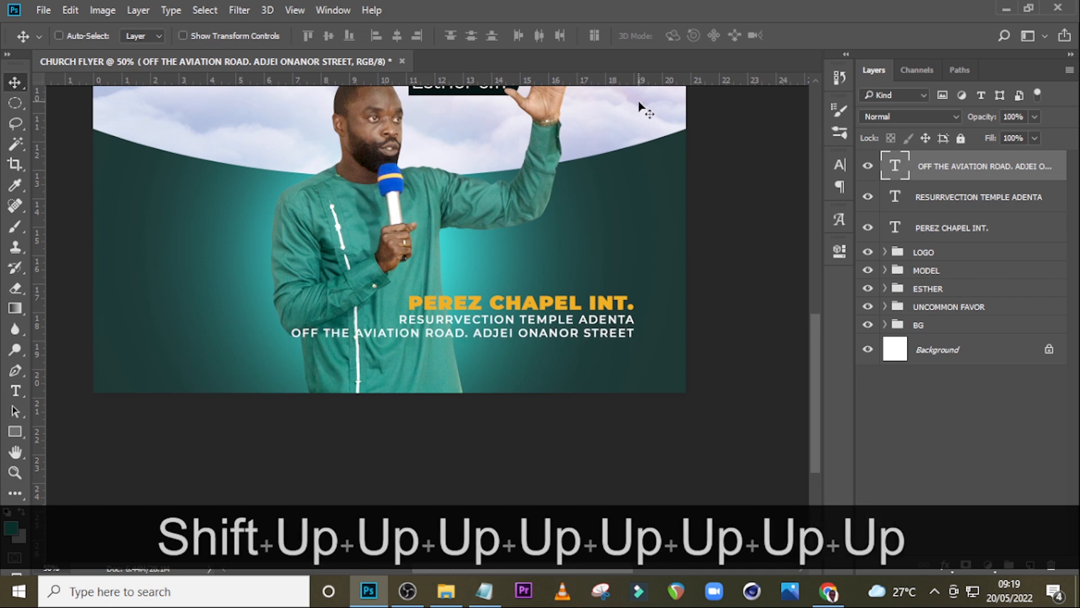
Reduce the street address line's font size to 19 pt and collapse the character settings
{"action": "left_click", "coordinate": [840, 163]}
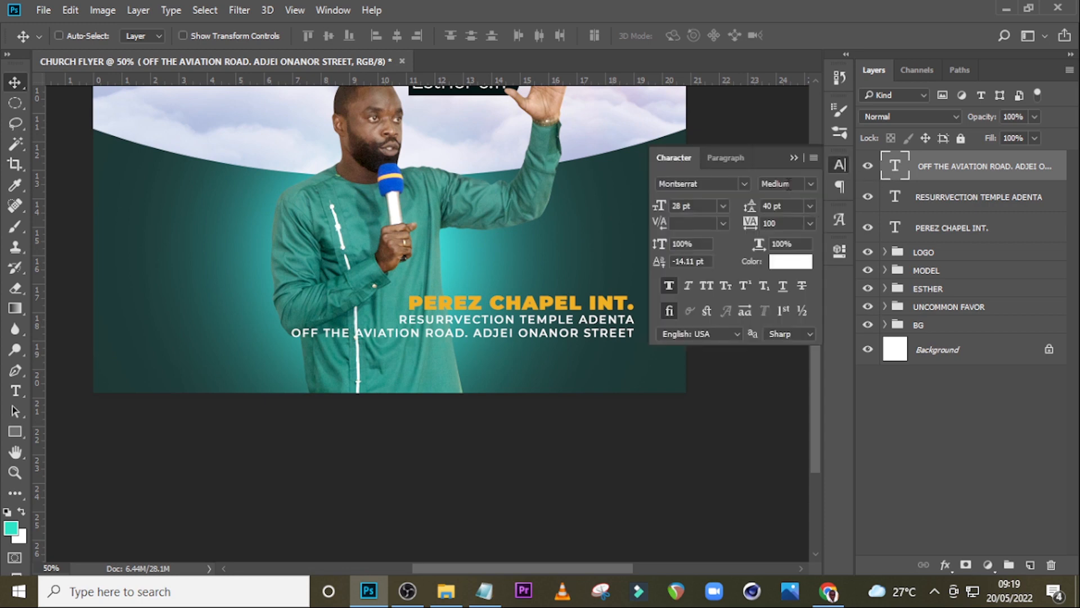
{"action": "left_click", "coordinate": [655, 206]}
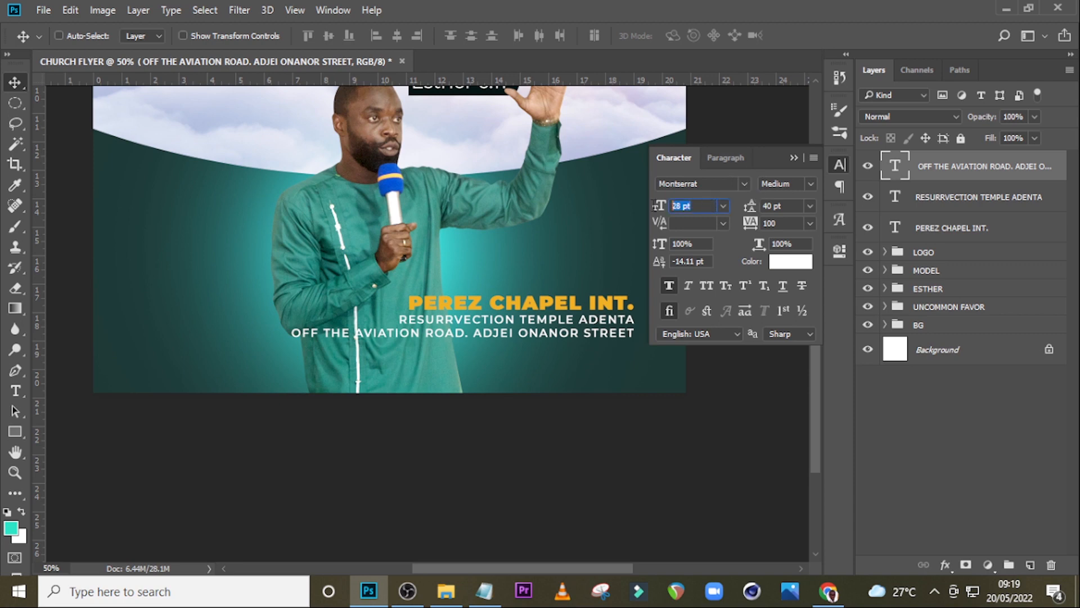
{"action": "type", "text": "18"}
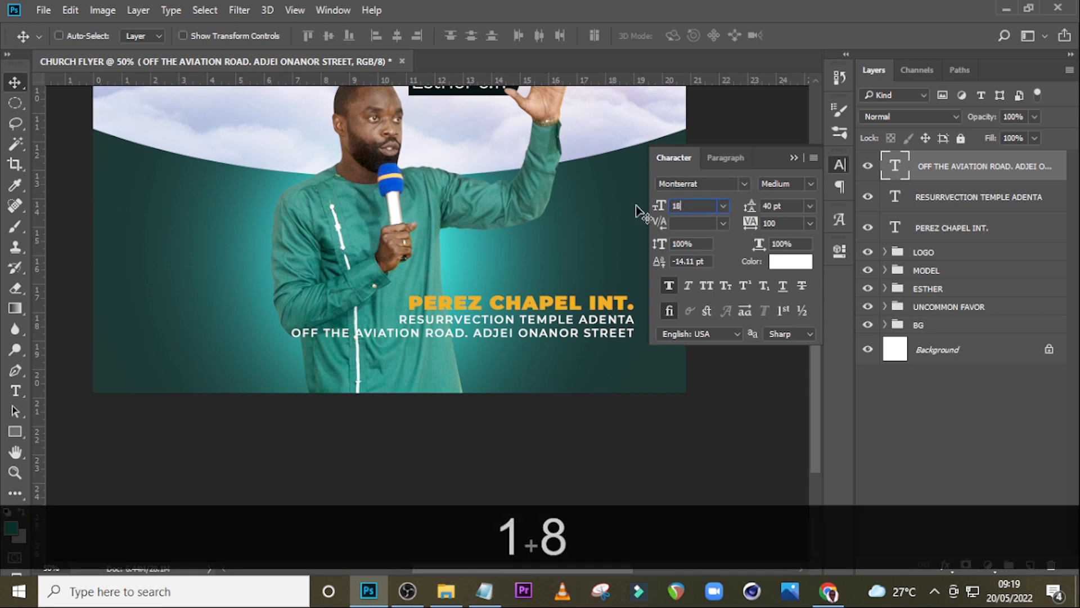
{"action": "key", "text": "Return"}
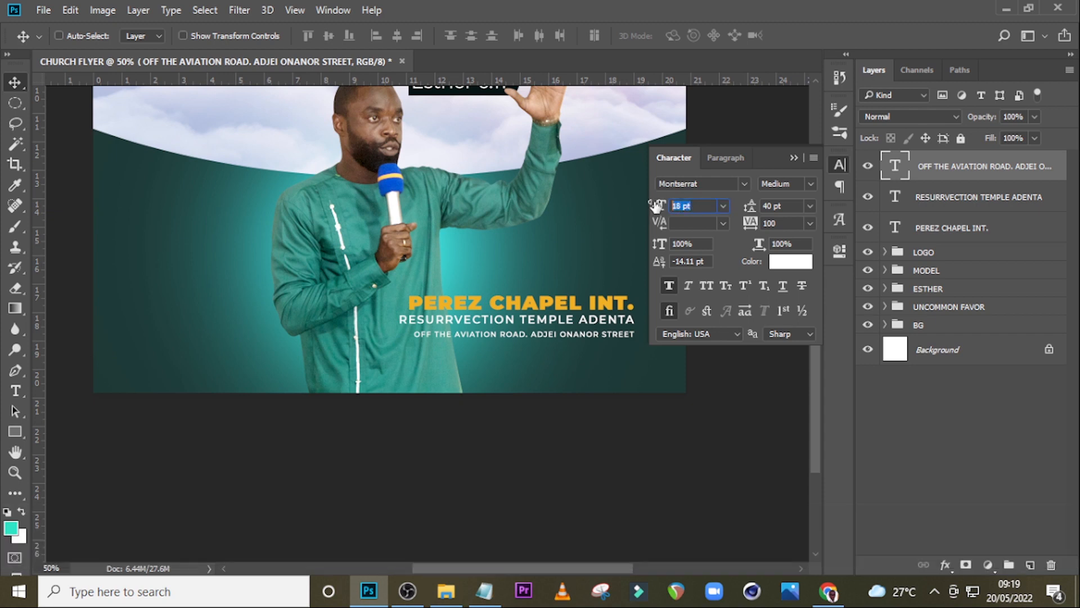
{"action": "type", "text": "19"}
{"action": "key", "text": "Return"}
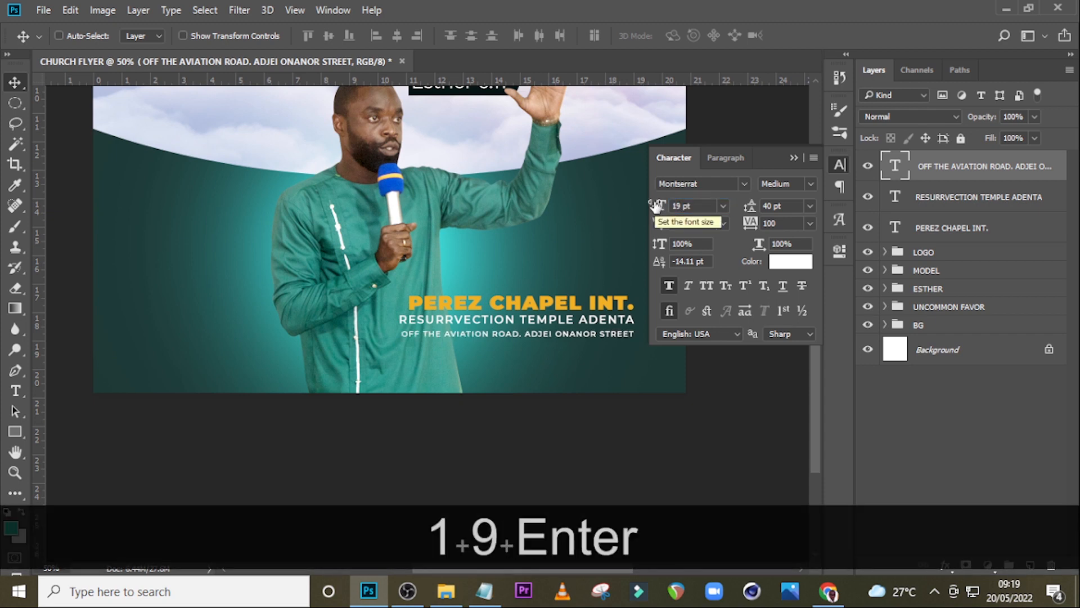
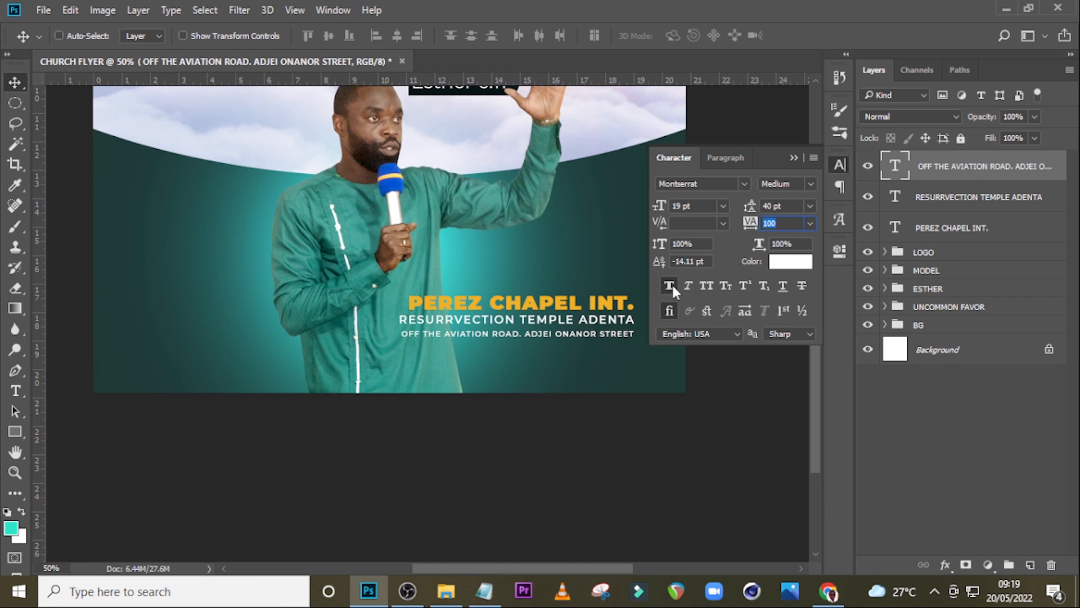
{"action": "left_click", "coordinate": [792, 161]}
Nudge the smaller street address line slightly up to tighten its gap beneath the Temple Adenta line
{"action": "key", "text": "Up"}
{"action": "key", "text": "Up"}
{"action": "key", "text": "Up"}
{"action": "key", "text": "Up"}
Select the Temple Adenta text layer and open its character settings
{"action": "key", "text": "alt+bracketleft"}
{"action": "left_click", "coordinate": [838, 188]}
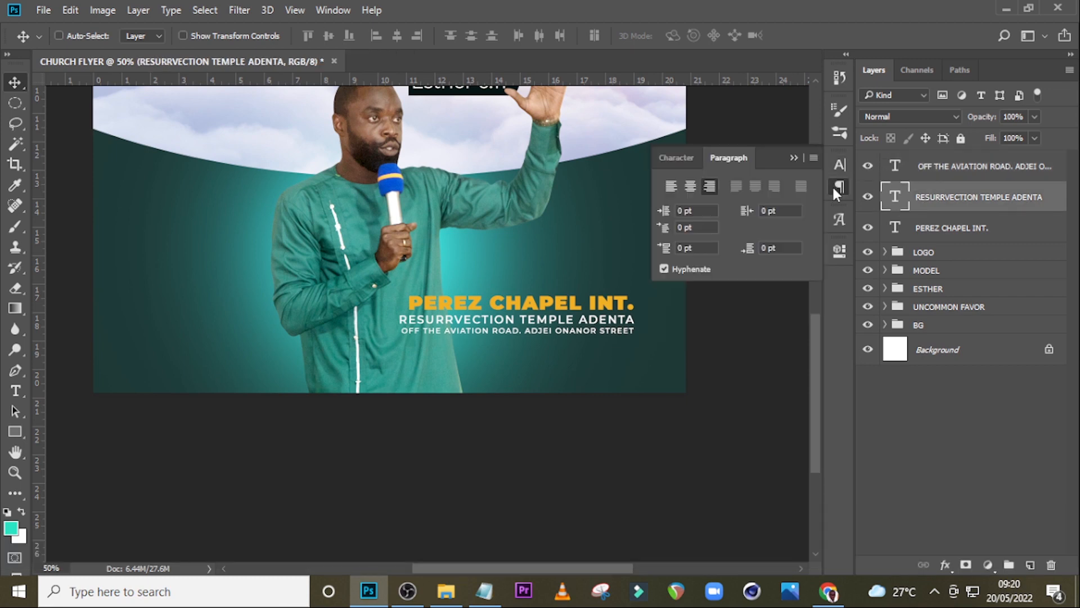
{"action": "left_click", "coordinate": [673, 153]}
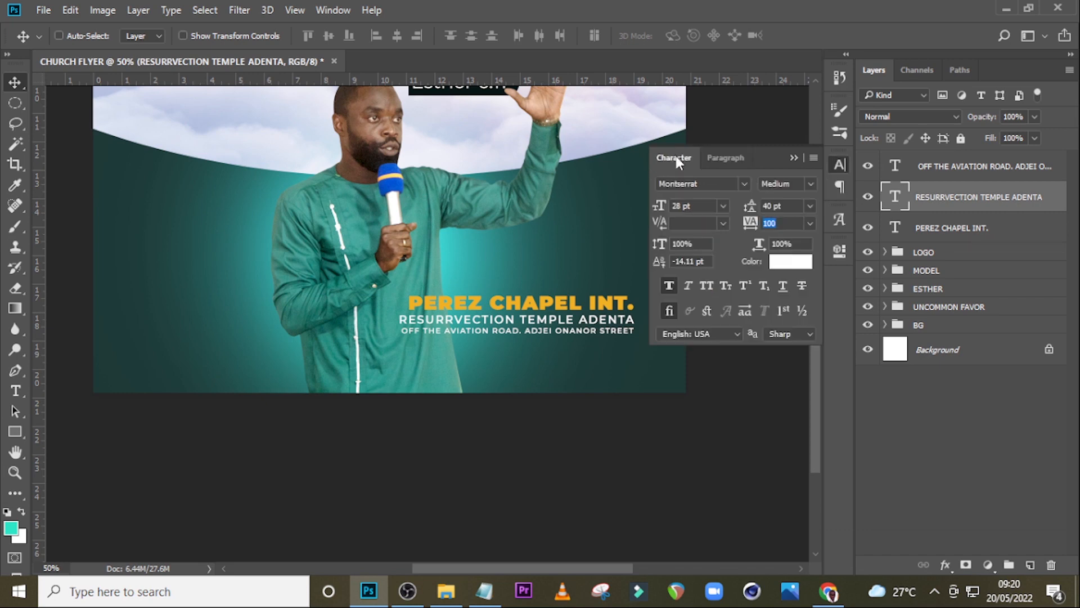
Set the tracking of the RESURRVECTION TEMPLE ADENTA line to 0 and nudge it vertically together with the street line below it
{"action": "left_click", "coordinate": [788, 222]}
{"action": "type", "text": "0"}
{"action": "key", "text": "Return"}
{"action": "key", "text": "Down"}
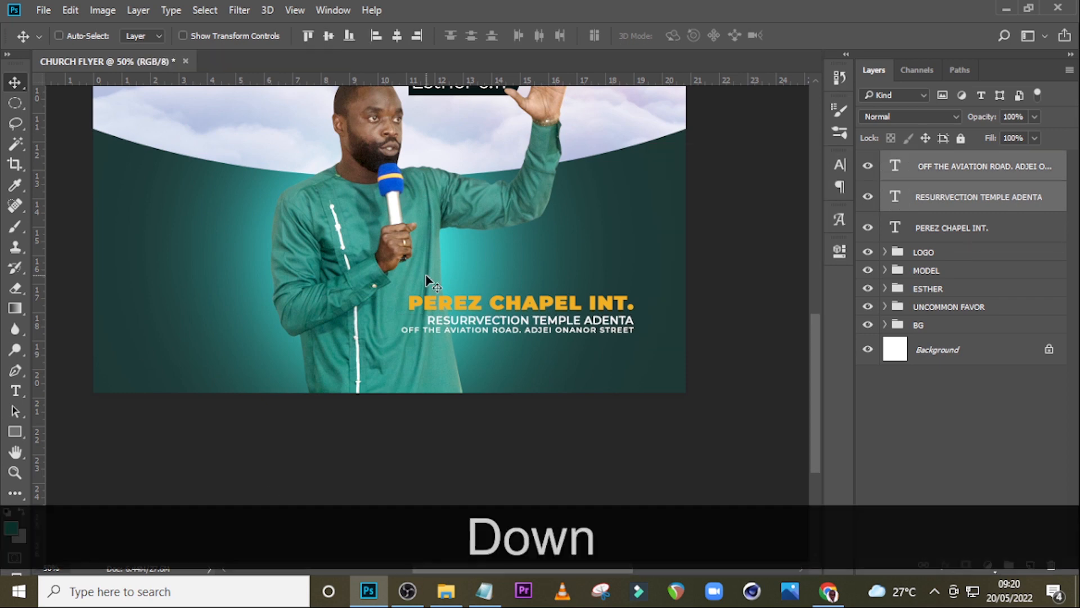
{"action": "key", "text": "Up"}
Draw a black rectangle about 646 × 150 px around the church details and place it behind the three text lines
{"action": "left_click", "coordinate": [14, 432]}
{"action": "left_click_drag", "start_coordinate": [386, 286], "coordinate": [580, 371]}
{"action": "double_click", "coordinate": [896, 162]}
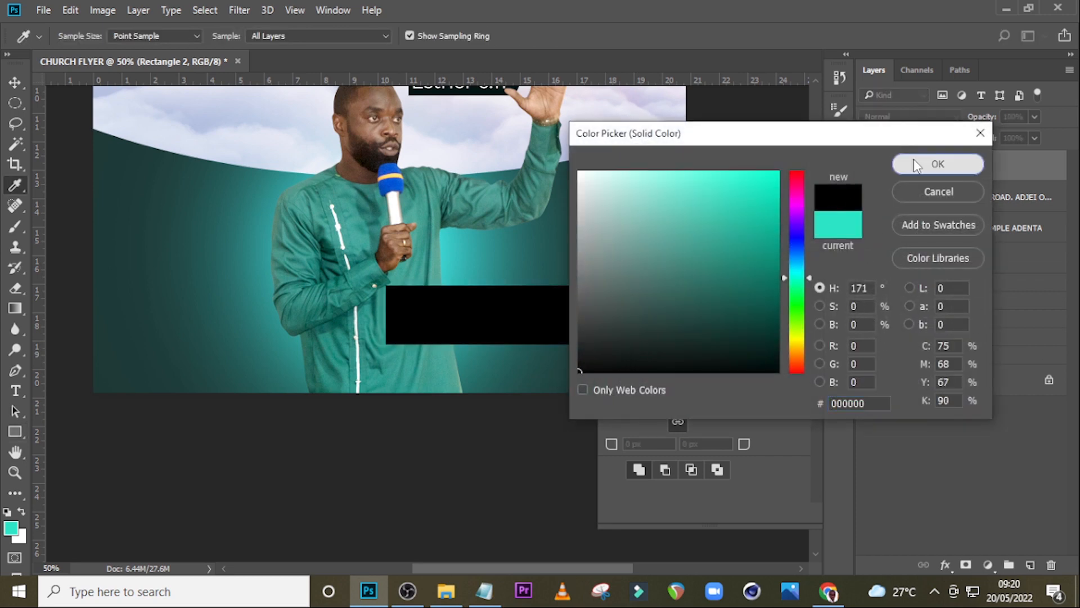
{"action": "left_click", "coordinate": [917, 164]}
{"action": "left_click_drag", "start_coordinate": [964, 169], "coordinate": [961, 264]}
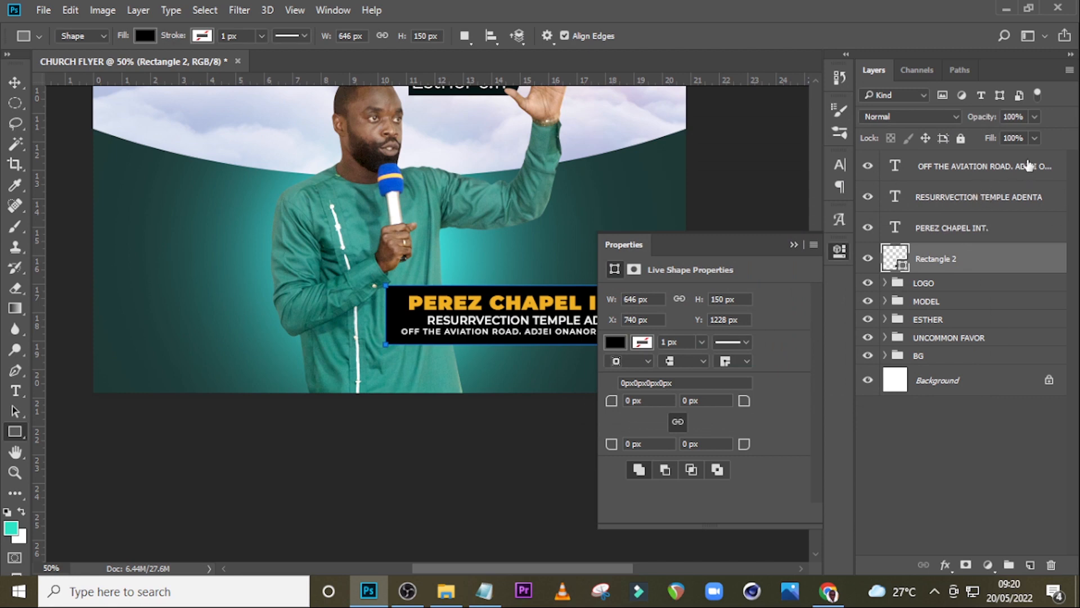
Set the opacity of the black rectangle behind the church details to 62%
{"action": "left_click", "coordinate": [1023, 117]}
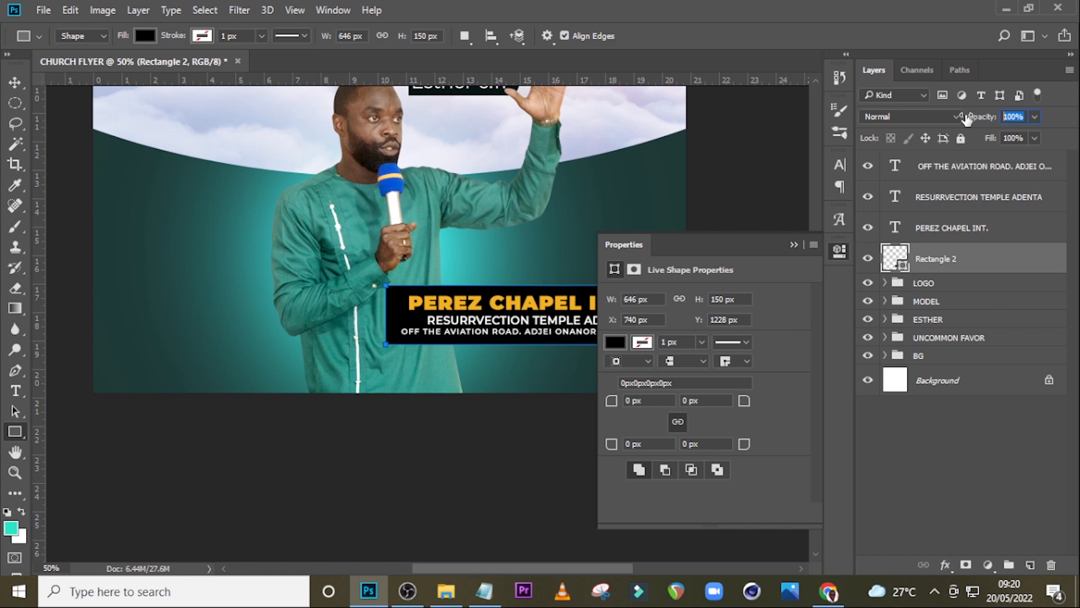
{"action": "type", "text": "62"}
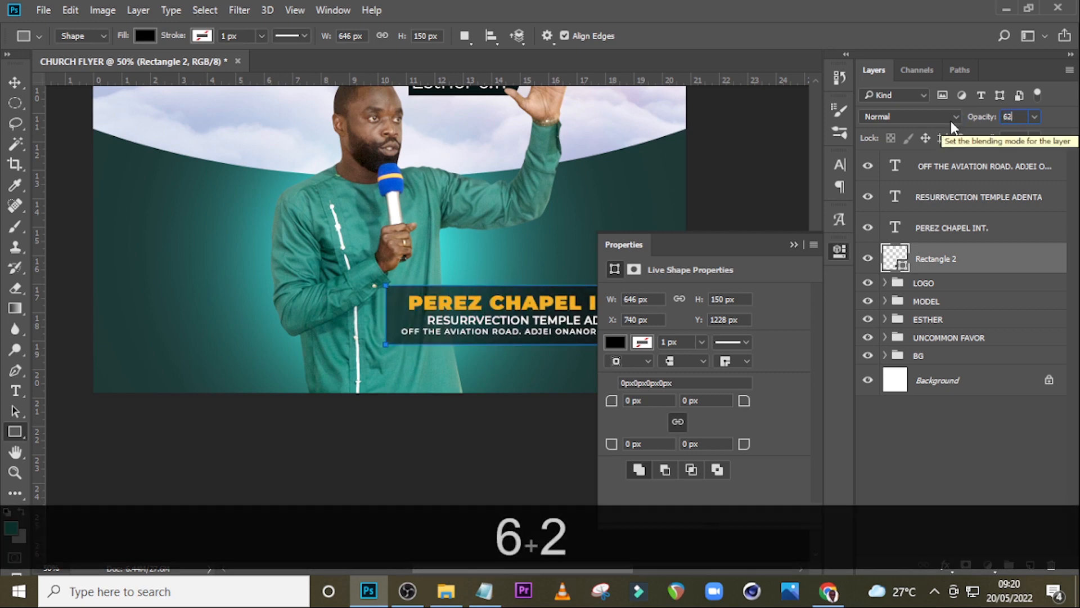
{"action": "key", "text": "Return"}
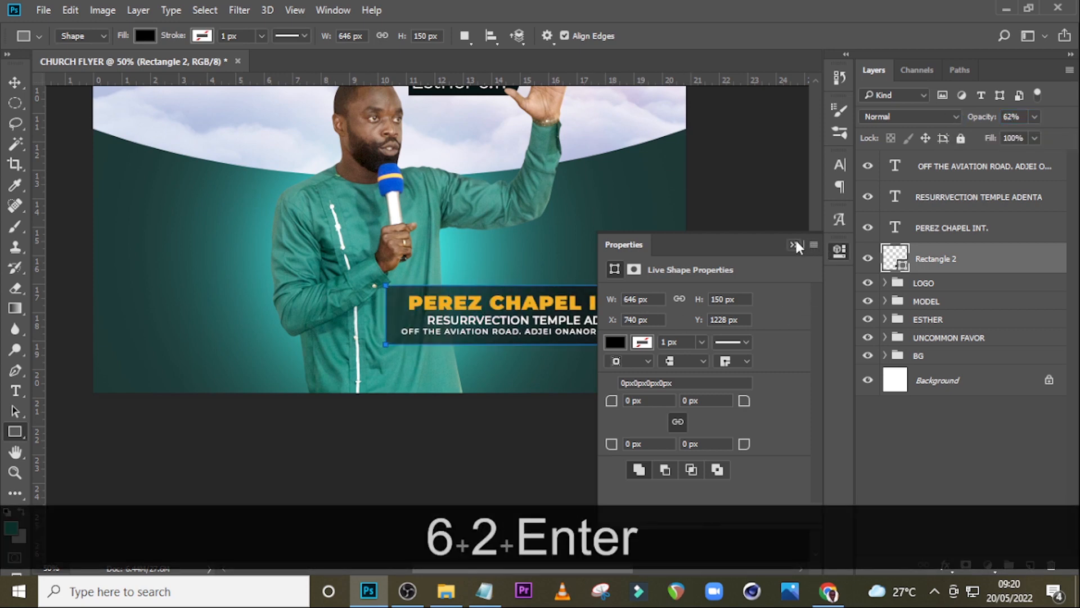
{"action": "left_click", "coordinate": [795, 243]}
Add a text line above the black box reading "Venue", copied from the 125.txt notes file
{"action": "key", "text": "t"}
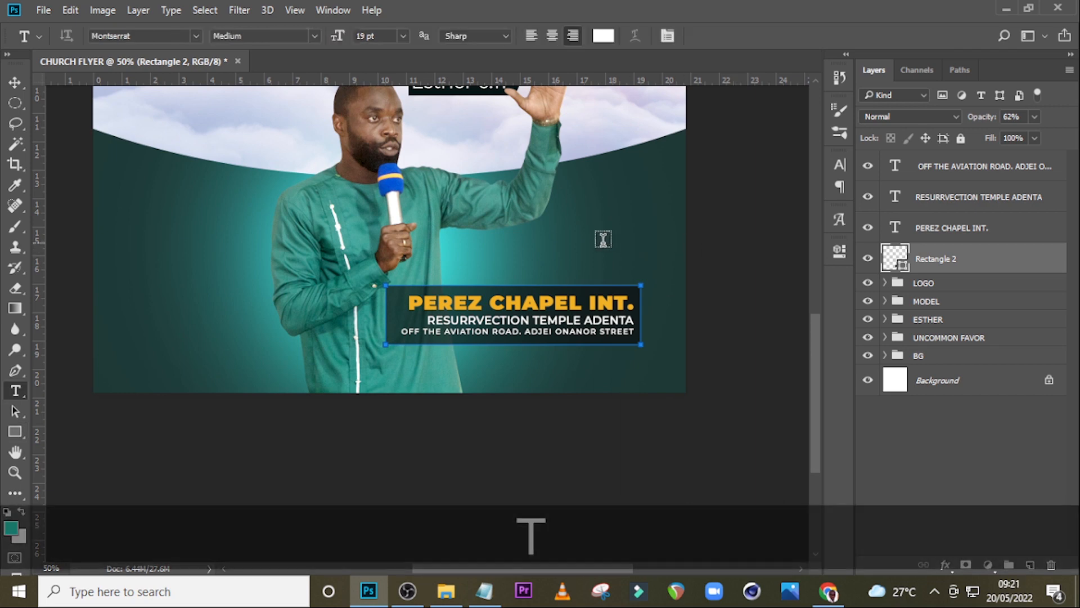
{"action": "left_click", "coordinate": [571, 247]}
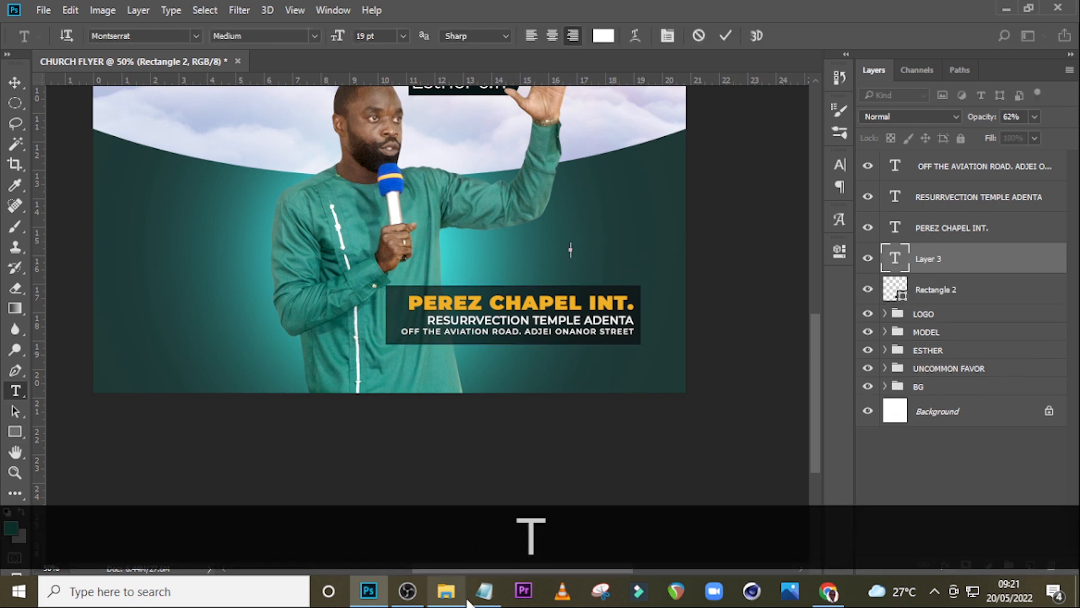
{"action": "left_click", "coordinate": [483, 591]}
{"action": "double_click", "coordinate": [585, 327]}
{"action": "key", "text": "ctrl+c"}
{"action": "left_click", "coordinate": [934, 259]}
{"action": "key", "text": "ctrl+v"}
Set the Venue text in the Constantia font with the Bold style
{"action": "left_click", "coordinate": [839, 167]}
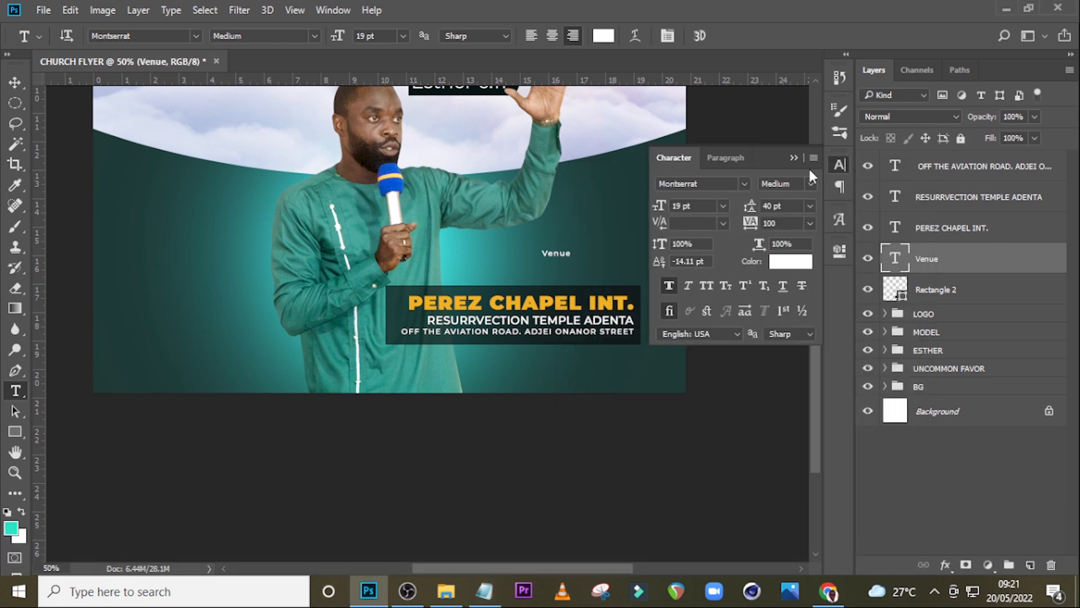
{"action": "left_click", "coordinate": [738, 183]}
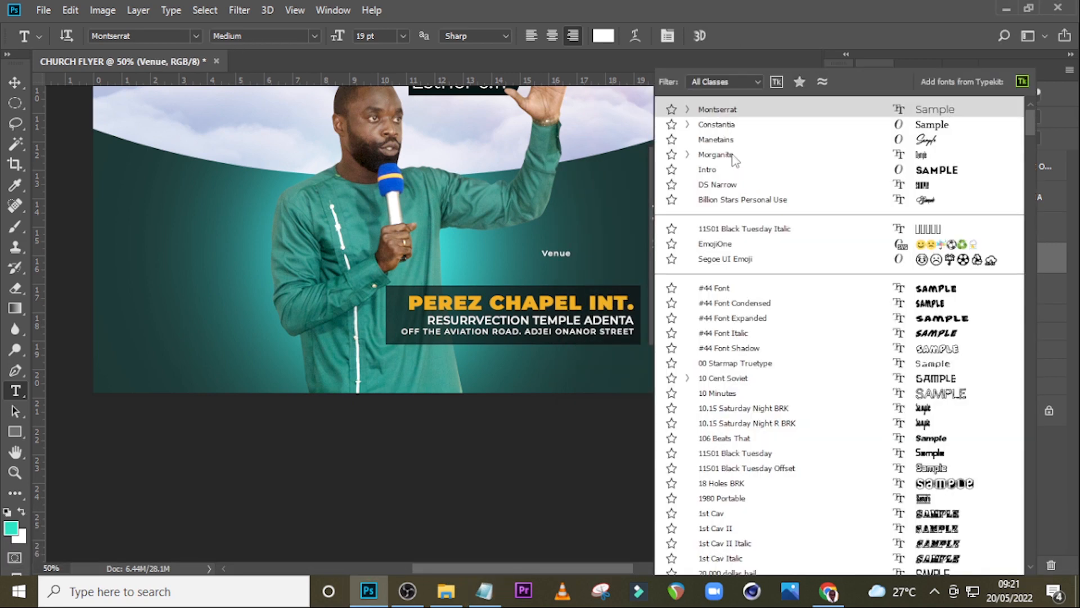
{"action": "left_click", "coordinate": [718, 123]}
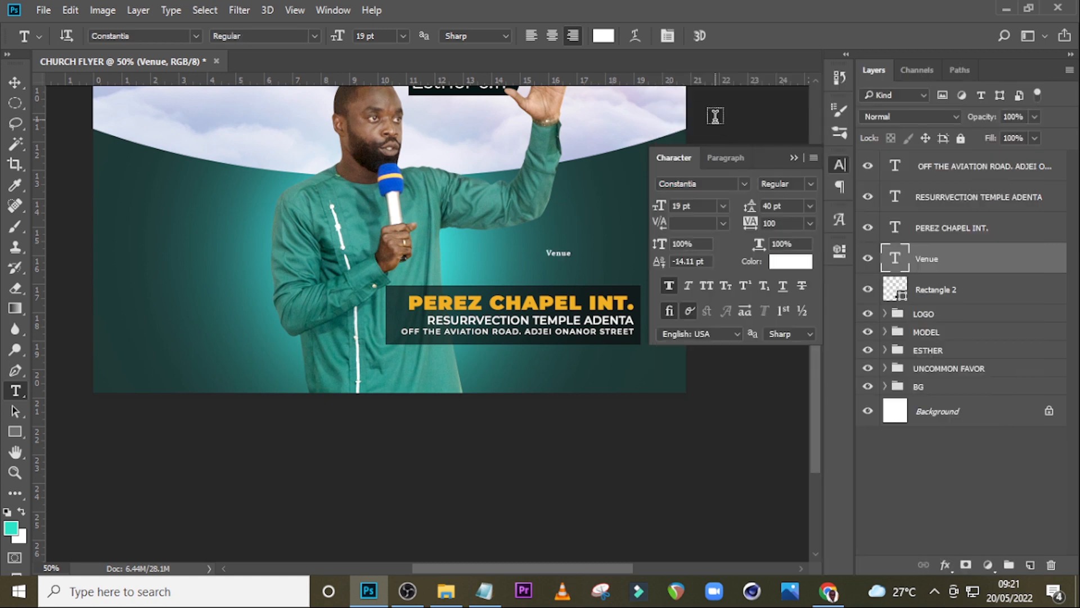
{"action": "left_click", "coordinate": [808, 185]}
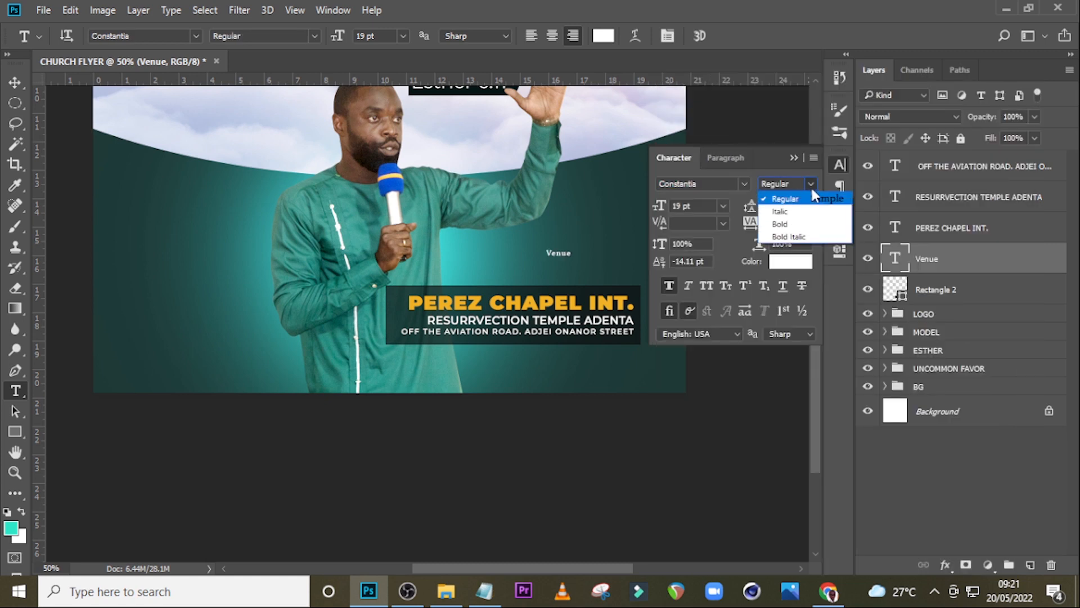
{"action": "left_click", "coordinate": [796, 223]}
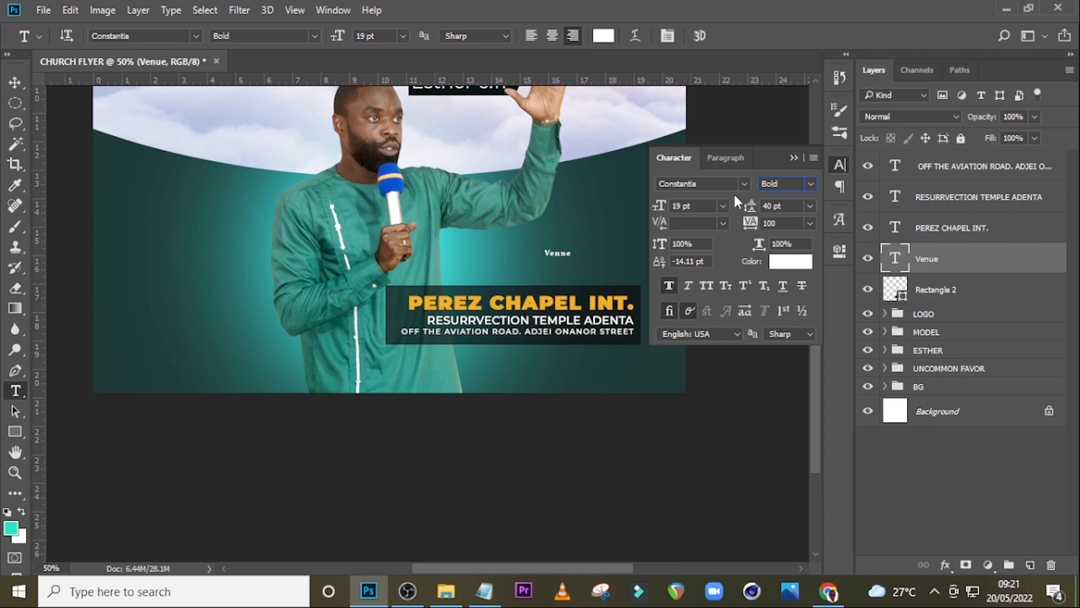
Set the Venue text's size to 27 pt and its tracking to 40
{"action": "left_click", "coordinate": [703, 207]}
{"action": "type", "text": "27"}
{"action": "key", "text": "Return"}
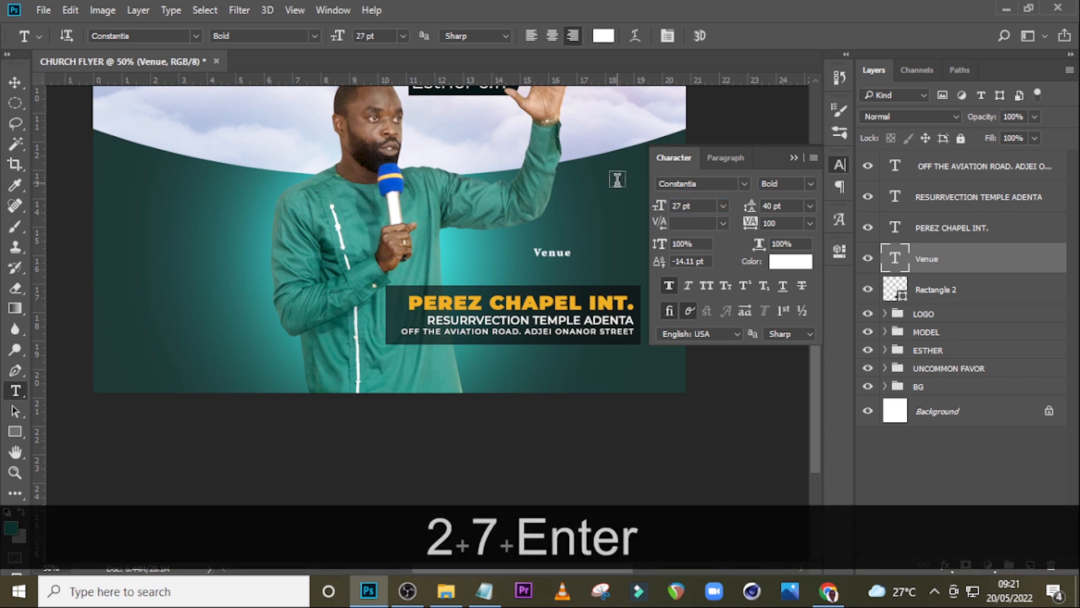
{"action": "left_click", "coordinate": [784, 223]}
{"action": "type", "text": "40"}
{"action": "key", "text": "Return"}
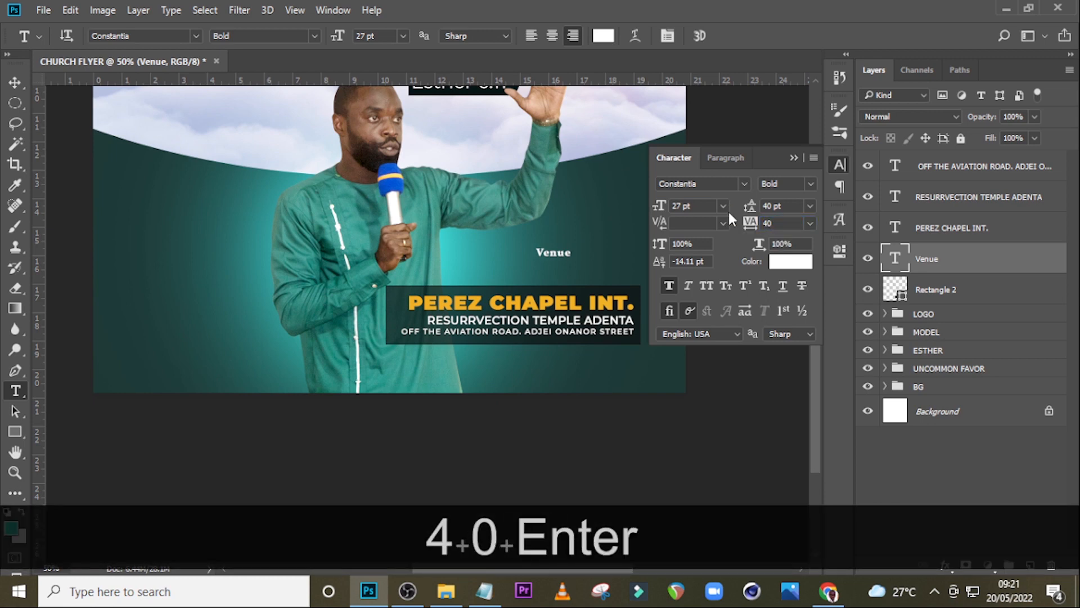
Colour the Venue text with the dark green sampled from the flyer's background
{"action": "left_click", "coordinate": [786, 263]}
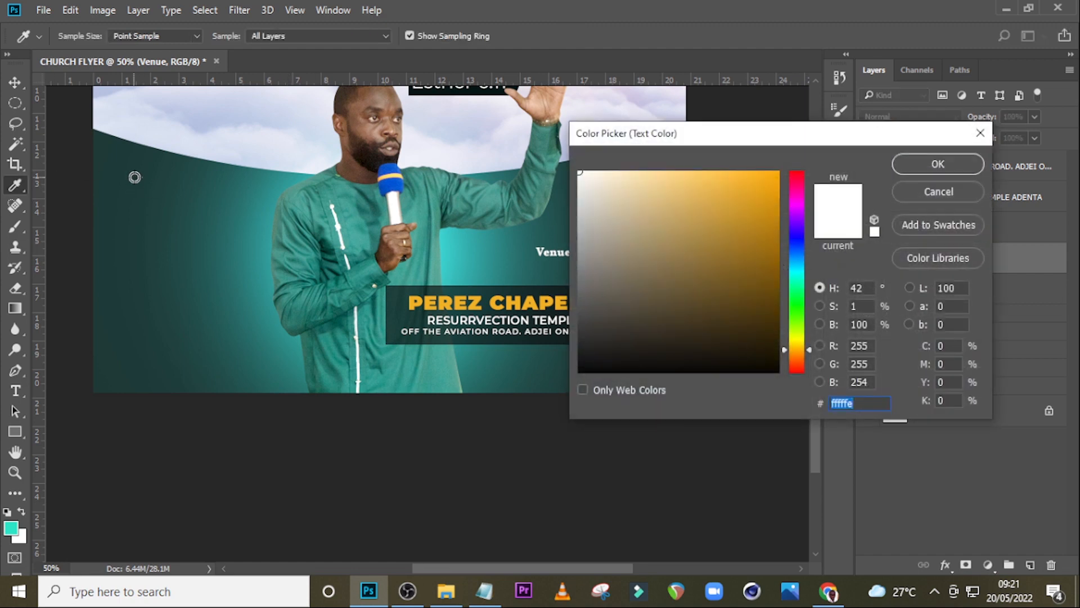
{"action": "left_click", "coordinate": [92, 153]}
{"action": "left_click", "coordinate": [938, 164]}
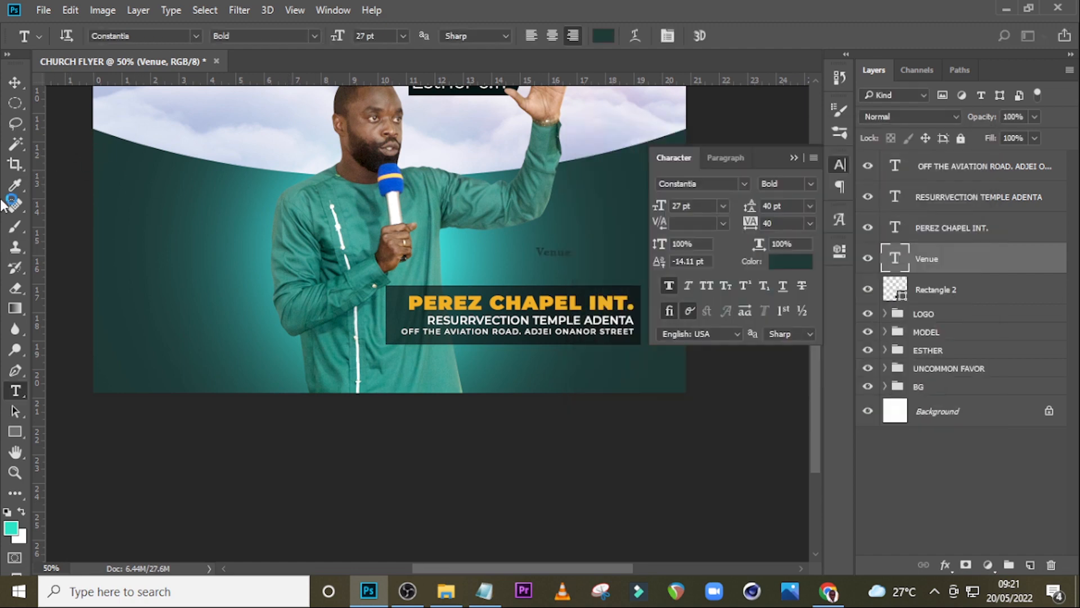
Draw a rectangle about 108 × 42 px around the Venue text, place it behind the text and fill it with white (ffffff)
{"action": "left_click", "coordinate": [15, 430]}
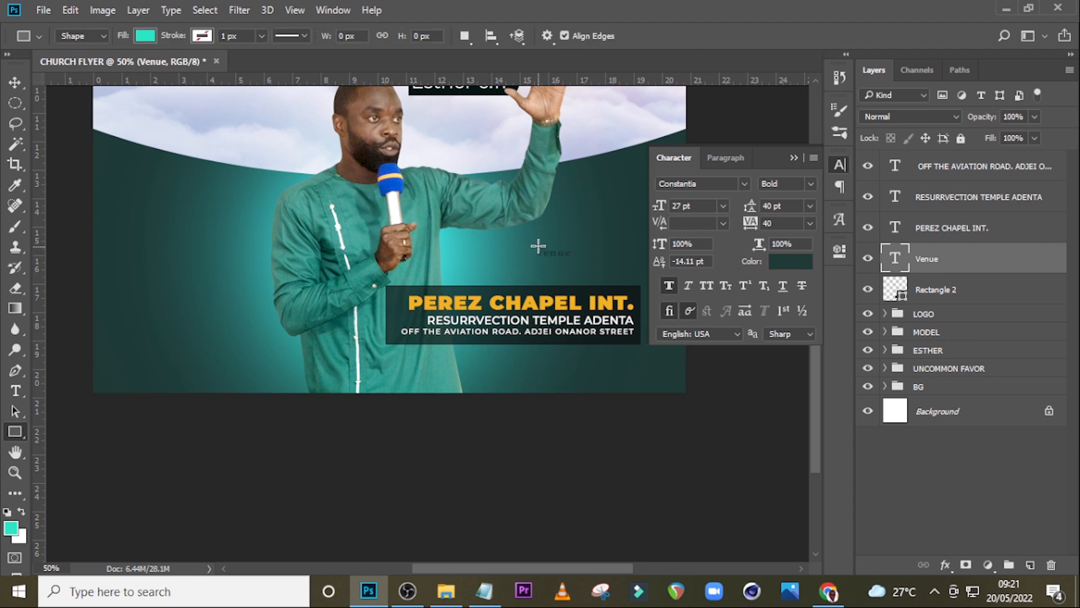
{"action": "left_click_drag", "start_coordinate": [532, 246], "coordinate": [576, 260]}
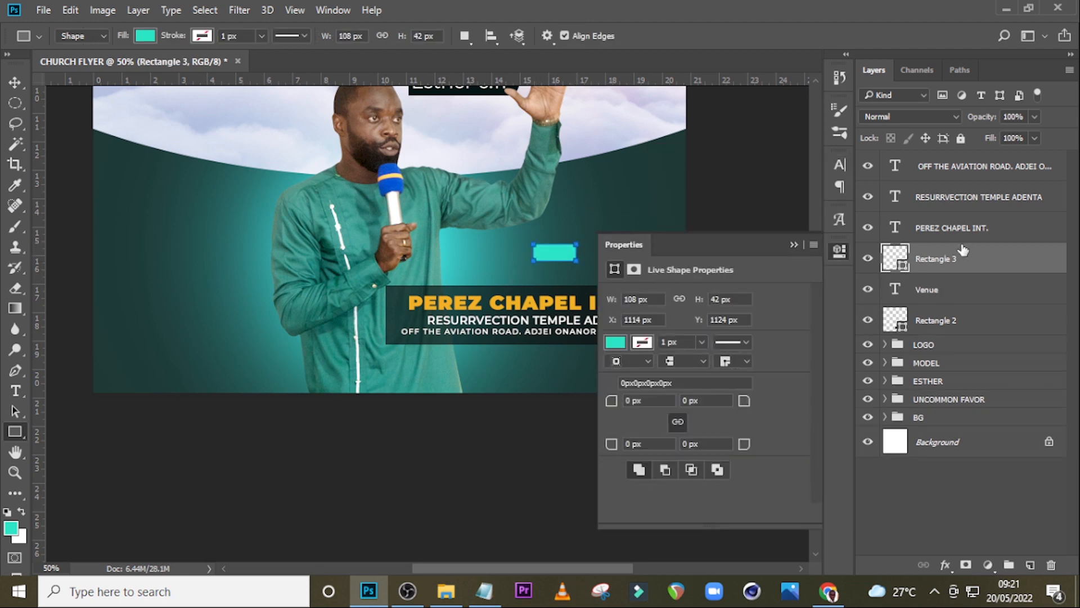
{"action": "left_click_drag", "start_coordinate": [943, 271], "coordinate": [909, 296]}
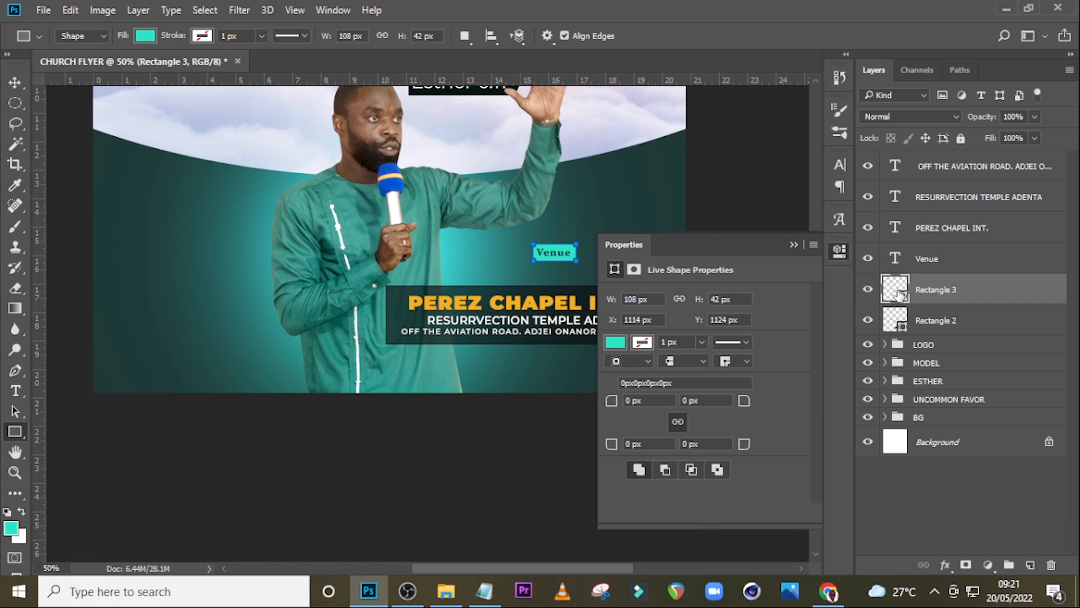
{"action": "double_click", "coordinate": [895, 289]}
{"action": "left_click", "coordinate": [580, 172]}
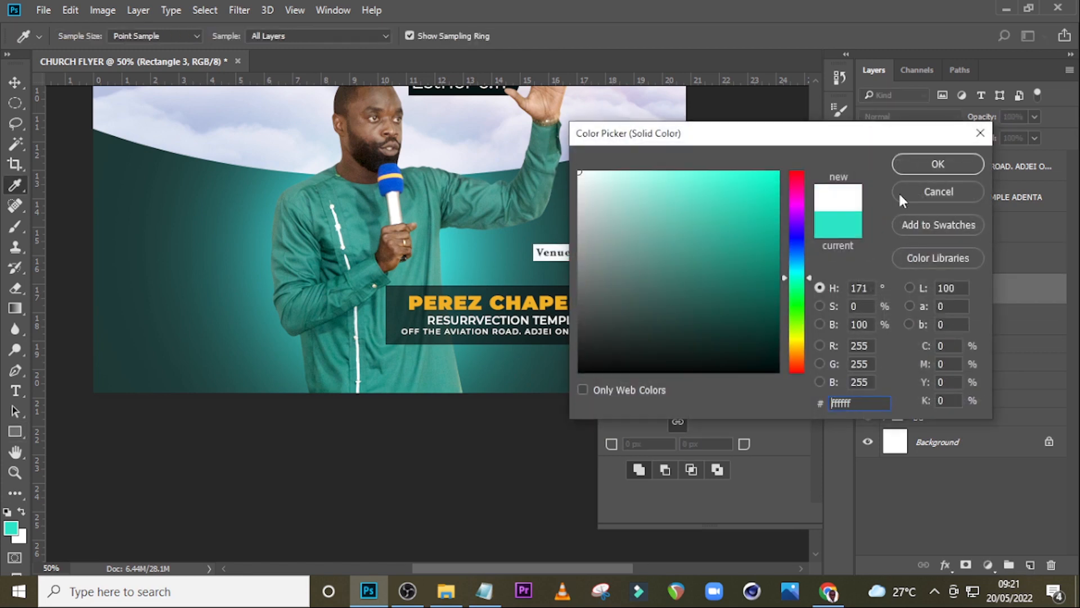
{"action": "left_click", "coordinate": [924, 165]}
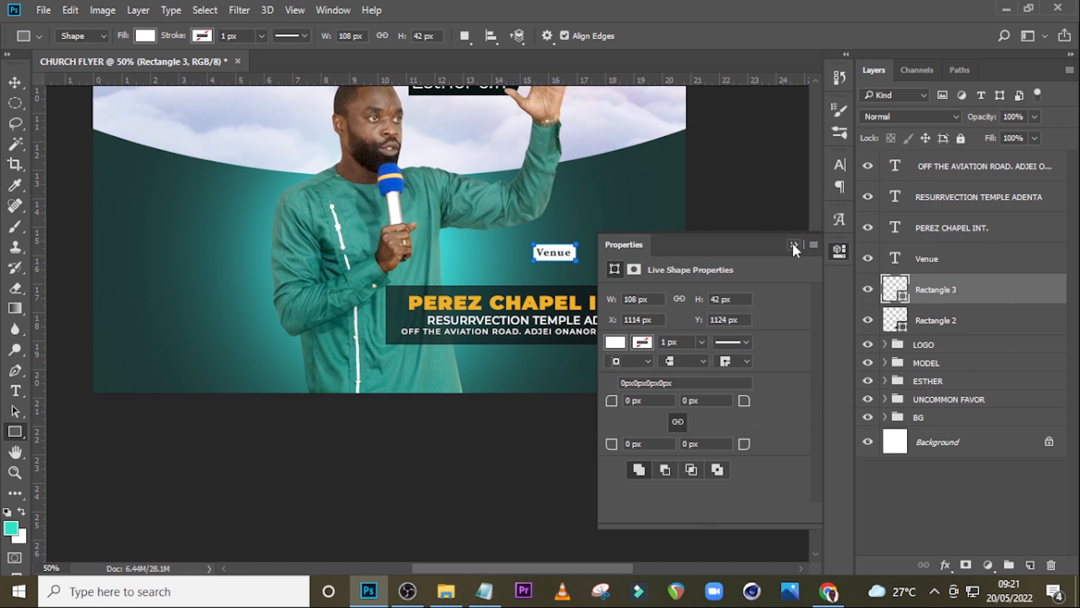
{"action": "left_click", "coordinate": [794, 246]}
Place a vertical guide at the black box's right edge, align the Venue label on top of the box against it, and hide the guides
{"action": "left_click_drag", "start_coordinate": [37, 329], "coordinate": [641, 355]}
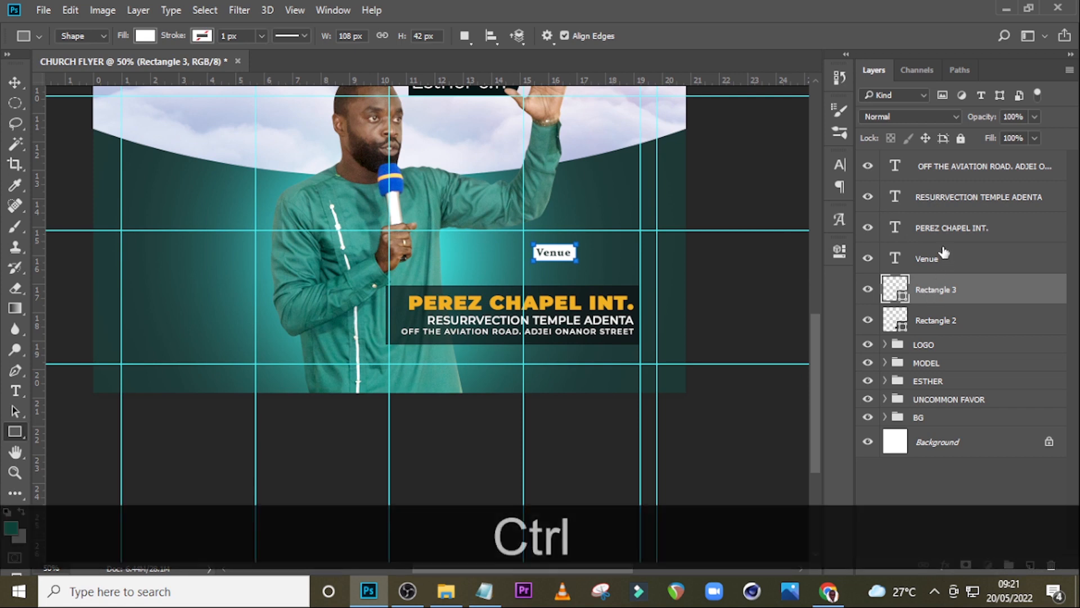
{"action": "left_click", "coordinate": [944, 256], "text": "ctrl"}
{"action": "key", "text": "shift+Right"}
{"action": "key", "text": "shift+Right"}
{"action": "key", "text": "shift+Right"}
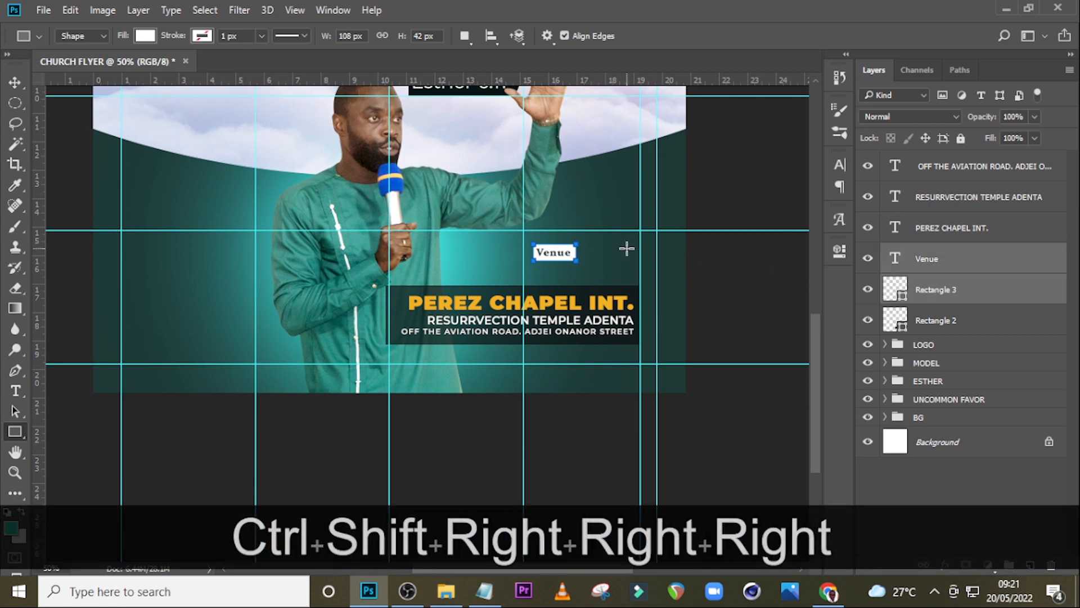
{"action": "key", "text": "v"}
{"action": "key", "text": "shift+Right"}
{"action": "key", "text": "shift+Right"}
{"action": "key", "text": "shift+Right"}
{"action": "key", "text": "shift+Right"}
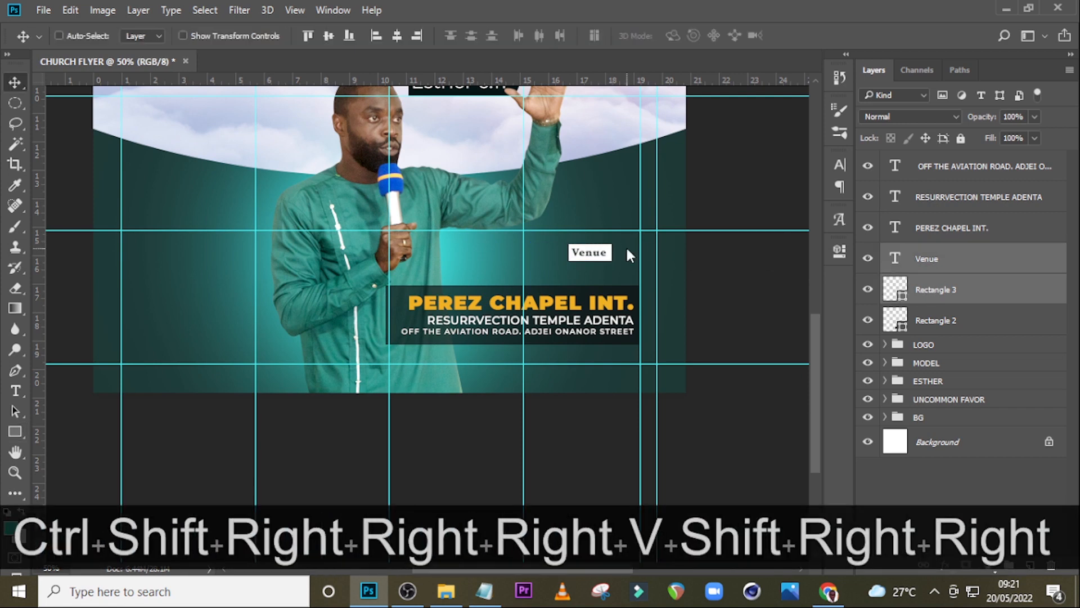
{"action": "key", "text": "shift+Right"}
{"action": "key", "text": "shift+Right"}
{"action": "key", "text": "shift+Right"}
{"action": "key", "text": "shift+Right"}
{"action": "key", "text": "Right"}
{"action": "key", "text": "Right"}
{"action": "key", "text": "Right"}
{"action": "key", "text": "shift+Down"}
{"action": "key", "text": "shift+Down"}
{"action": "key", "text": "shift+Down"}
{"action": "key", "text": "shift+Down"}
{"action": "key", "text": "shift+Down"}
{"action": "key", "text": "Down"}
{"action": "key", "text": "Down"}
{"action": "key", "text": "Down"}
{"action": "key", "text": "Down"}
{"action": "key", "text": "Down"}
{"action": "key", "text": "Down"}
{"action": "key", "text": "Up"}
{"action": "key", "text": "ctrl+semicolon"}
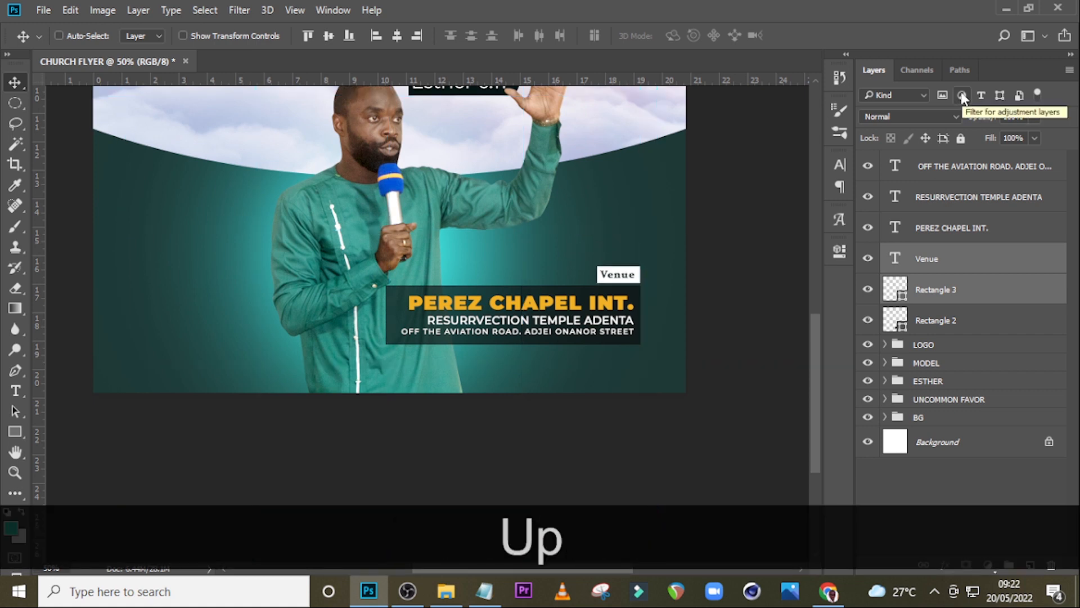
Group the three church detail lines, the Venue text and both rectangles, and name the group VENUE
{"action": "left_click", "coordinate": [929, 316], "text": "shift"}
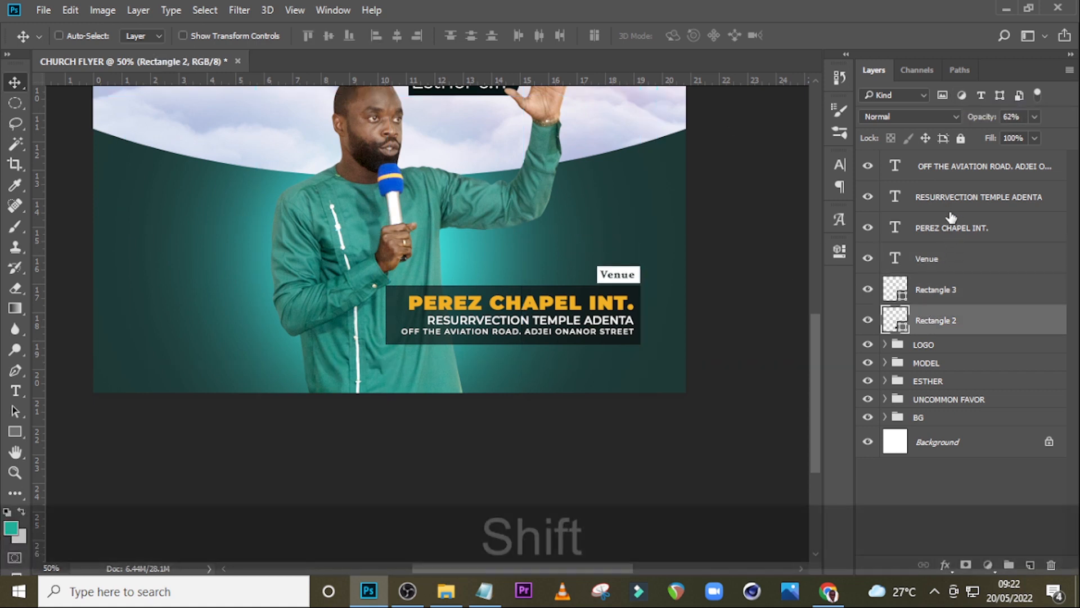
{"action": "left_click", "coordinate": [894, 164], "text": "shift"}
{"action": "key", "text": "ctrl+shift+g"}
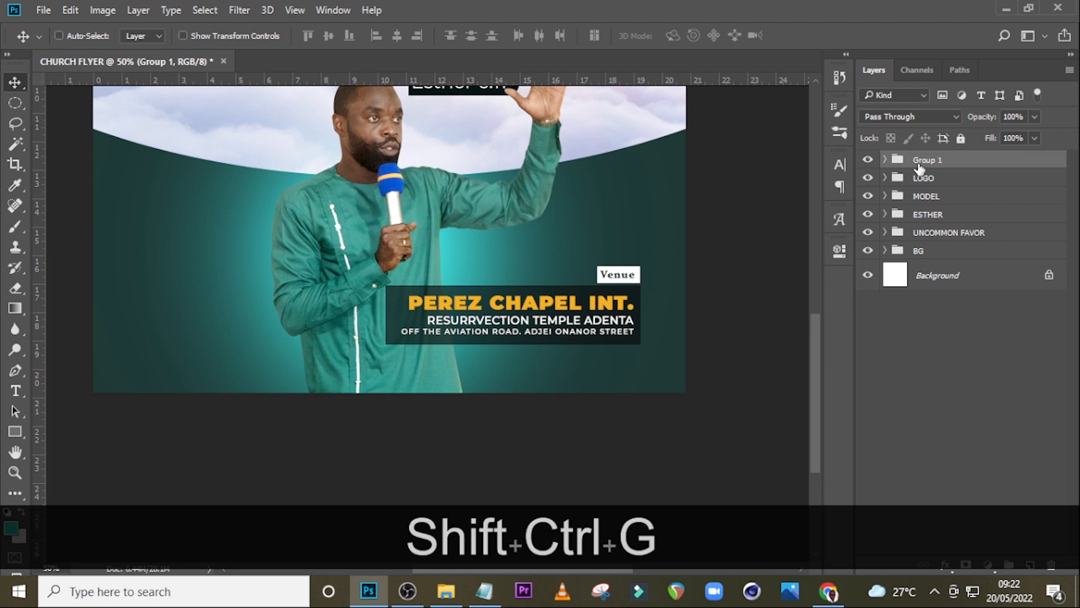
{"action": "double_click", "coordinate": [920, 161]}
{"action": "type", "text": "VENUE"}
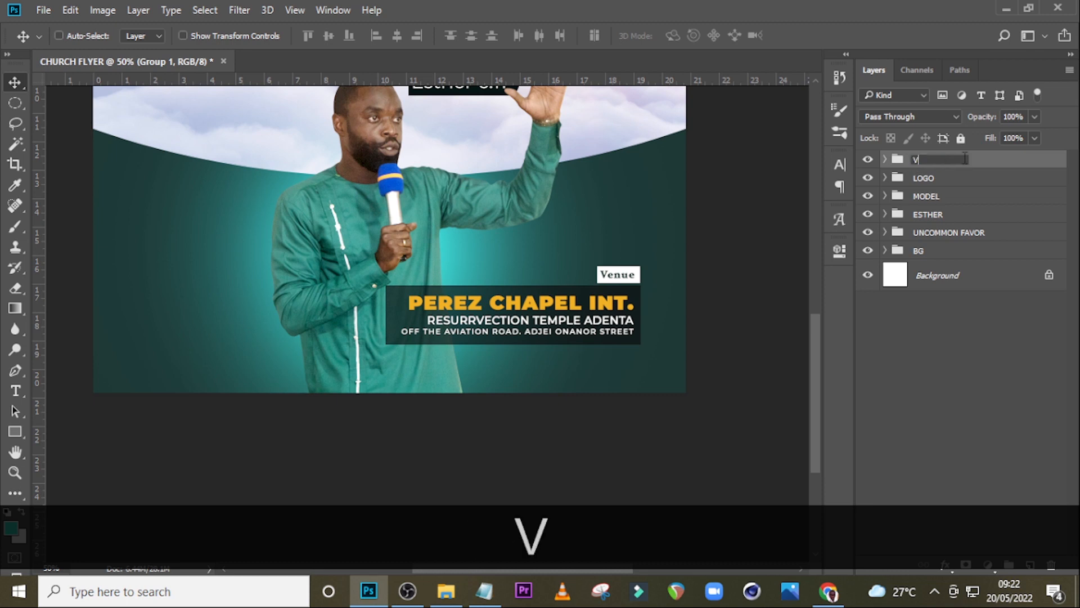
{"action": "key", "text": "Return"}
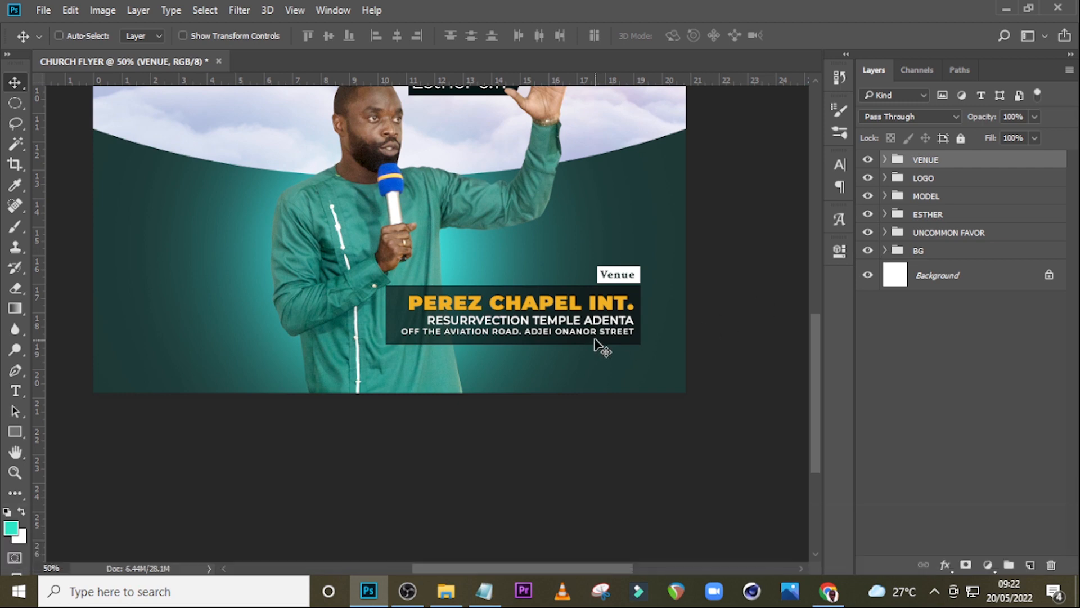
Add the pastor's two-line name from the notes file as a text layer and position it on the clouds beside the man's head
{"action": "key", "text": "t"}
{"action": "left_click", "coordinate": [228, 138]}
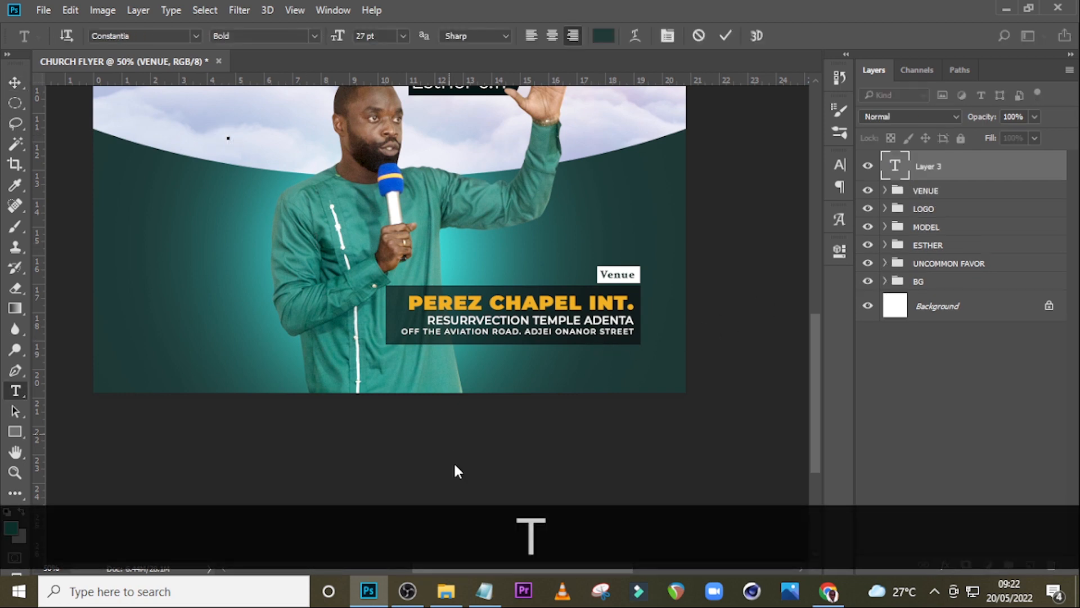
{"action": "left_click", "coordinate": [480, 597]}
{"action": "left_click_drag", "start_coordinate": [607, 357], "coordinate": [566, 339]}
{"action": "key", "text": "ctrl+c"}
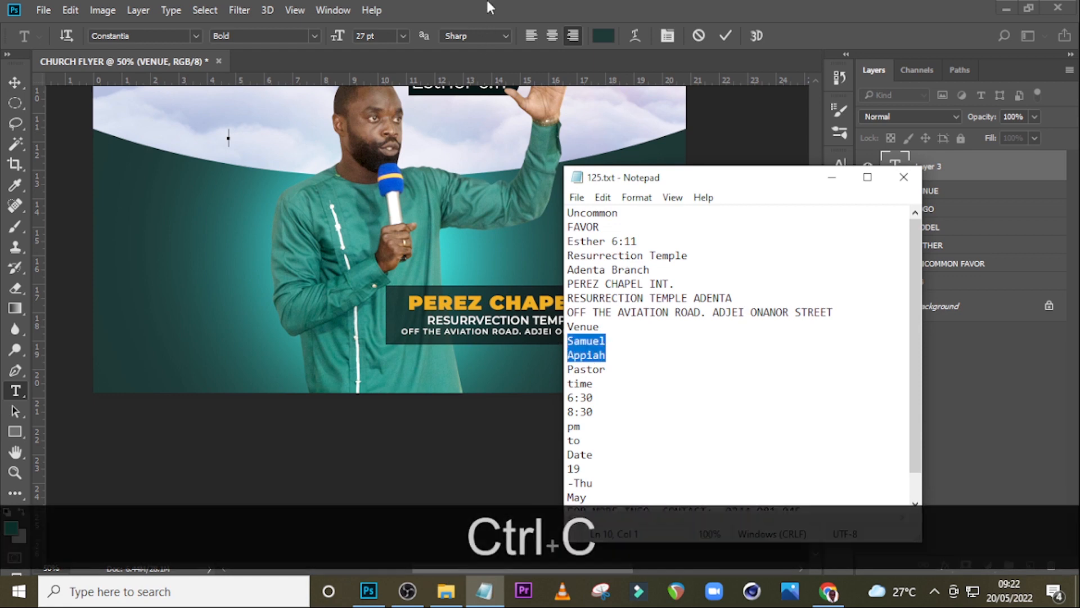
{"action": "left_click", "coordinate": [483, 7]}
{"action": "key", "text": "ctrl+v"}
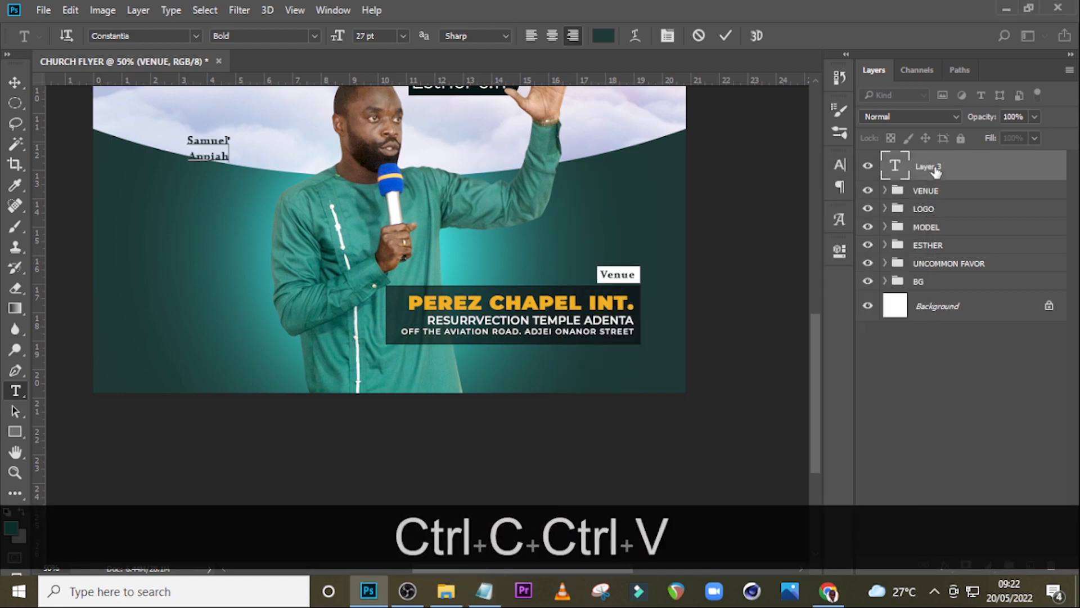
{"action": "left_click", "coordinate": [935, 172]}
{"action": "key", "text": "v"}
{"action": "left_click_drag", "start_coordinate": [209, 157], "coordinate": [256, 149]}
Set the pastor's name text to the Montserrat font in Bold Italic style
{"action": "left_click", "coordinate": [839, 164]}
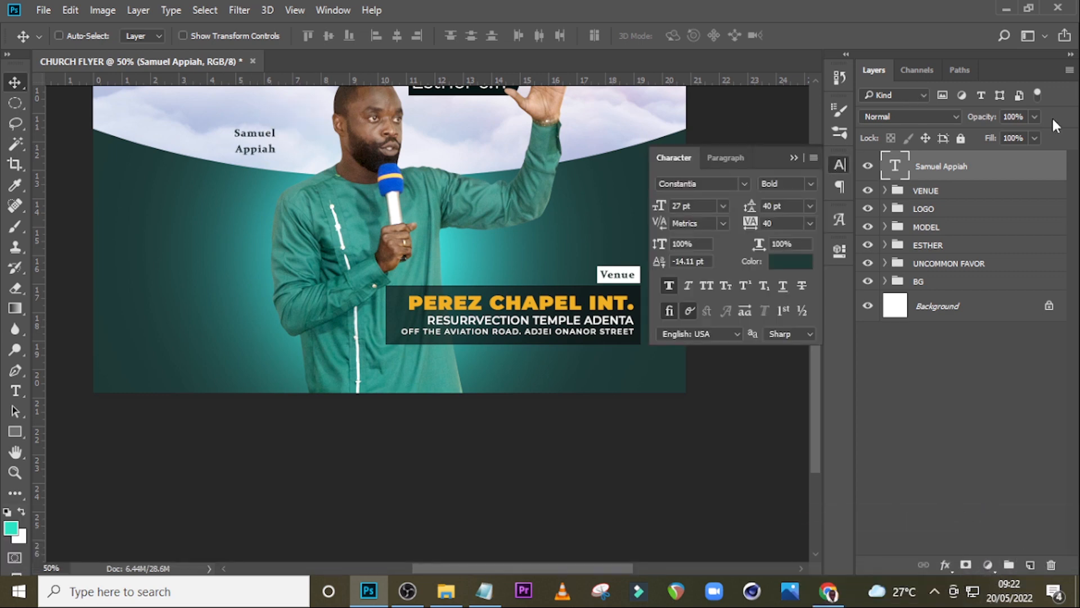
{"action": "left_click", "coordinate": [746, 185]}
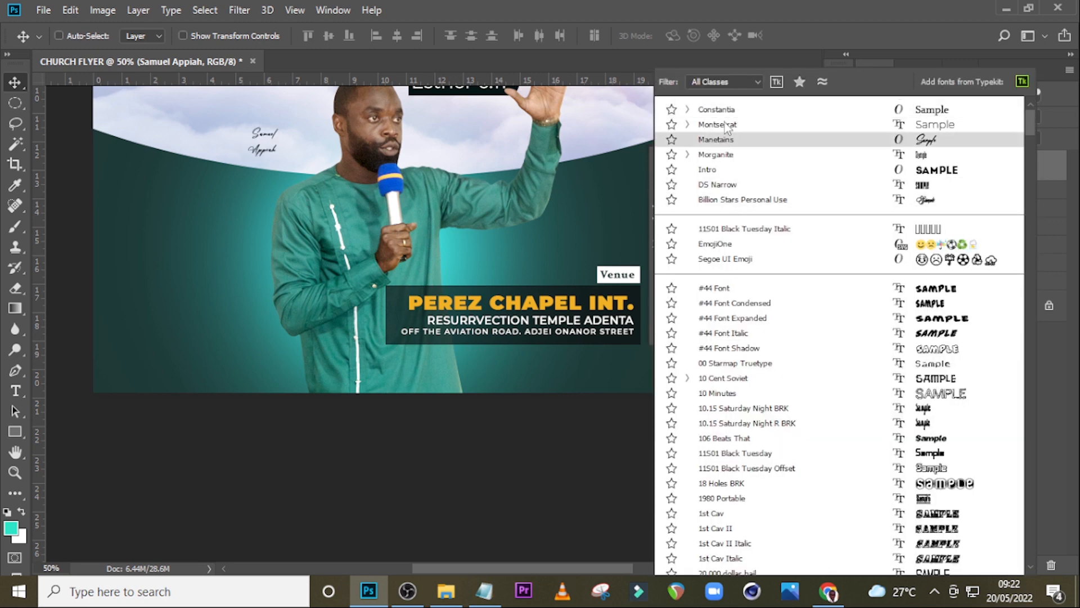
{"action": "left_click", "coordinate": [725, 123]}
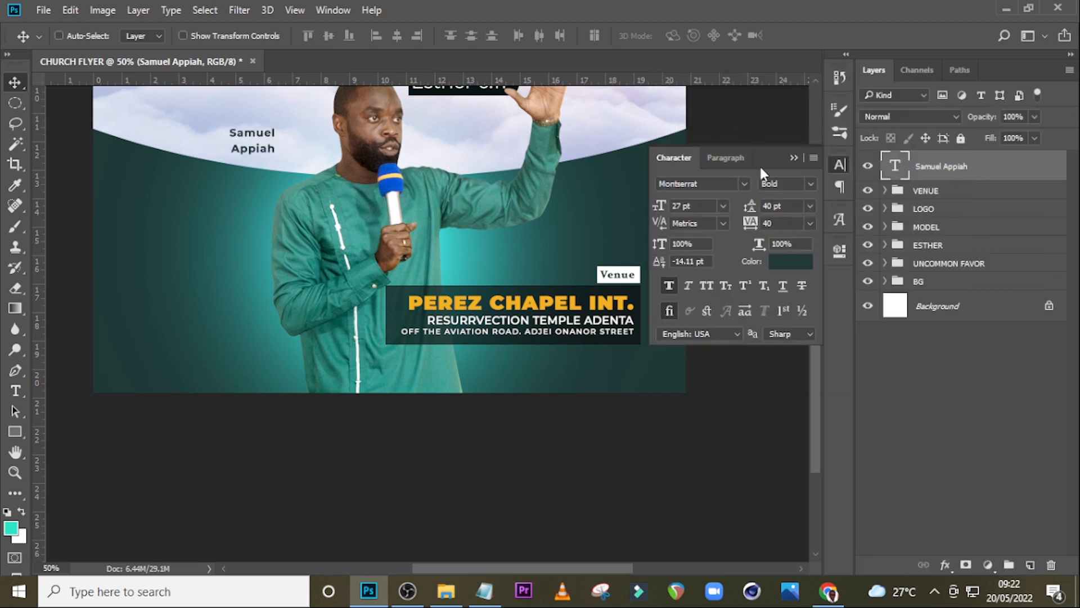
{"action": "left_click", "coordinate": [809, 186]}
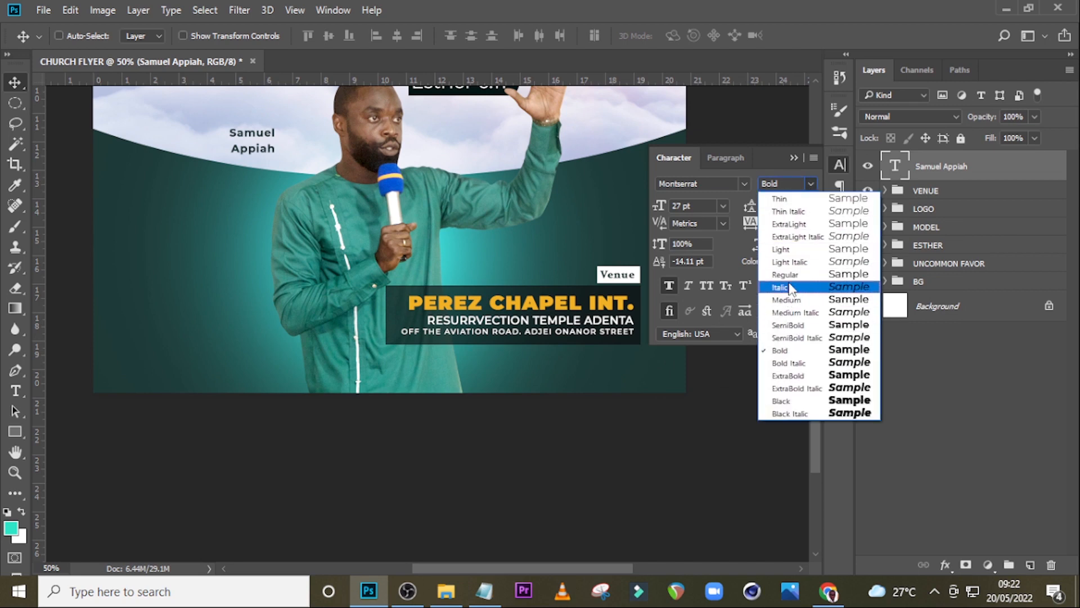
{"action": "left_click", "coordinate": [793, 364]}
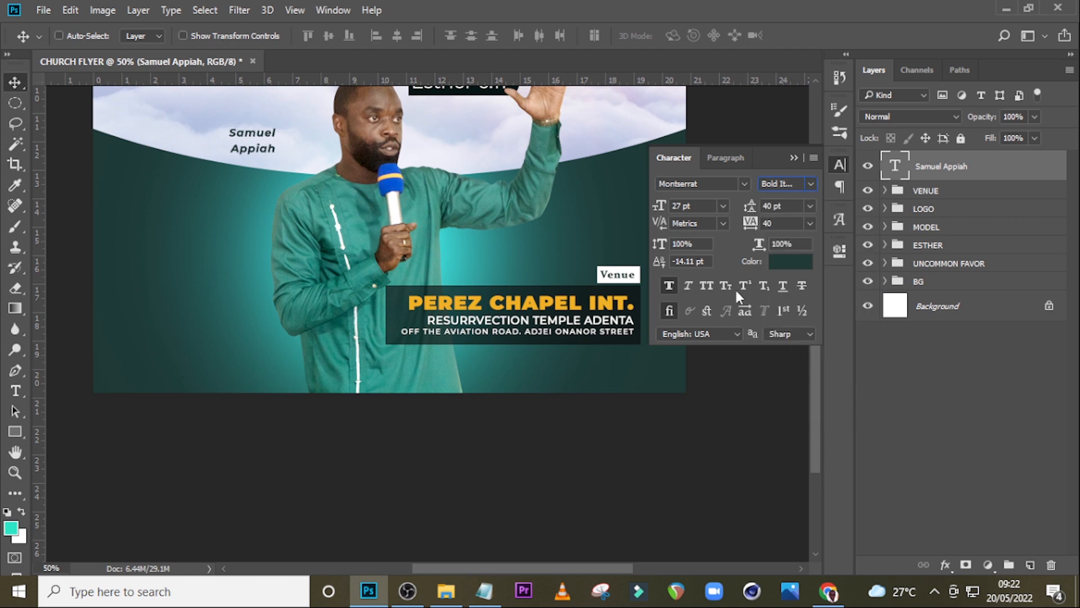
Set the pastor's name text to 46 pt with tracking 0 and apply faux italic
{"action": "type", "text": "46"}
{"action": "key", "text": "Return"}
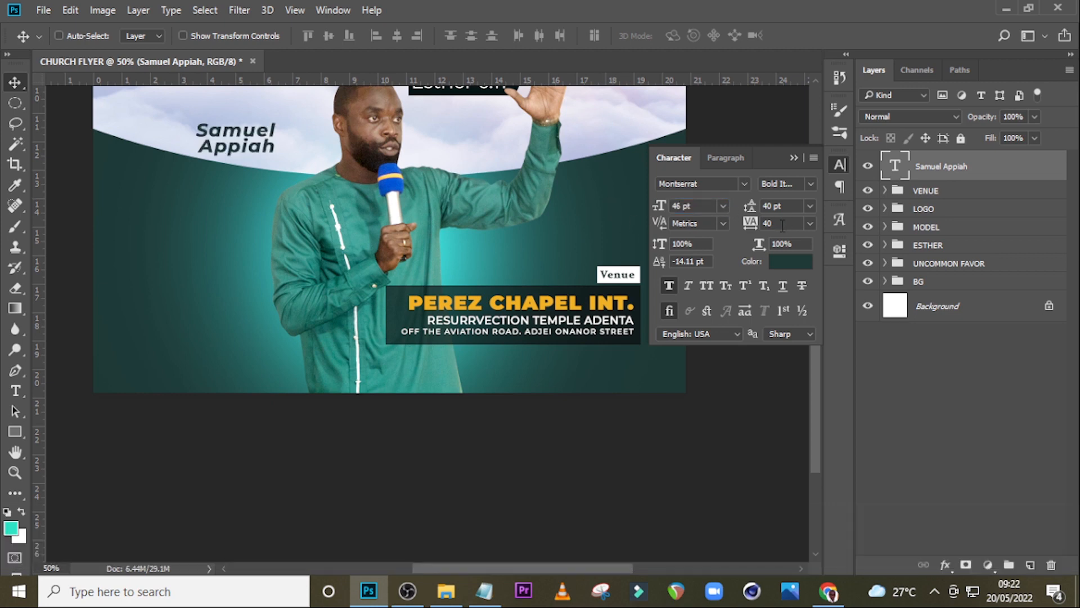
{"action": "type", "text": "0"}
{"action": "key", "text": "Return"}
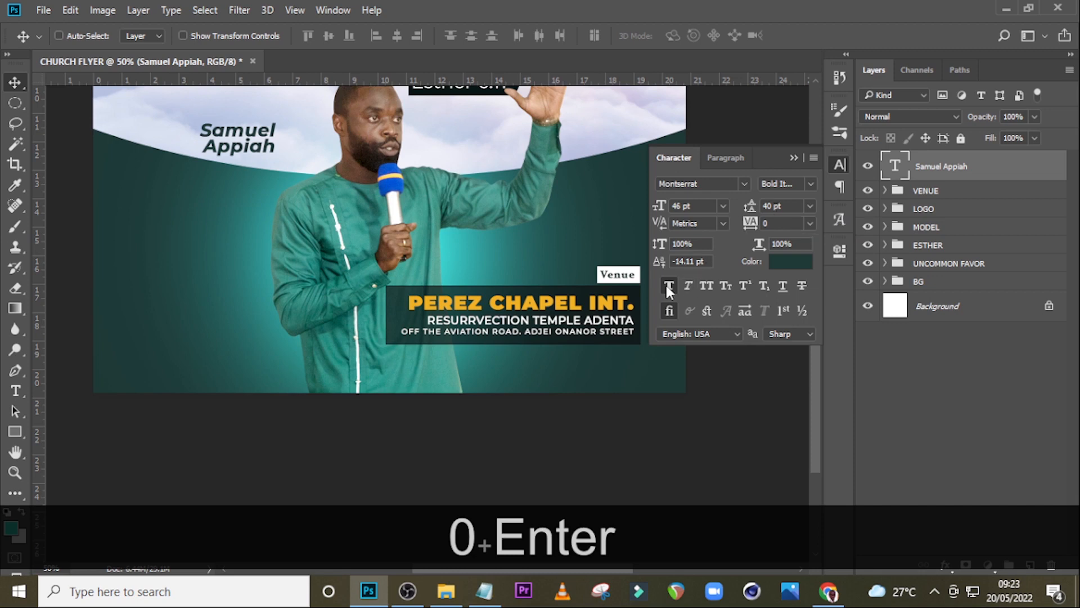
{"action": "left_click", "coordinate": [690, 284]}
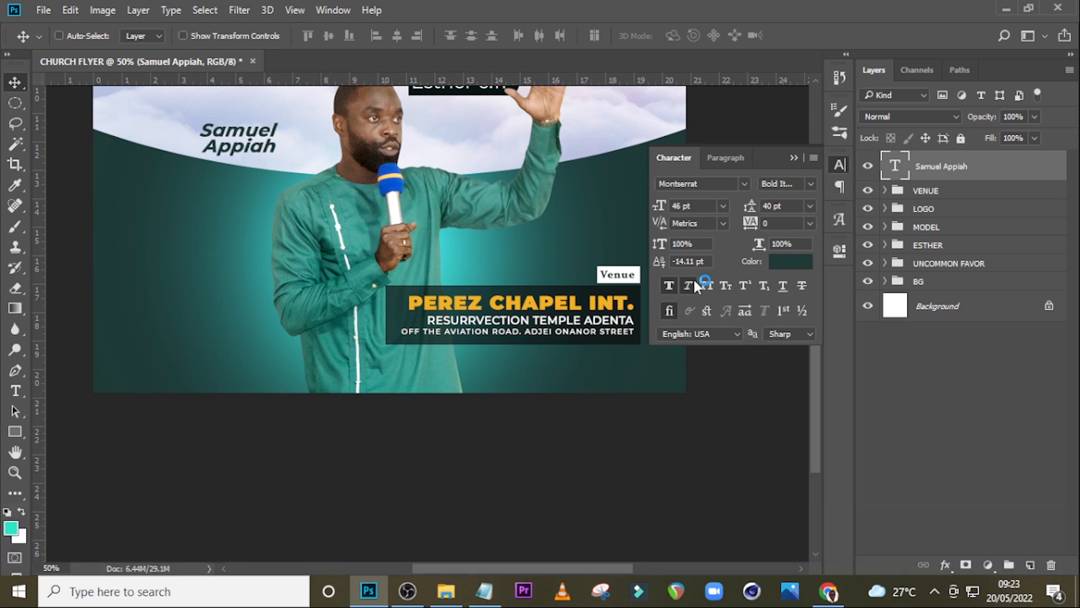
Change the colour of the pastor's name text to 000403
{"action": "left_click", "coordinate": [781, 261]}
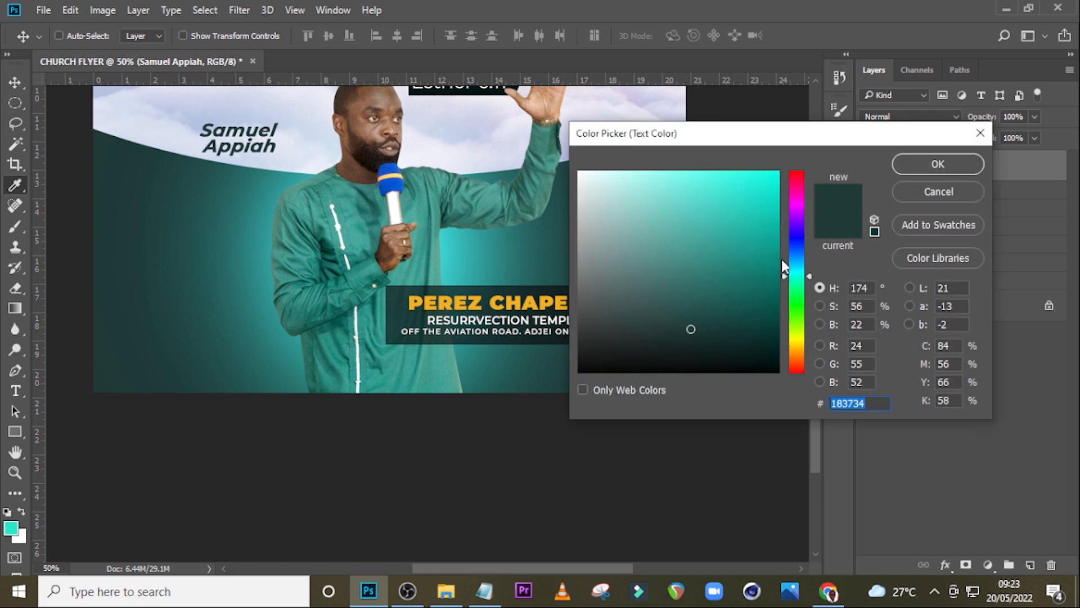
{"action": "type", "text": "000"}
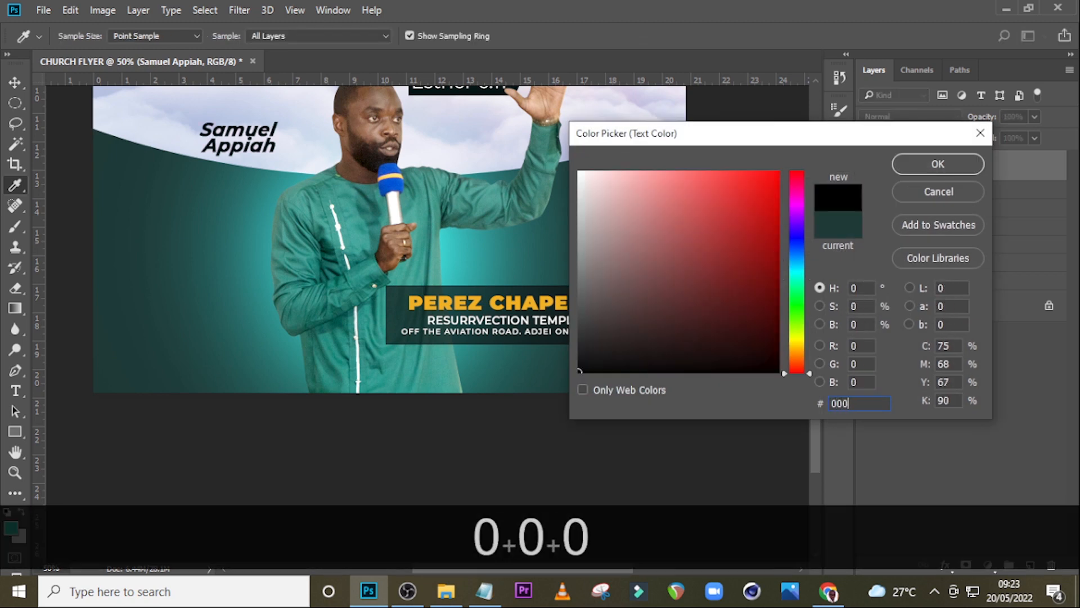
{"action": "type", "text": "4"}
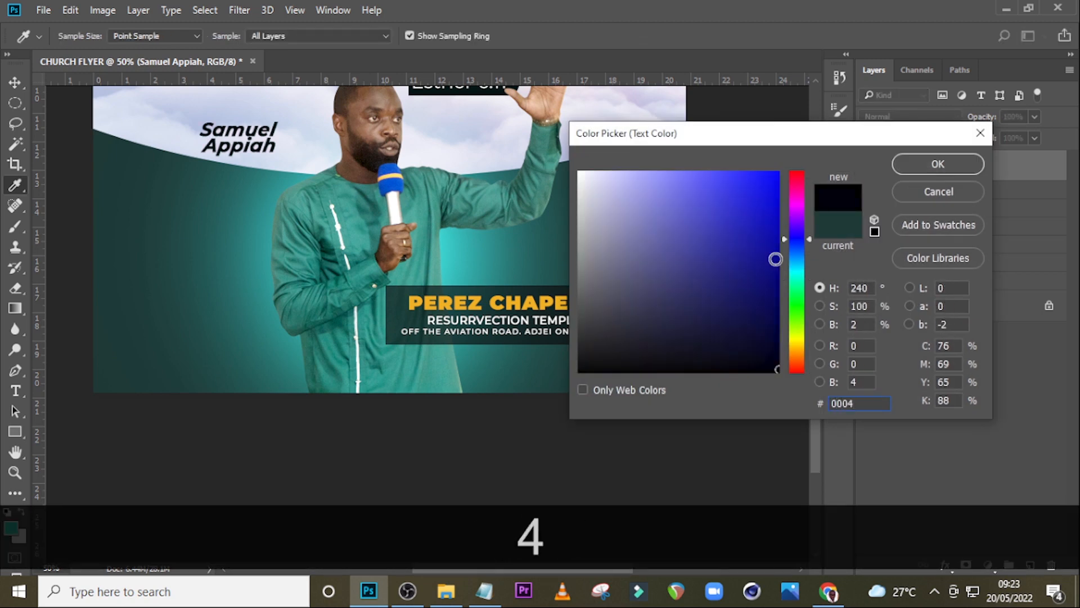
{"action": "type", "text": "03"}
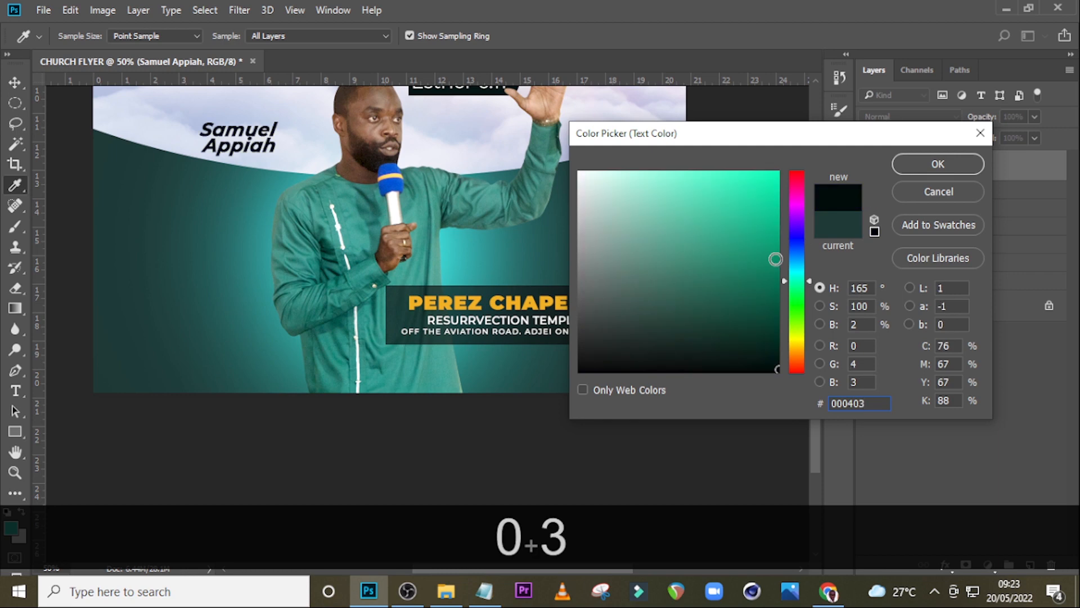
{"action": "left_click", "coordinate": [921, 163]}
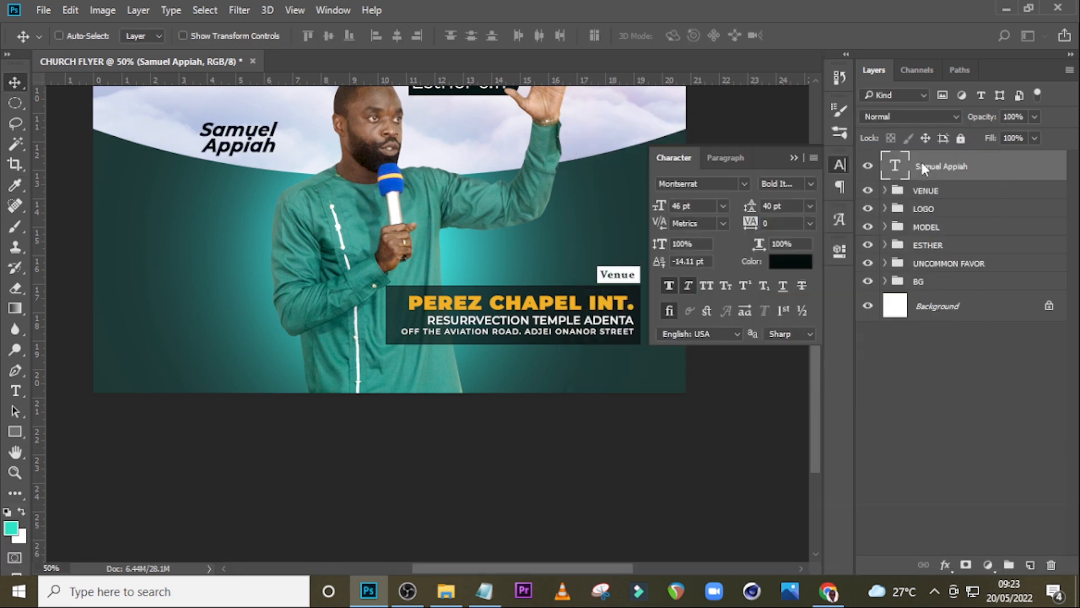
{"action": "left_click", "coordinate": [791, 158]}
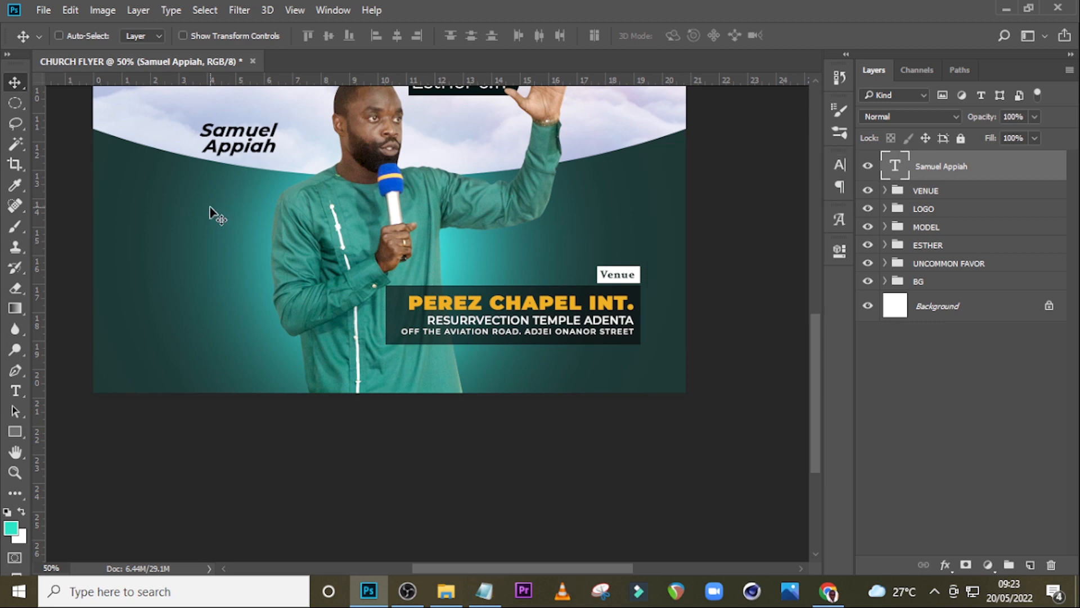
Copy the word Pastor from the notes file 125.txt into a new text layer on the dark green area below the name
{"action": "key", "text": "t"}
{"action": "left_click", "coordinate": [195, 207]}
{"action": "left_click", "coordinate": [483, 591]}
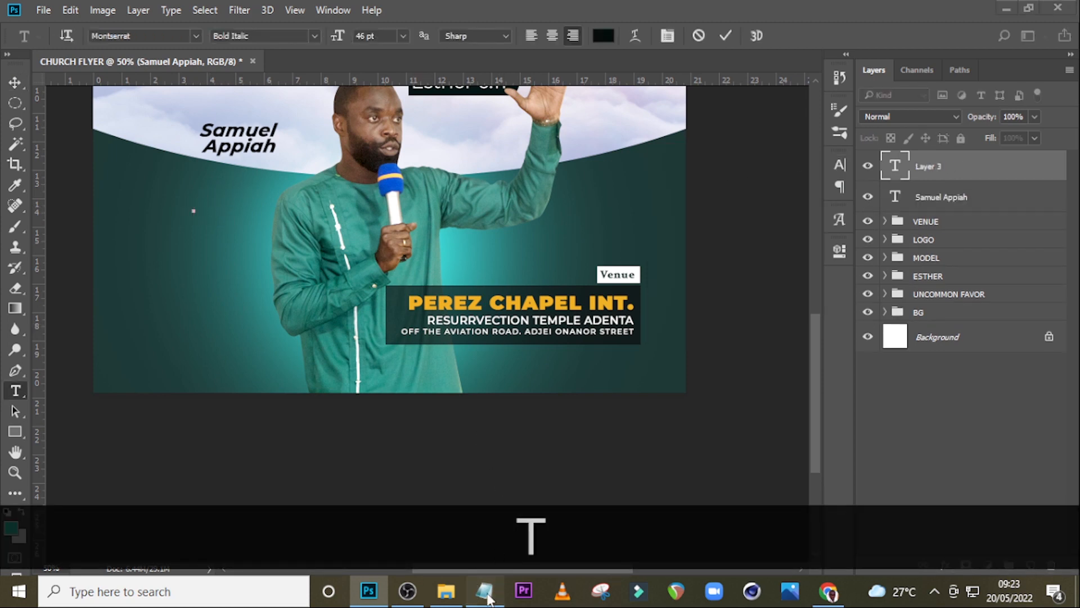
{"action": "left_click_drag", "start_coordinate": [607, 371], "coordinate": [567, 370]}
{"action": "key", "text": "ctrl+c"}
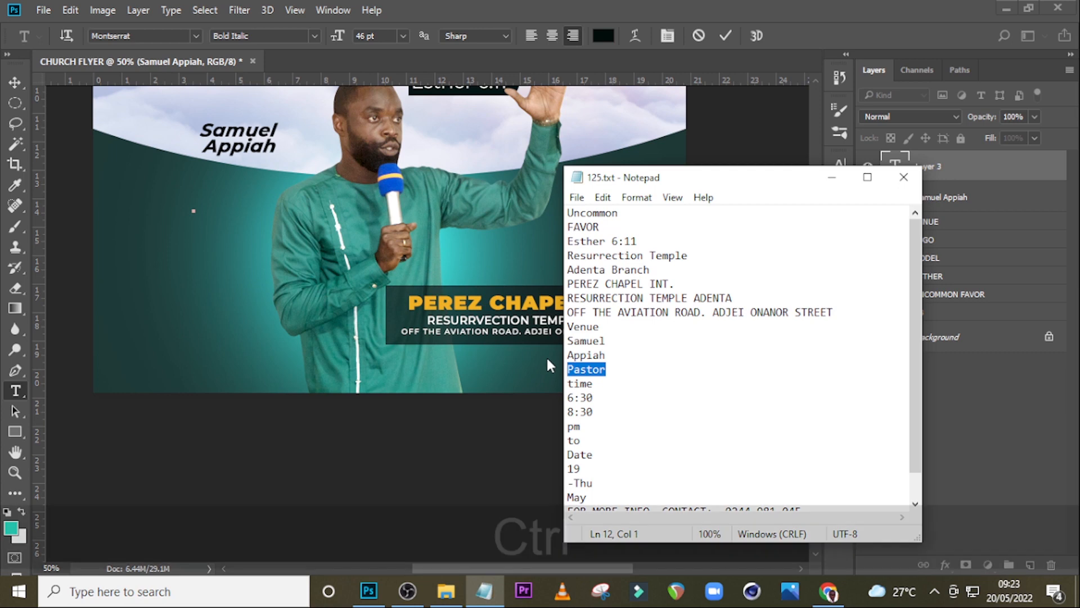
{"action": "left_click", "coordinate": [543, 8]}
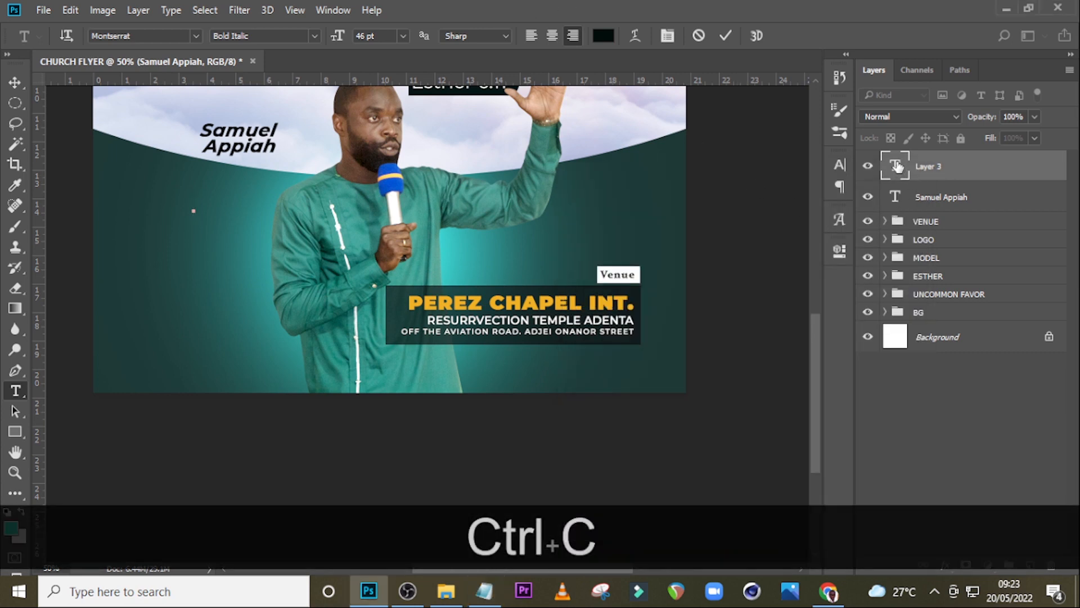
{"action": "key", "text": "ctrl+v"}
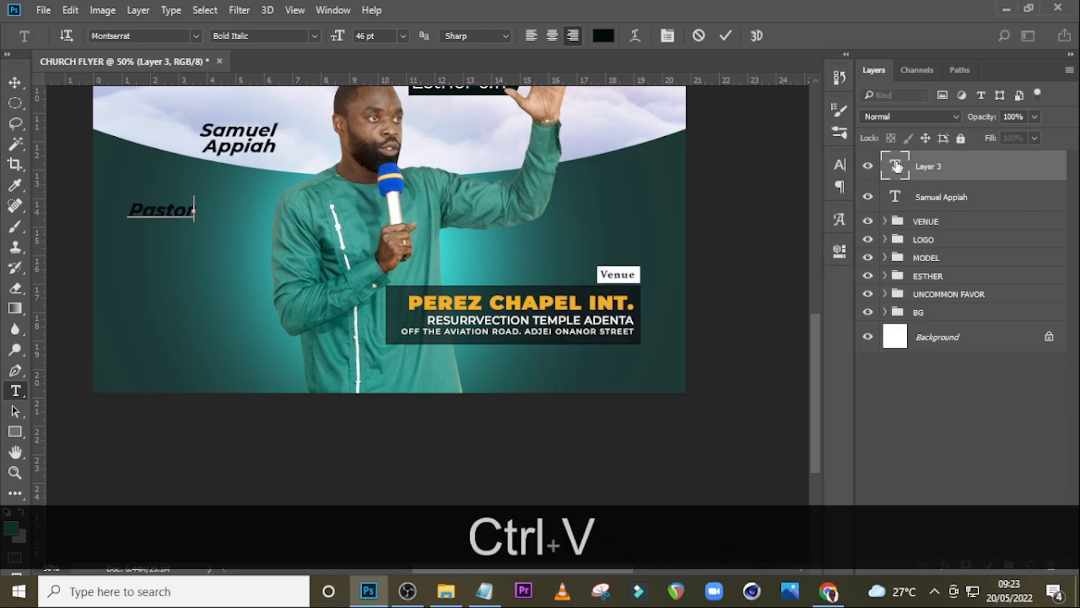
{"action": "left_click", "coordinate": [897, 166]}
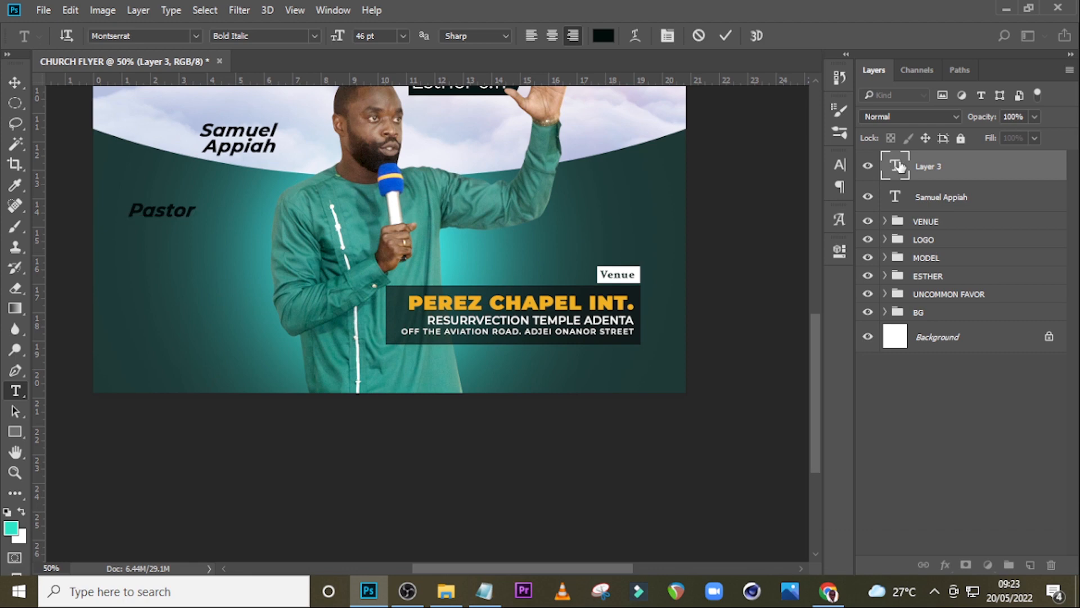
Set the Pastor text in the Salute Riches Free font and place it just above the pastor's name
{"action": "left_click", "coordinate": [841, 165]}
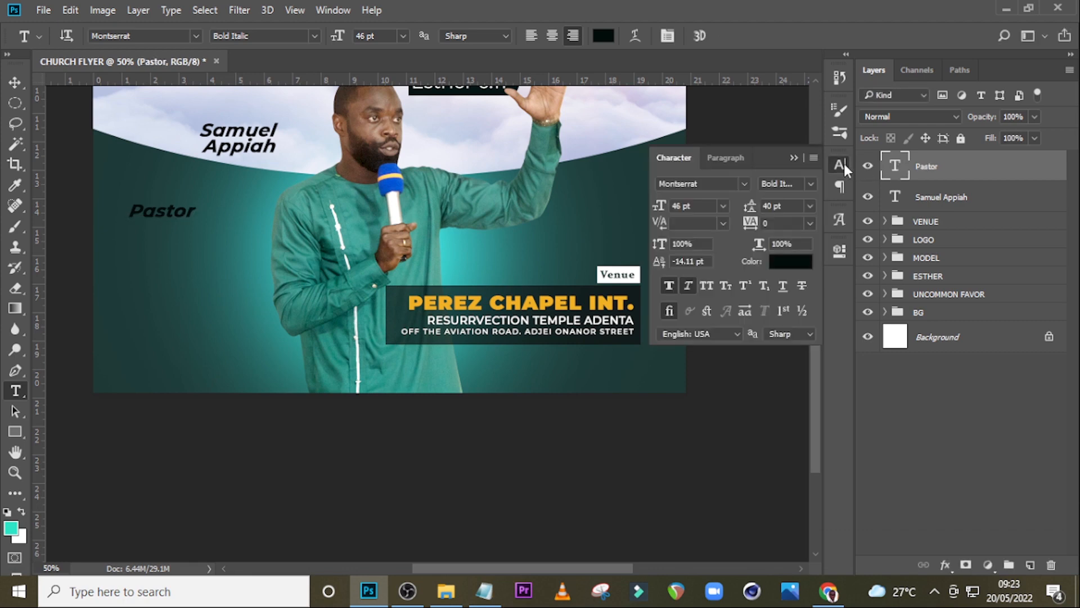
{"action": "left_click", "coordinate": [746, 184]}
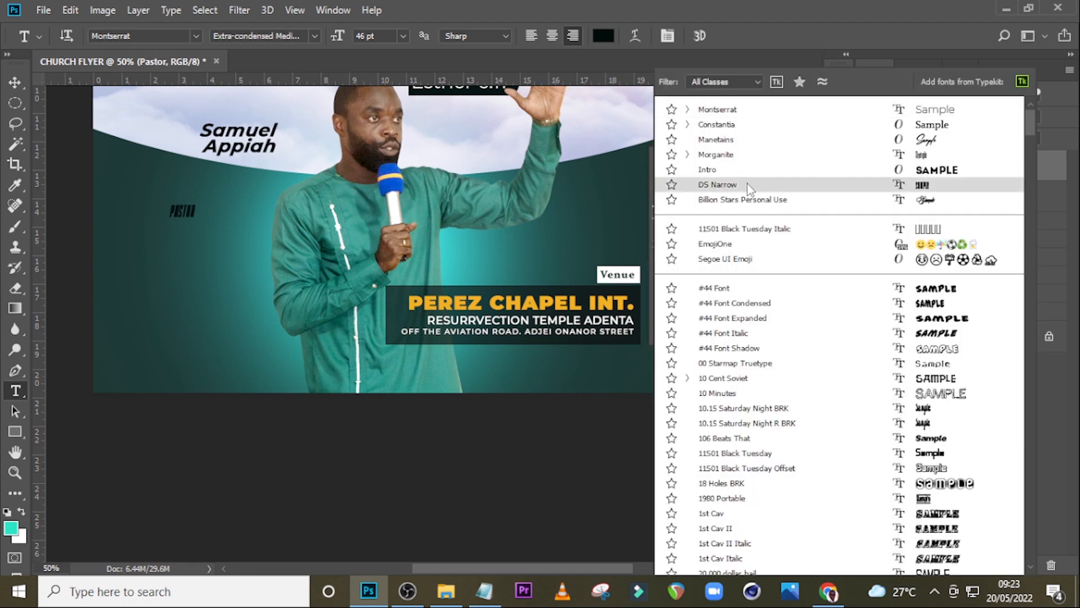
{"action": "key", "text": "Escape"}
{"action": "left_click", "coordinate": [715, 186]}
{"action": "type", "text": "SALU"}
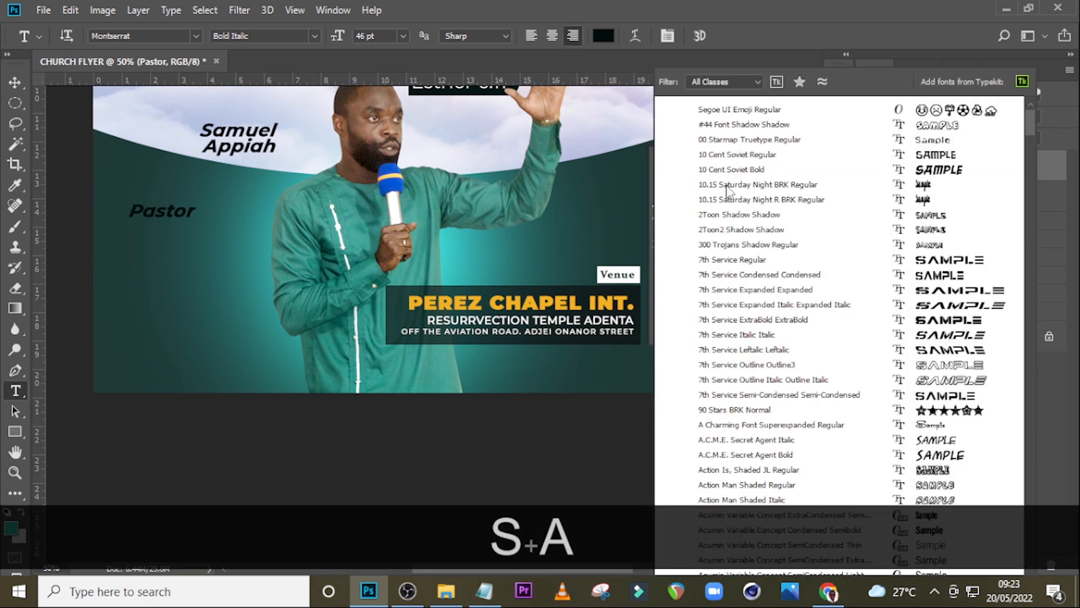
{"action": "left_click", "coordinate": [746, 109]}
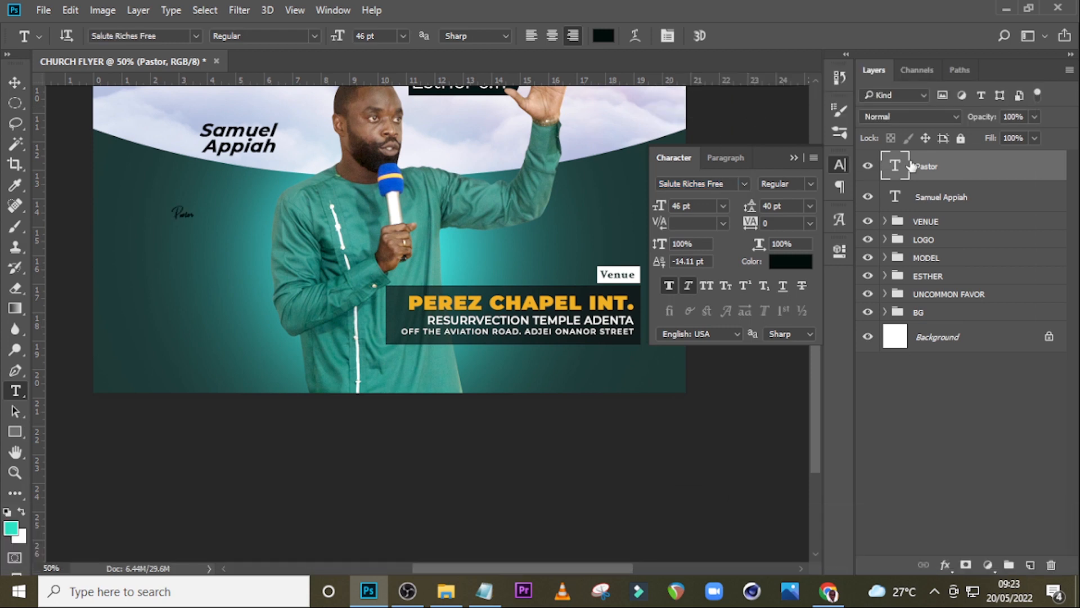
{"action": "key", "text": "v"}
{"action": "left_click_drag", "start_coordinate": [179, 213], "coordinate": [230, 116]}
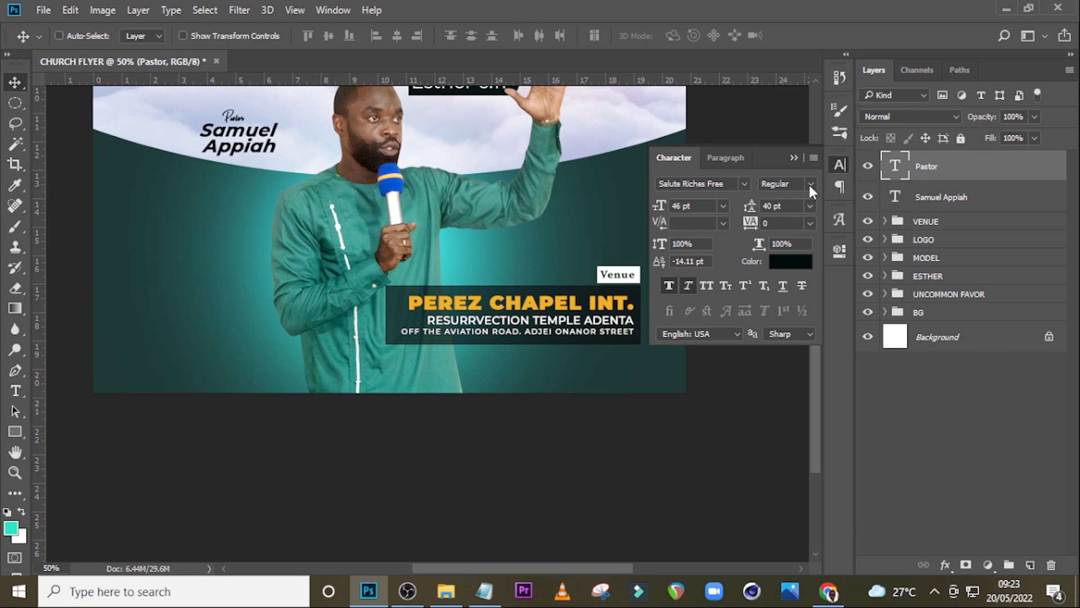
Set the Pastor text to 100 pt with tracking 20 and turn off its faux bold and faux italic
{"action": "left_click", "coordinate": [707, 208]}
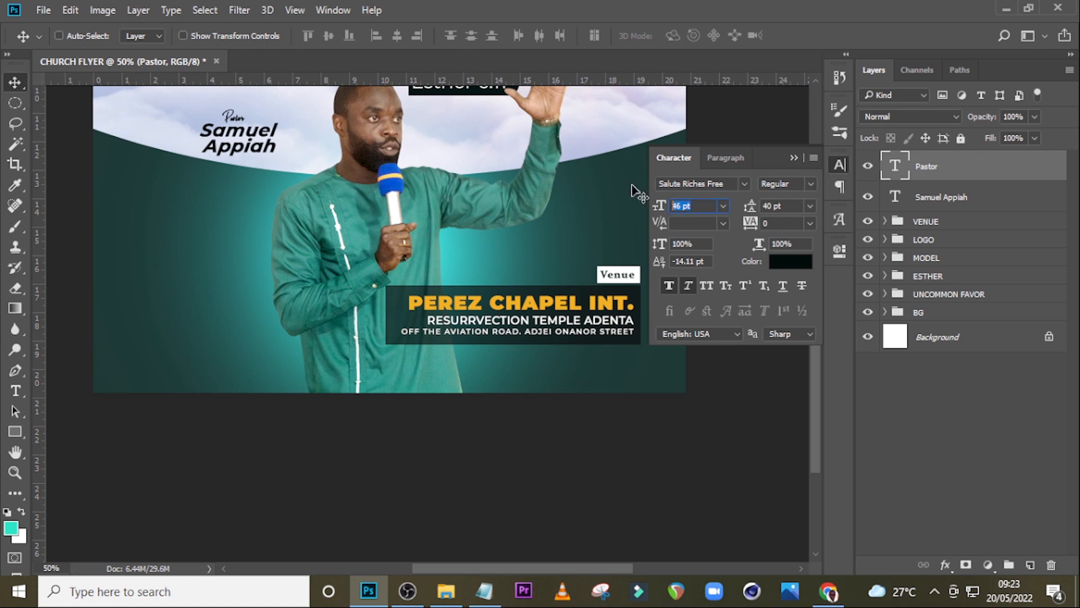
{"action": "type", "text": "100"}
{"action": "key", "text": "Return"}
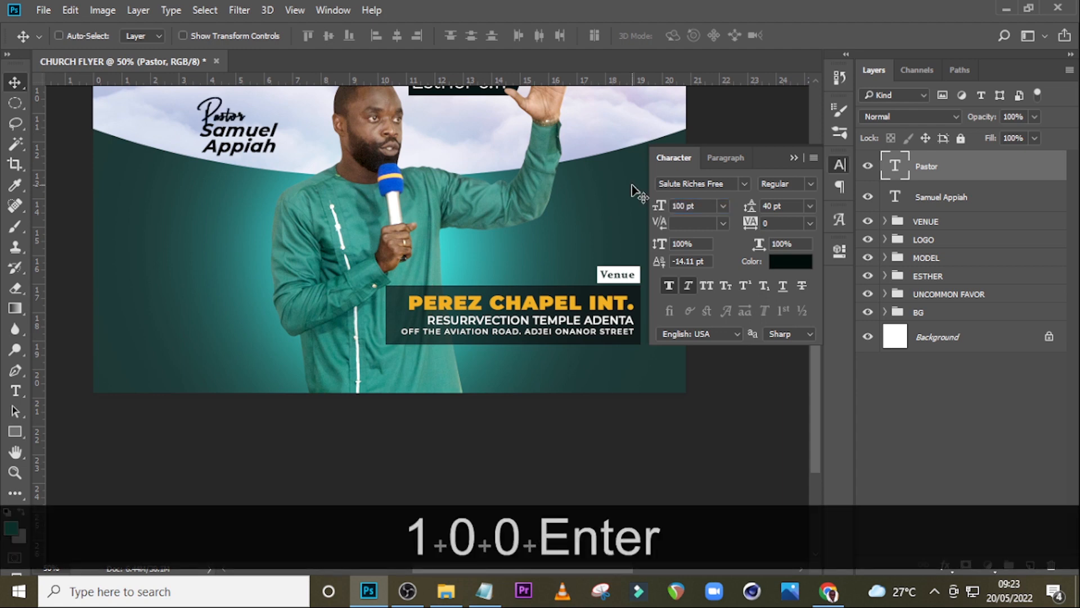
{"action": "left_click", "coordinate": [688, 286]}
{"action": "left_click", "coordinate": [687, 283]}
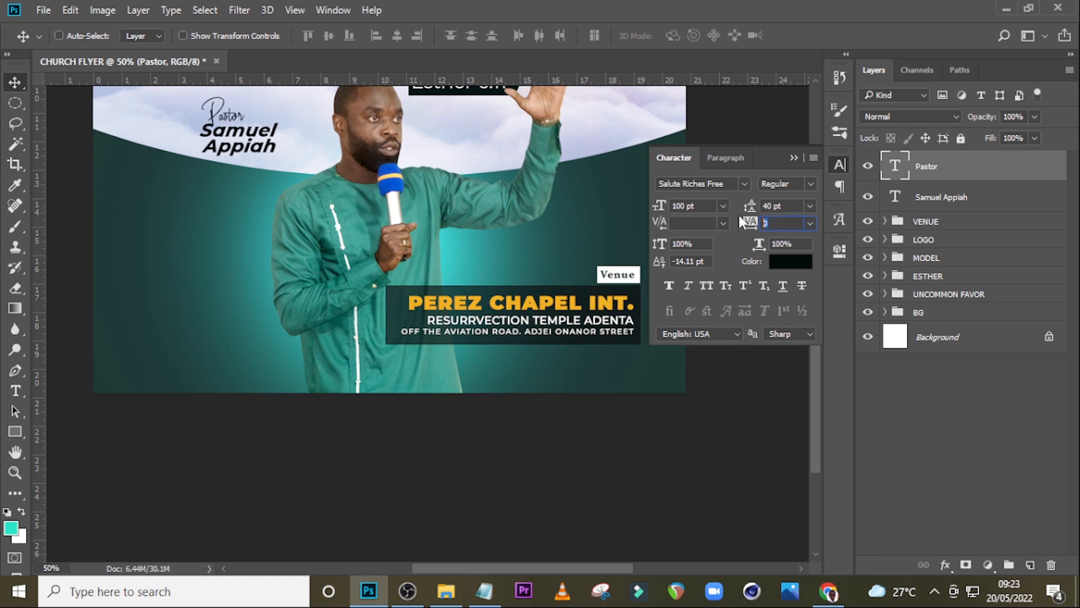
{"action": "type", "text": "20"}
{"action": "key", "text": "Return"}
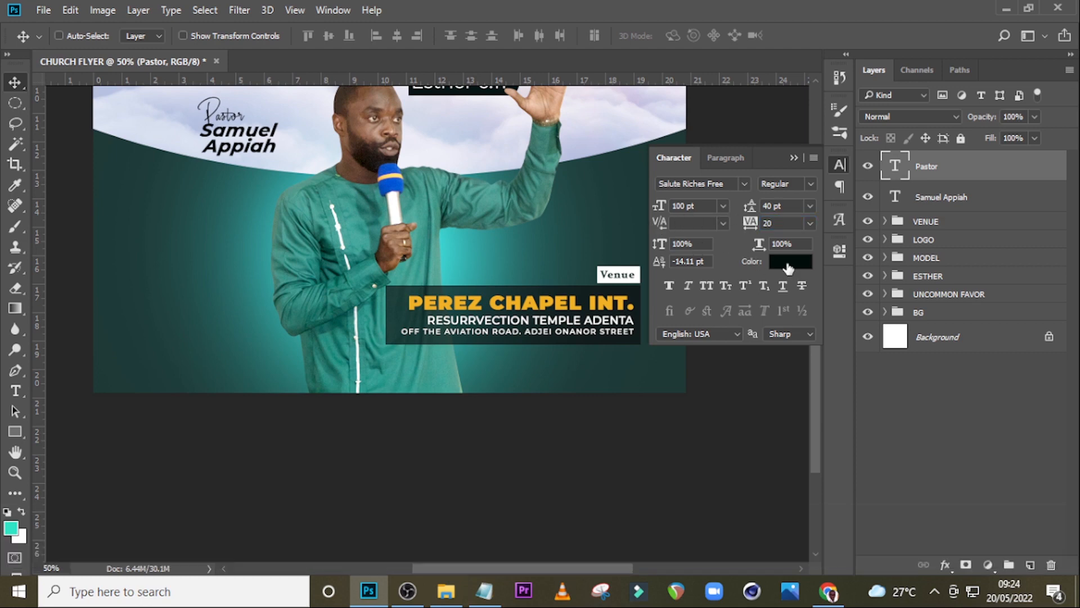
Recolour the Pastor text with dark green sampled from the flyer background and rotate it slightly above the name
{"action": "left_click", "coordinate": [788, 261]}
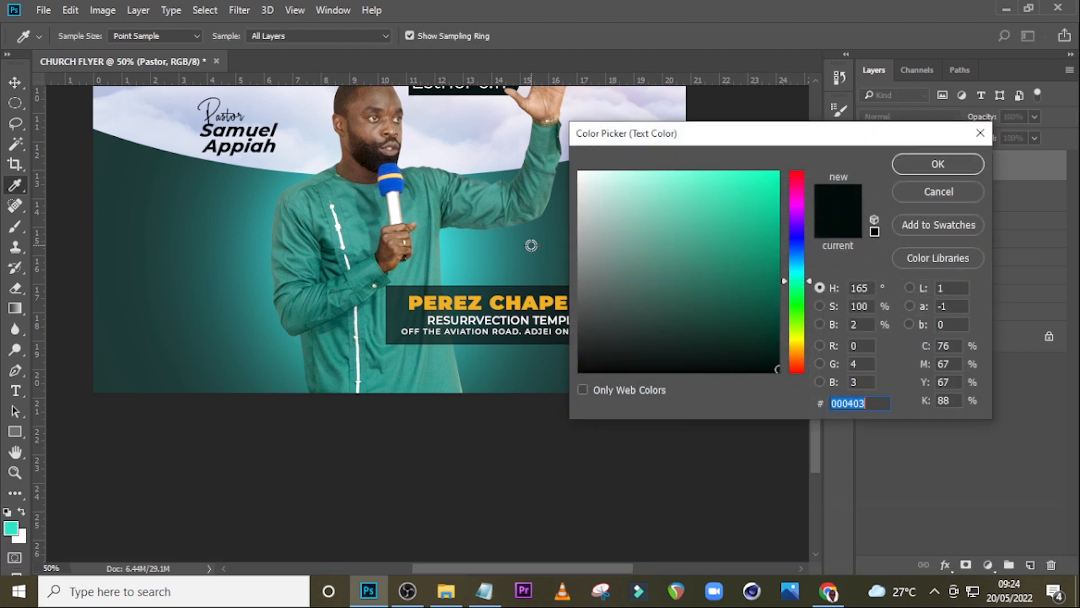
{"action": "left_click", "coordinate": [531, 246]}
{"action": "left_click", "coordinate": [180, 176]}
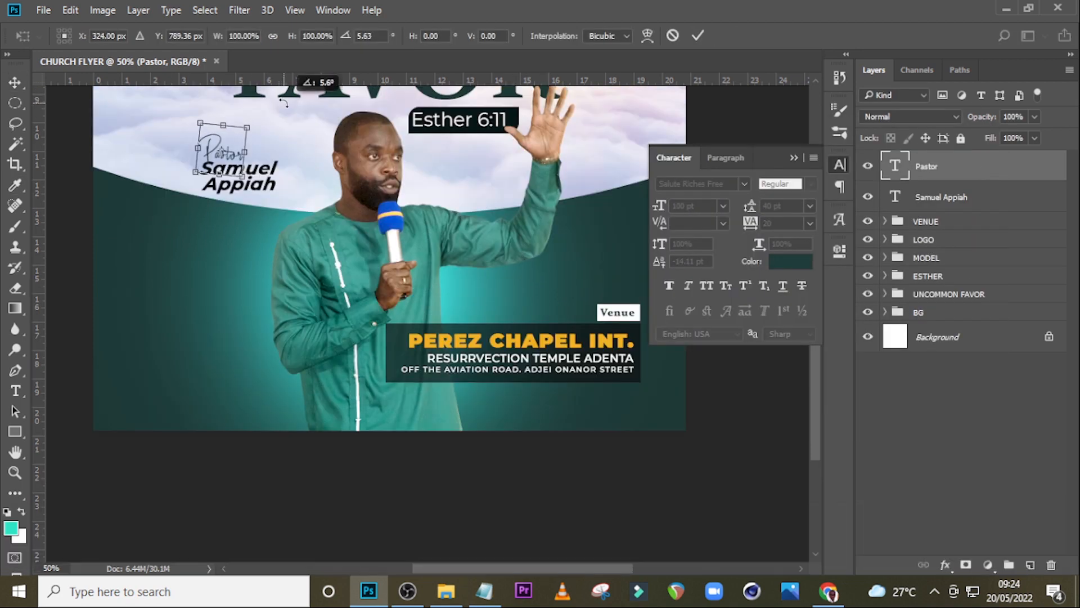
{"action": "key", "text": "Return"}
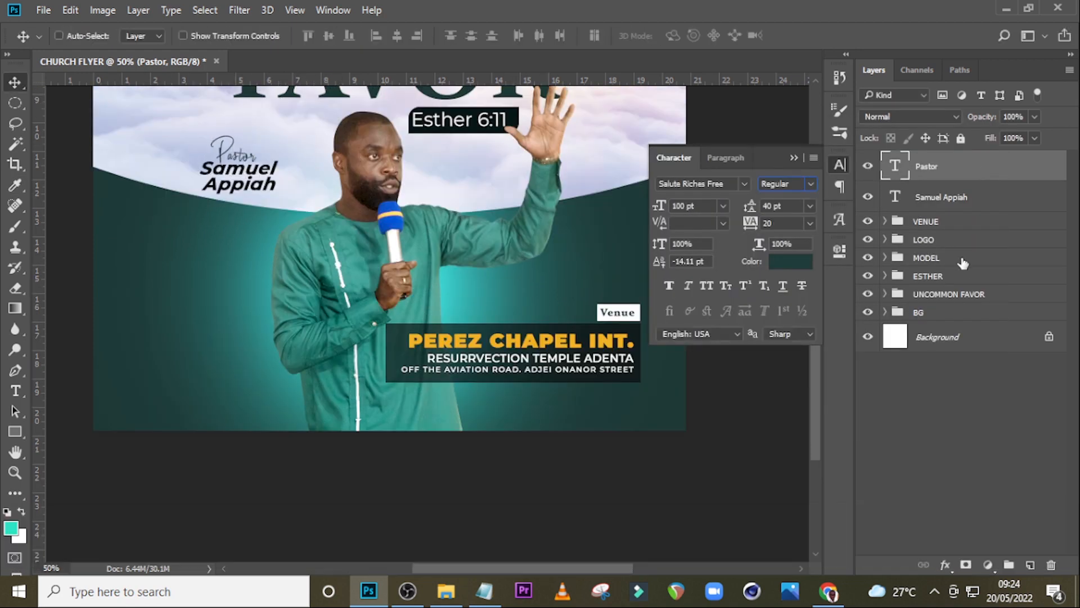
Duplicate the Pastor text layer, then group both copies with the pastor's name layer as NAME
{"action": "key", "text": "ctrl+j"}
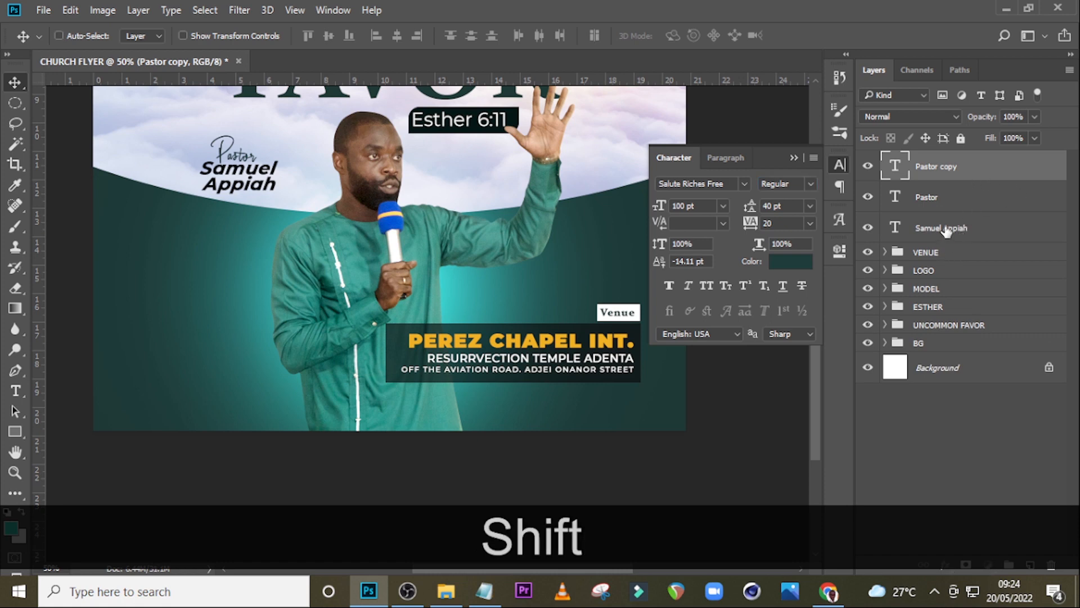
{"action": "left_click", "coordinate": [977, 227], "text": "shift"}
{"action": "key", "text": "ctrl+shift+g"}
{"action": "double_click", "coordinate": [931, 160]}
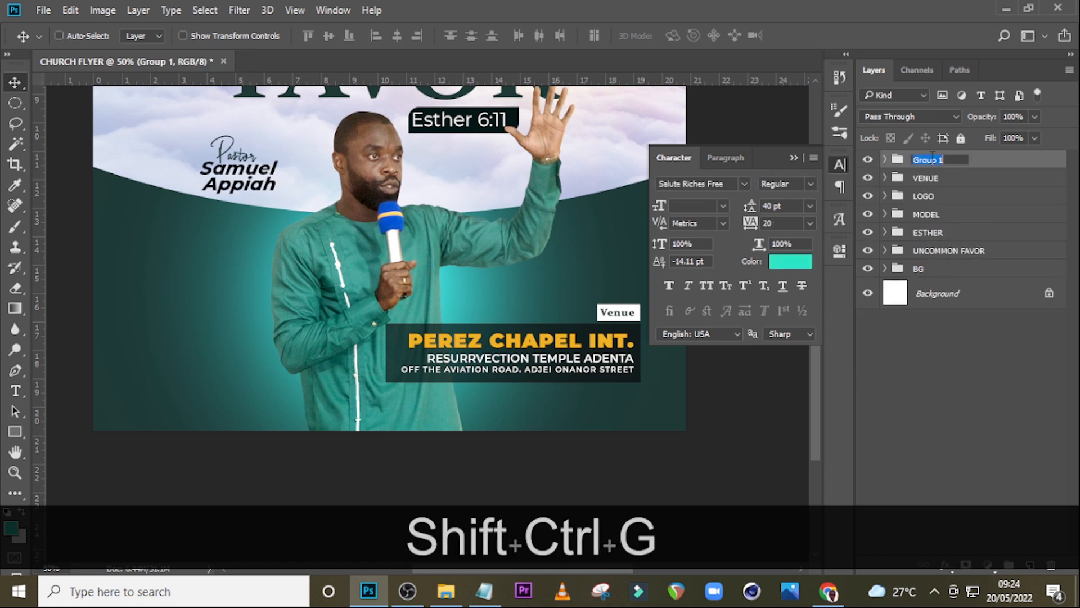
{"action": "type", "text": "NAME"}
{"action": "key", "text": "Return"}
{"action": "key", "text": "ctrl+0"}
Copy 6:30 from the 125.txt notes and add it as a new text line beside the preacher, below the pastor's name
{"action": "key", "text": "t"}
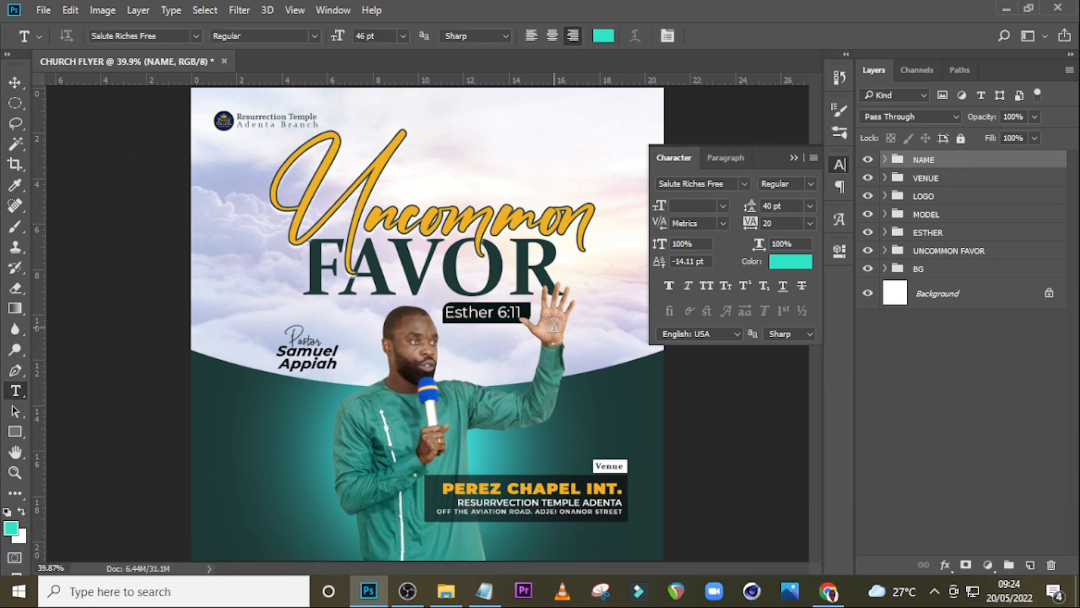
{"action": "key", "text": "ctrl+equal"}
{"action": "key", "text": "ctrl+equal"}
{"action": "scroll", "coordinate": [214, 373], "scroll_direction": "down", "scroll_amount": 10}
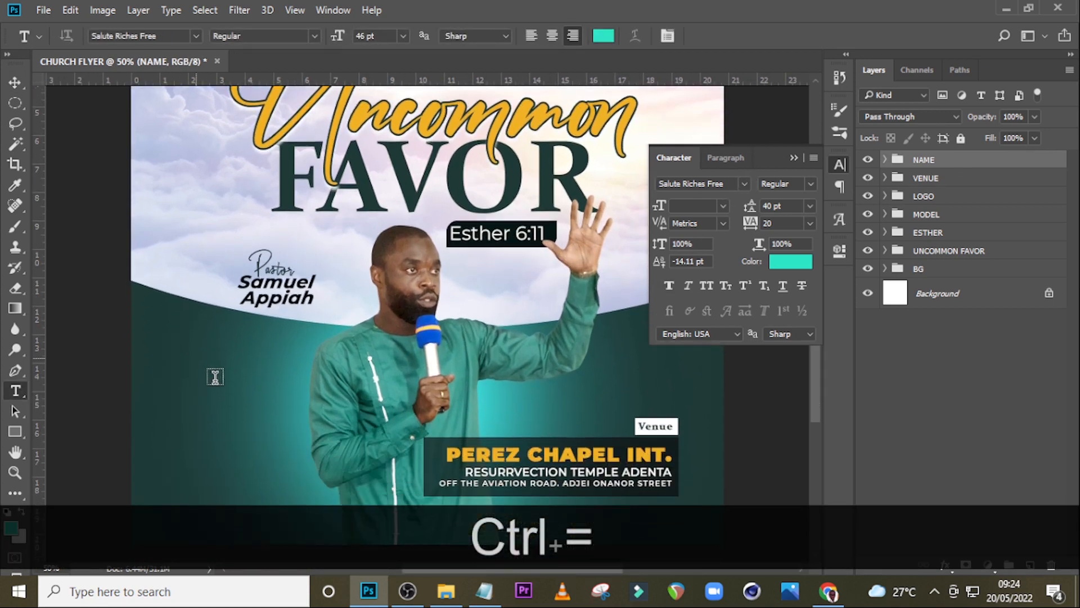
{"action": "left_click", "coordinate": [231, 223]}
{"action": "left_click", "coordinate": [484, 591]}
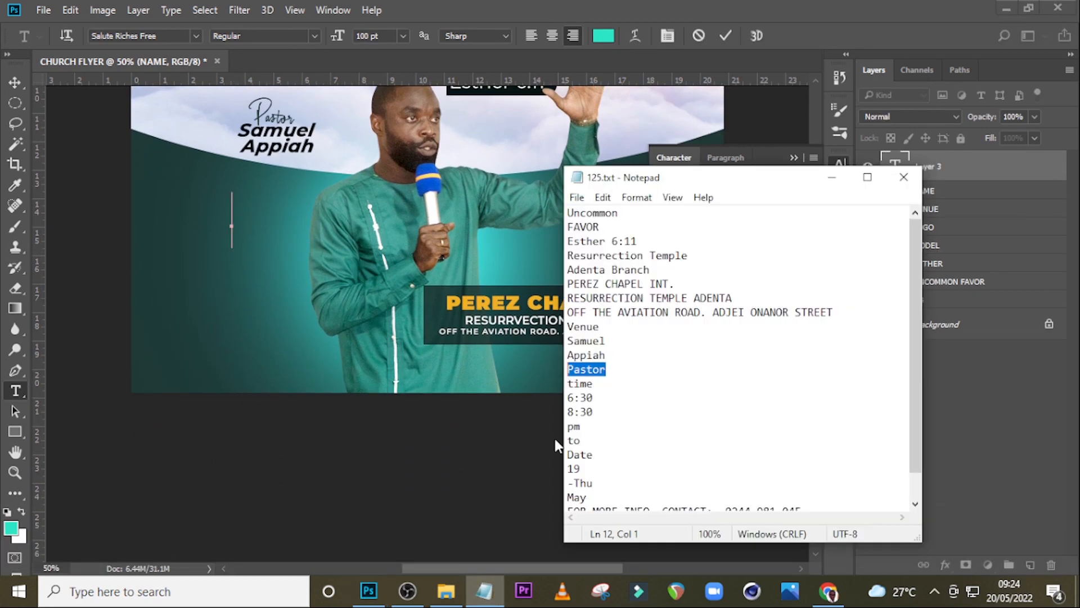
{"action": "left_click_drag", "start_coordinate": [597, 396], "coordinate": [546, 396]}
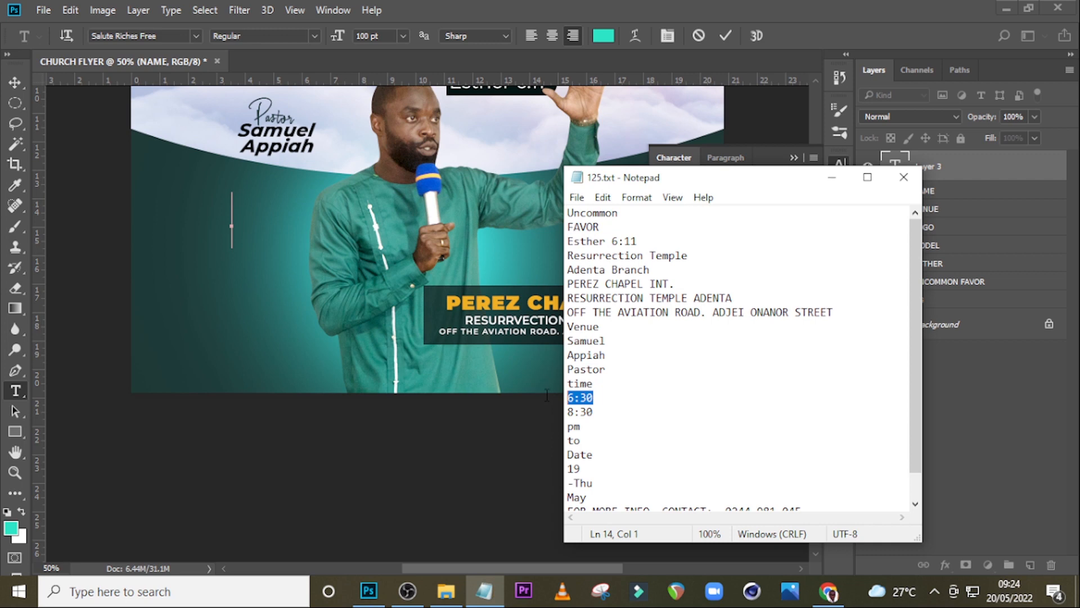
{"action": "key", "text": "ctrl+c"}
{"action": "left_click", "coordinate": [548, 401]}
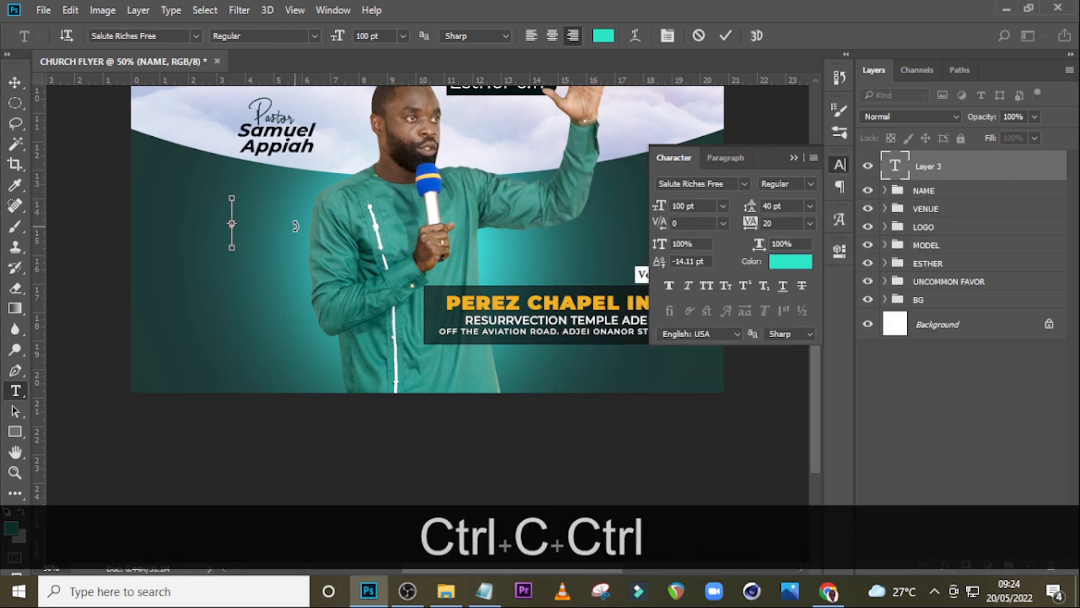
{"action": "key", "text": "ctrl+v"}
{"action": "left_click", "coordinate": [911, 170]}
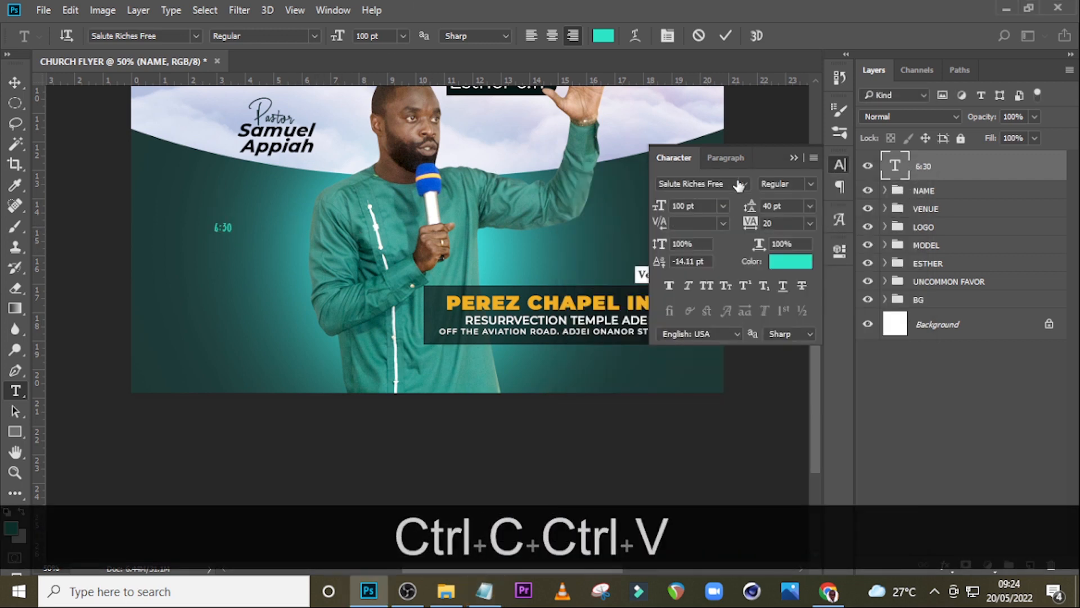
Set the 6:30 text in the Tiempos Headline font with the Bold style
{"action": "left_click", "coordinate": [746, 185]}
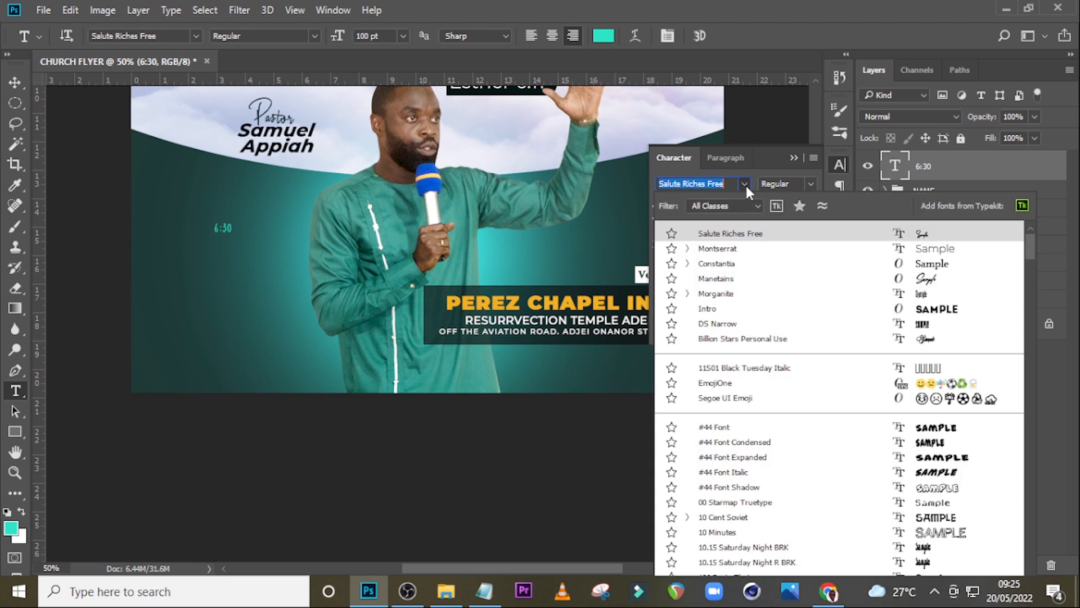
{"action": "left_click", "coordinate": [745, 184]}
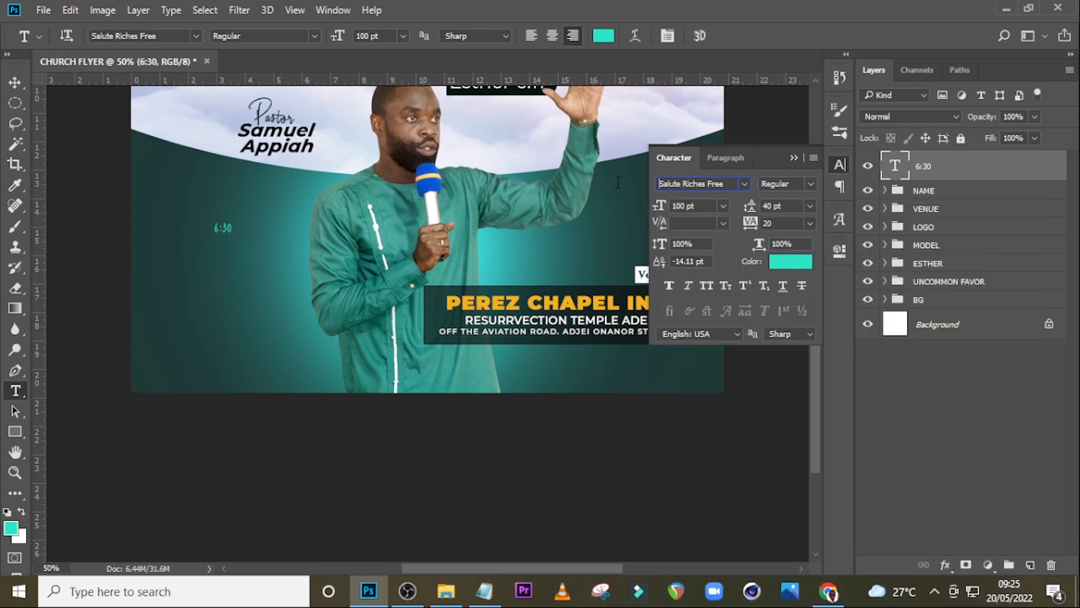
{"action": "left_click", "coordinate": [726, 186]}
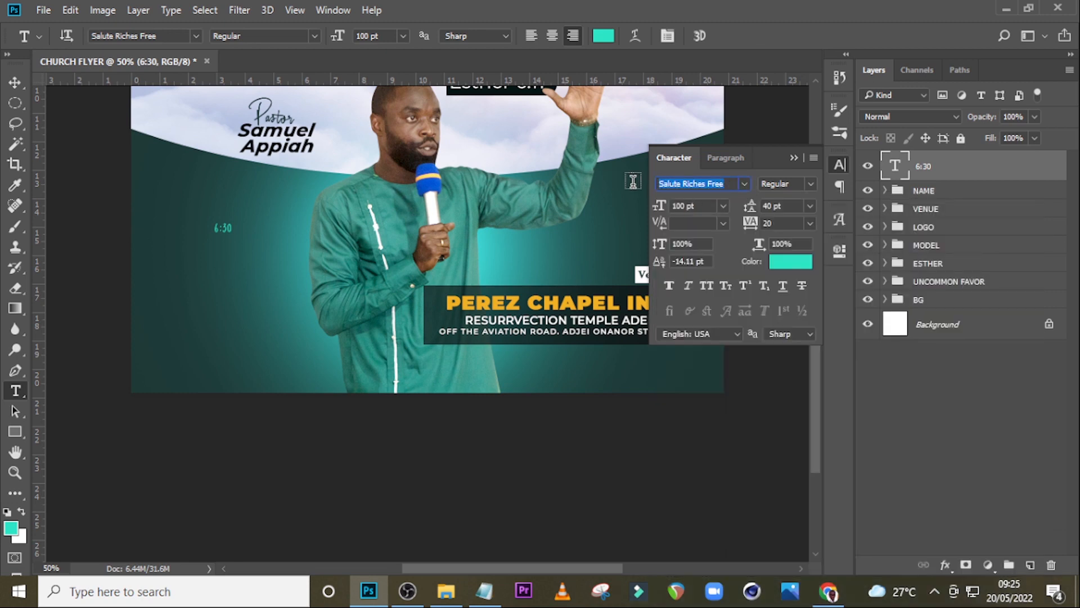
{"action": "type", "text": "tiem"}
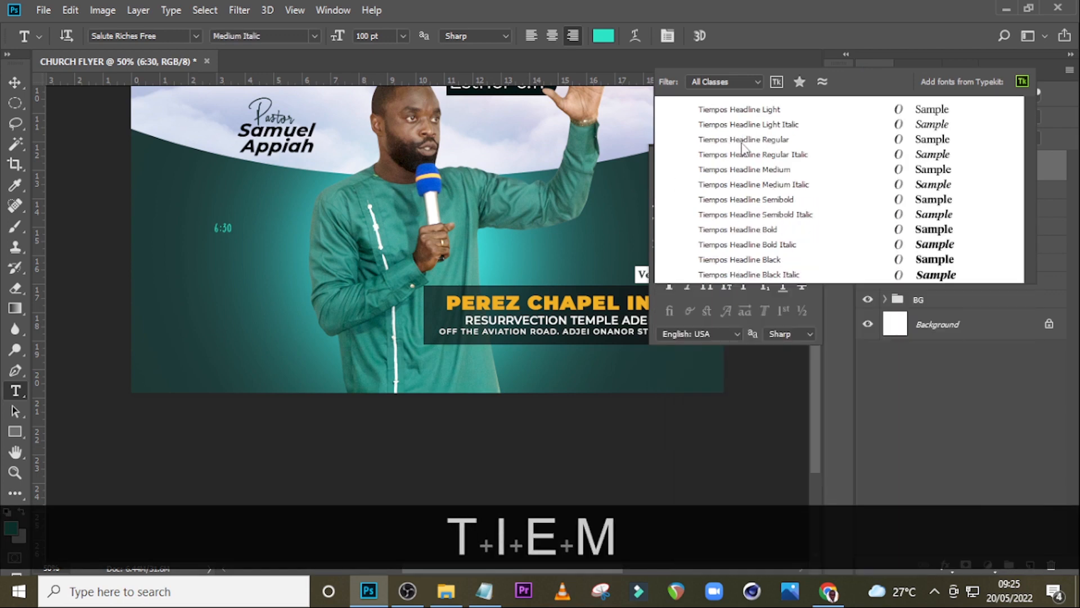
{"action": "left_click", "coordinate": [754, 169]}
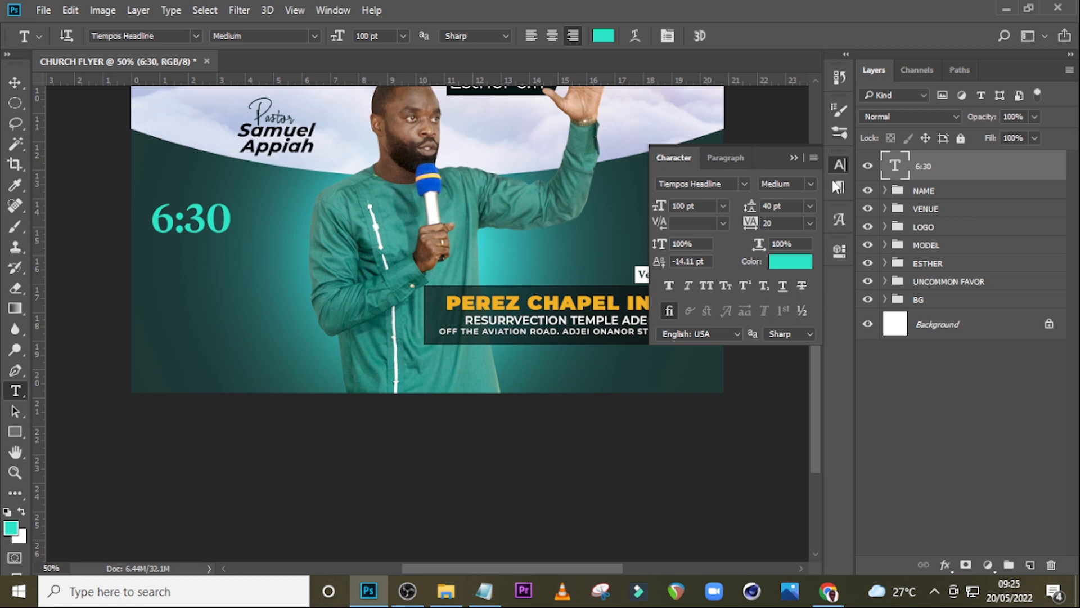
{"action": "left_click", "coordinate": [810, 183]}
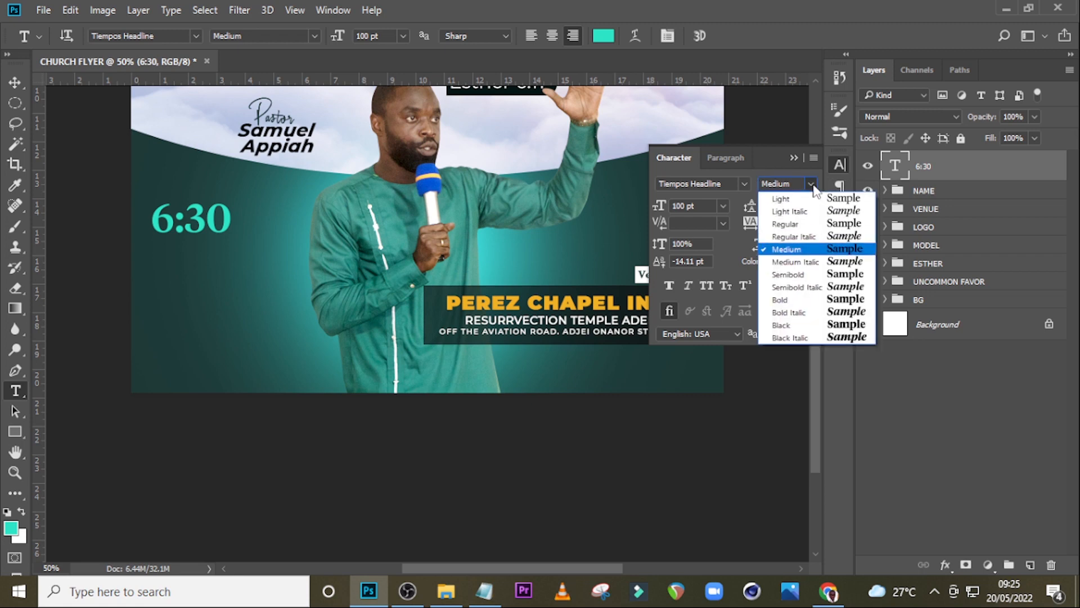
{"action": "left_click", "coordinate": [787, 300]}
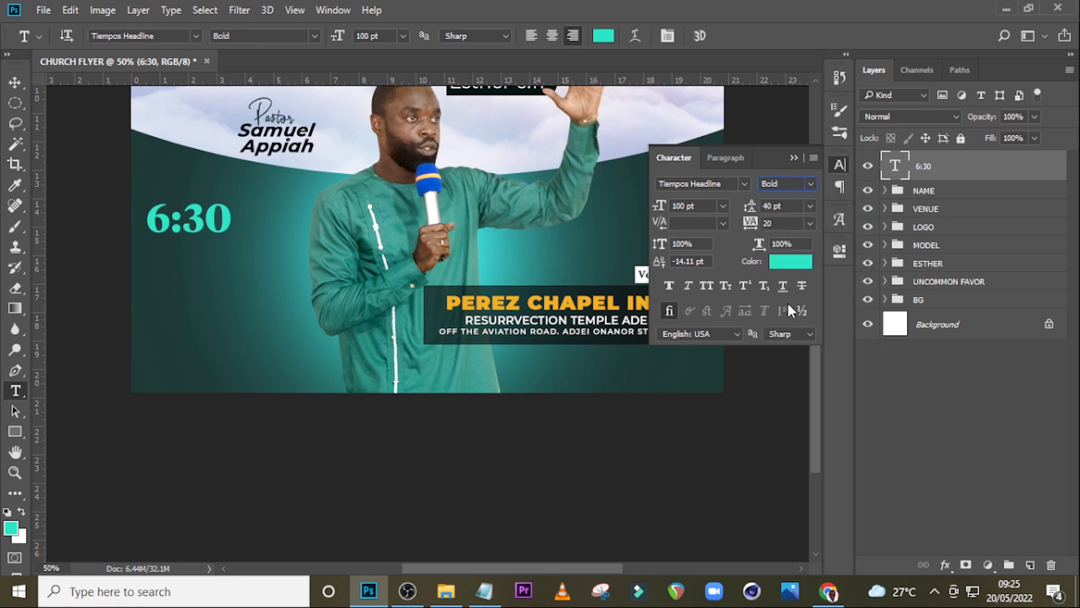
Set the 6:30 text to 72 pt with tracking 0 and turn on faux bold and faux italic
{"action": "left_click", "coordinate": [698, 206]}
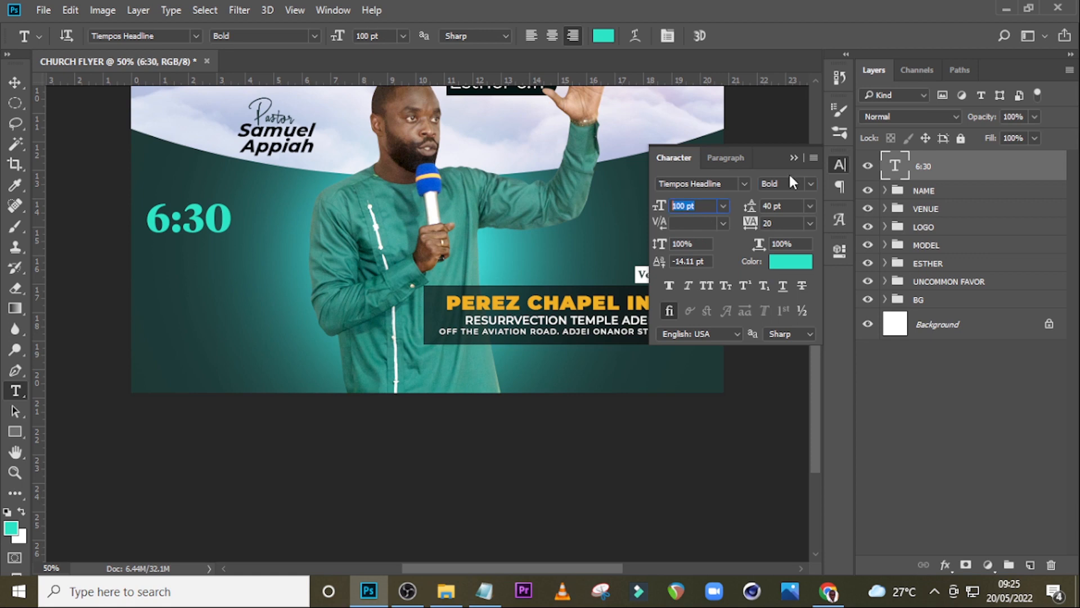
{"action": "type", "text": "72"}
{"action": "key", "text": "Return"}
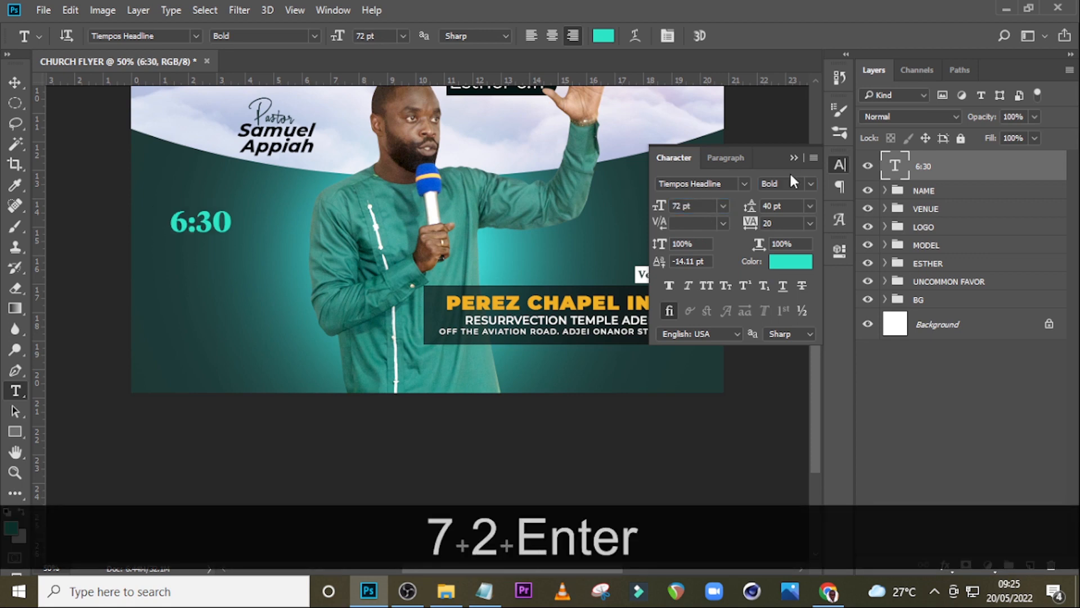
{"action": "left_click", "coordinate": [769, 222]}
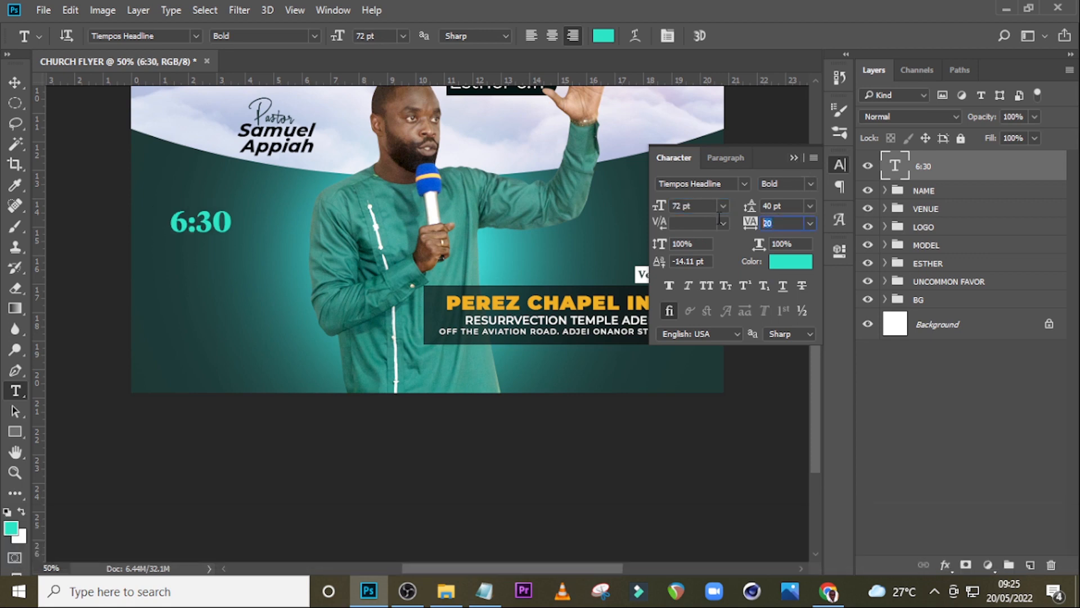
{"action": "type", "text": "0"}
{"action": "key", "text": "Return"}
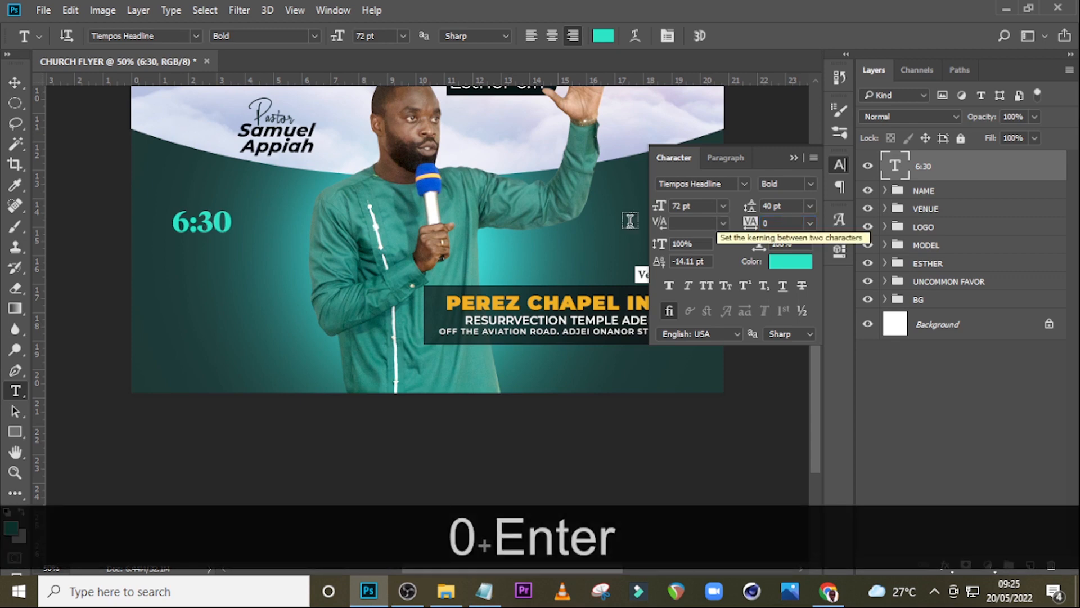
{"action": "left_click", "coordinate": [669, 285]}
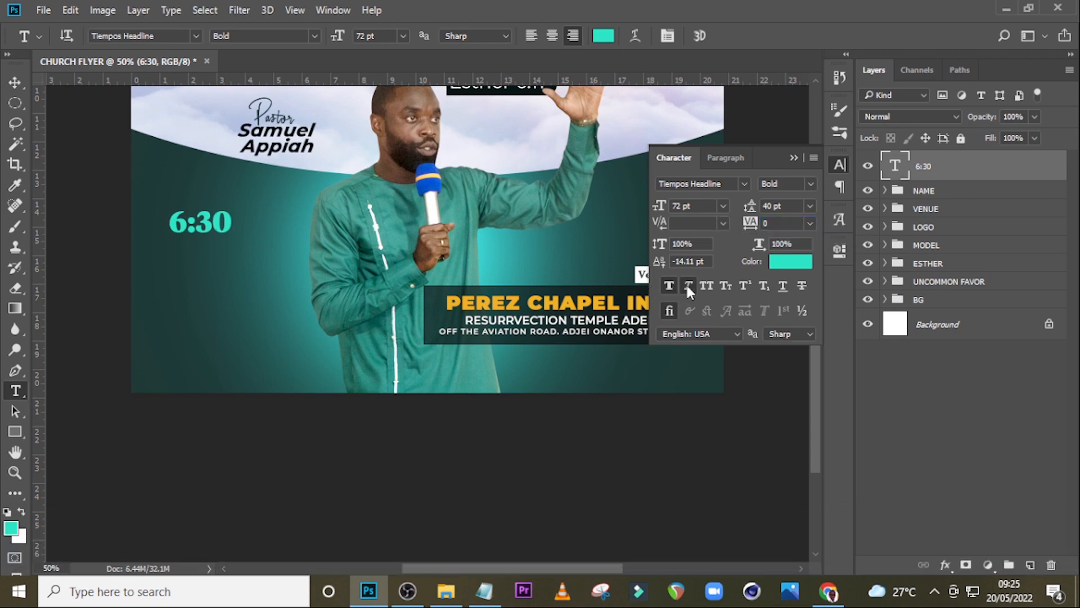
{"action": "left_click", "coordinate": [687, 285]}
Recolour the 6:30 text with dark green 183835 sampled from the flyer background
{"action": "left_click", "coordinate": [787, 269]}
{"action": "left_click", "coordinate": [151, 170]}
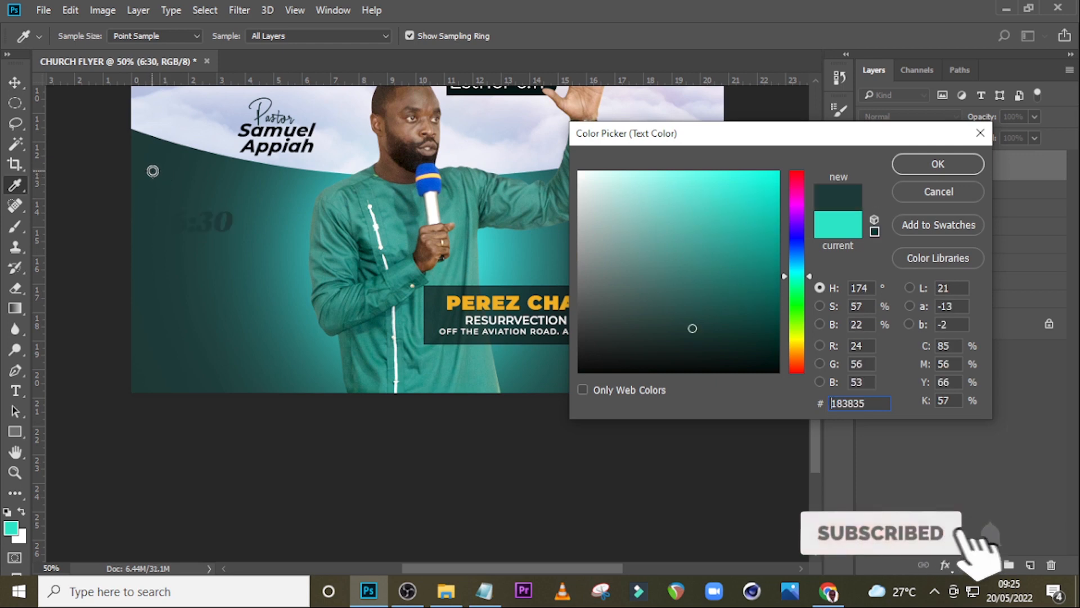
{"action": "left_click", "coordinate": [938, 164]}
Duplicate the 6:30 text layer, centre-align the copy's text and place it directly below the original
{"action": "key", "text": "ctrl"}
{"action": "key", "text": "ctrl+j"}
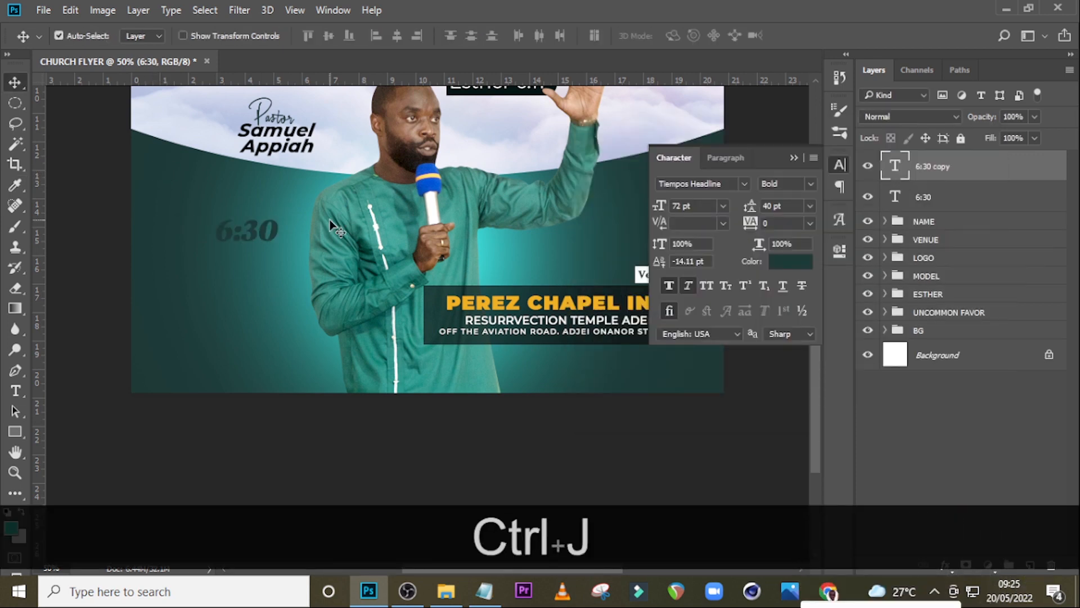
{"action": "left_click_drag", "start_coordinate": [232, 243], "coordinate": [231, 260]}
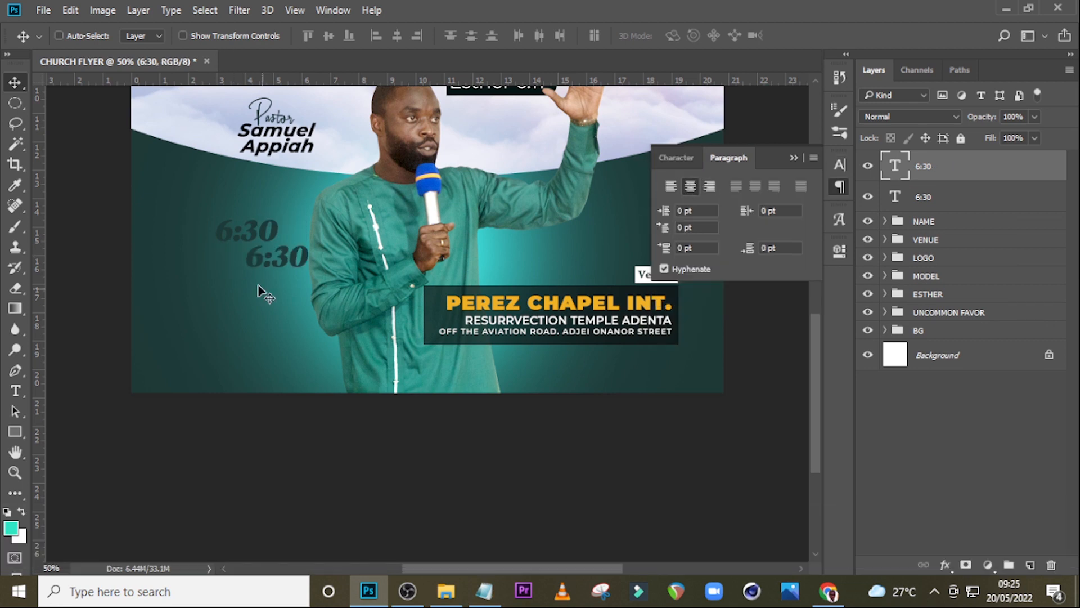
{"action": "key", "text": "shift"}
Replace the lower time text with 8:30 from the 125.txt notes and nudge it into line under 6:30
{"action": "left_click", "coordinate": [475, 598]}
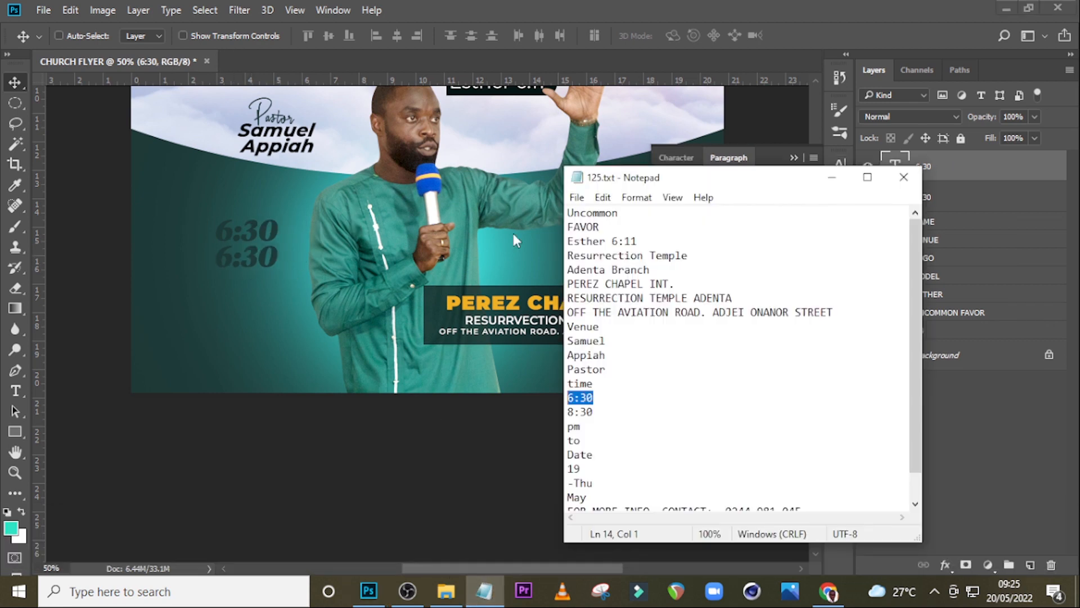
{"action": "key", "text": "ctrl+c"}
{"action": "left_click", "coordinate": [670, 21]}
{"action": "double_click", "coordinate": [902, 171]}
{"action": "key", "text": "ctrl+v"}
{"action": "left_click", "coordinate": [976, 161]}
{"action": "key", "text": "v"}
{"action": "key", "text": "Left"}
{"action": "key", "text": "Left"}
Add a PM text layer below the 8:30 text
{"action": "key", "text": "t"}
{"action": "left_click", "coordinate": [233, 304]}
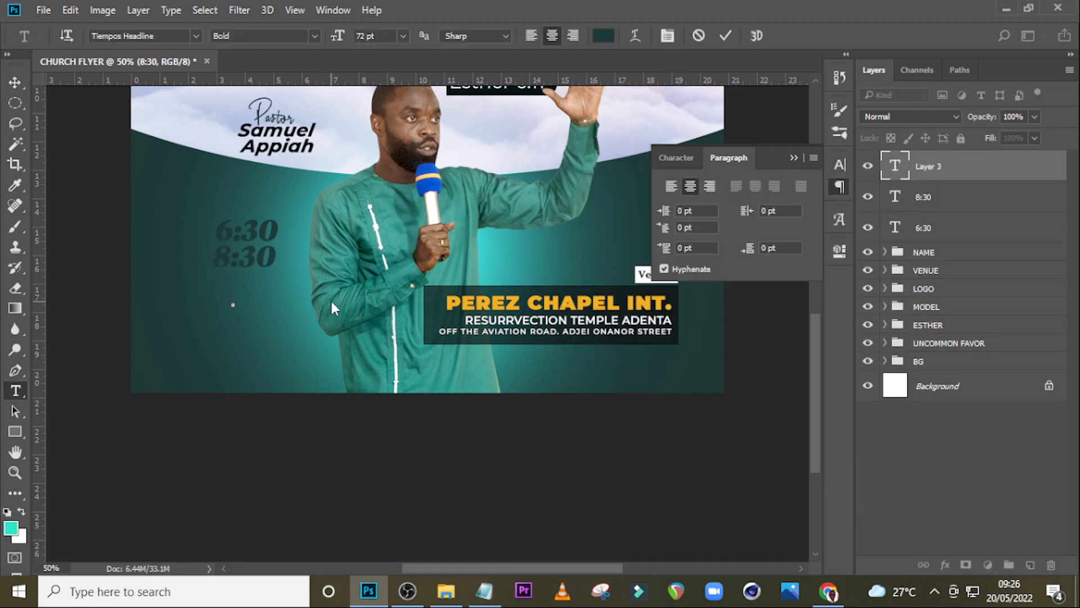
{"action": "type", "text": "PM"}
Set the PM text to the Regular style at 26 pt and turn off its faux bold
{"action": "left_click", "coordinate": [676, 158]}
{"action": "left_click", "coordinate": [811, 184]}
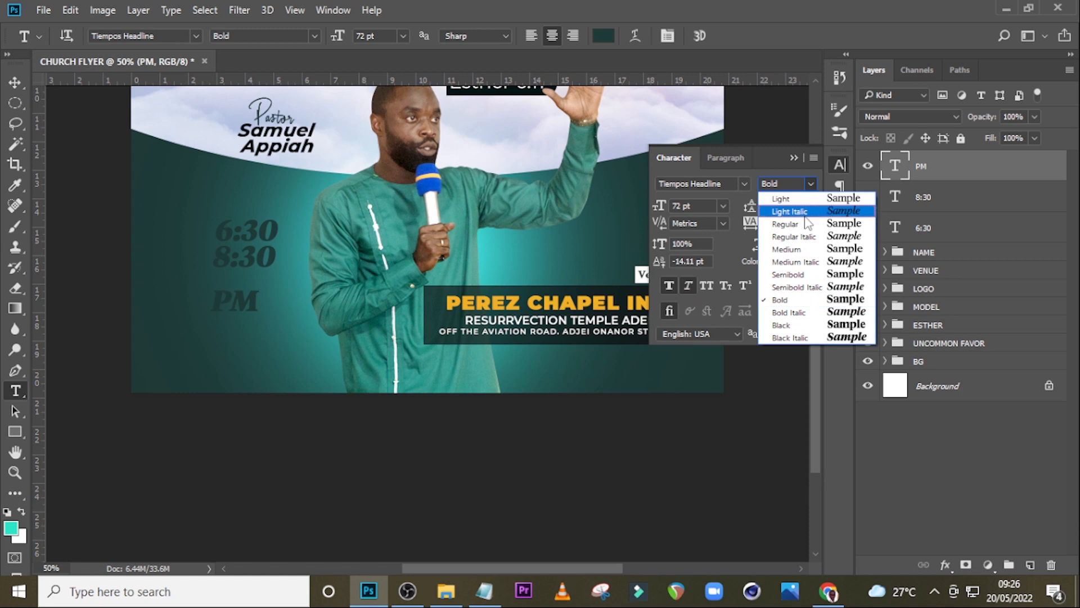
{"action": "left_click", "coordinate": [789, 249]}
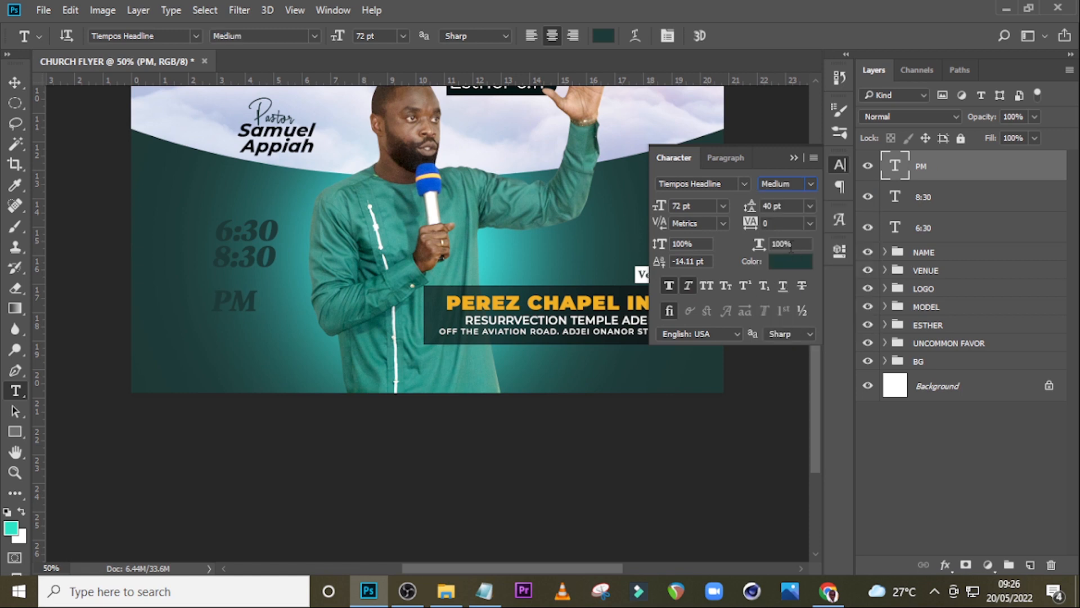
{"action": "left_click", "coordinate": [813, 189]}
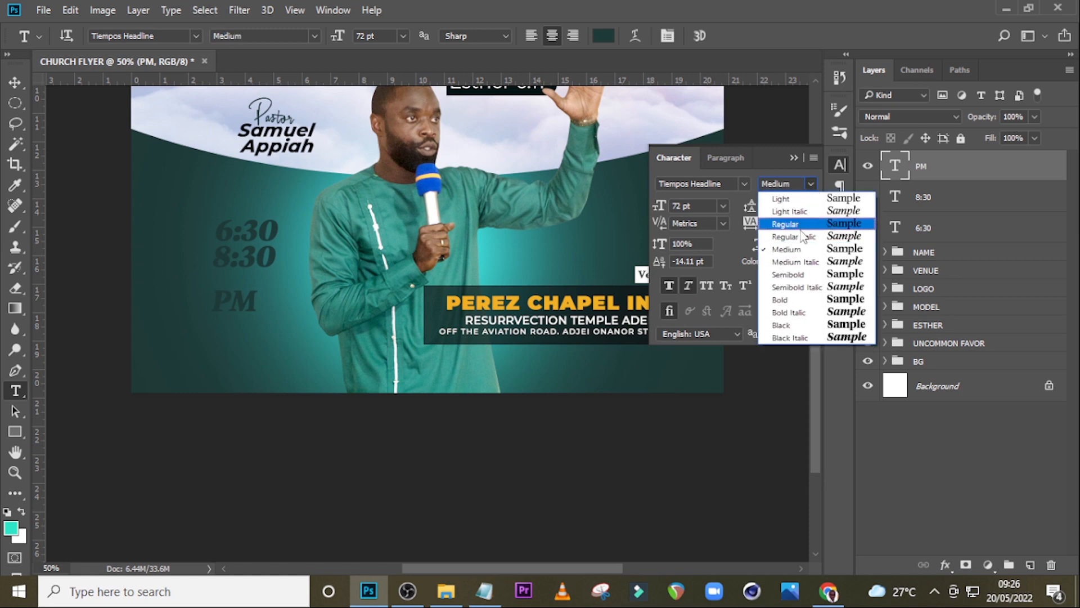
{"action": "left_click", "coordinate": [804, 228]}
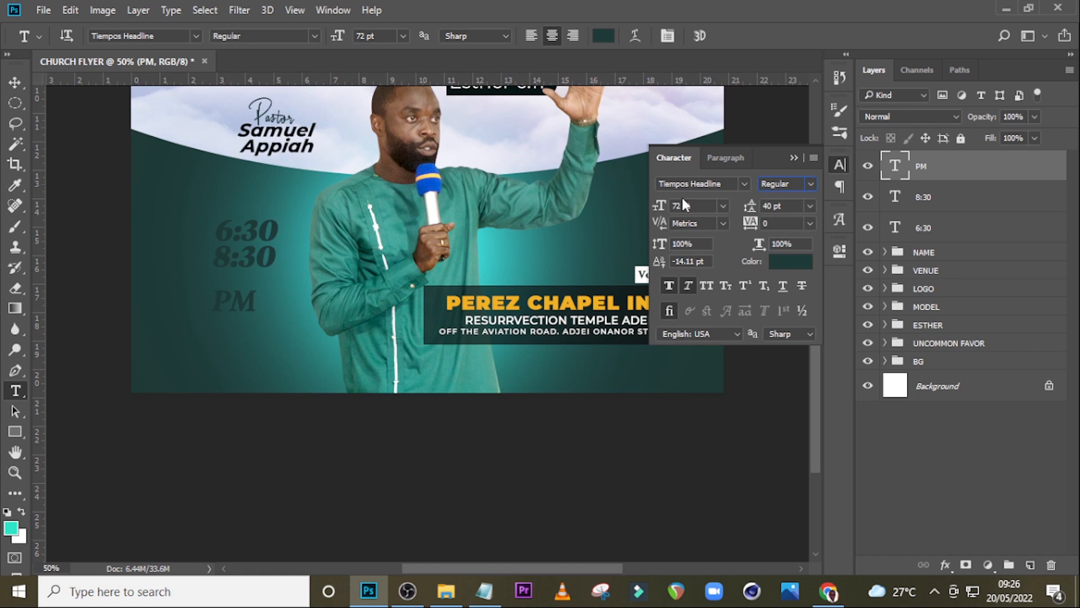
{"action": "left_click", "coordinate": [698, 206]}
{"action": "type", "text": "26"}
{"action": "key", "text": "Return"}
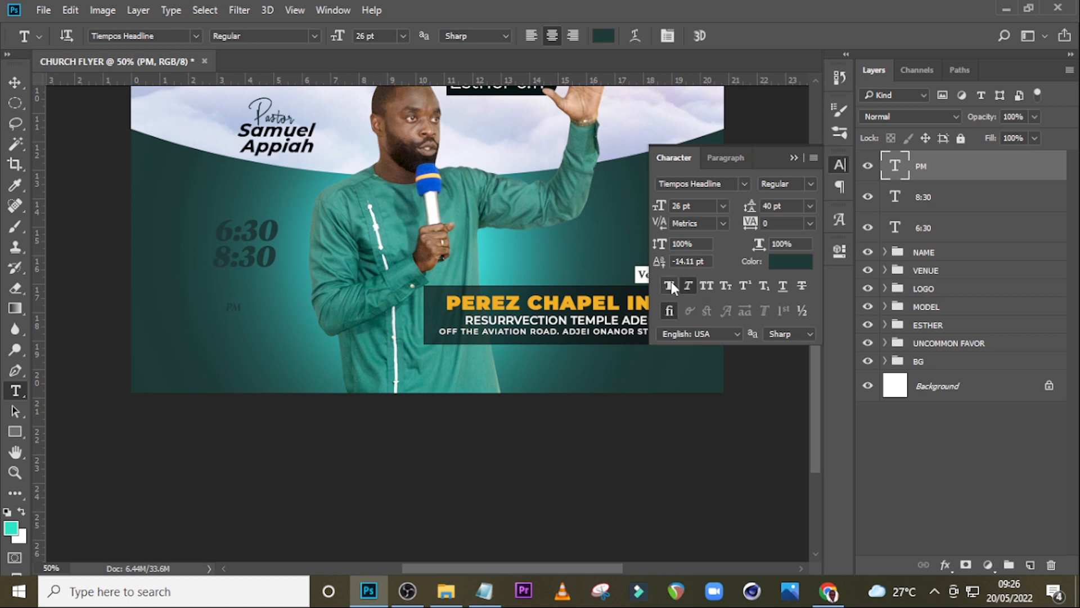
Turn off faux bold for the 6:30 and 8:30 text layers together
{"action": "left_click", "coordinate": [928, 225]}
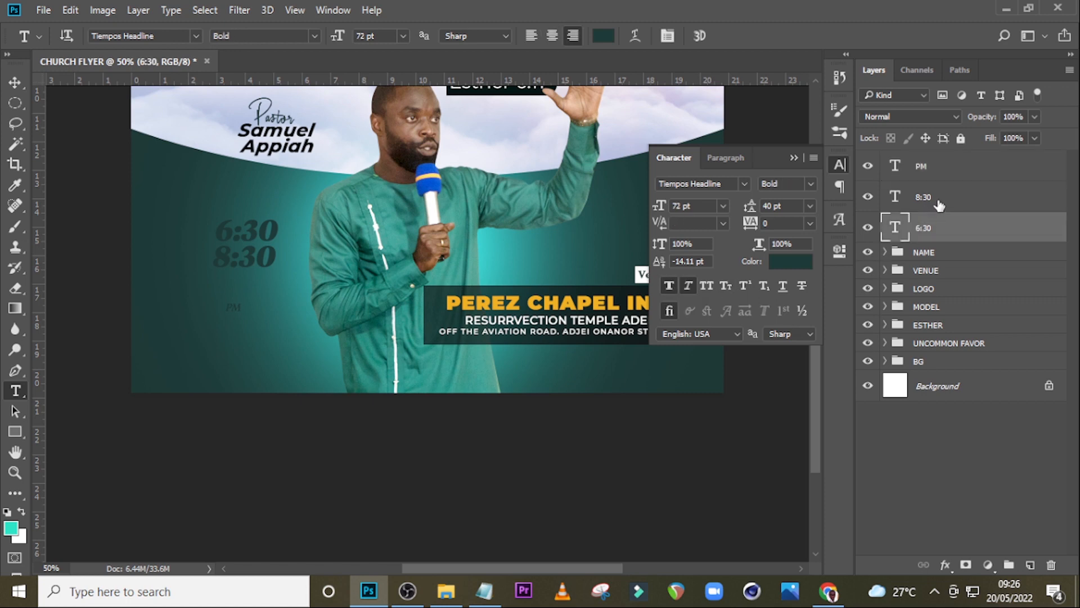
{"action": "left_click", "coordinate": [936, 202], "text": "ctrl"}
{"action": "left_click", "coordinate": [669, 286]}
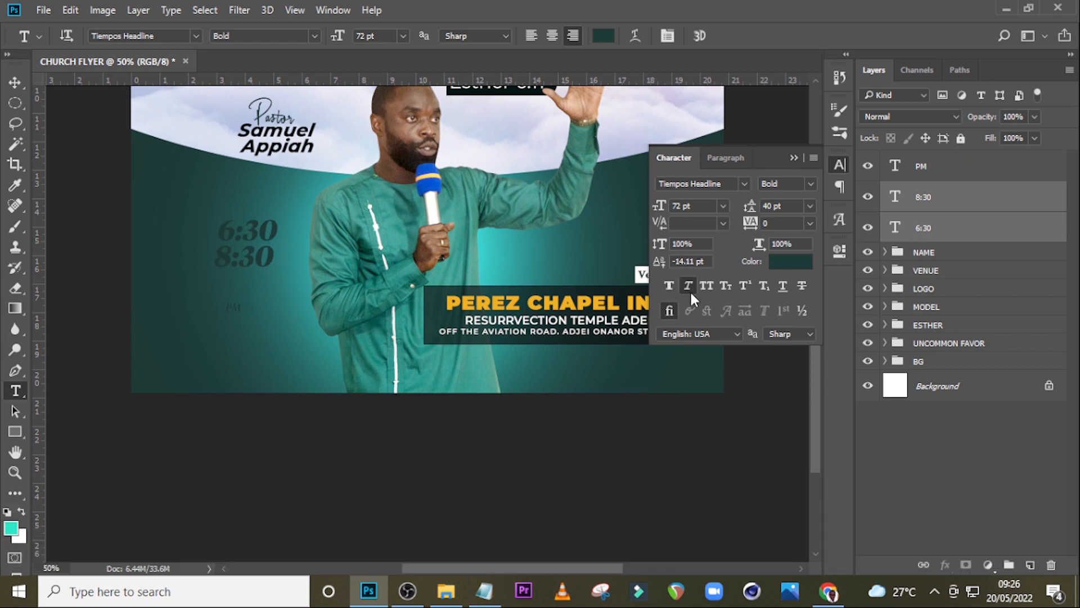
Move the PM text up beside 6:30 and nudge it into line with the time
{"action": "left_click", "coordinate": [928, 169]}
{"action": "key", "text": "v"}
{"action": "left_click_drag", "start_coordinate": [236, 309], "coordinate": [289, 220]}
{"action": "key", "text": "Left"}
{"action": "key", "text": "Left"}
{"action": "key", "text": "Down"}
{"action": "key", "text": "Down"}
{"action": "key", "text": "Down"}
{"action": "key", "text": "Down"}
{"action": "key", "text": "Down"}
{"action": "key", "text": "Down"}
Duplicate the PM text, place the copy just below it and change its wording to TO
{"action": "key", "text": "ctrl+j"}
{"action": "key", "text": "shift+Down"}
{"action": "key", "text": "shift+Down"}
{"action": "key", "text": "shift+Down"}
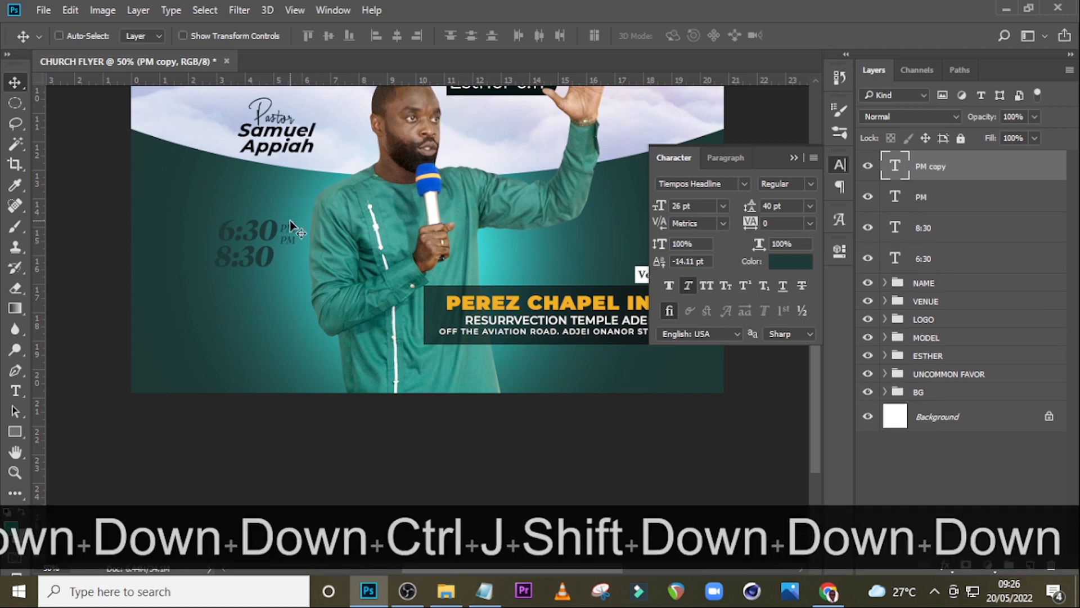
{"action": "key", "text": "Up"}
{"action": "key", "text": "Up"}
{"action": "key", "text": "Up"}
{"action": "key", "text": "Left"}
{"action": "key", "text": "Left"}
{"action": "key", "text": "Left"}
{"action": "double_click", "coordinate": [900, 166]}
{"action": "type", "text": "TO"}
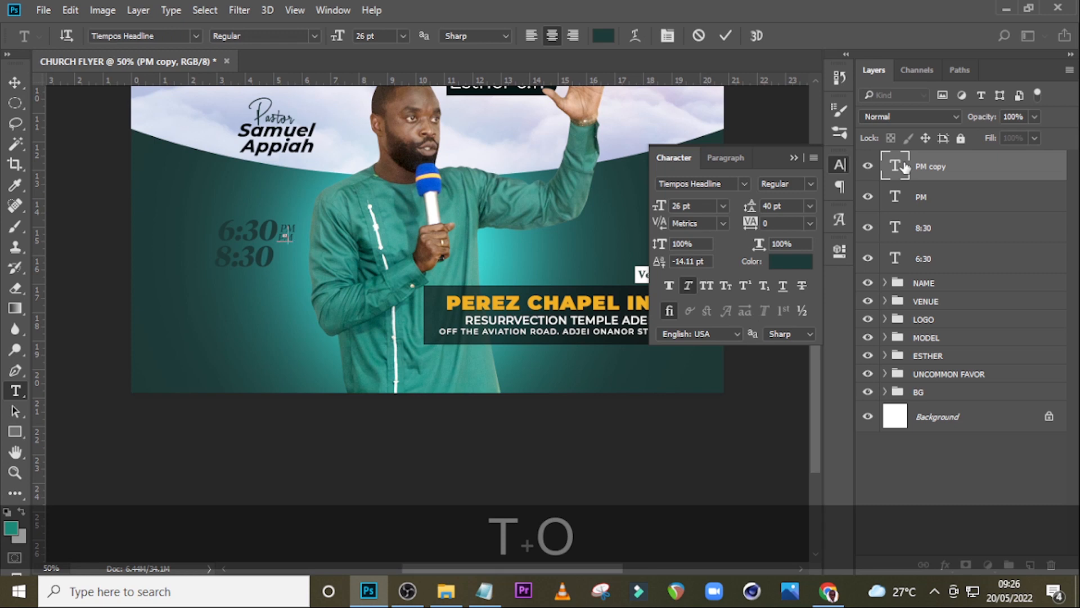
{"action": "left_click", "coordinate": [995, 158]}
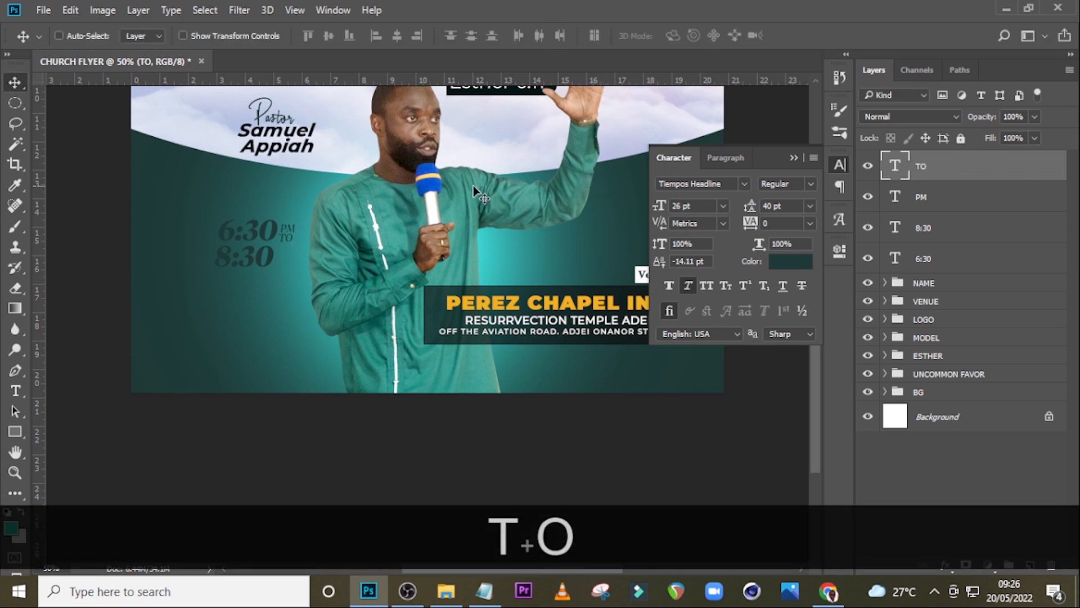
Duplicate the PM text layer again and position the copy beside 8:30
{"action": "left_click", "coordinate": [920, 197]}
{"action": "key", "text": "ctrl+j"}
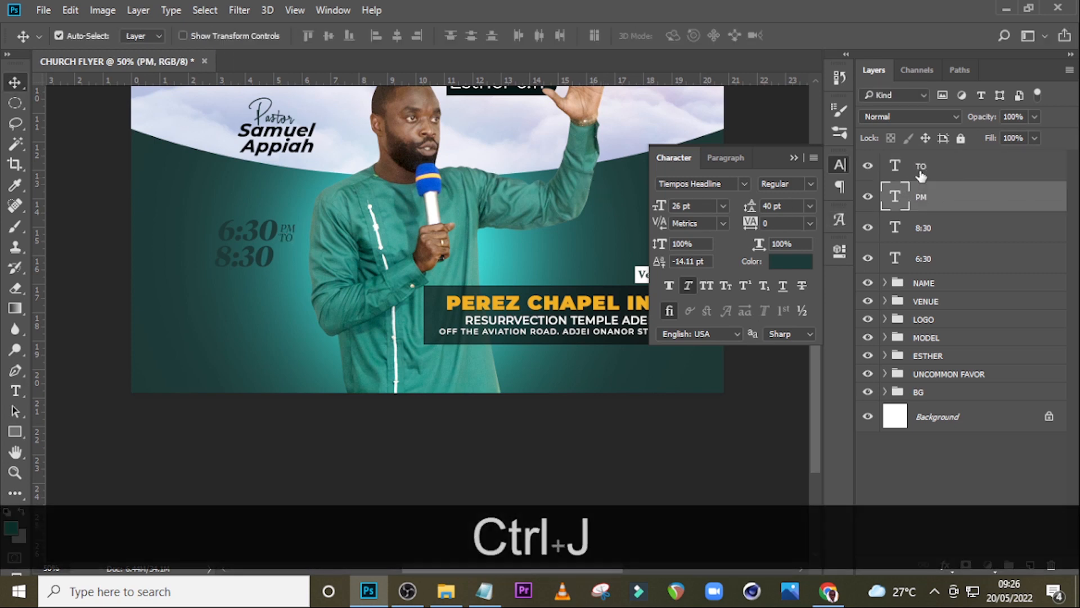
{"action": "key", "text": "Left"}
{"action": "key", "text": "Up"}
{"action": "key", "text": "Up"}
{"action": "key", "text": "Up"}
{"action": "key", "text": "Up"}
{"action": "key", "text": "Right"}
{"action": "key", "text": "Right"}
{"action": "key", "text": "Right"}
{"action": "key", "text": "Down"}
{"action": "key", "text": "Down"}
Copy the word time from the Notepad notes into a new text layer and place it just above 6:30
{"action": "key", "text": "t"}
{"action": "left_click", "coordinate": [158, 210]}
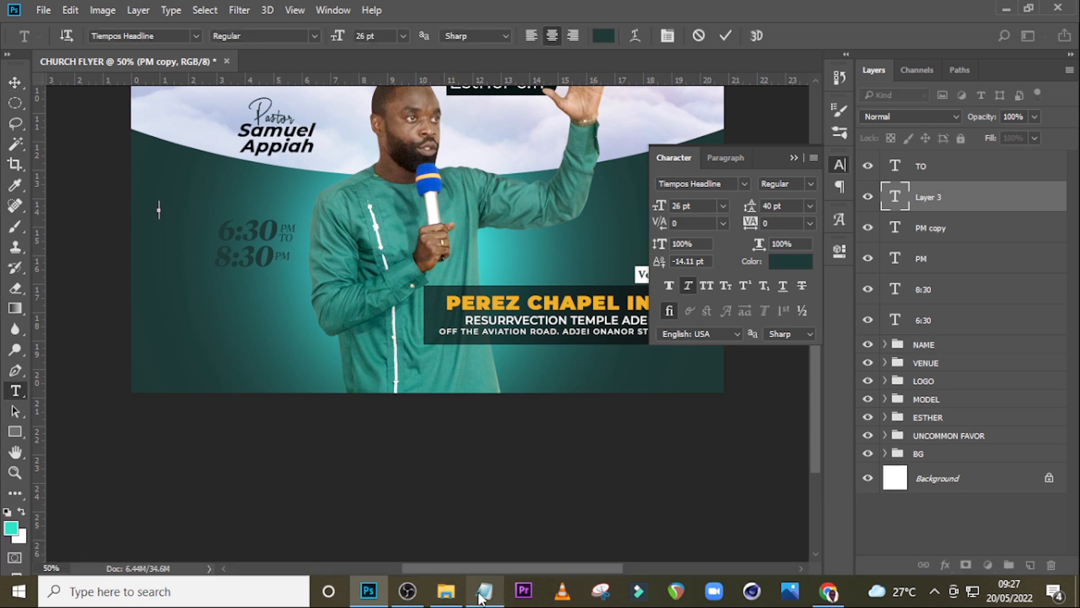
{"action": "left_click", "coordinate": [484, 591]}
{"action": "left_click_drag", "start_coordinate": [601, 383], "coordinate": [556, 383]}
{"action": "key", "text": "ctrl+c"}
{"action": "left_click", "coordinate": [495, 8]}
{"action": "key", "text": "ctrl+v"}
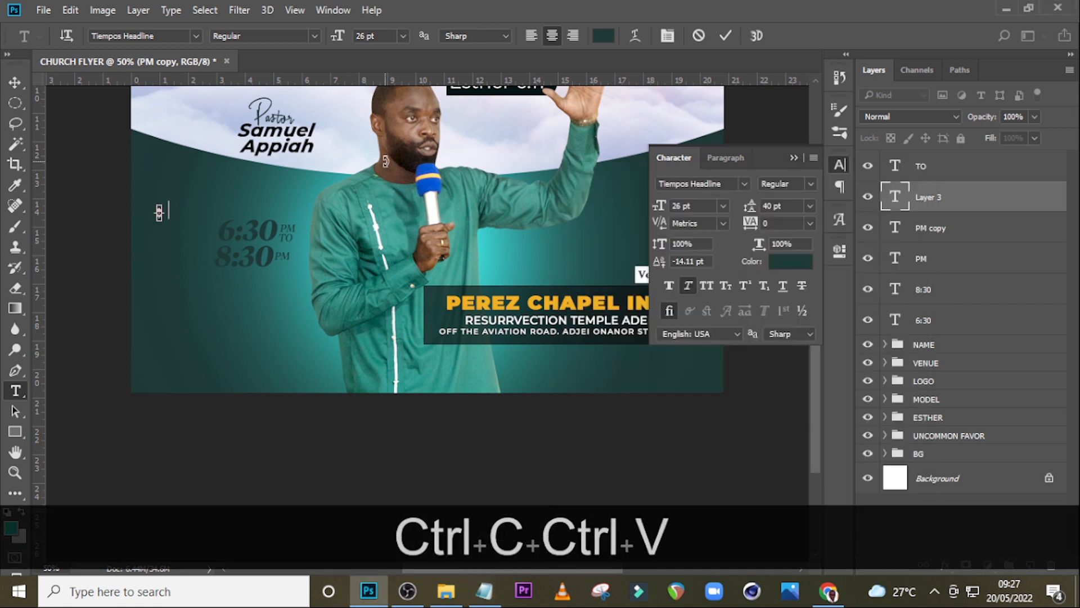
{"action": "left_click", "coordinate": [951, 204]}
{"action": "key", "text": "v"}
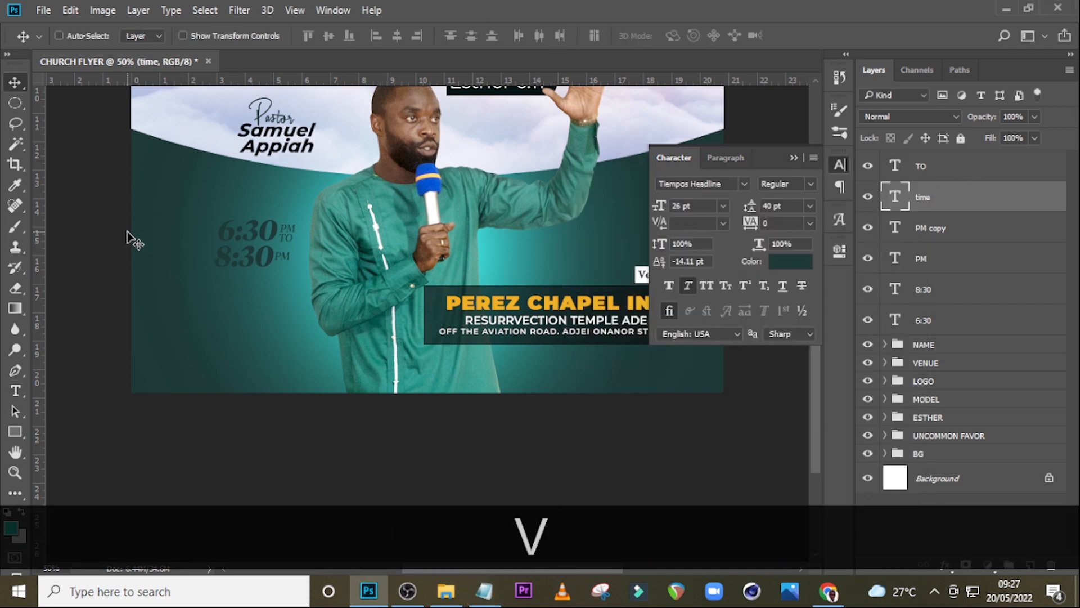
{"action": "left_click_drag", "start_coordinate": [169, 225], "coordinate": [260, 218]}
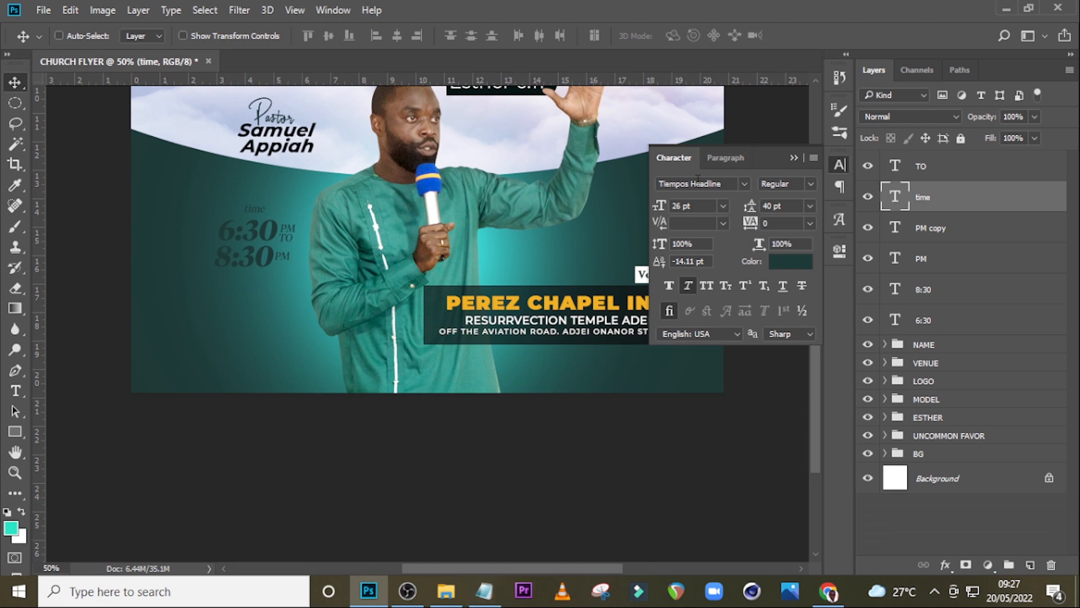
Set the time text to the Manetains font at 66 pt
{"action": "left_click", "coordinate": [744, 184]}
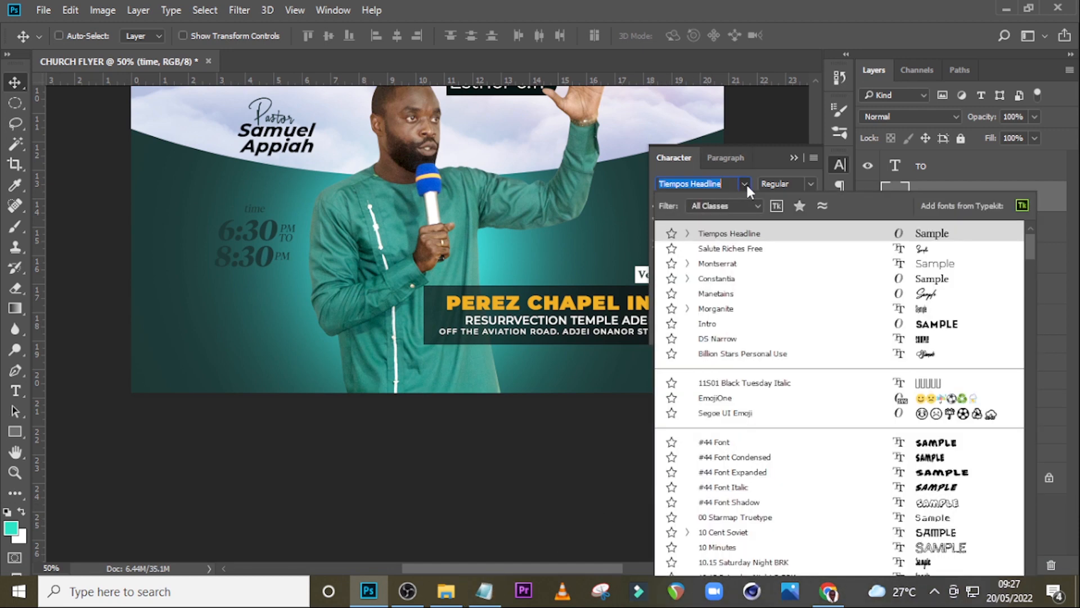
{"action": "left_click", "coordinate": [720, 295]}
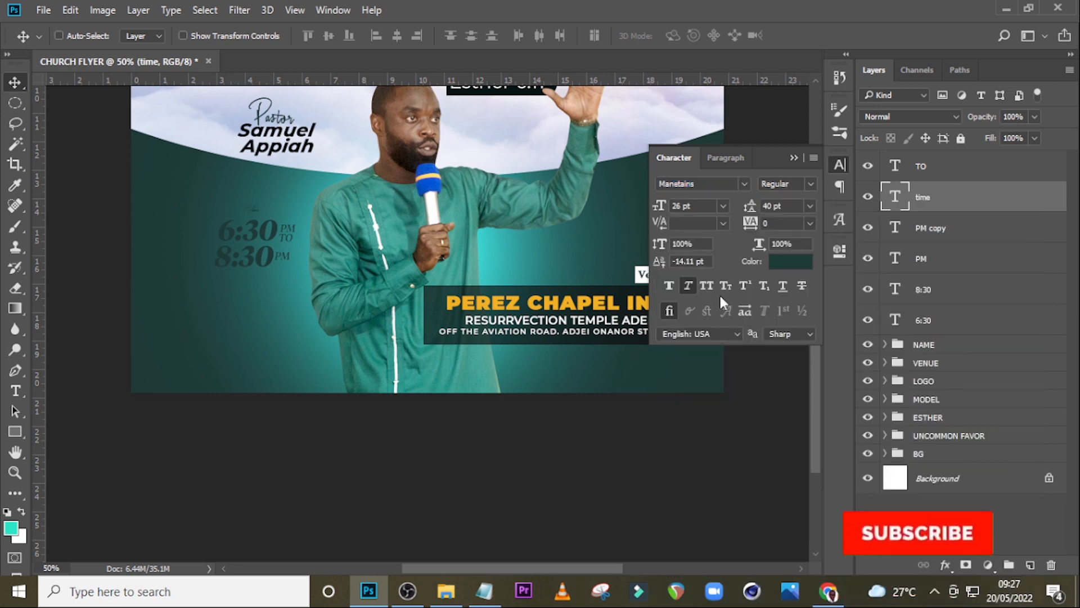
{"action": "left_click", "coordinate": [684, 206]}
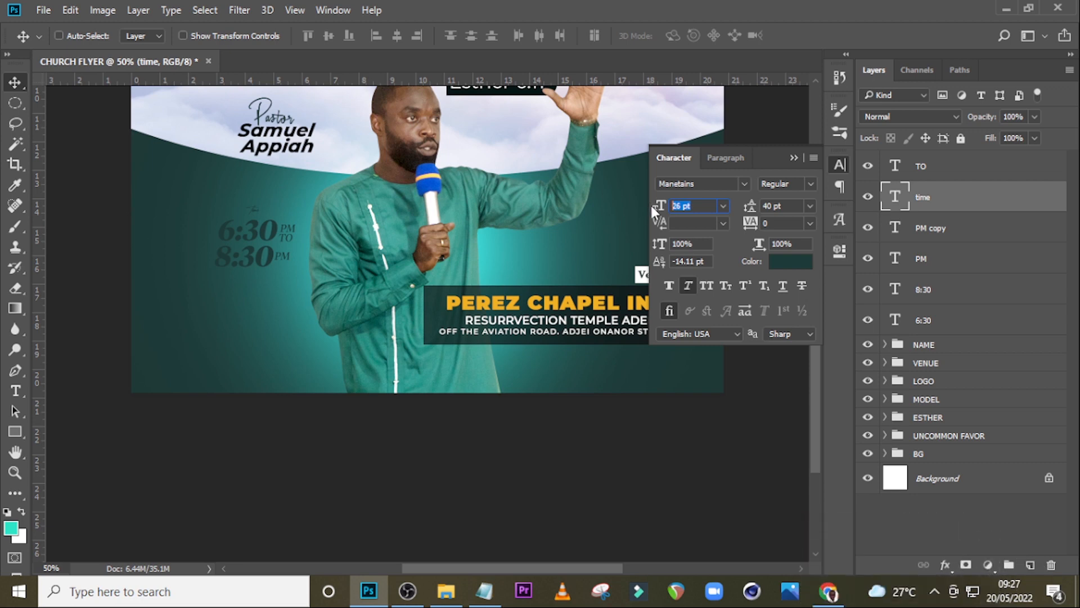
{"action": "type", "text": "66"}
{"action": "key", "text": "Return"}
Change the time text's colour to black (000000)
{"action": "left_click", "coordinate": [789, 268]}
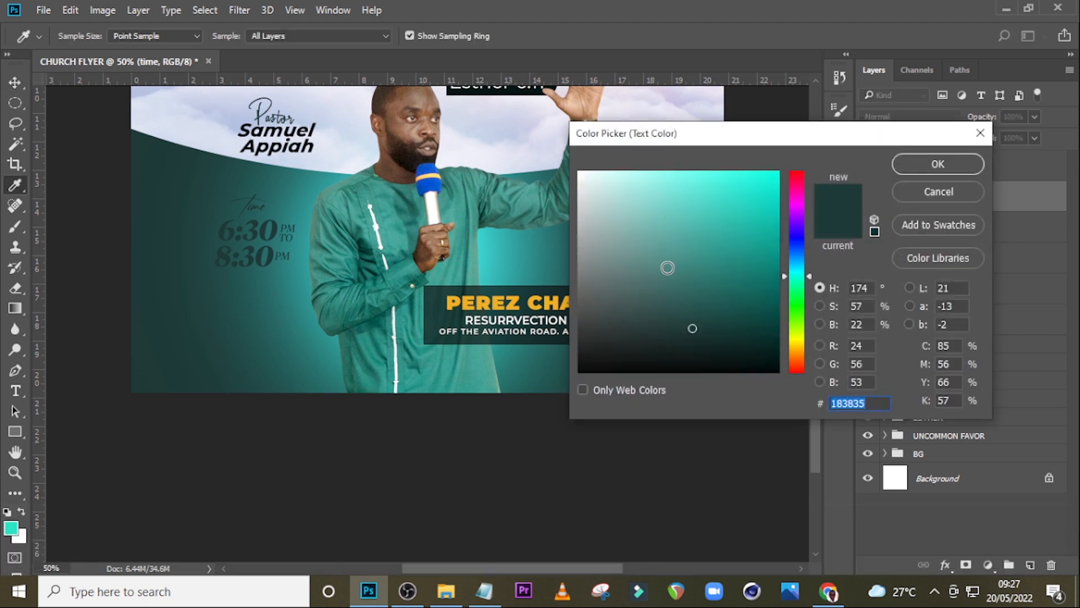
{"action": "left_click_drag", "start_coordinate": [615, 349], "coordinate": [574, 379]}
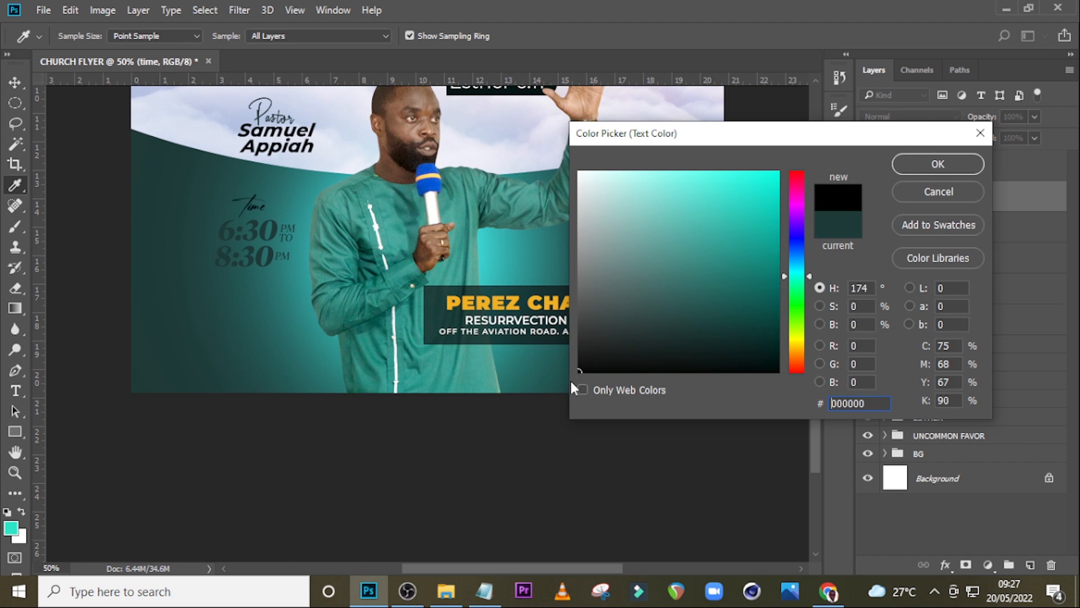
{"action": "left_click", "coordinate": [927, 162]}
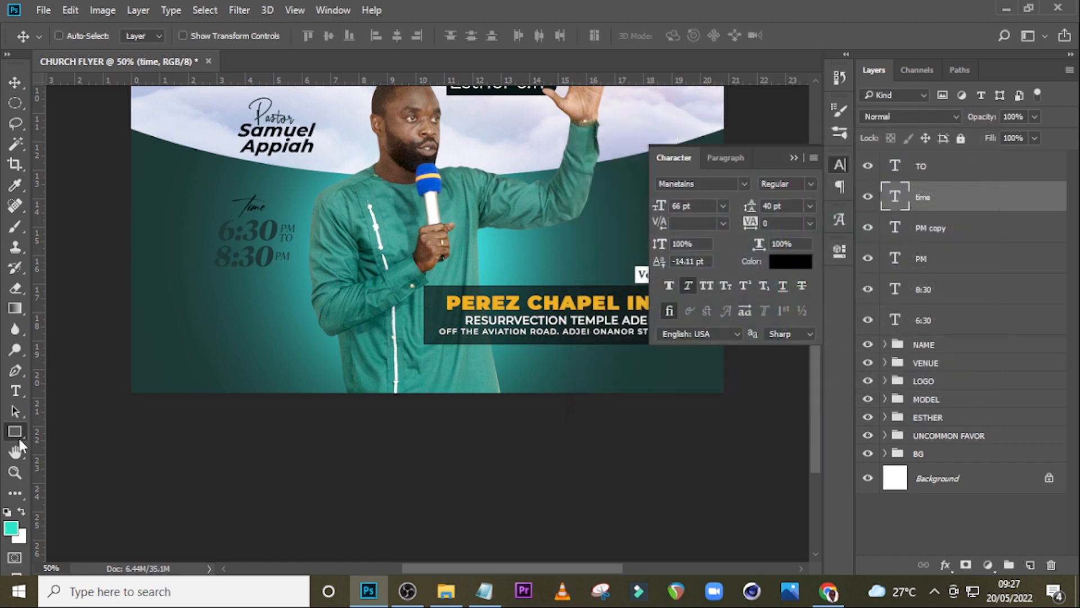
Draw a circle about 252 px wide over the event times and place its layer beneath the 6:30 text layer
{"action": "left_click", "coordinate": [17, 433]}
{"action": "left_click", "coordinate": [73, 462]}
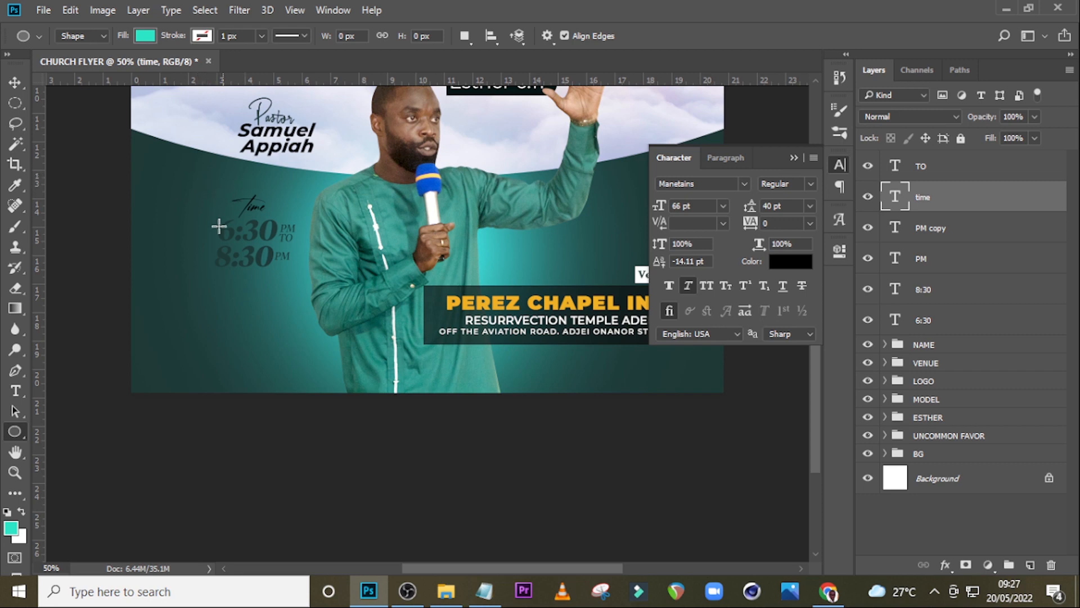
{"action": "left_click_drag", "start_coordinate": [214, 183], "coordinate": [313, 344]}
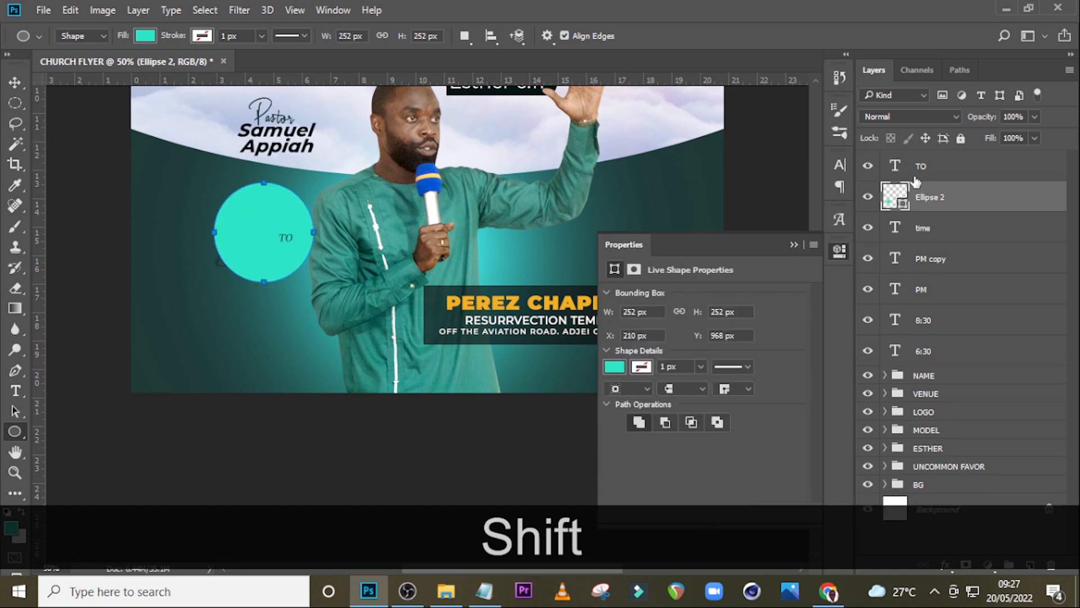
{"action": "left_click_drag", "start_coordinate": [930, 214], "coordinate": [918, 333]}
Nudge the circle left and slightly down until it sits evenly behind the event time text
{"action": "key", "text": "shift+Left"}
{"action": "key", "text": "shift+Left"}
{"action": "key", "text": "shift+Left"}
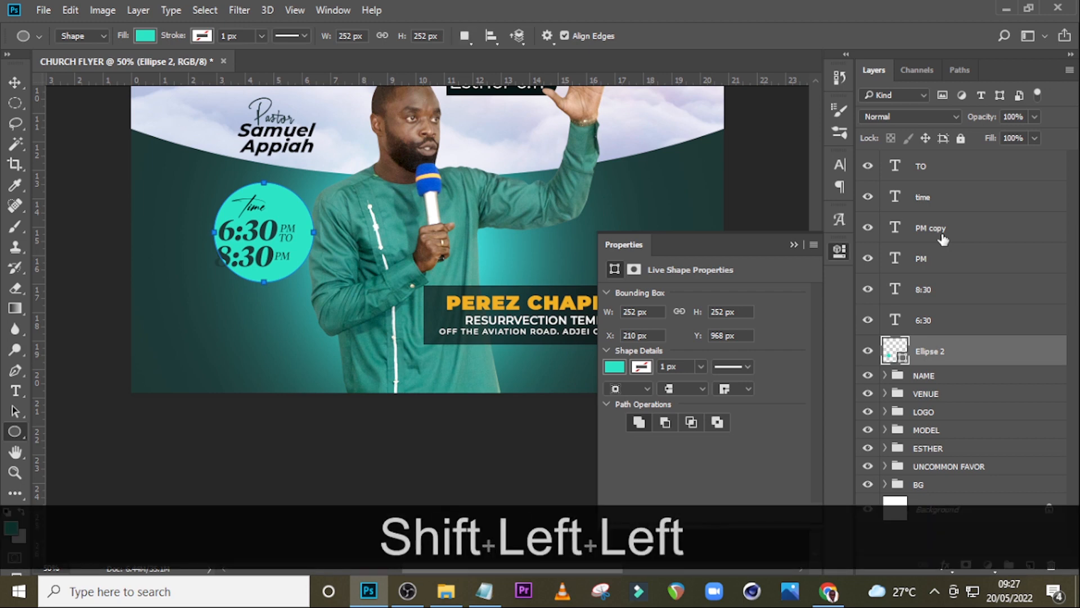
{"action": "key", "text": "v"}
{"action": "key", "text": "Left"}
{"action": "key", "text": "Left"}
{"action": "key", "text": "Left"}
{"action": "key", "text": "shift+Left"}
{"action": "key", "text": "shift+Left"}
{"action": "key", "text": "shift+Left"}
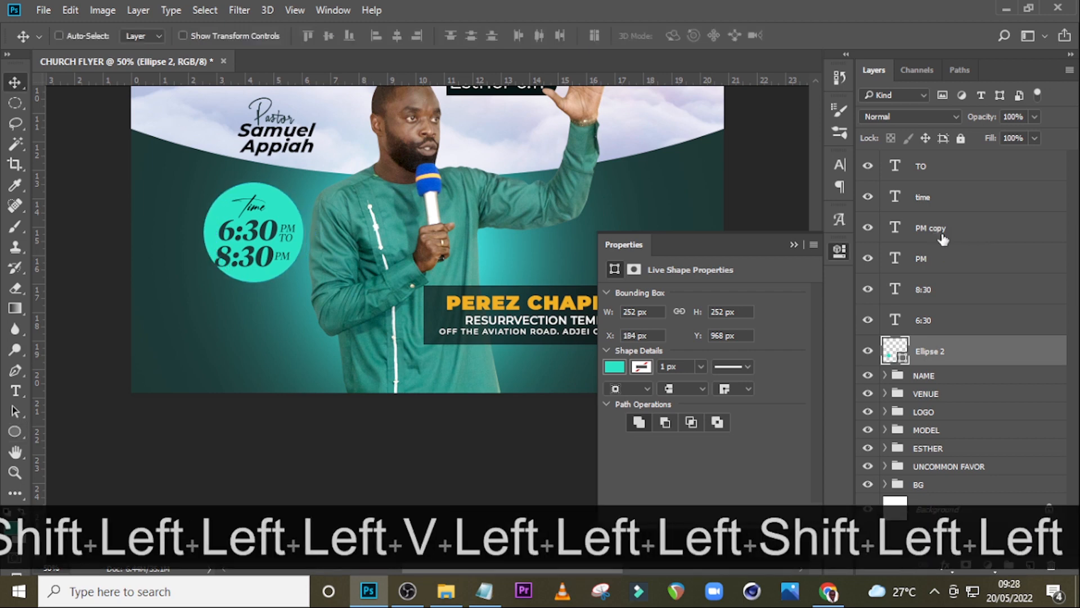
{"action": "key", "text": "Left"}
{"action": "key", "text": "Left"}
{"action": "key", "text": "Down"}
{"action": "key", "text": "Down"}
{"action": "key", "text": "Down"}
{"action": "key", "text": "Down"}
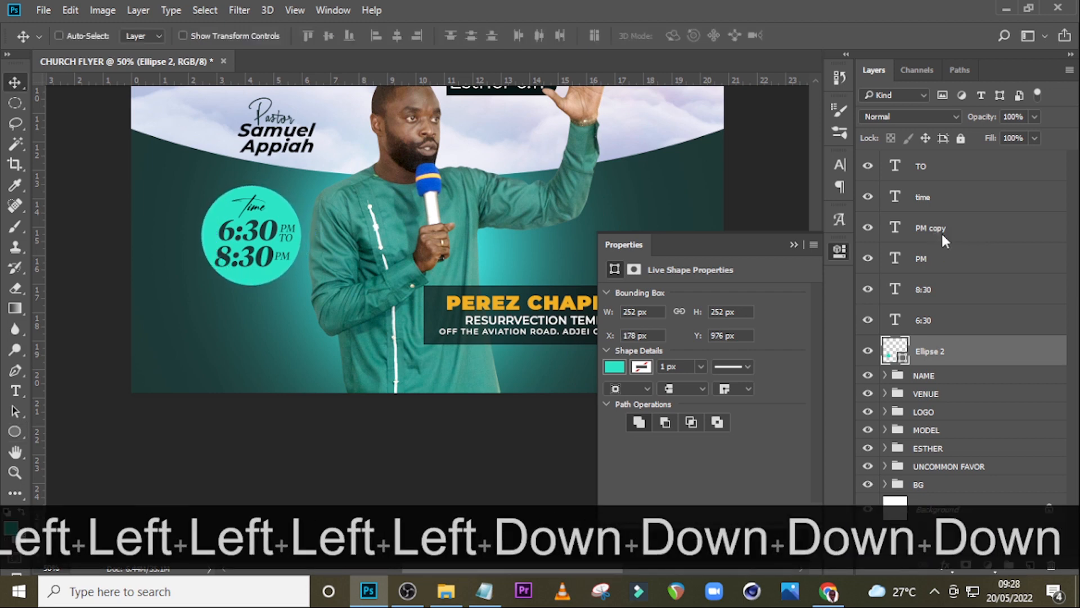
{"action": "key", "text": "Left"}
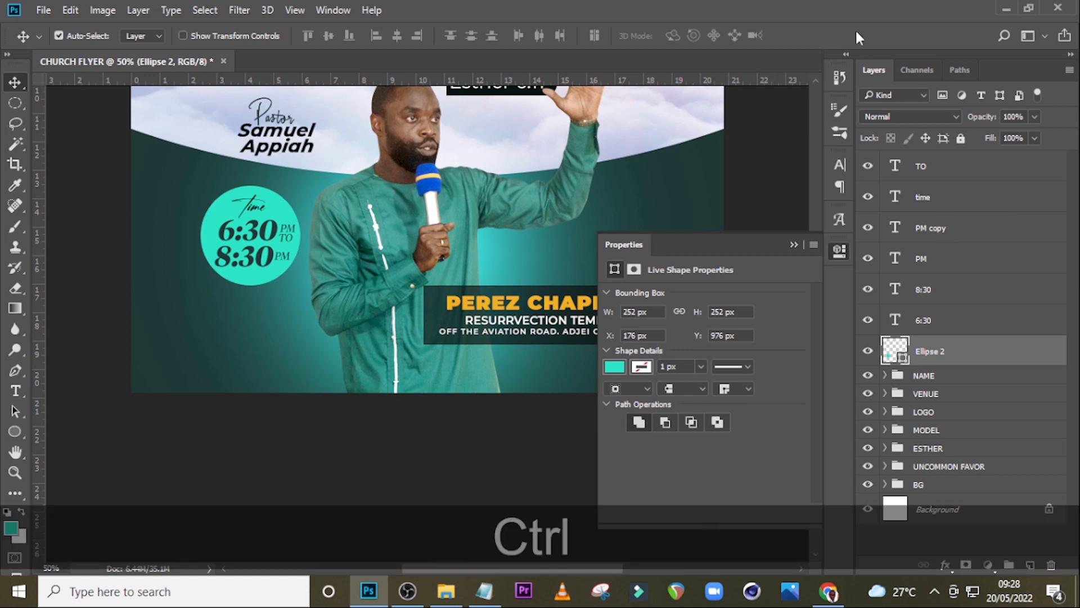
Nudge the 6:30, PM and TO text layers together slightly down, and shift the time text down to match
{"action": "key", "text": "ctrl+plus"}
{"action": "left_click", "coordinate": [938, 288]}
{"action": "left_click", "coordinate": [938, 261], "text": "ctrl"}
{"action": "left_click", "coordinate": [947, 170], "text": "ctrl"}
{"action": "key", "text": "shift+Left"}
{"action": "key", "text": "shift+Left"}
{"action": "key", "text": "ctrl+z"}
{"action": "left_click", "coordinate": [957, 290], "text": "ctrl"}
{"action": "left_click", "coordinate": [973, 315], "text": "ctrl"}
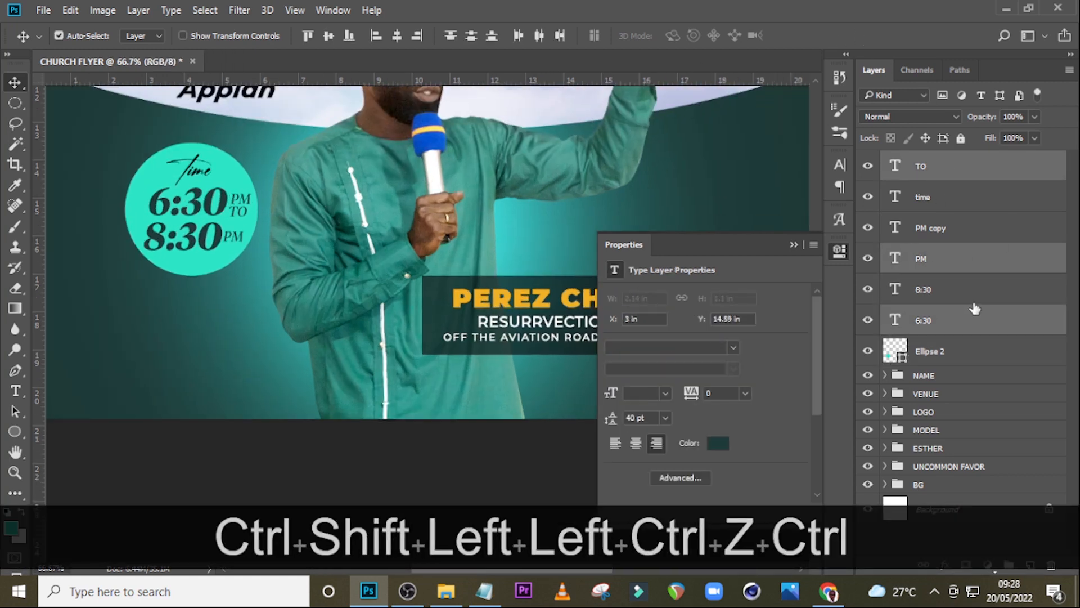
{"action": "key", "text": "shift+Left"}
{"action": "key", "text": "shift+Left"}
{"action": "key", "text": "shift+Left"}
{"action": "key", "text": "shift+Right"}
{"action": "key", "text": "shift+Right"}
{"action": "key", "text": "shift+Right"}
{"action": "key", "text": "Down"}
{"action": "key", "text": "Down"}
{"action": "key", "text": "Down"}
{"action": "left_click", "coordinate": [928, 197]}
{"action": "key", "text": "shift+Down"}
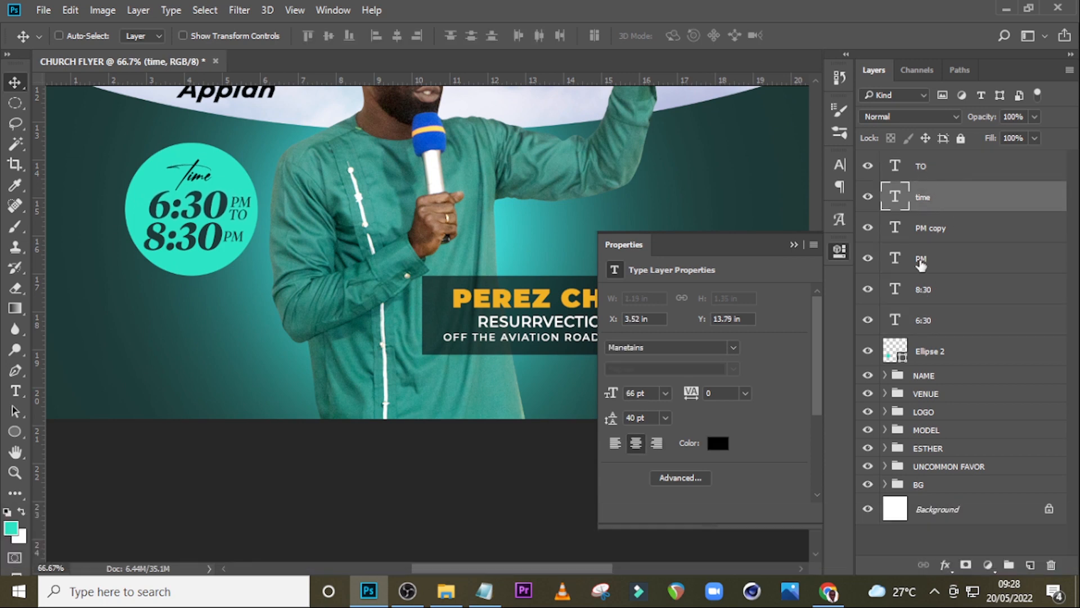
Scale the circle behind the times down to about 248 px
{"action": "left_click", "coordinate": [928, 350]}
{"action": "key", "text": "ctrl+t"}
{"action": "left_click_drag", "start_coordinate": [125, 142], "coordinate": [132, 143]}
{"action": "key", "text": "Return"}
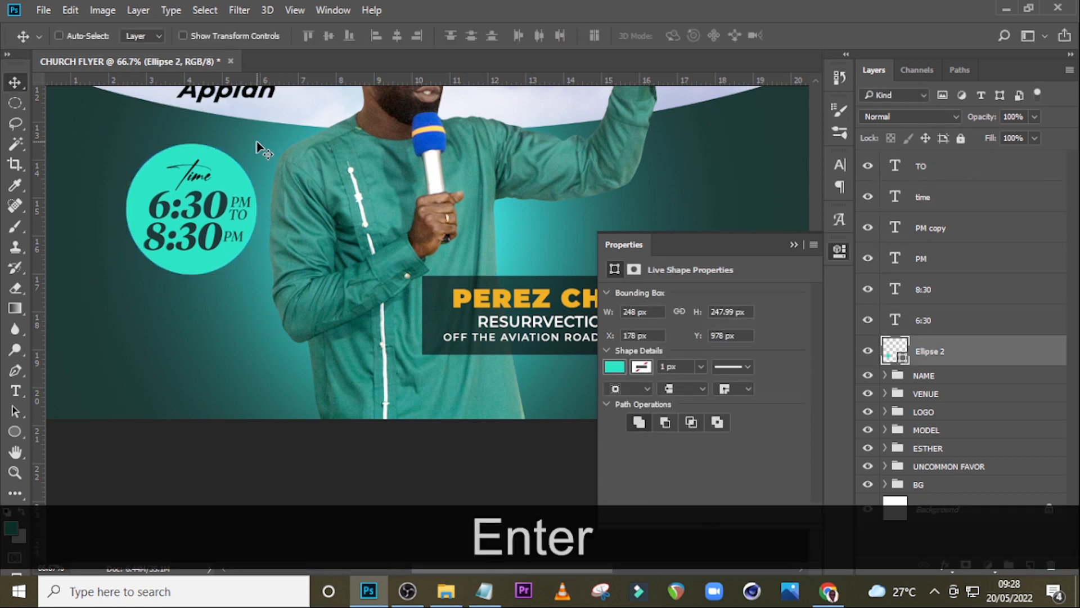
Nudge the resized circle a few pixels down to centre it around the time text
{"action": "key", "text": "Down"}
{"action": "key", "text": "Down"}
{"action": "key", "text": "Down"}
{"action": "key", "text": "Down"}
{"action": "key", "text": "Left"}
{"action": "key", "text": "Down"}
{"action": "key", "text": "Down"}
{"action": "key", "text": "Right"}
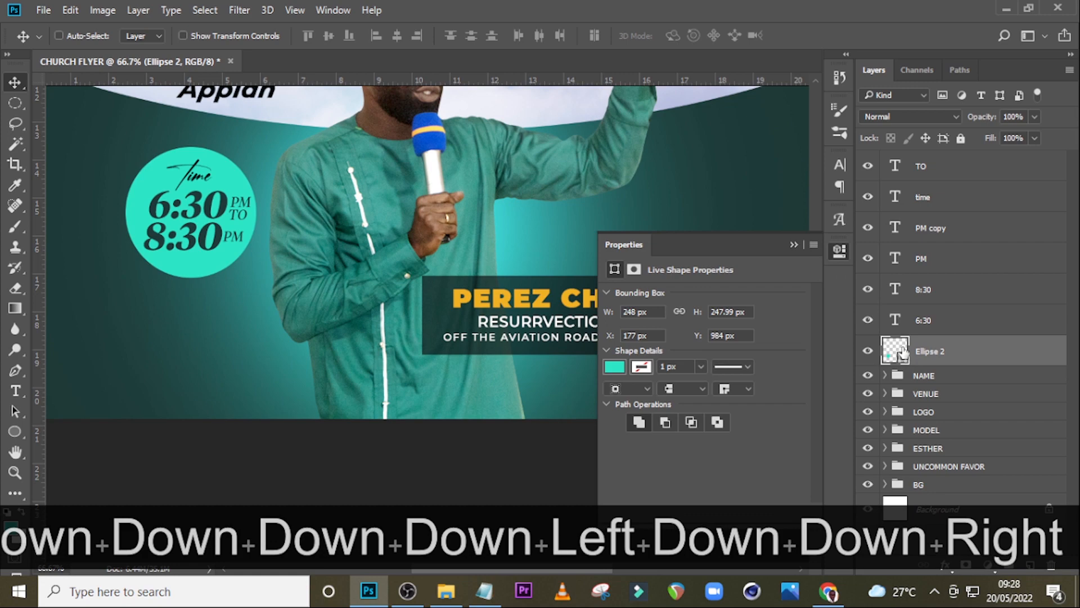
Change the circle's fill colour to white (ffffff)
{"action": "double_click", "coordinate": [900, 352]}
{"action": "left_click_drag", "start_coordinate": [610, 201], "coordinate": [579, 171]}
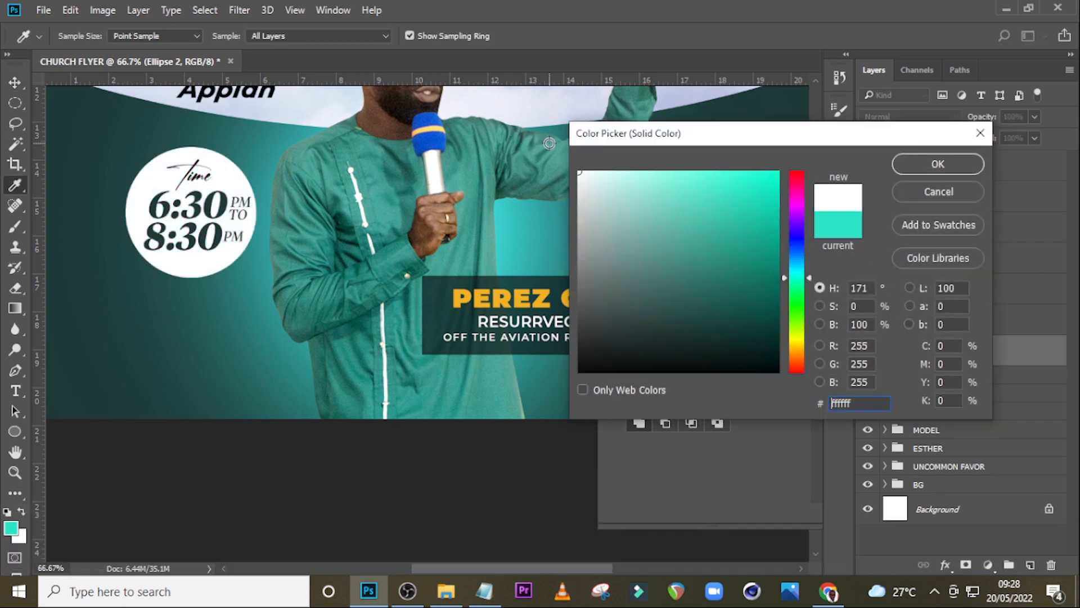
{"action": "left_click", "coordinate": [968, 167]}
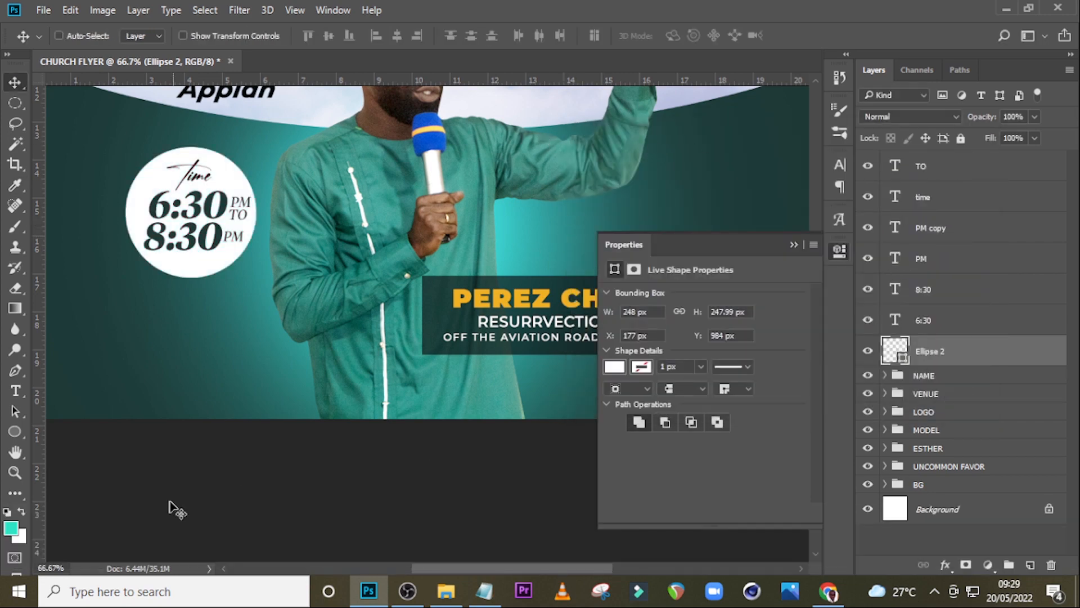
Copy 19 from the Notepad notes into a new text layer below the white circle
{"action": "key", "text": "t"}
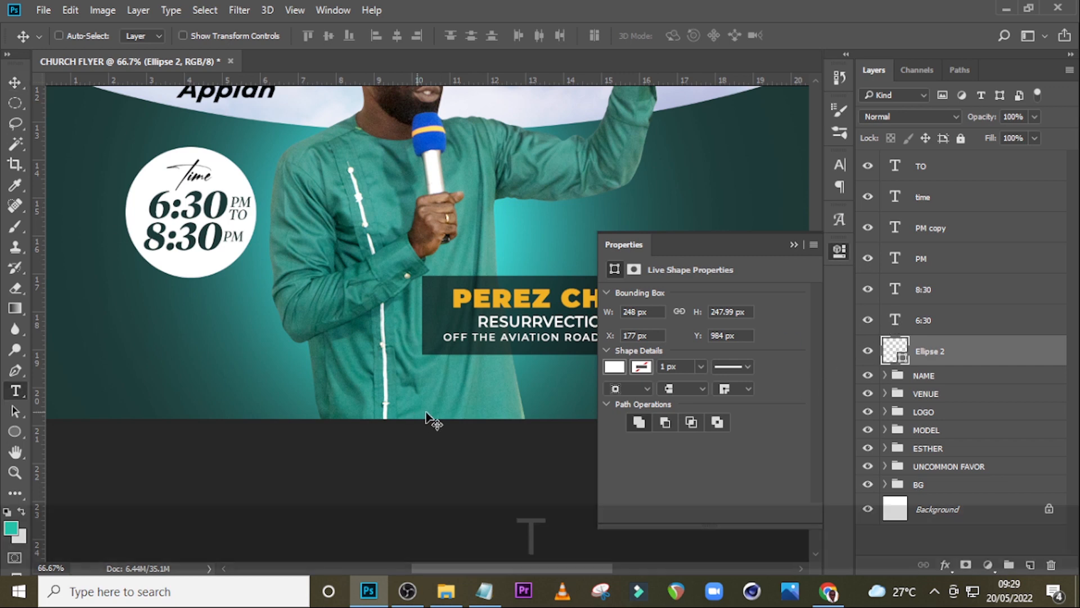
{"action": "left_click", "coordinate": [167, 322]}
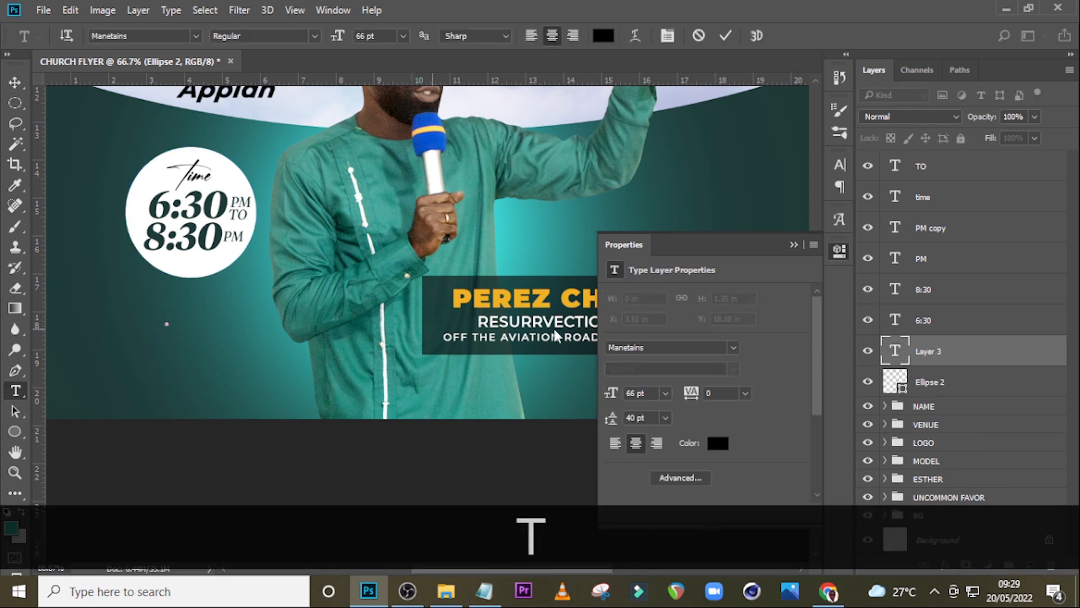
{"action": "left_click", "coordinate": [840, 189]}
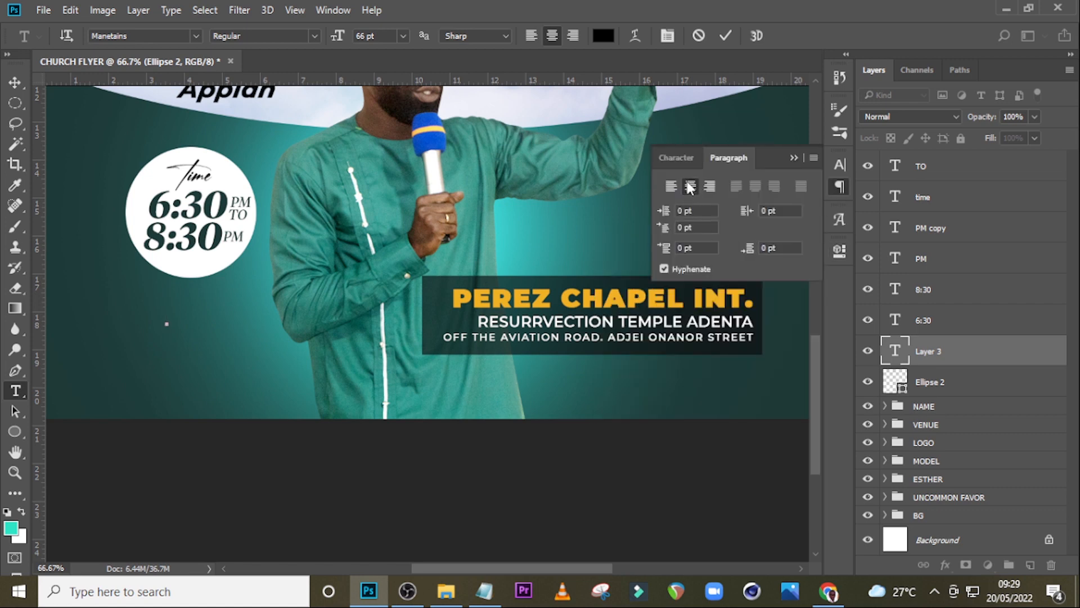
{"action": "left_click", "coordinate": [673, 158]}
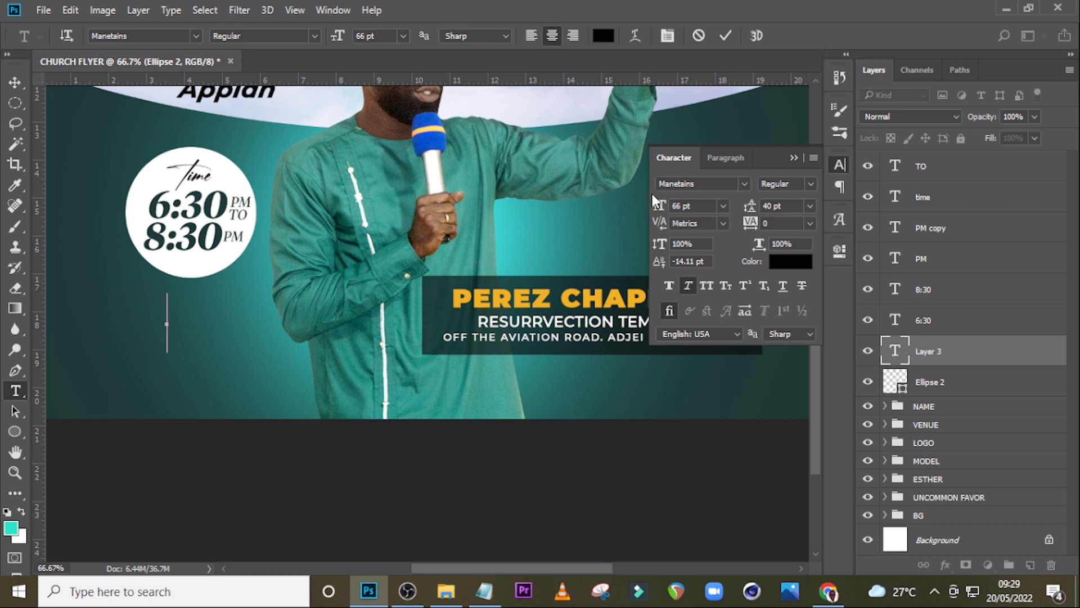
{"action": "key", "text": "alt+Tab"}
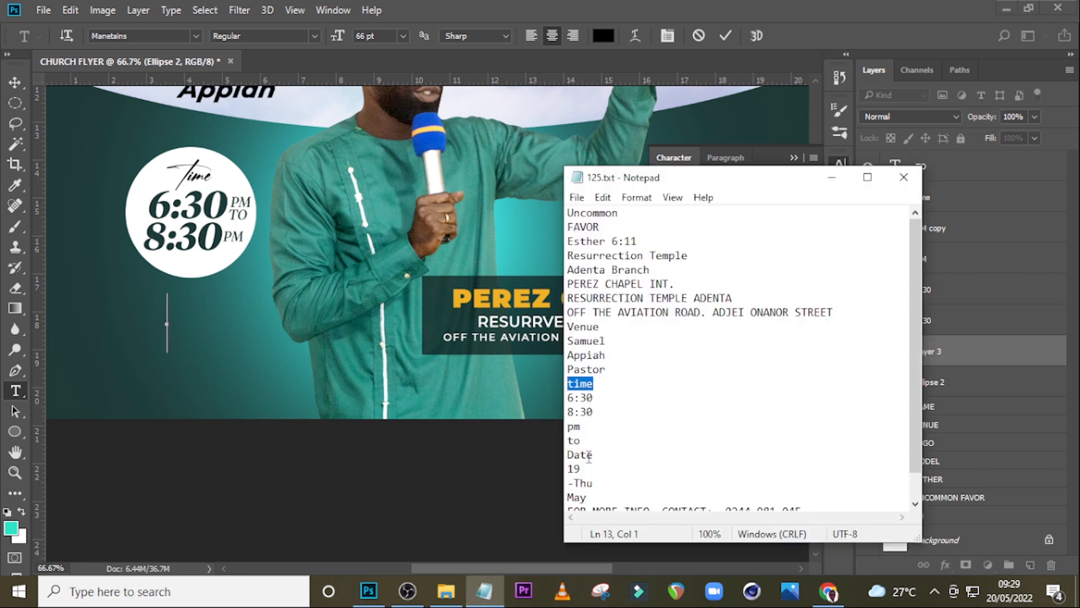
{"action": "double_click", "coordinate": [573, 468]}
{"action": "key", "text": "ctrl+c"}
{"action": "left_click", "coordinate": [504, 172]}
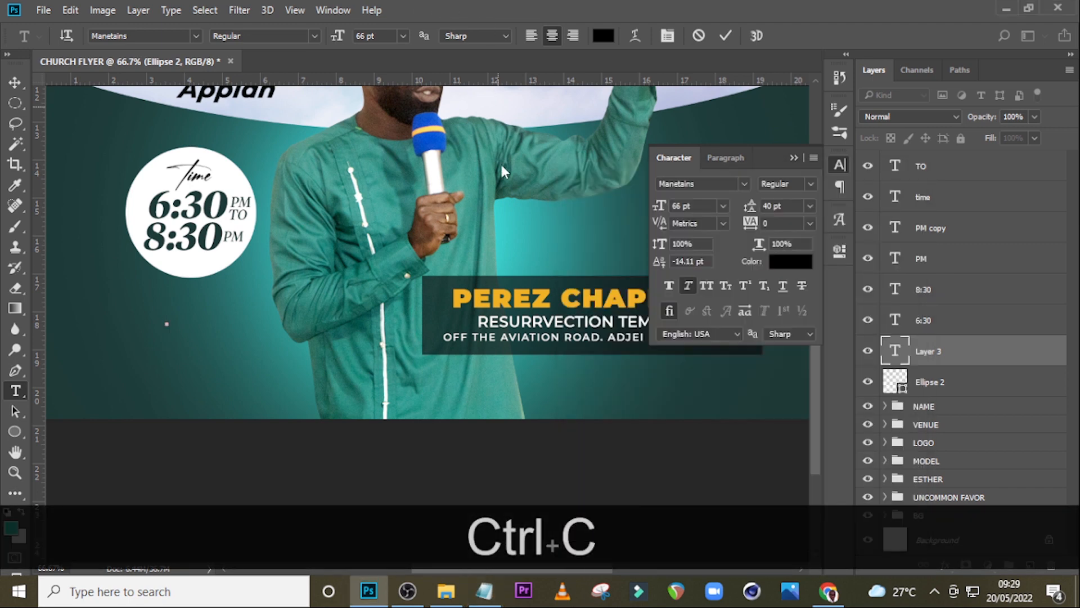
{"action": "key", "text": "ctrl+v"}
{"action": "left_click", "coordinate": [890, 363]}
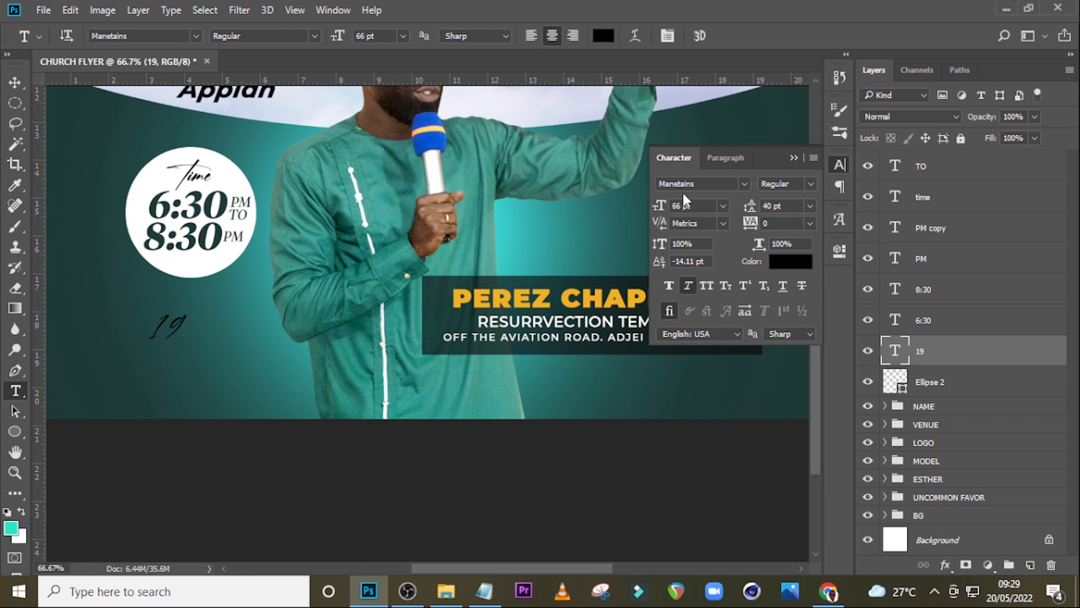
Set the 19 text to Tiempos Headline Bold at 80.5 pt
{"action": "left_click", "coordinate": [745, 184]}
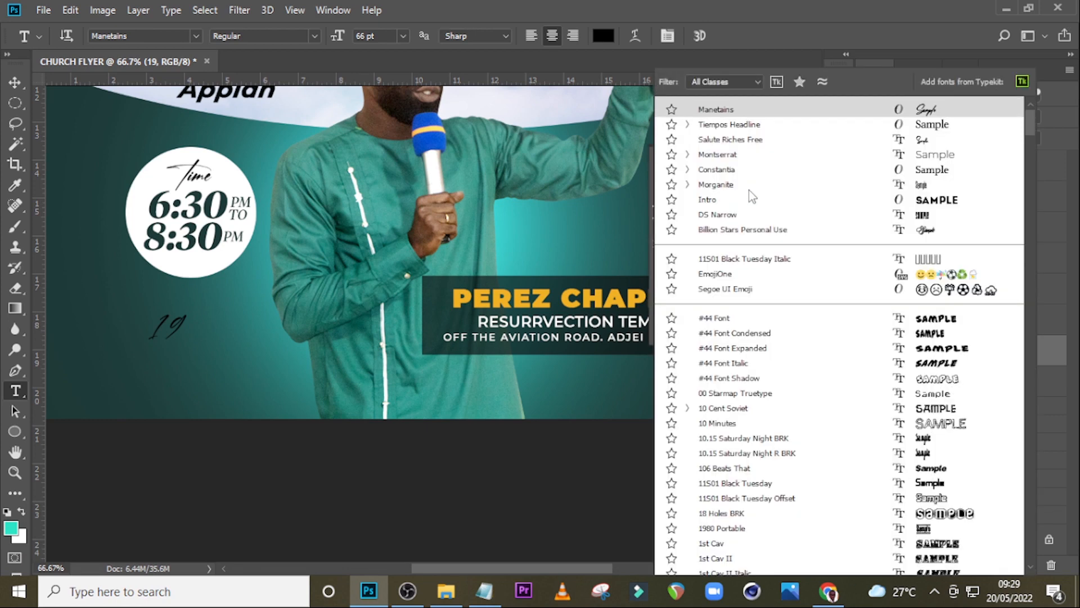
{"action": "left_click", "coordinate": [745, 125]}
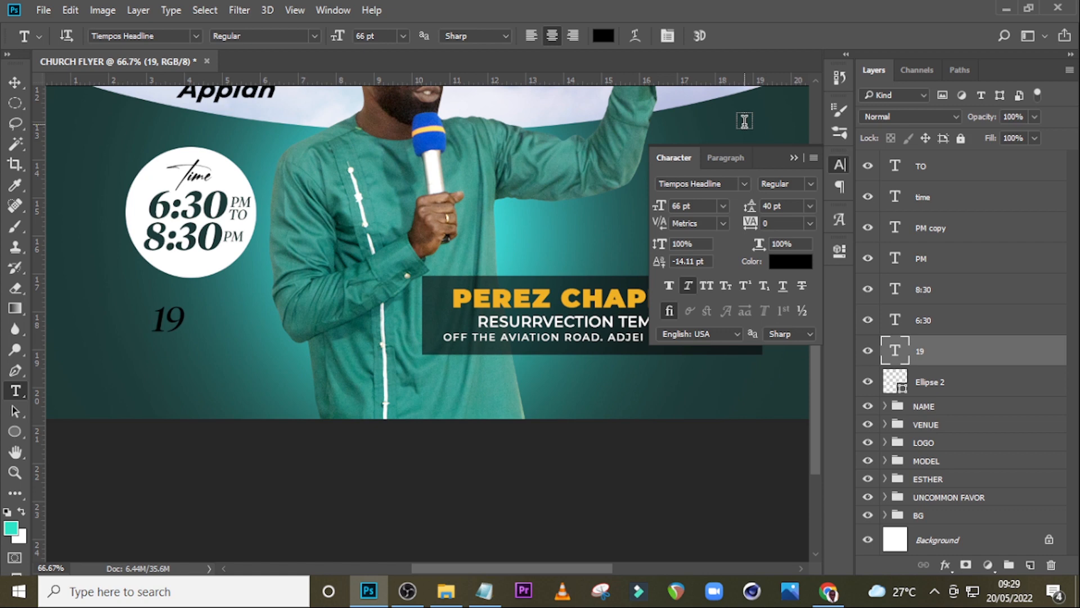
{"action": "left_click", "coordinate": [810, 184]}
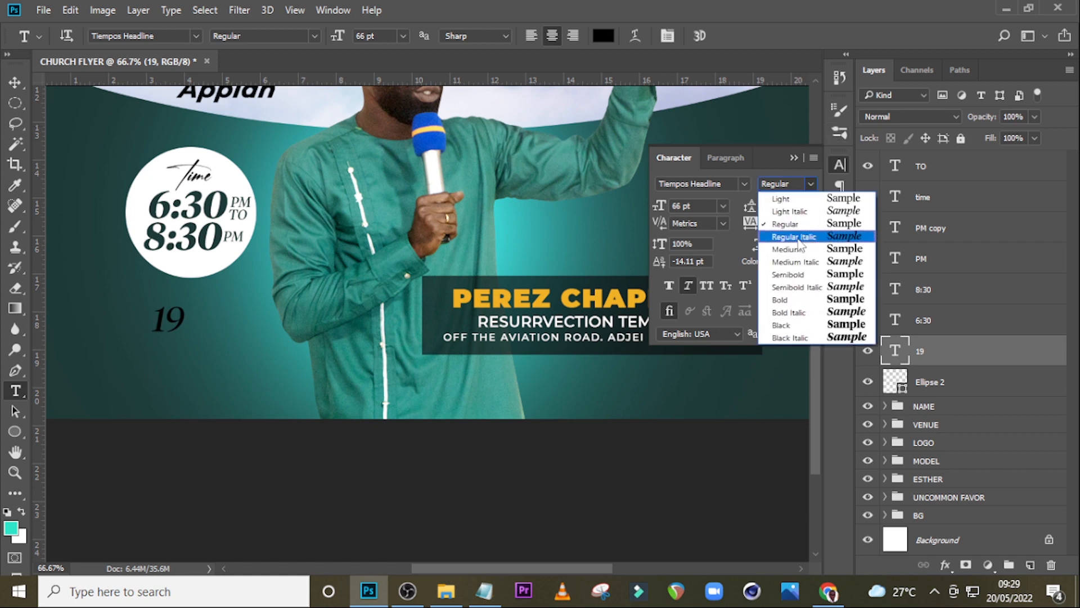
{"action": "left_click", "coordinate": [782, 299]}
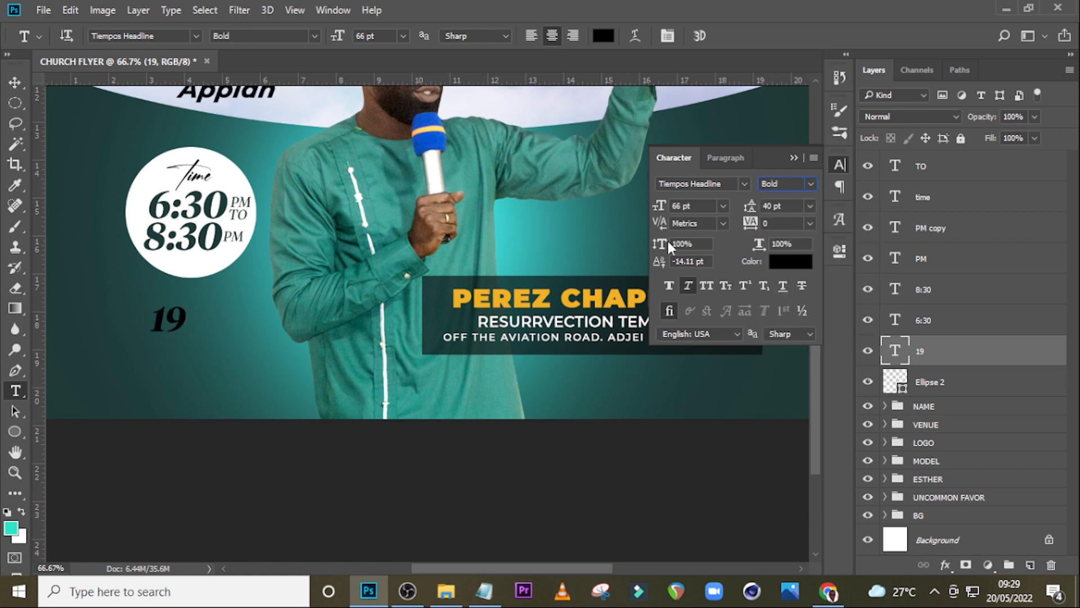
{"action": "left_click", "coordinate": [700, 208]}
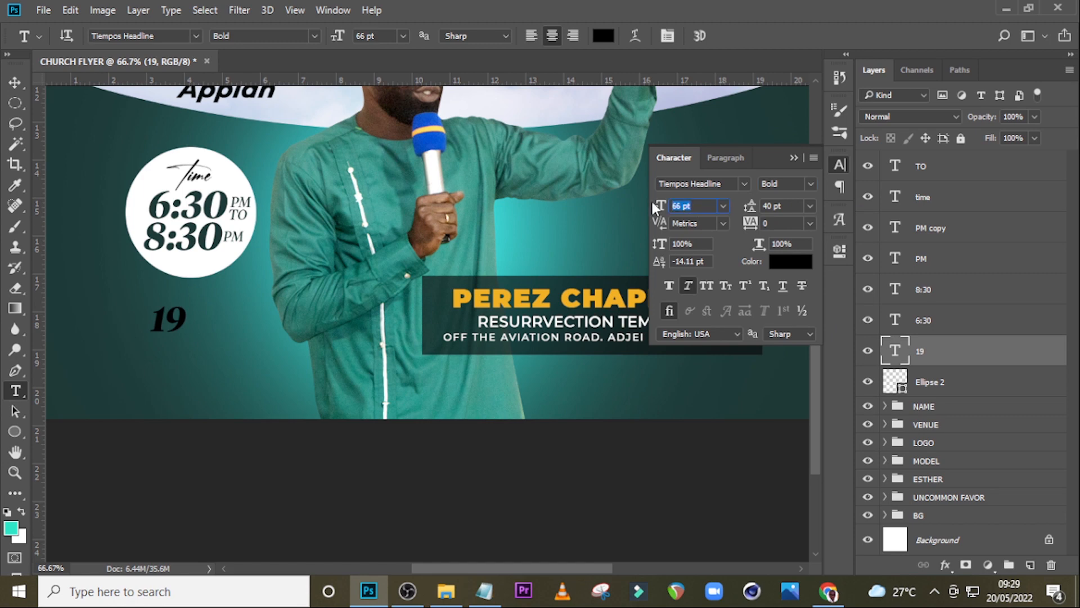
{"action": "type", "text": "80.5"}
{"action": "key", "text": "Return"}
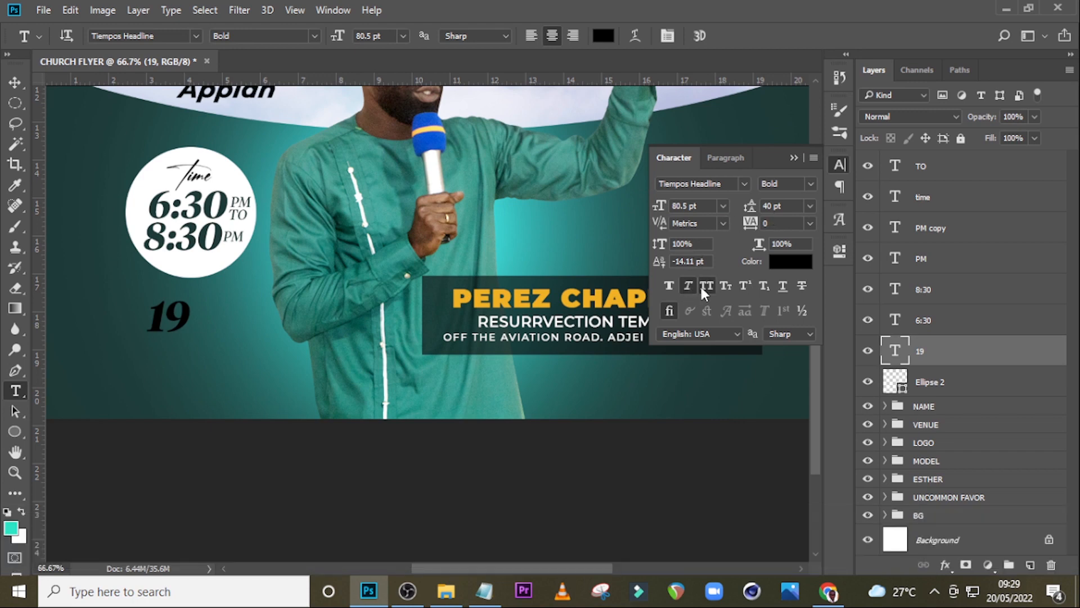
Recolour the 19 text with the orange-yellow sampled from the PEREZ CHAPEL INT. heading
{"action": "left_click", "coordinate": [779, 260]}
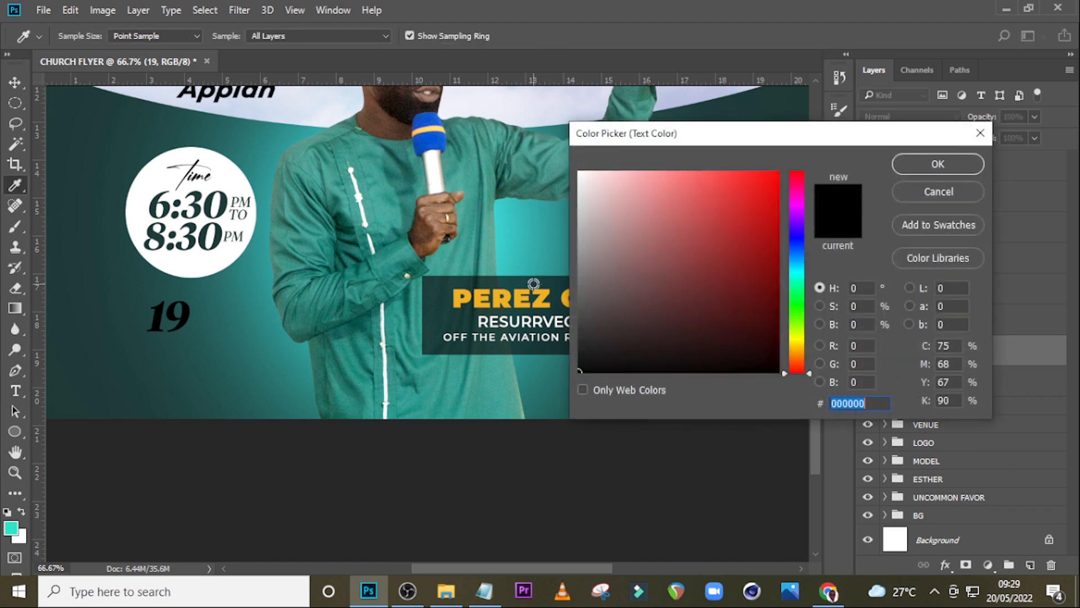
{"action": "left_click", "coordinate": [495, 298]}
{"action": "left_click", "coordinate": [926, 165]}
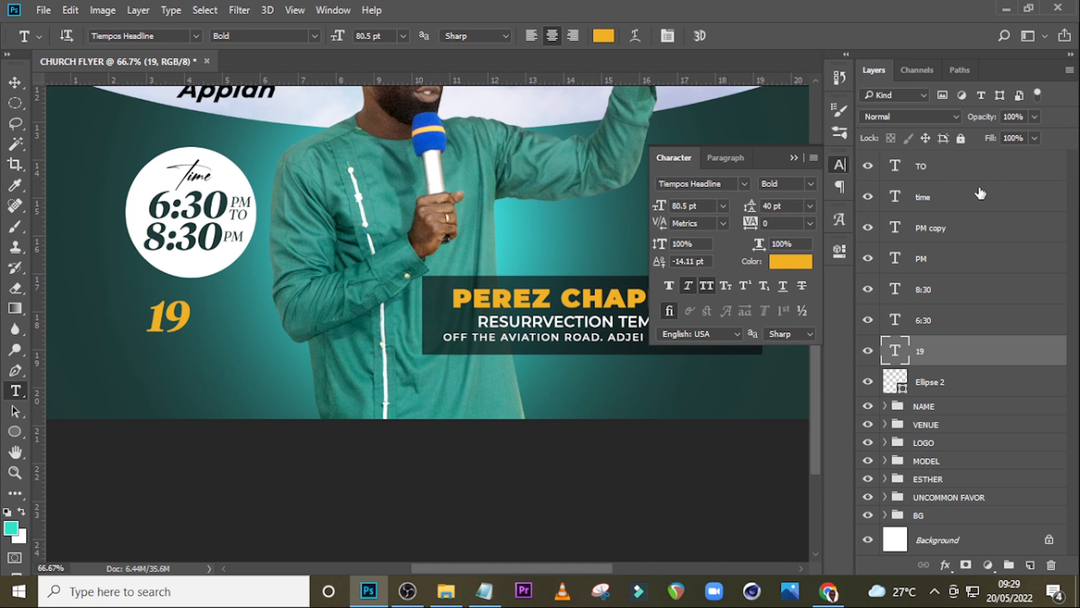
Copy -Thu from the Notepad notes into a new text layer just below the 19
{"action": "key", "text": "t"}
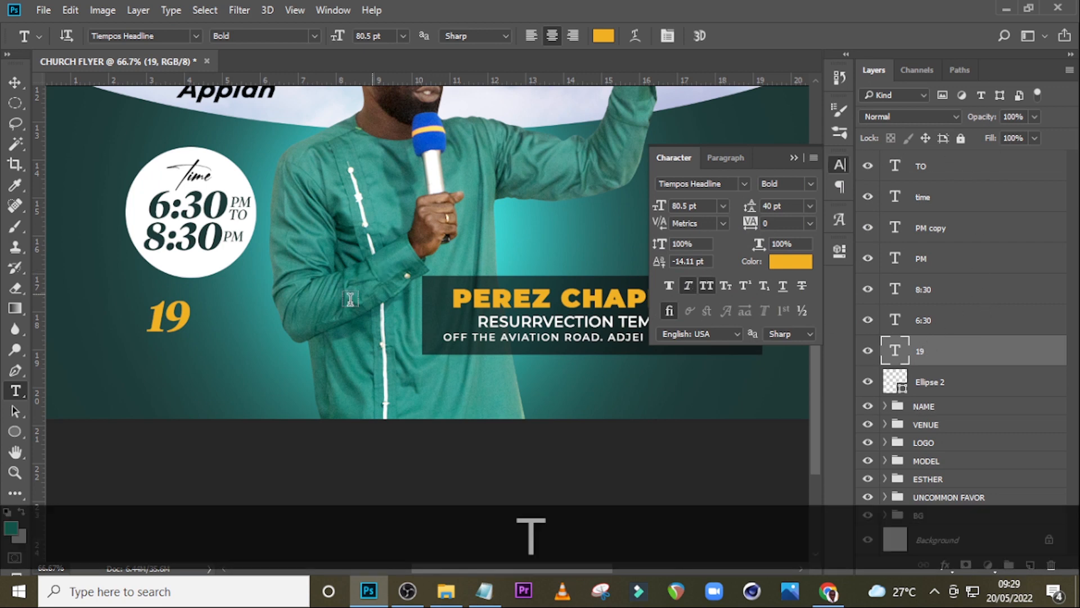
{"action": "left_click", "coordinate": [204, 355]}
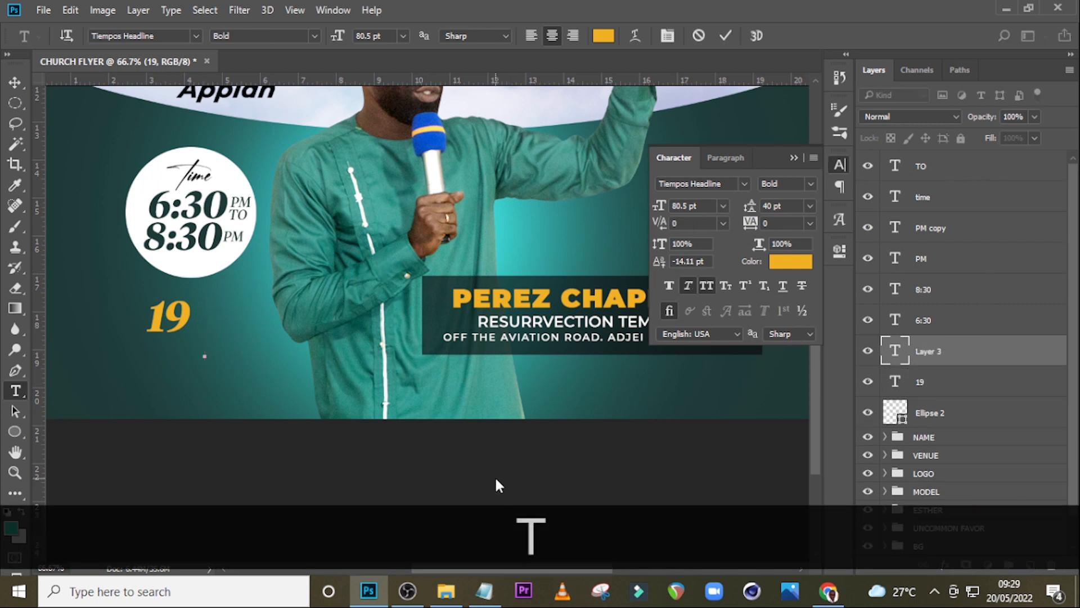
{"action": "left_click", "coordinate": [484, 591]}
{"action": "left_click_drag", "start_coordinate": [599, 485], "coordinate": [555, 486]}
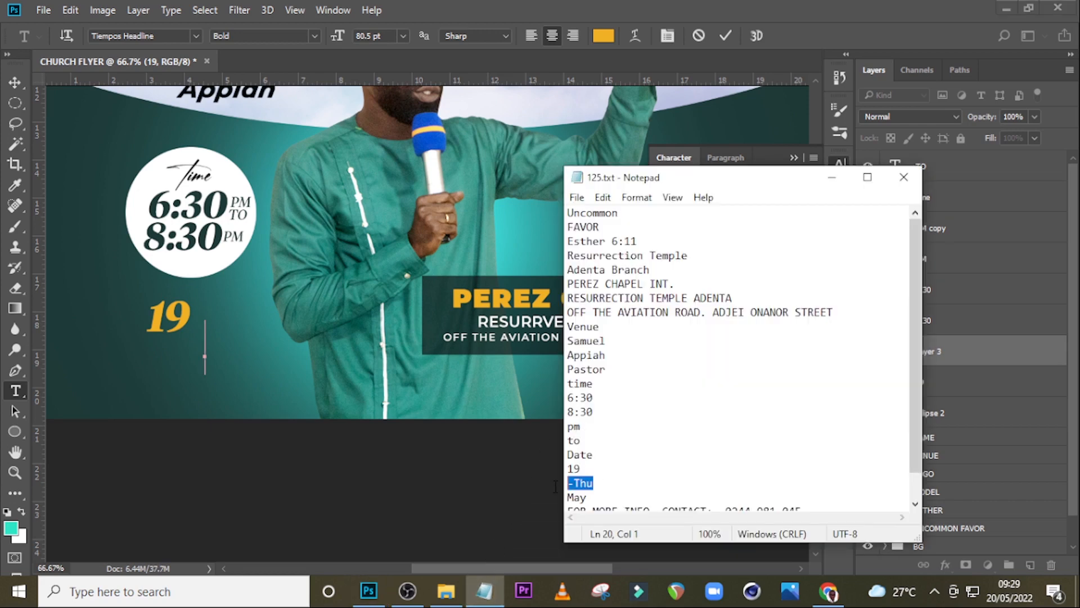
{"action": "key", "text": "ctrl+c"}
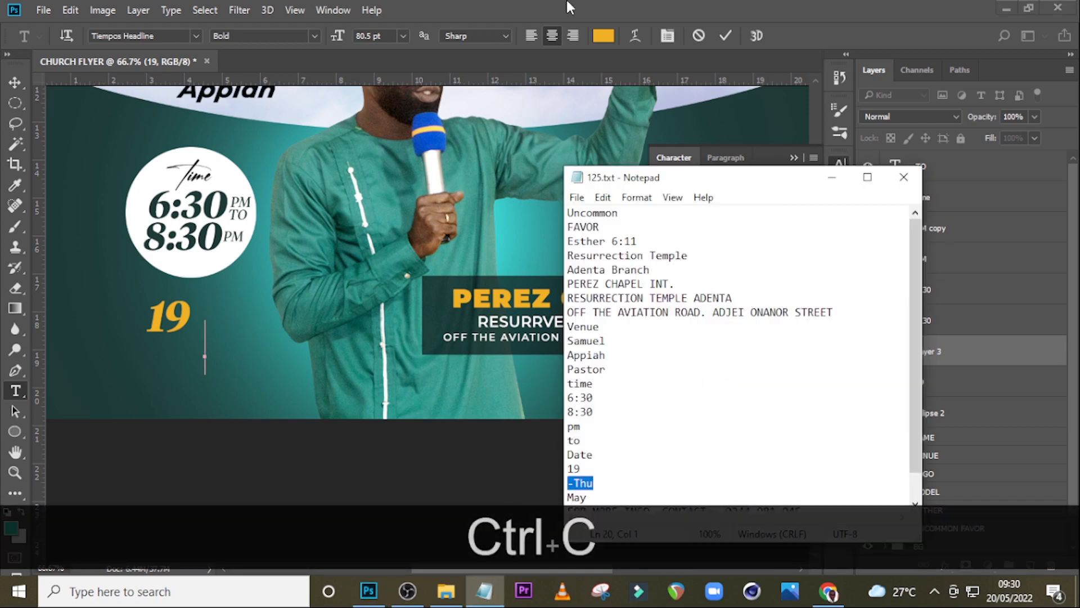
{"action": "left_click", "coordinate": [531, 96]}
{"action": "key", "text": "ctrl+v"}
{"action": "left_click", "coordinate": [934, 345]}
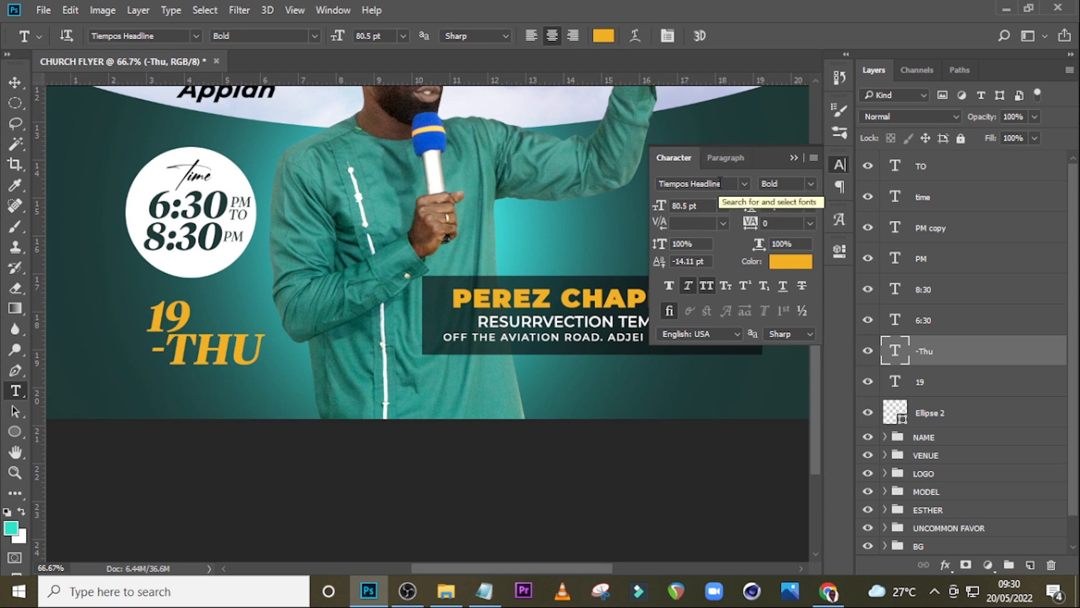
Set the -Thu text size to 41 pt
{"action": "left_click", "coordinate": [655, 206]}
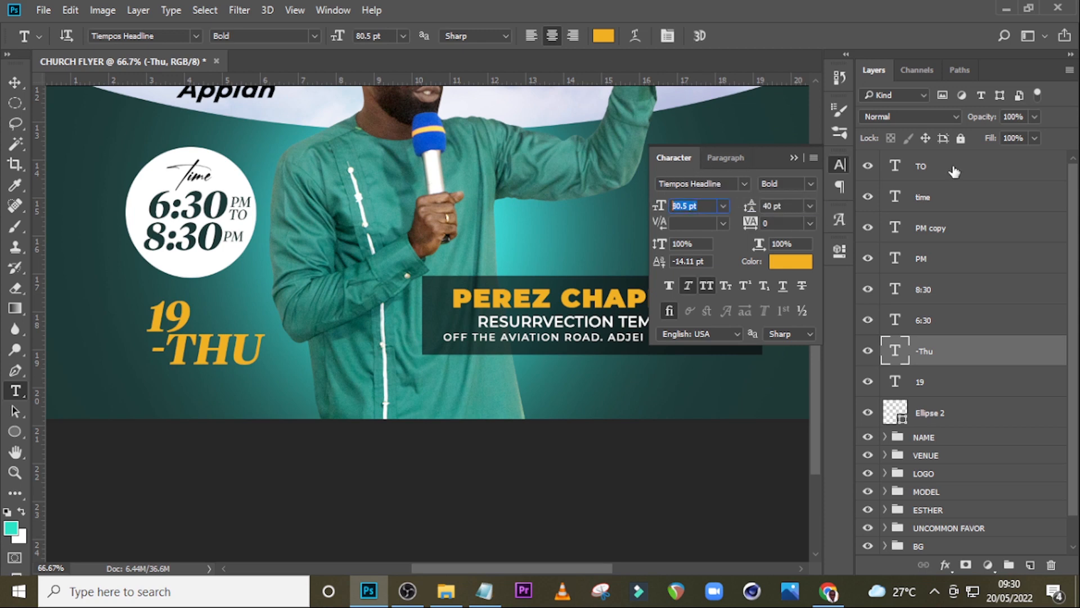
{"action": "type", "text": "41"}
{"action": "key", "text": "Return"}
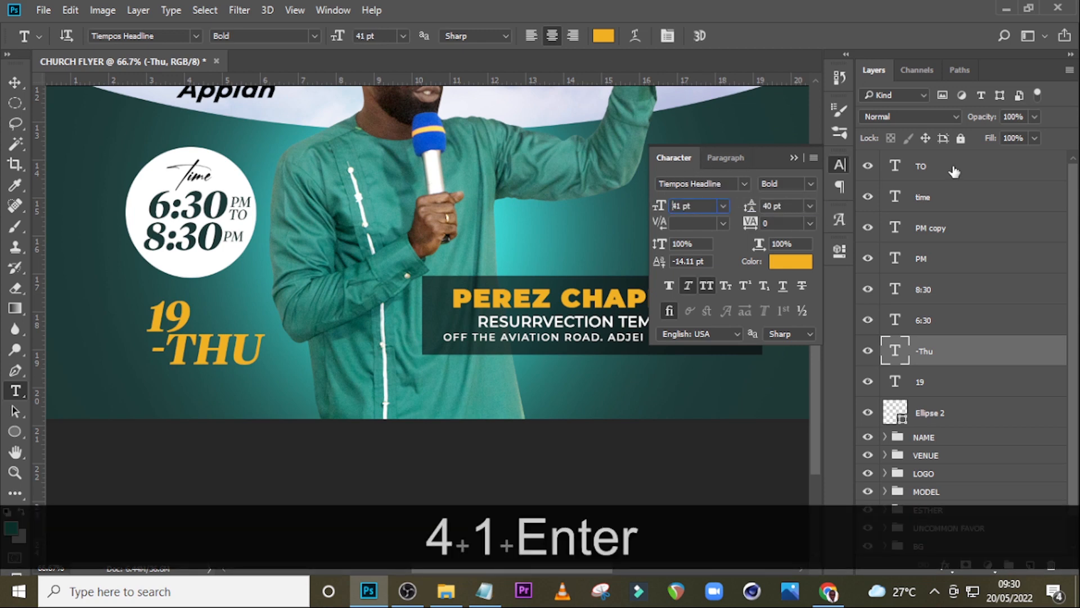
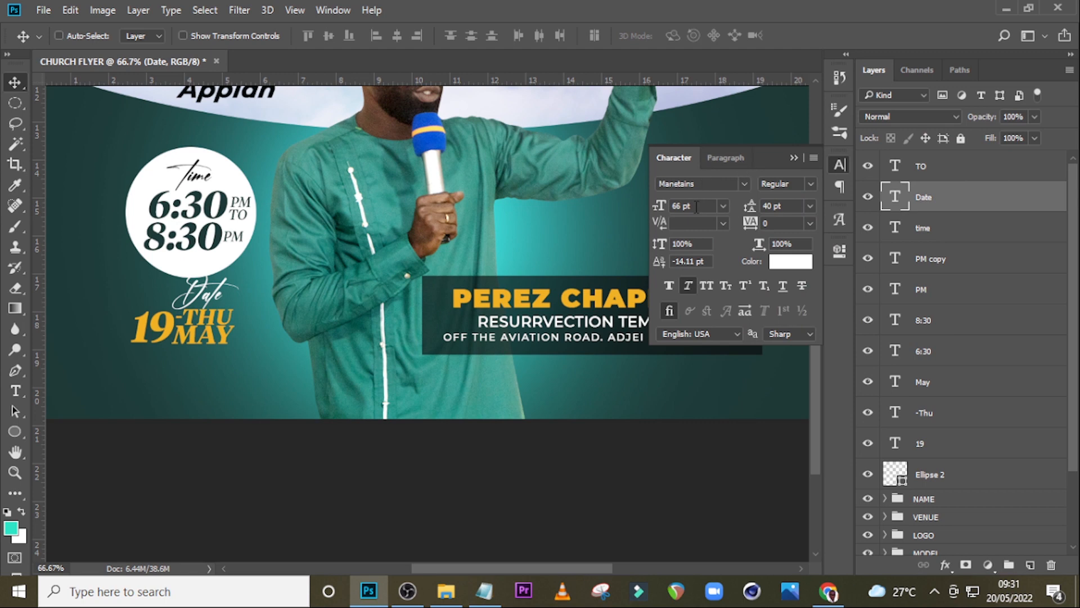
Set the Date text to 54 pt and nudge it left and slightly down, centred above 19 -THU MAY
{"action": "type", "text": "54"}
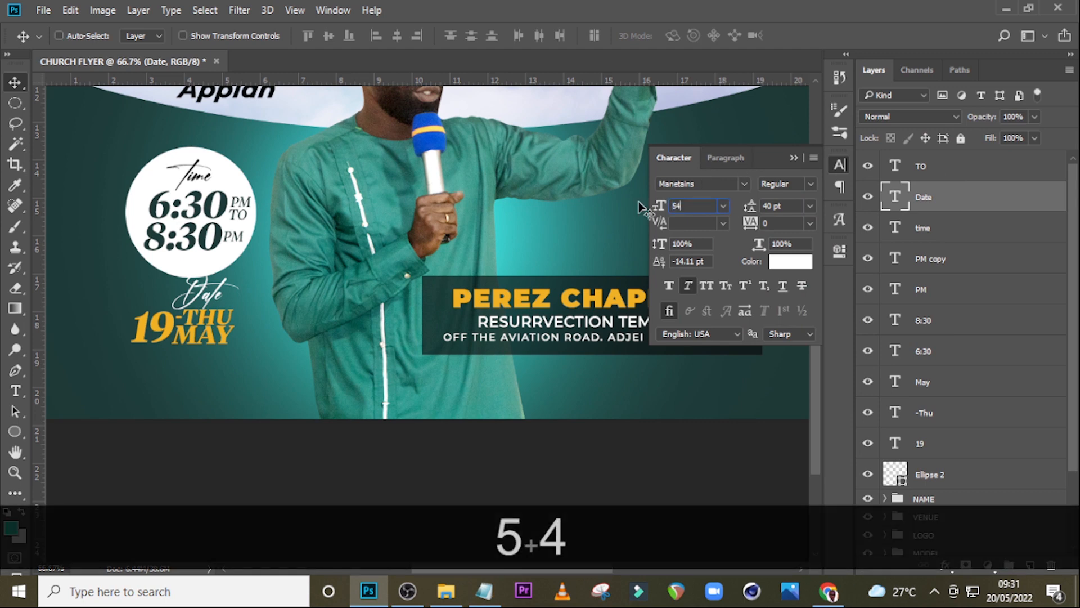
{"action": "key", "text": "Return"}
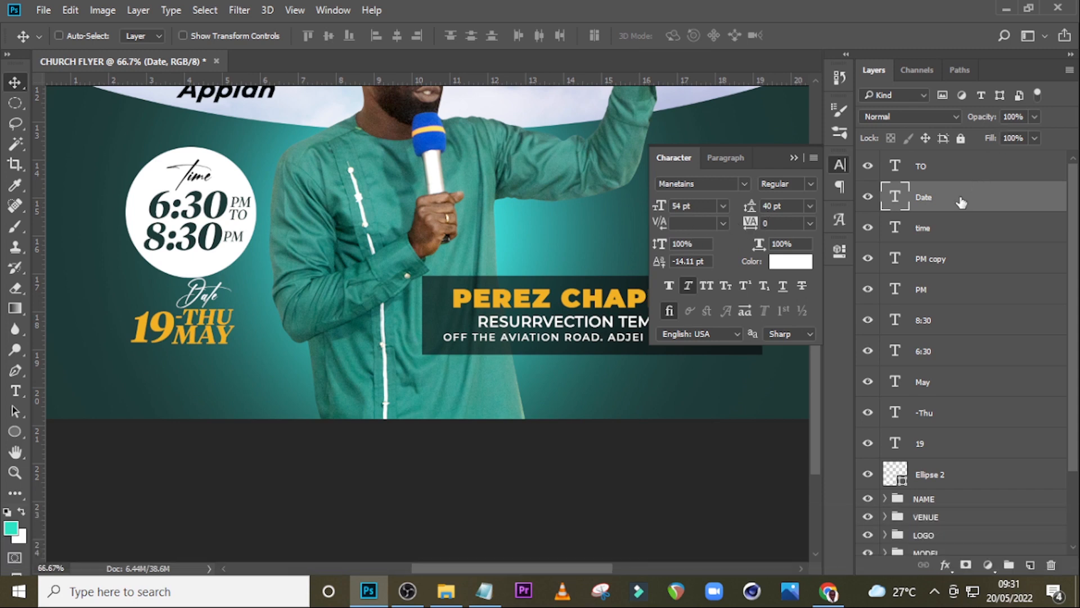
{"action": "key", "text": "Left"}
{"action": "key", "text": "Left"}
{"action": "key", "text": "Left"}
{"action": "key", "text": "Left"}
{"action": "key", "text": "Left"}
{"action": "key", "text": "Down"}
{"action": "key", "text": "Down"}
{"action": "key", "text": "Down"}
{"action": "key", "text": "Down"}
{"action": "key", "text": "Down"}
{"action": "key", "text": "Up"}
{"action": "key", "text": "Up"}
{"action": "key", "text": "Up"}
{"action": "key", "text": "Up"}
{"action": "key", "text": "Up"}
Move the 19, -Thu and May text layers together slightly down below the Date text
{"action": "left_click", "coordinate": [957, 443]}
{"action": "left_click", "coordinate": [957, 382], "text": "shift"}
{"action": "key", "text": "shift+Down"}
{"action": "key", "text": "shift+Down"}
{"action": "key", "text": "shift+Up"}
Duplicate the white time circle and place the copy around the date text
{"action": "left_click", "coordinate": [951, 474]}
{"action": "key", "text": "ctrl+j"}
{"action": "left_click_drag", "start_coordinate": [196, 211], "coordinate": [190, 325]}
Remove the copied circle's fill and set its stroke colour to the date text's orange-yellow (f1b31d)
{"action": "key", "text": "u"}
{"action": "left_click", "coordinate": [145, 36]}
{"action": "left_click", "coordinate": [202, 36]}
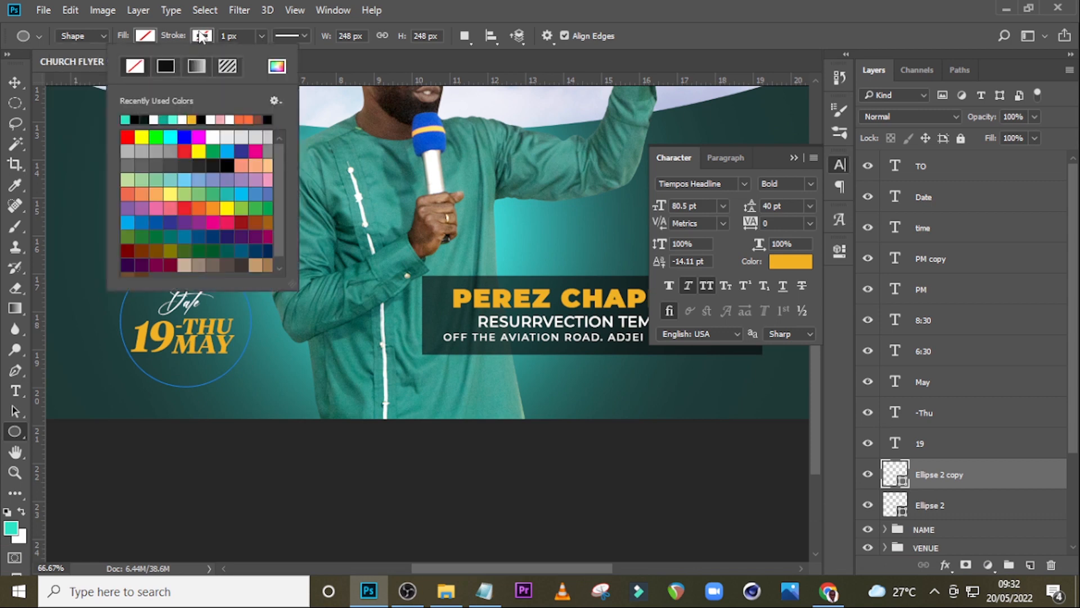
{"action": "left_click", "coordinate": [275, 66]}
{"action": "left_click", "coordinate": [162, 328]}
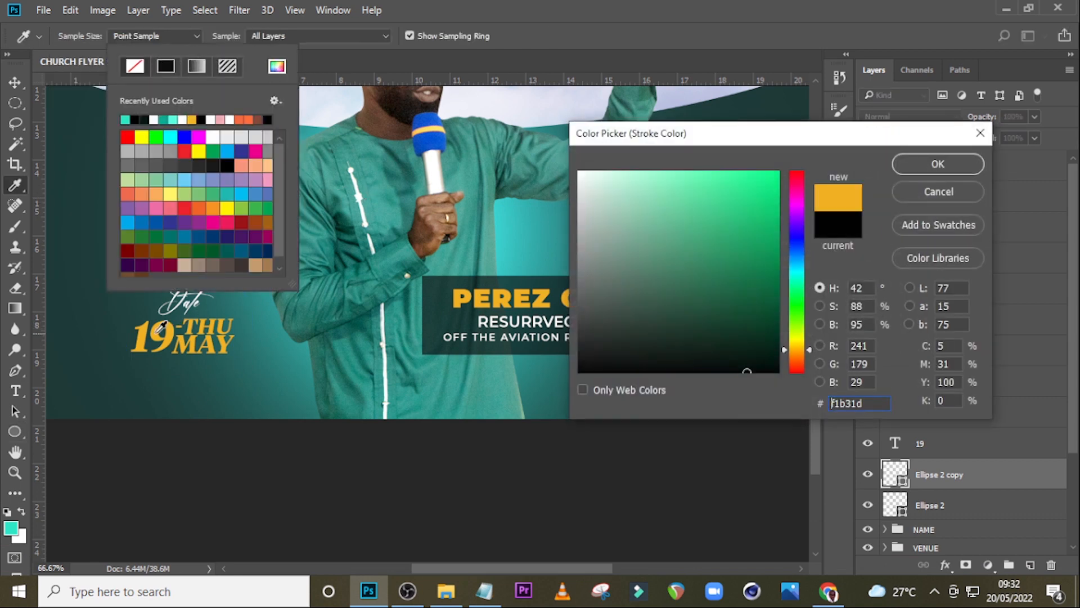
{"action": "left_click", "coordinate": [938, 163]}
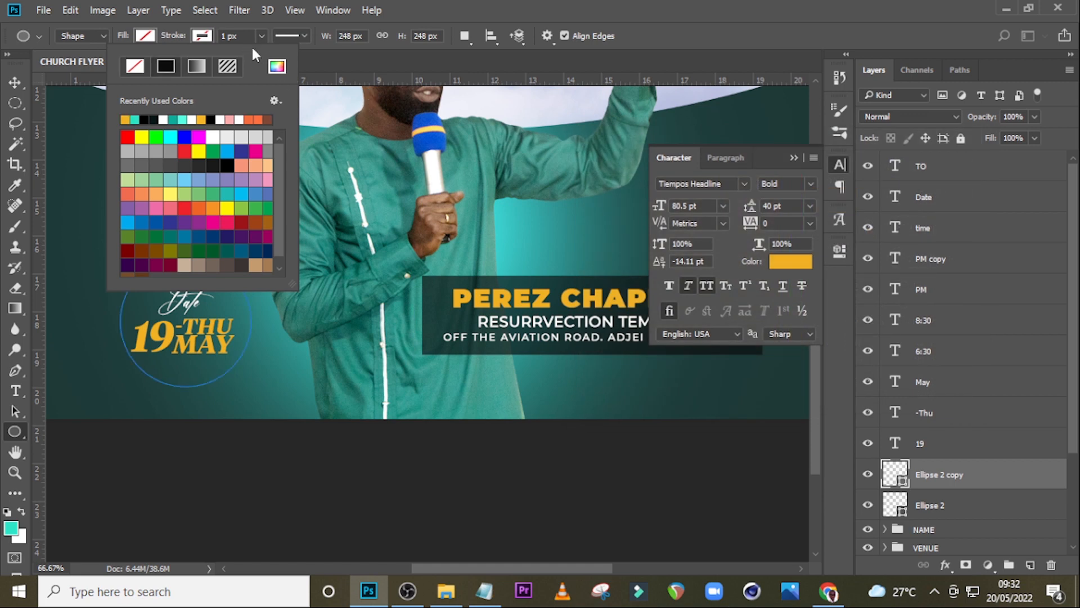
Set the date circle's stroke width to 10 px and move its layer beneath the white time circle
{"action": "left_click", "coordinate": [229, 36]}
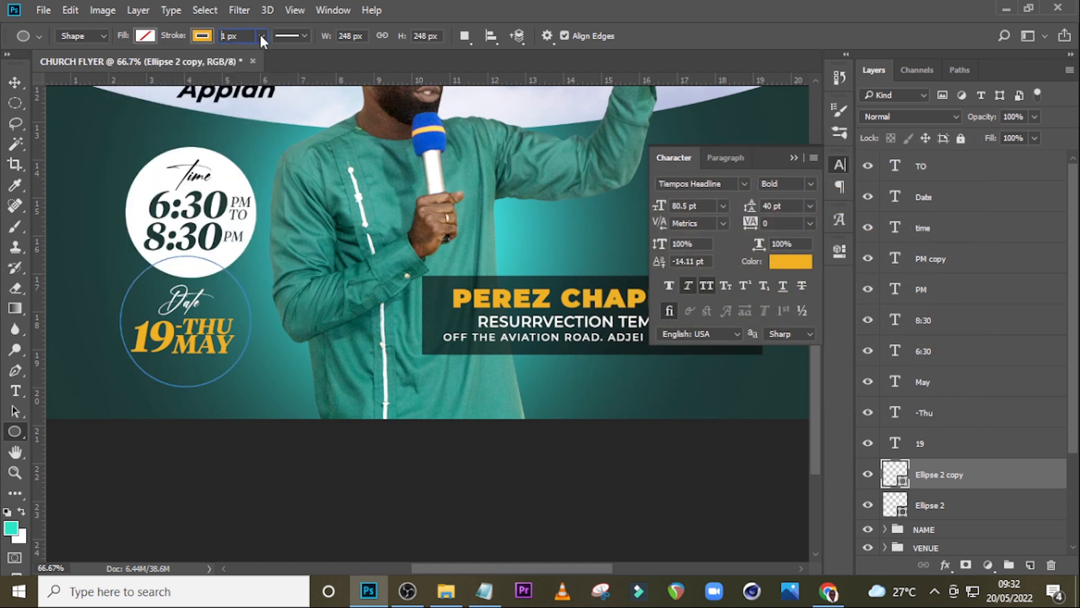
{"action": "type", "text": "10"}
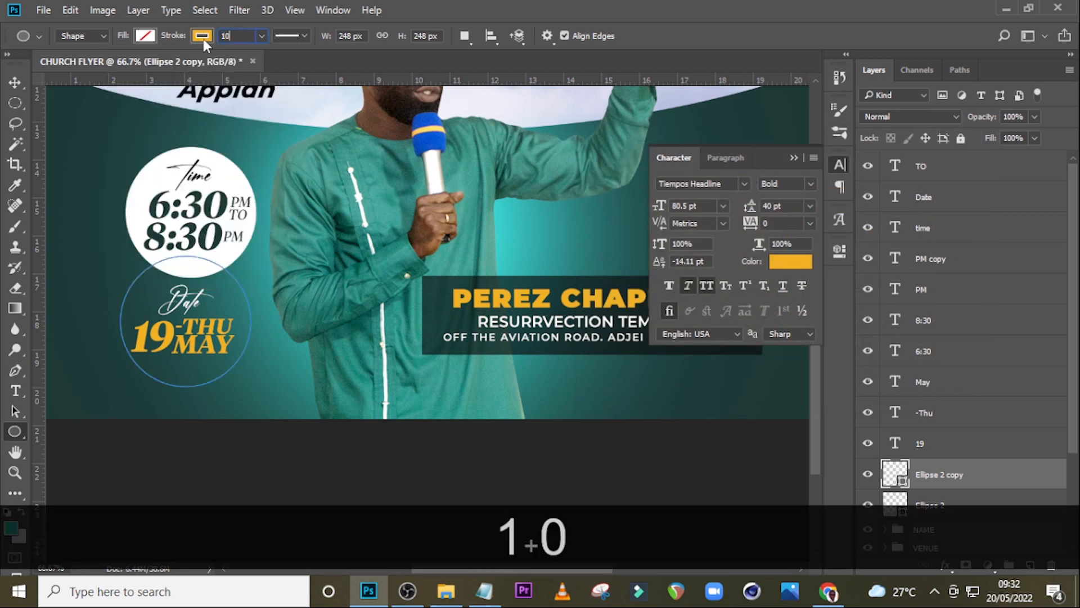
{"action": "key", "text": "Return"}
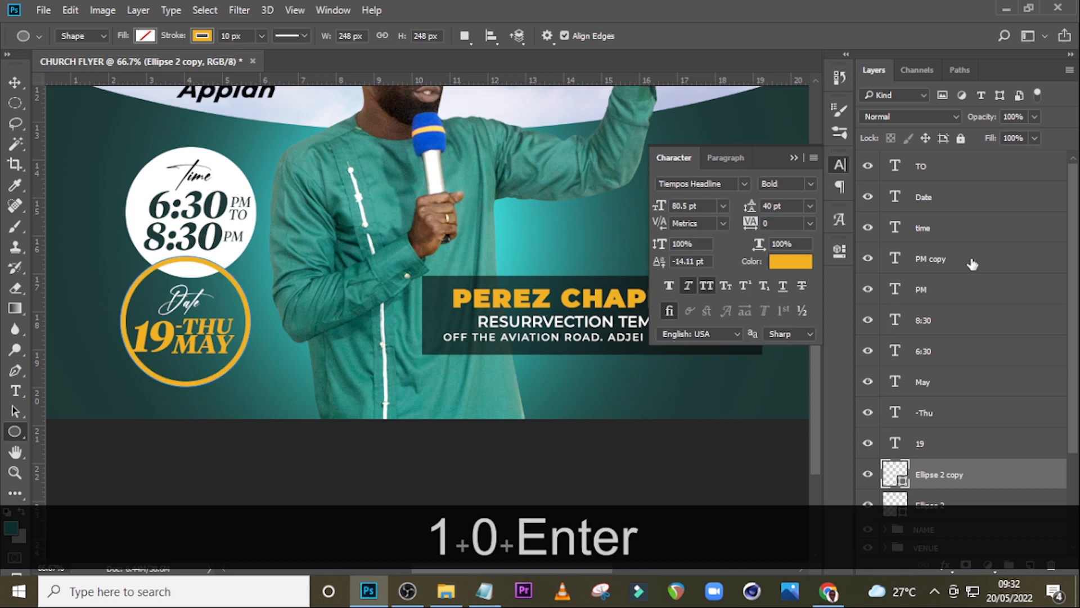
{"action": "left_click_drag", "start_coordinate": [936, 493], "coordinate": [939, 522]}
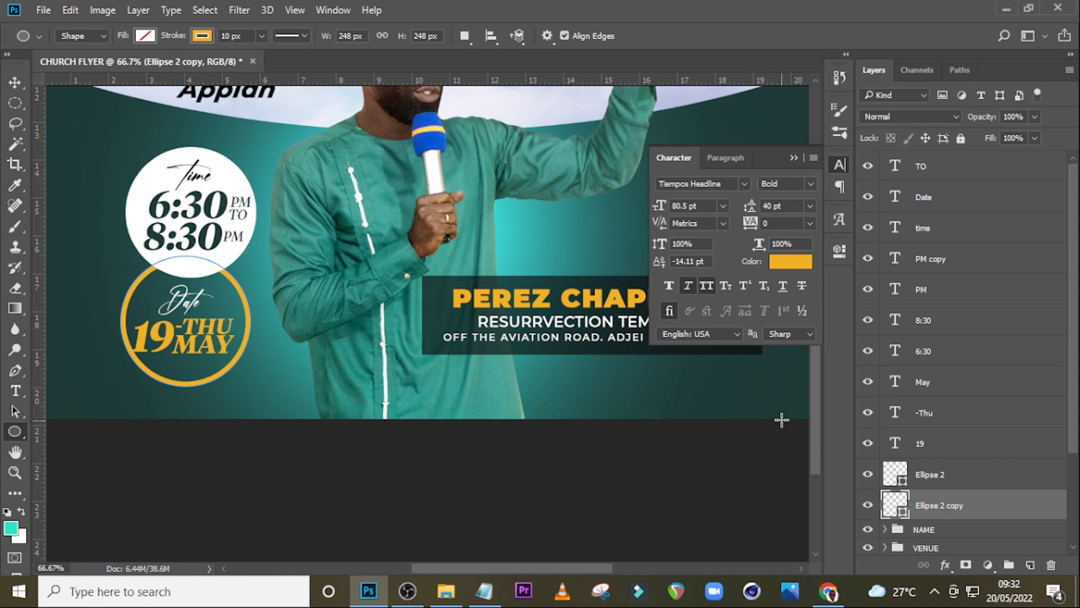
Load the white time circle's outline as a selection and expand it by 20 pixels
{"action": "left_click", "coordinate": [899, 501], "text": "ctrl"}
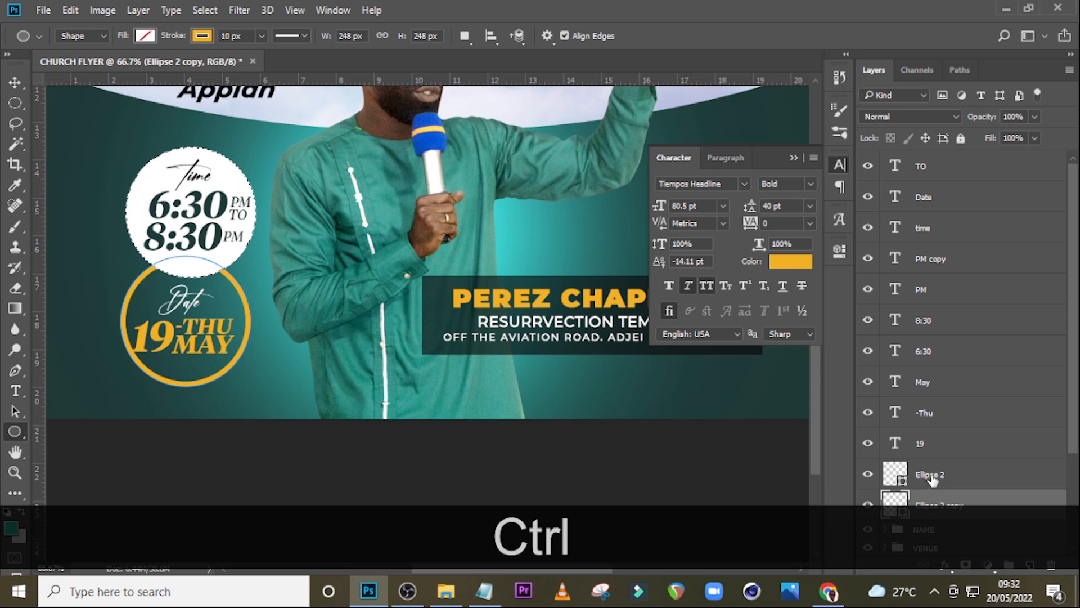
{"action": "scroll", "coordinate": [922, 475], "scroll_direction": "down", "scroll_amount": 2}
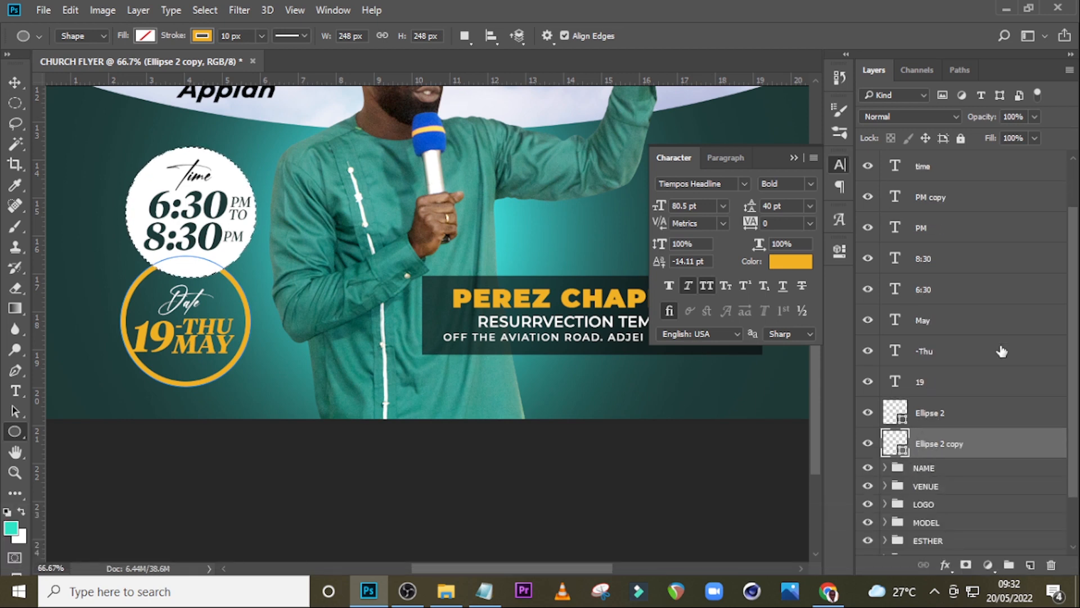
{"action": "key", "text": "ctrl+d"}
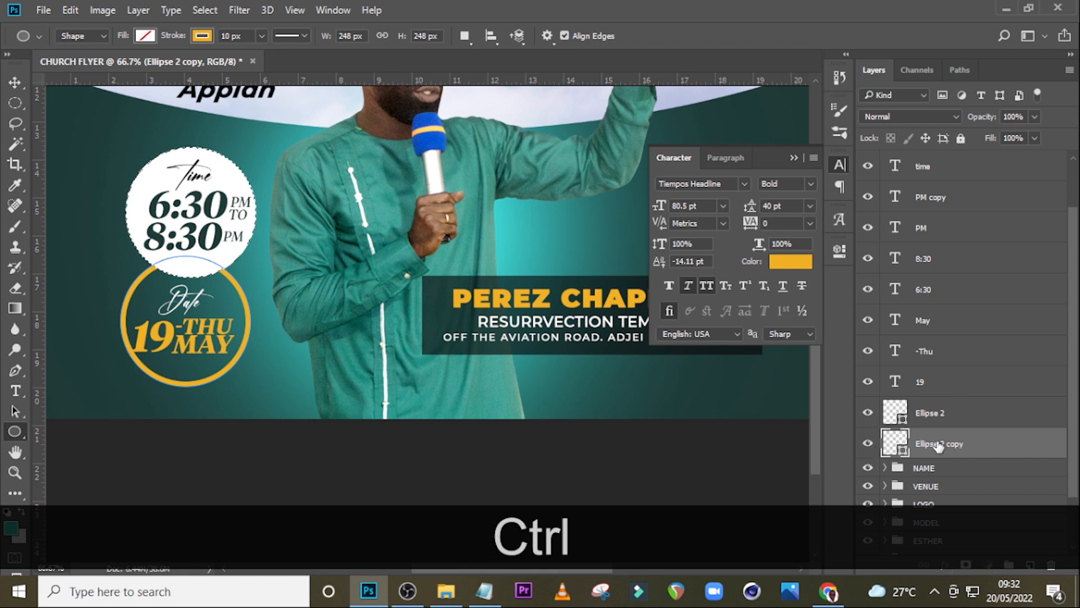
{"action": "left_click", "coordinate": [231, 9]}
{"action": "mouse_move", "coordinate": [206, 11]}
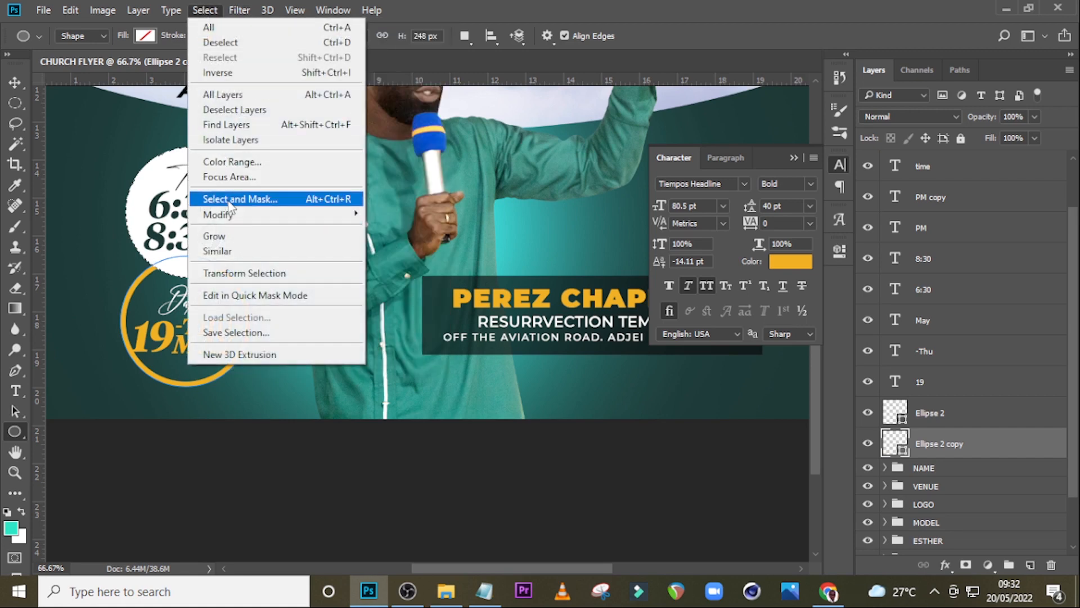
{"action": "mouse_move", "coordinate": [234, 215]}
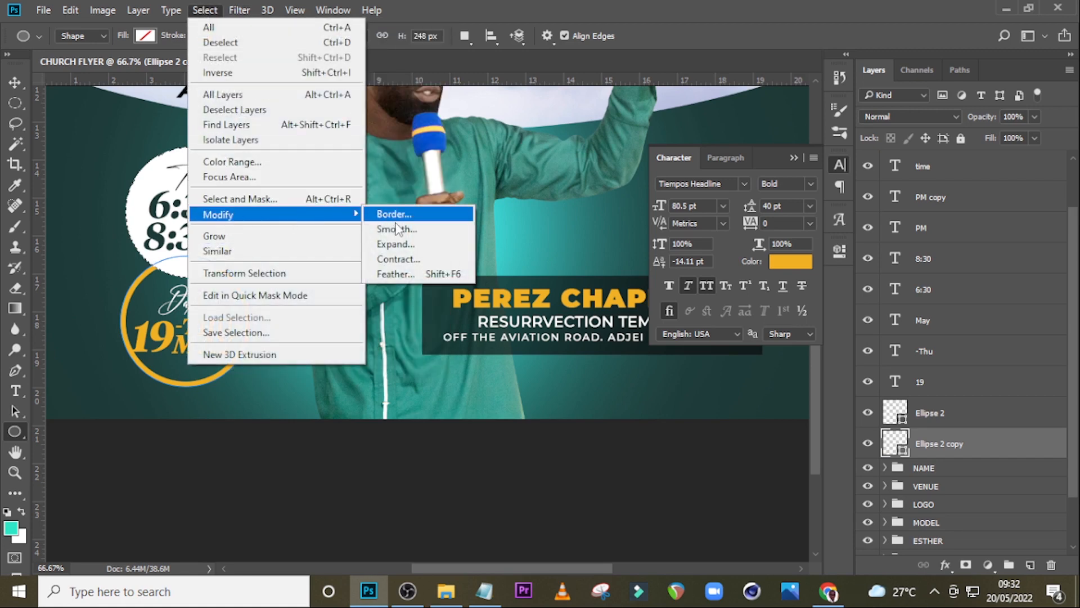
{"action": "left_click", "coordinate": [397, 243]}
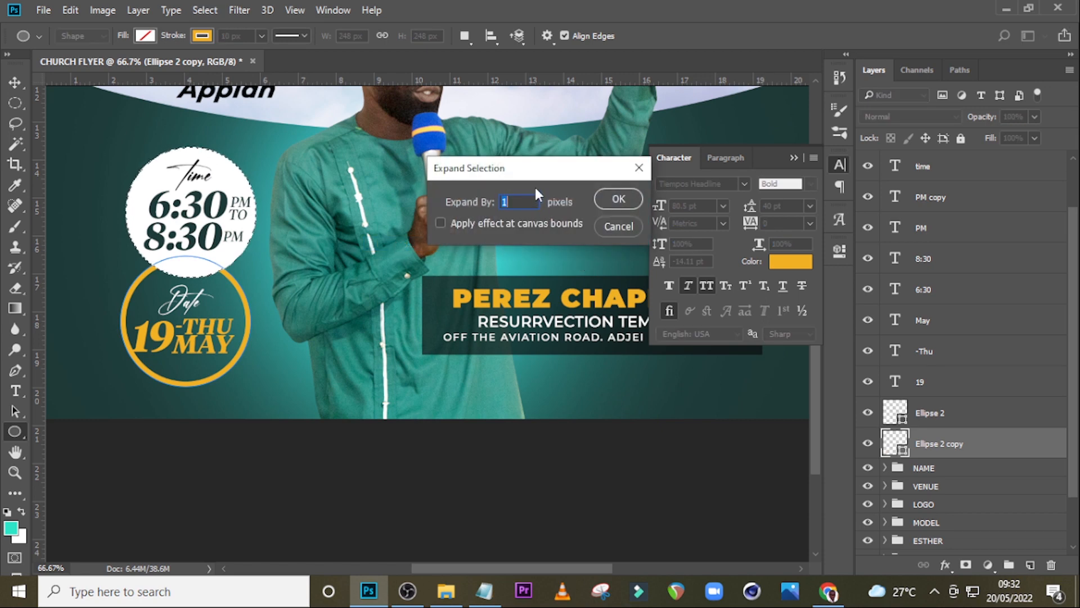
{"action": "type", "text": "20"}
{"action": "left_click", "coordinate": [618, 198]}
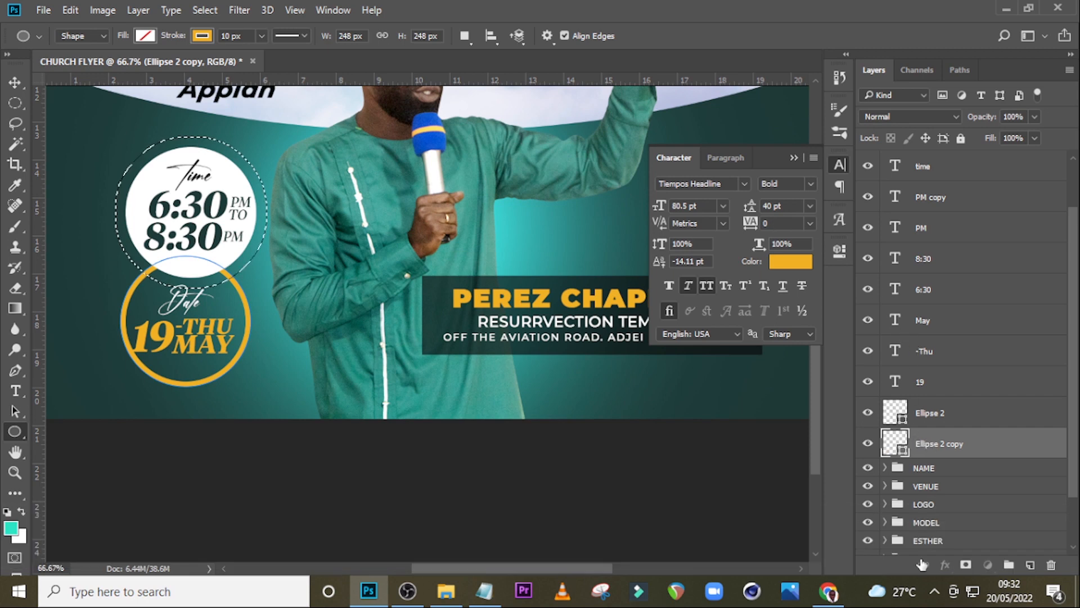
Add a layer mask from the selection to the date circle and invert it to cut the ring away near the white circle
{"action": "left_click", "coordinate": [965, 565]}
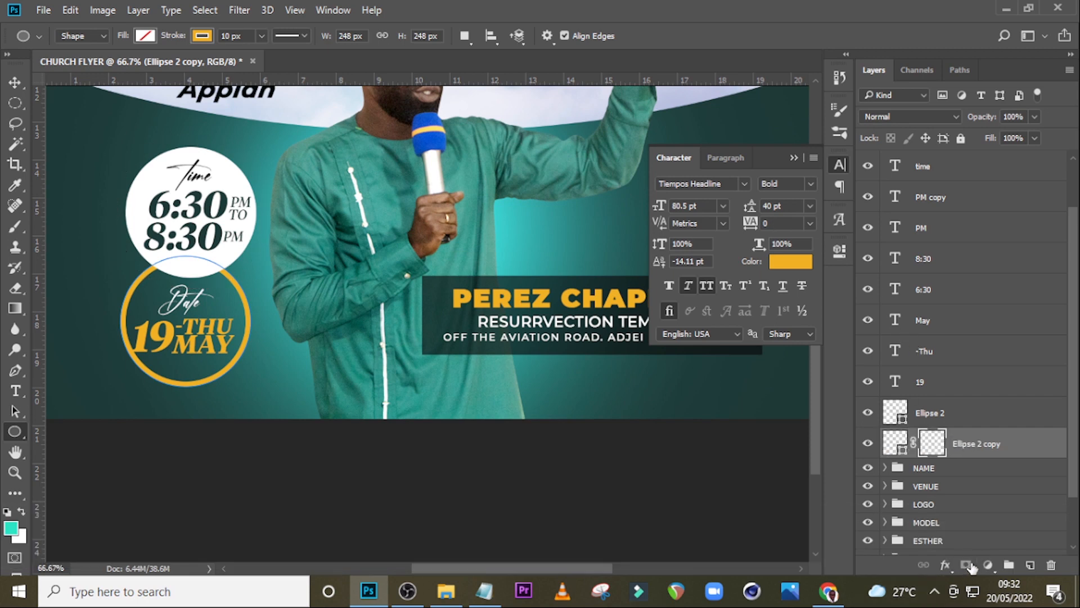
{"action": "double_click", "coordinate": [928, 448]}
{"action": "left_click", "coordinate": [759, 469]}
{"action": "left_click", "coordinate": [795, 246]}
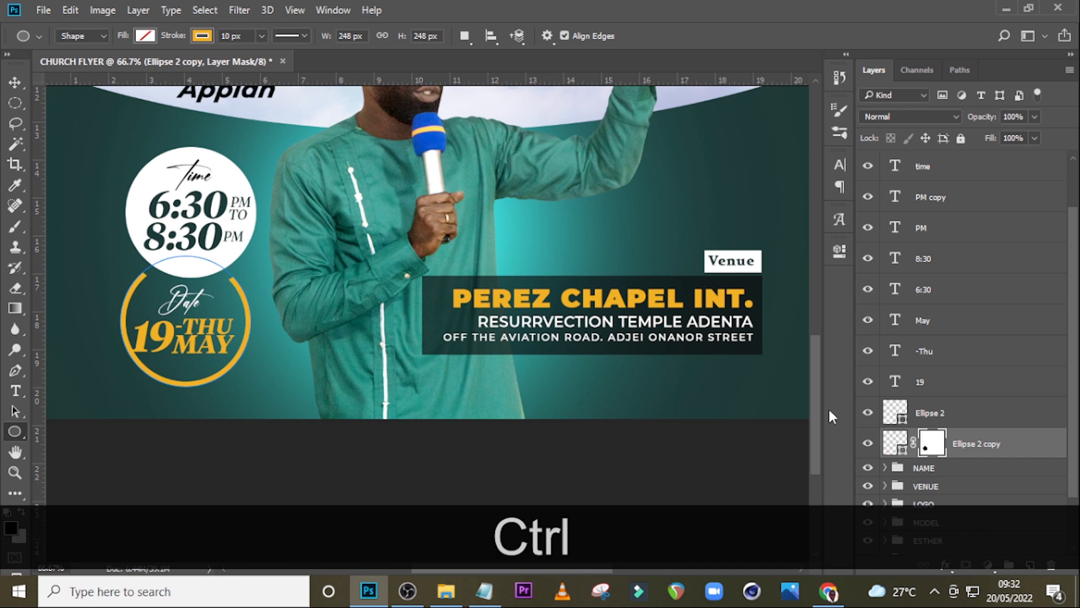
Group all date and time layers, from the date circle up to the TO text, and name the group DATE TIME
{"action": "left_click", "coordinate": [959, 380]}
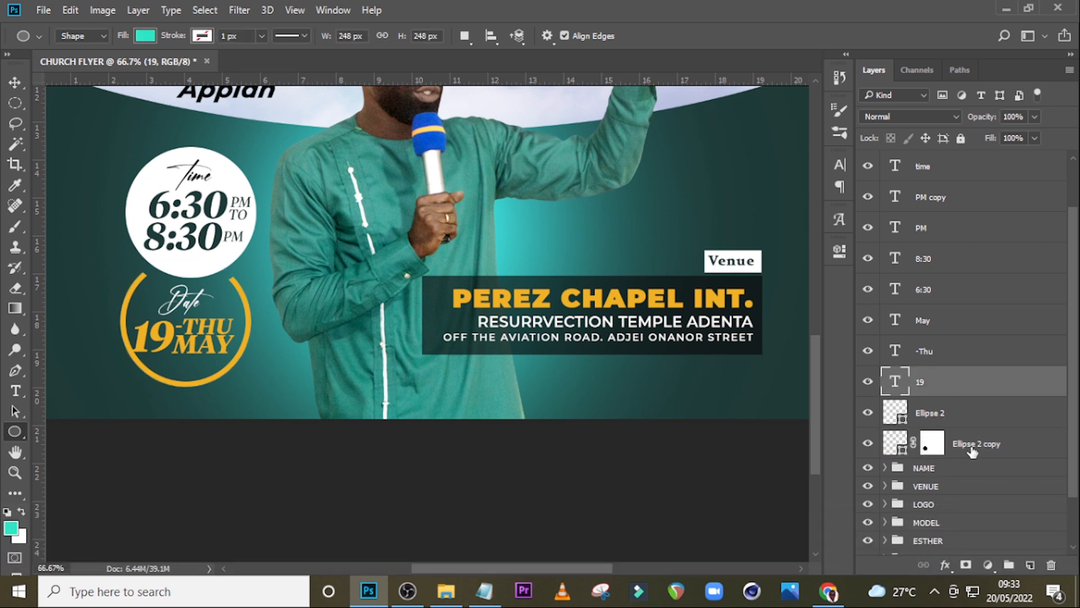
{"action": "left_click", "coordinate": [966, 448]}
{"action": "scroll", "coordinate": [1011, 262], "scroll_direction": "up", "scroll_amount": 1}
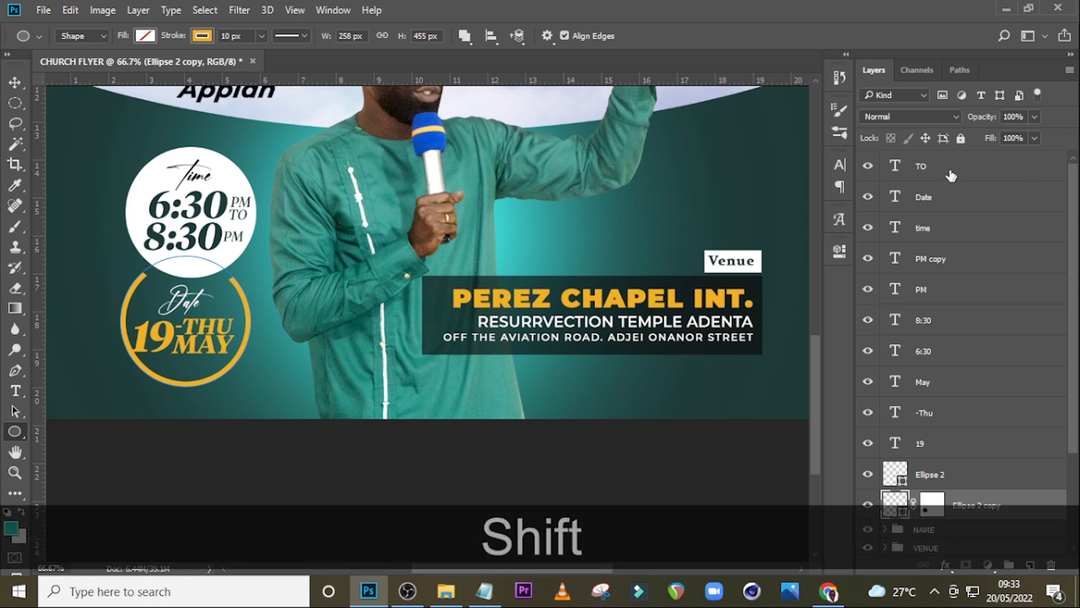
{"action": "left_click", "coordinate": [951, 169], "text": "shift"}
{"action": "key", "text": "shift+ctrl+g"}
{"action": "double_click", "coordinate": [928, 162]}
{"action": "key", "text": "Caps_Lock"}
{"action": "type", "text": "DATE TIME"}
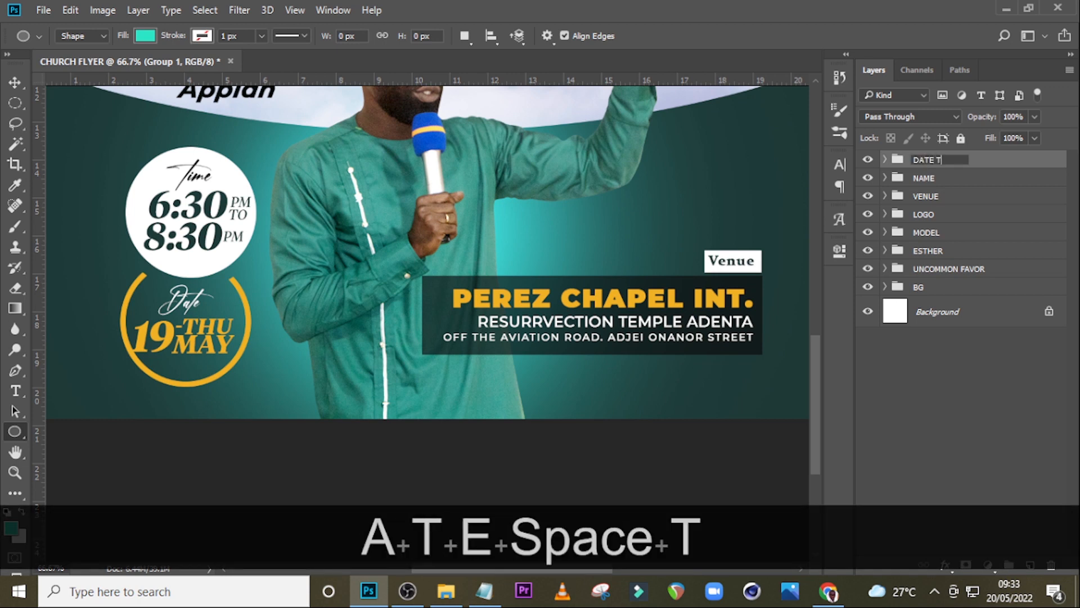
{"action": "key", "text": "Return"}
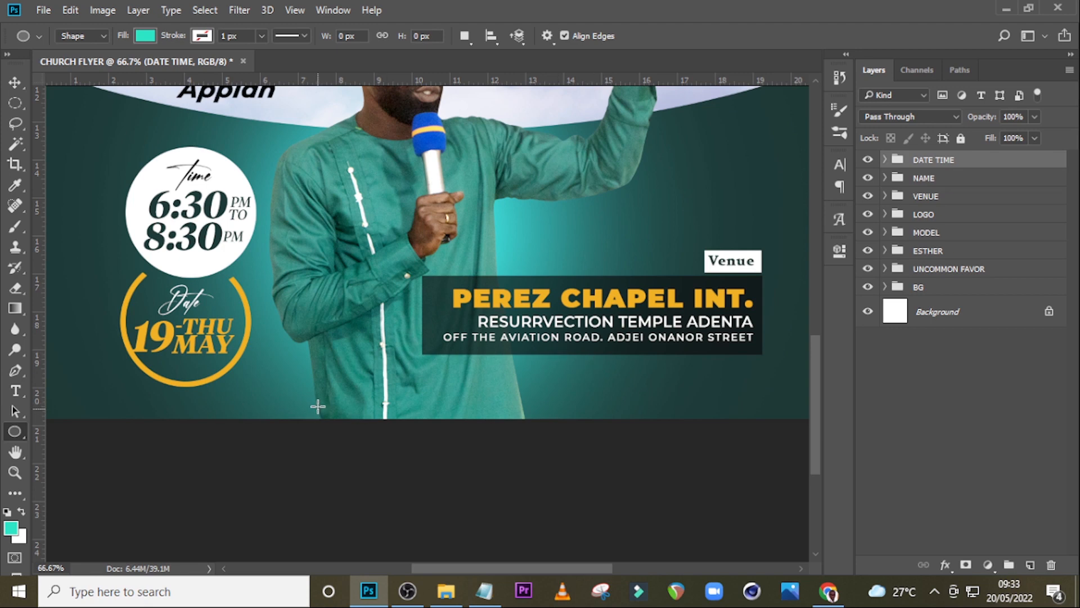
Move the DATE TIME group up by three large nudges and right by two
{"action": "key", "text": "t"}
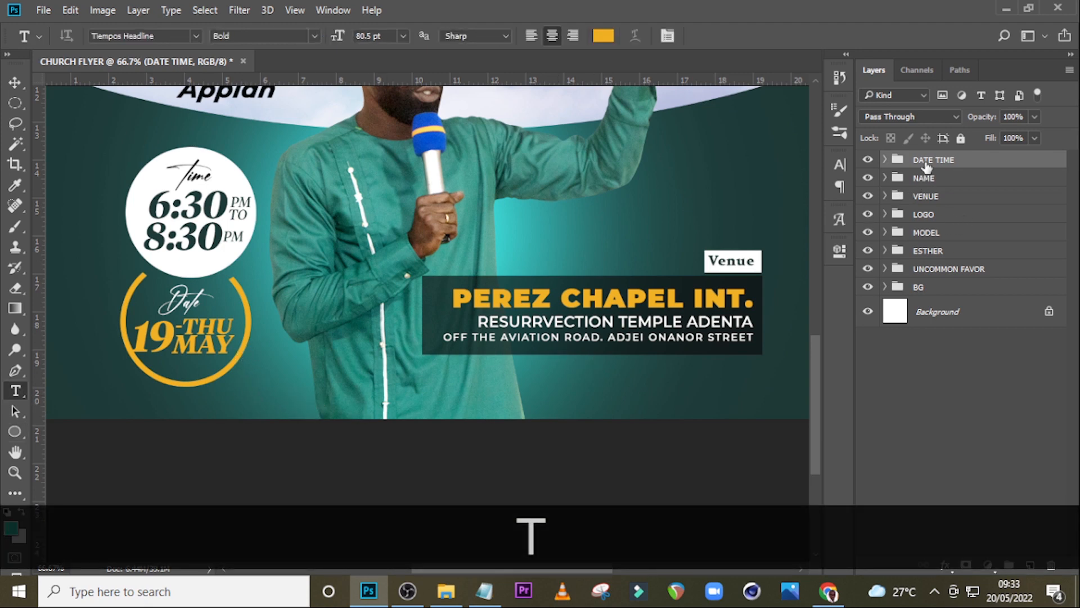
{"action": "key", "text": "v"}
{"action": "key", "text": "shift+Up"}
{"action": "key", "text": "shift+Up"}
{"action": "key", "text": "shift+Up"}
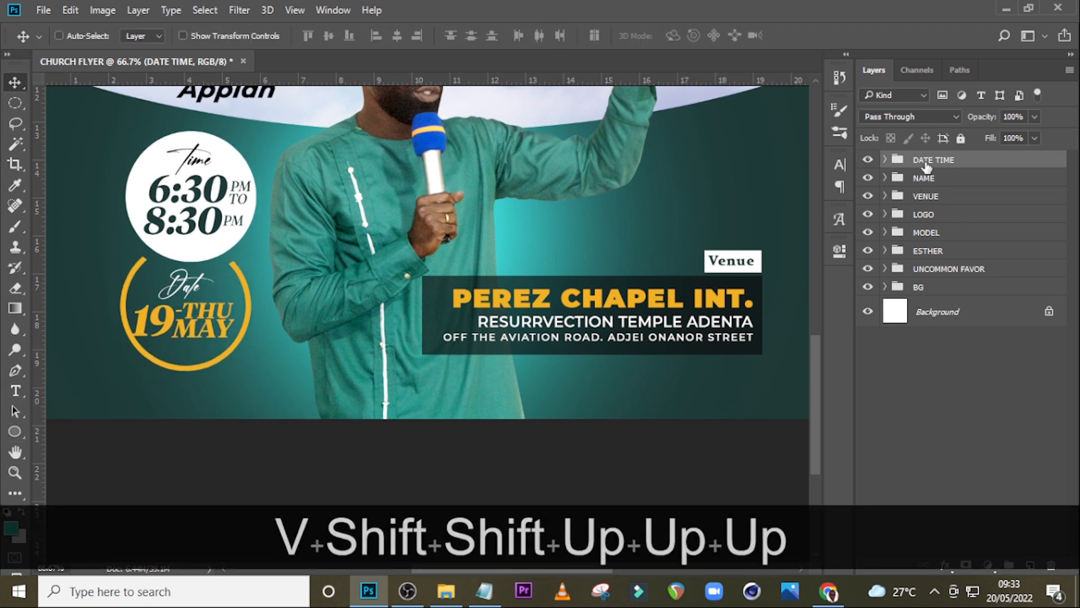
{"action": "key", "text": "shift+Right"}
{"action": "key", "text": "shift+Right"}
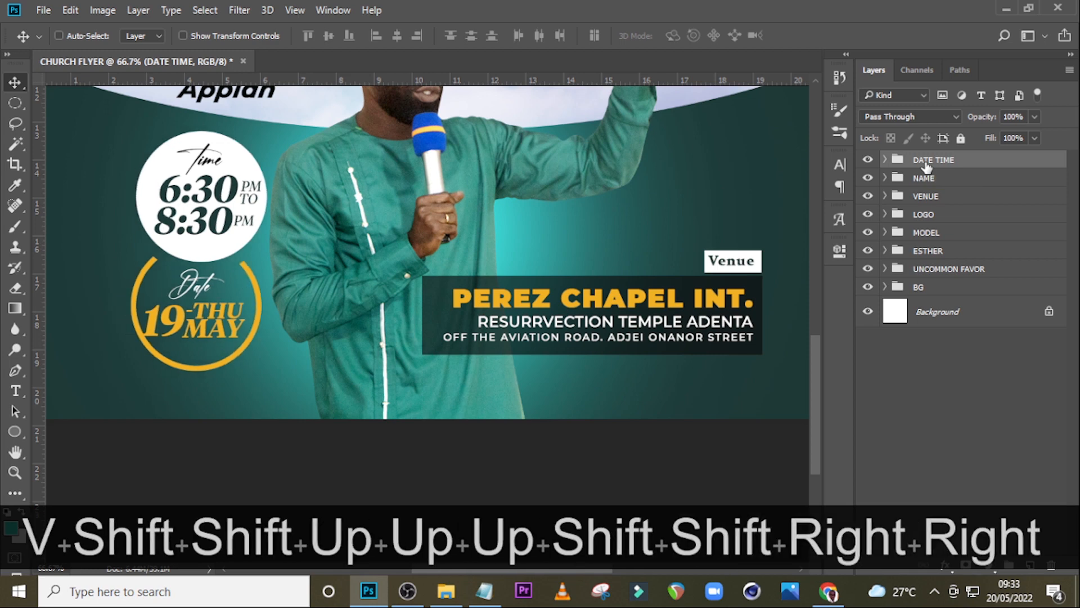
Nudge the DATE TIME group right until the badges meet the man's sleeve, and move it slightly up
{"action": "key", "text": "shift+Right"}
{"action": "key", "text": "shift+Right"}
{"action": "key", "text": "shift+Right"}
{"action": "key", "text": "shift+Right"}
{"action": "key", "text": "shift+Right"}
{"action": "key", "text": "shift+Right"}
{"action": "key", "text": "shift+Right"}
{"action": "key", "text": "shift+Right"}
{"action": "key", "text": "shift+Right"}
{"action": "key", "text": "shift+Up"}
{"action": "key", "text": "ctrl+minus"}
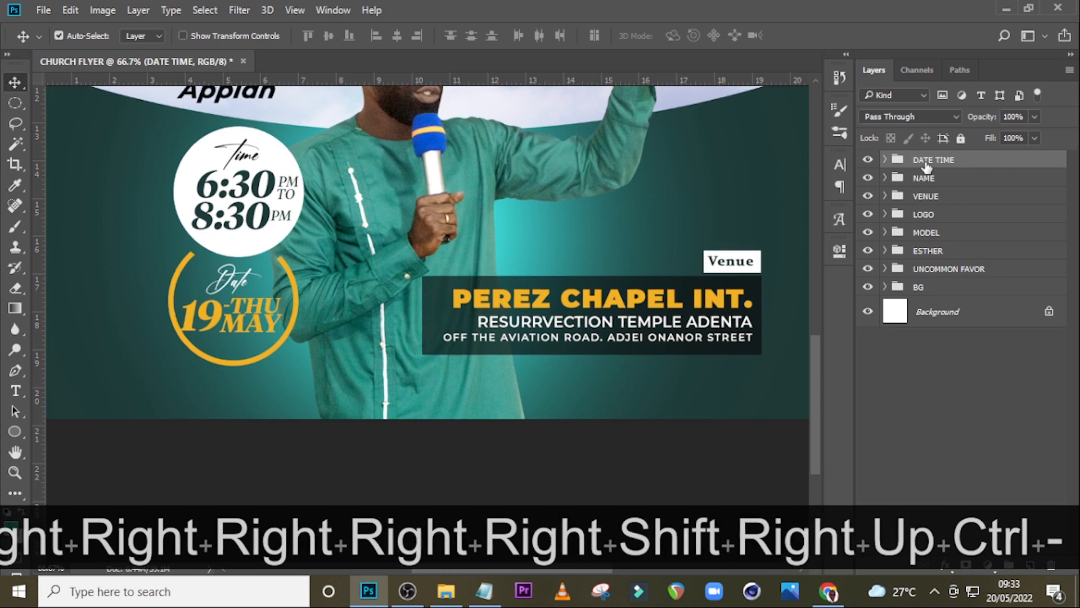
{"action": "key", "text": "ctrl+minus"}
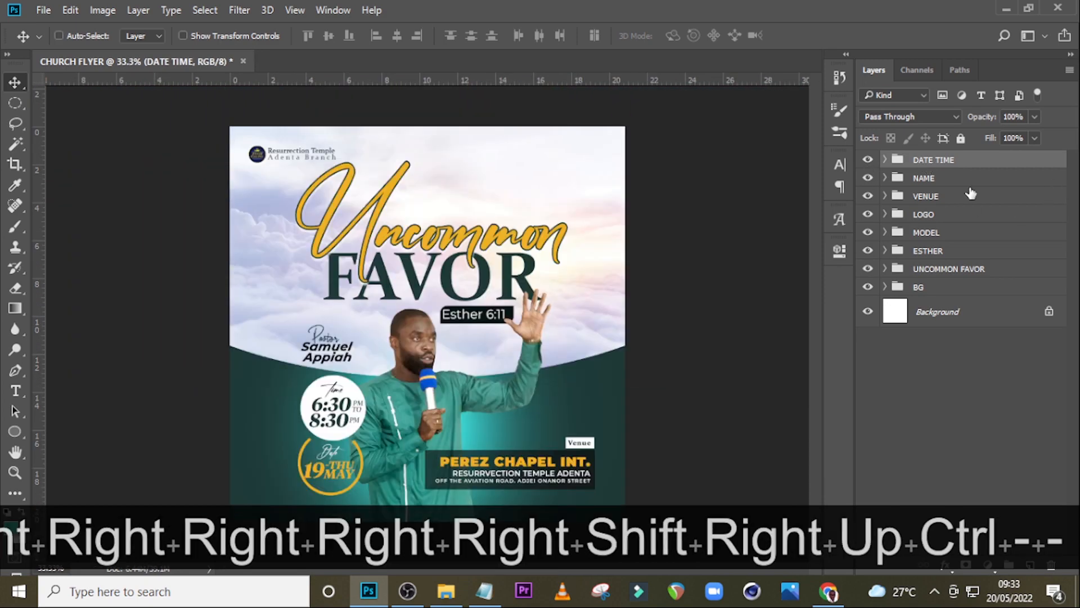
Move the NAME group right so the pastor's name sits above the time badge, close to the man's face
{"action": "left_click", "coordinate": [965, 179]}
{"action": "key", "text": "shift+Right"}
{"action": "key", "text": "shift+Right"}
{"action": "key", "text": "shift+Right"}
{"action": "key", "text": "shift+Right"}
{"action": "key", "text": "shift+Right"}
{"action": "key", "text": "shift+Right"}
{"action": "key", "text": "shift+Right"}
{"action": "key", "text": "shift+Right"}
{"action": "key", "text": "shift+Right"}
{"action": "key", "text": "shift+Right"}
{"action": "key", "text": "shift+Right"}
{"action": "key", "text": "shift+Right"}
{"action": "key", "text": "shift+Right"}
{"action": "key", "text": "shift+Right"}
Add a text layer above the DATE TIME group, near the flyer's lower edge, with the FOR MORE INFO. CONTACT line and phone number copied from the notes file
{"action": "left_click", "coordinate": [951, 161]}
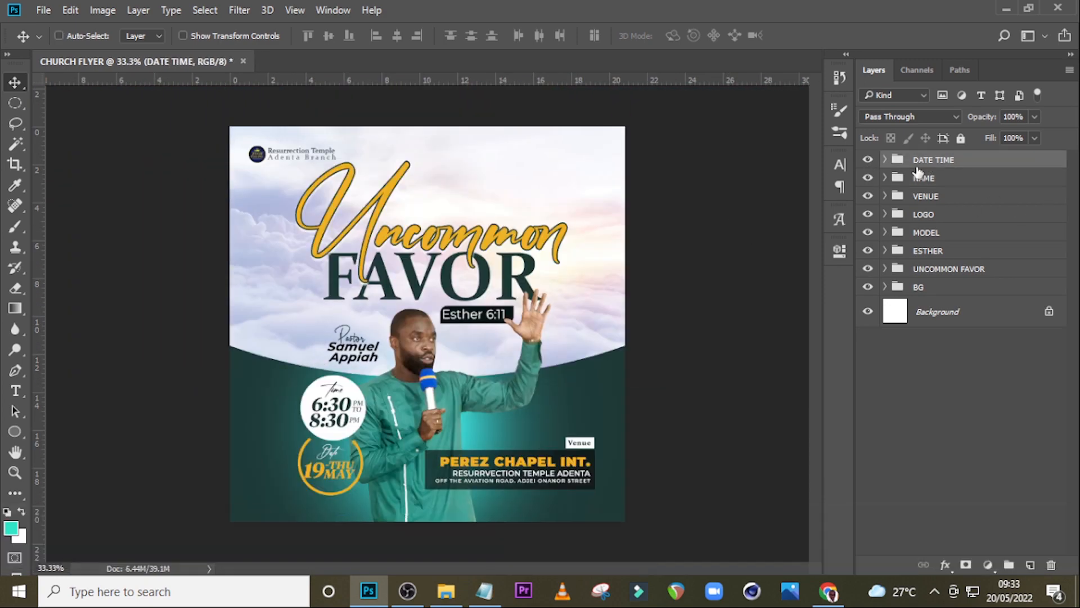
{"action": "key", "text": "t"}
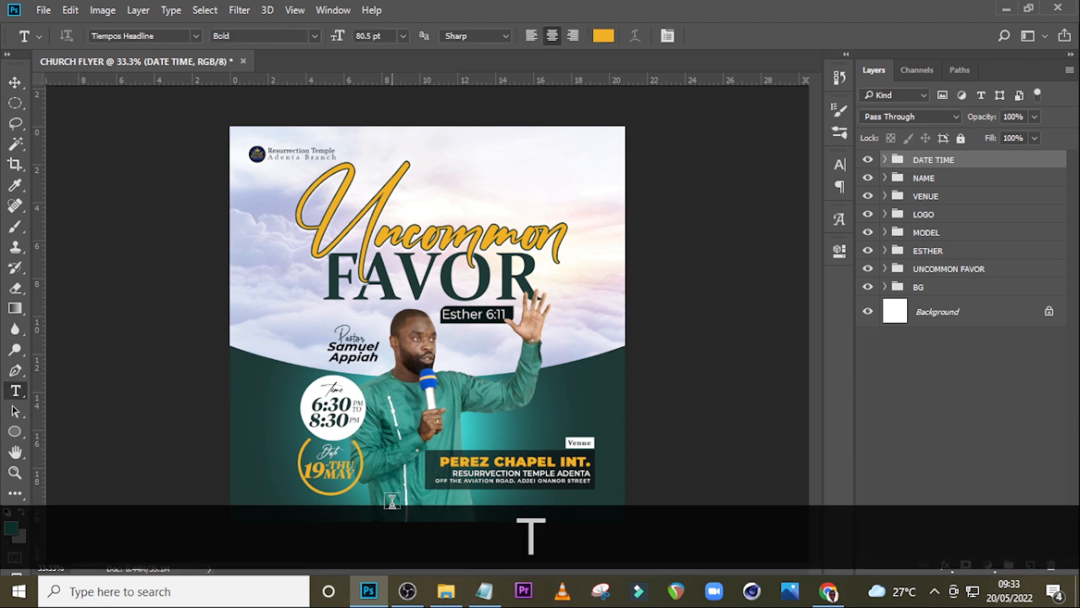
{"action": "left_click", "coordinate": [392, 502]}
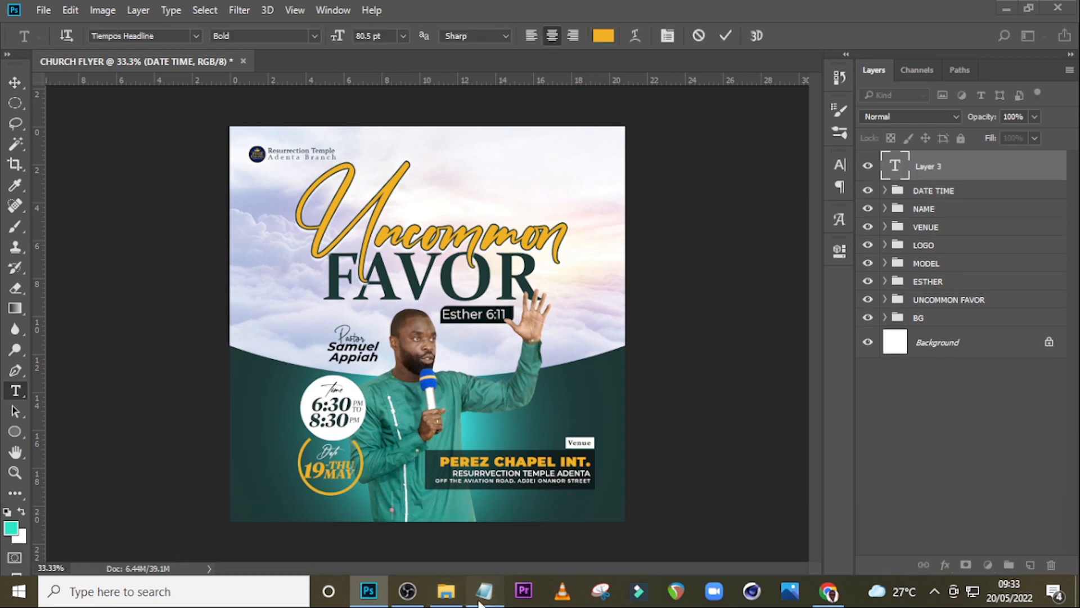
{"action": "left_click", "coordinate": [481, 599]}
{"action": "left_click_drag", "start_coordinate": [825, 478], "coordinate": [568, 487]}
{"action": "key", "text": "ctrl+c"}
{"action": "left_click", "coordinate": [633, 6]}
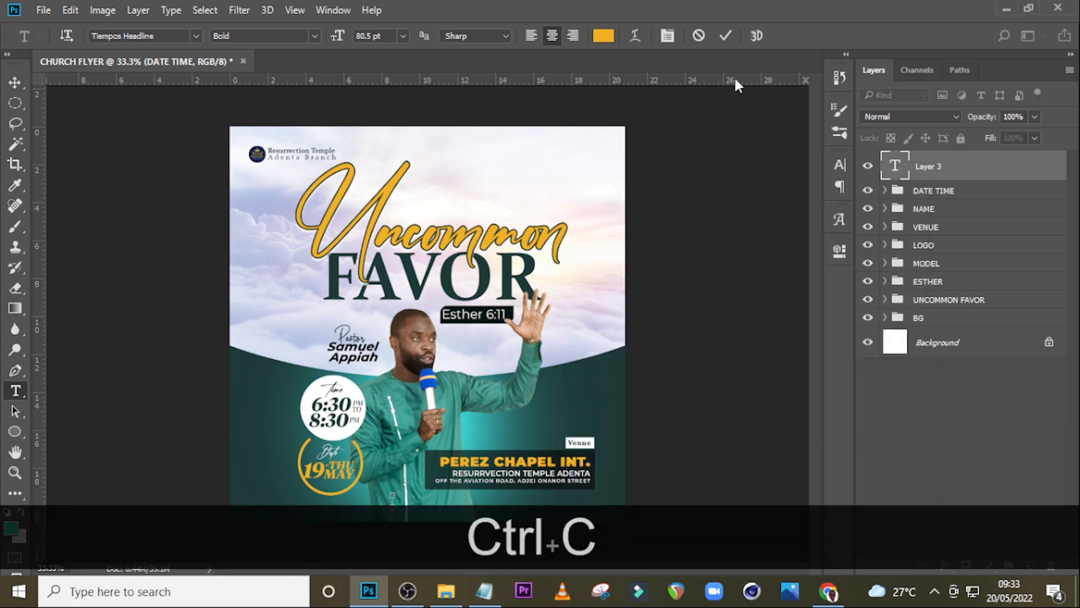
{"action": "key", "text": "ctrl+v"}
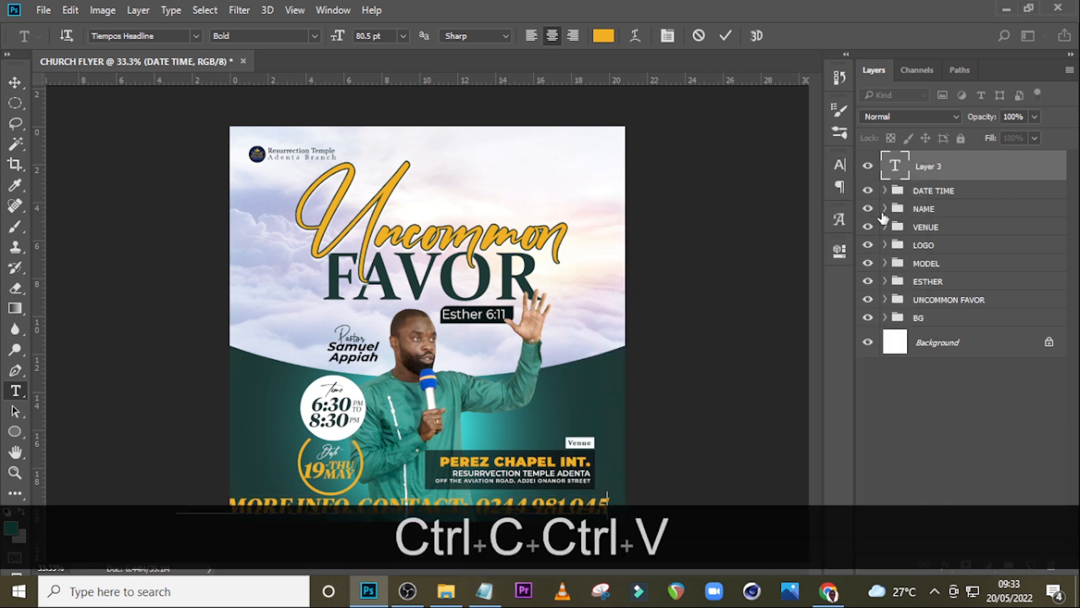
{"action": "left_click", "coordinate": [925, 167]}
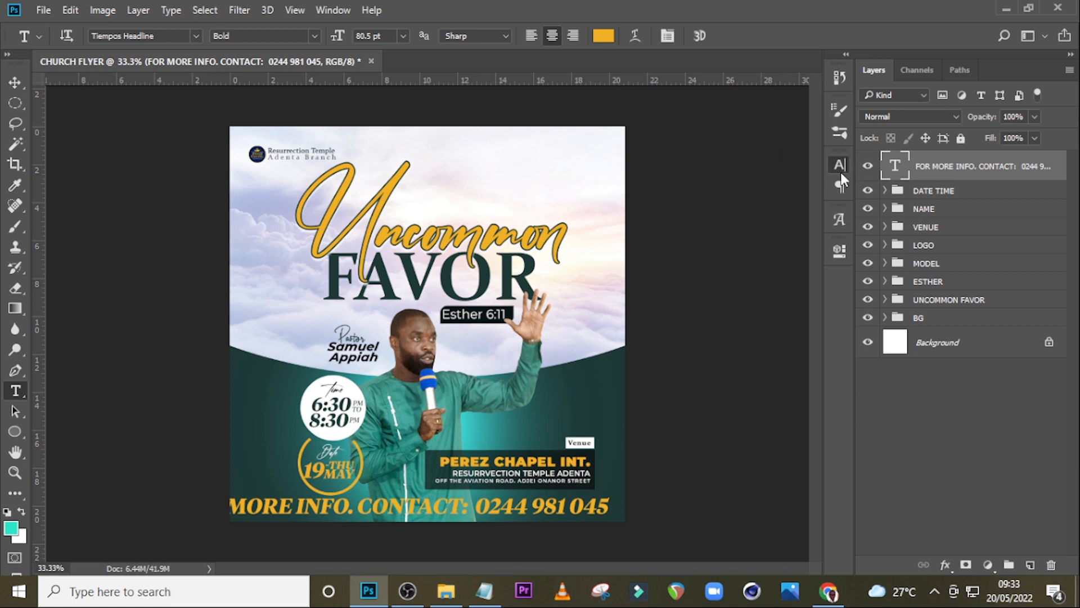
Set the contact line's font to Montserrat Medium
{"action": "left_click", "coordinate": [839, 165]}
{"action": "left_click", "coordinate": [746, 186]}
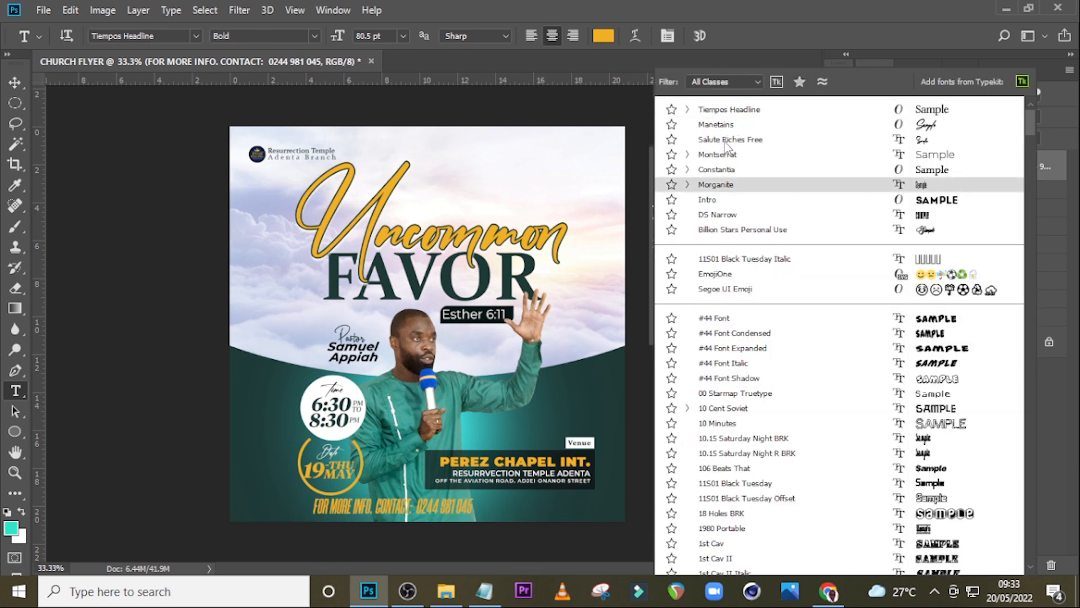
{"action": "left_click", "coordinate": [718, 154]}
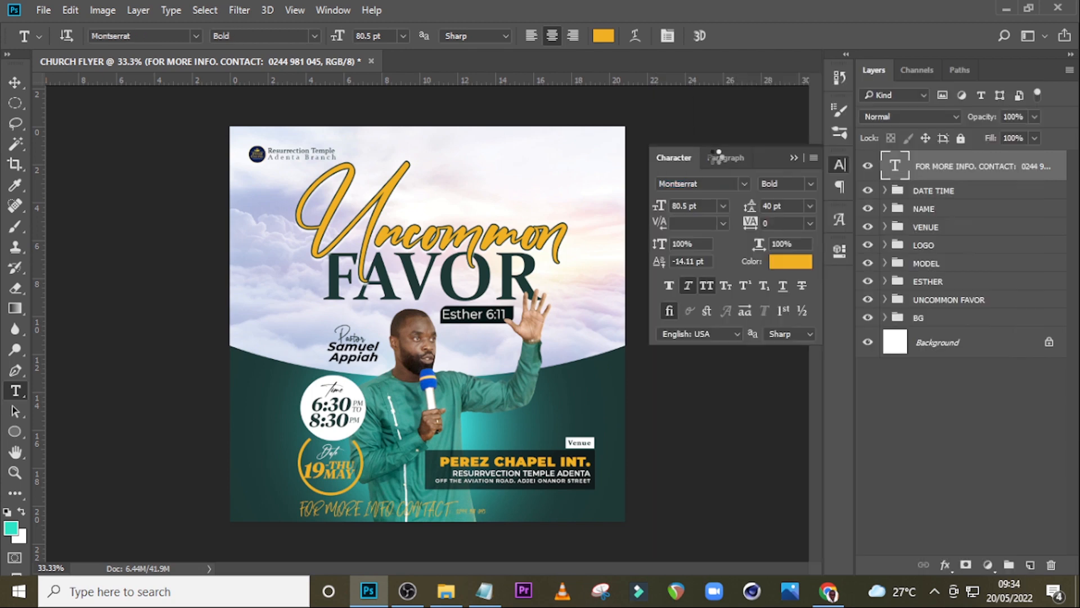
{"action": "left_click", "coordinate": [810, 185]}
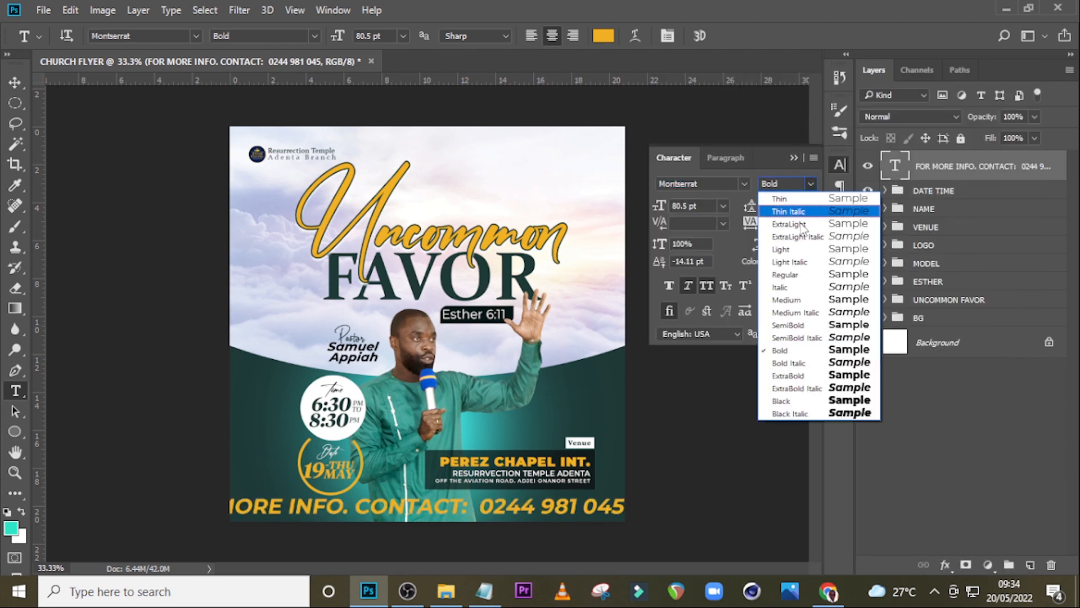
{"action": "left_click", "coordinate": [796, 302]}
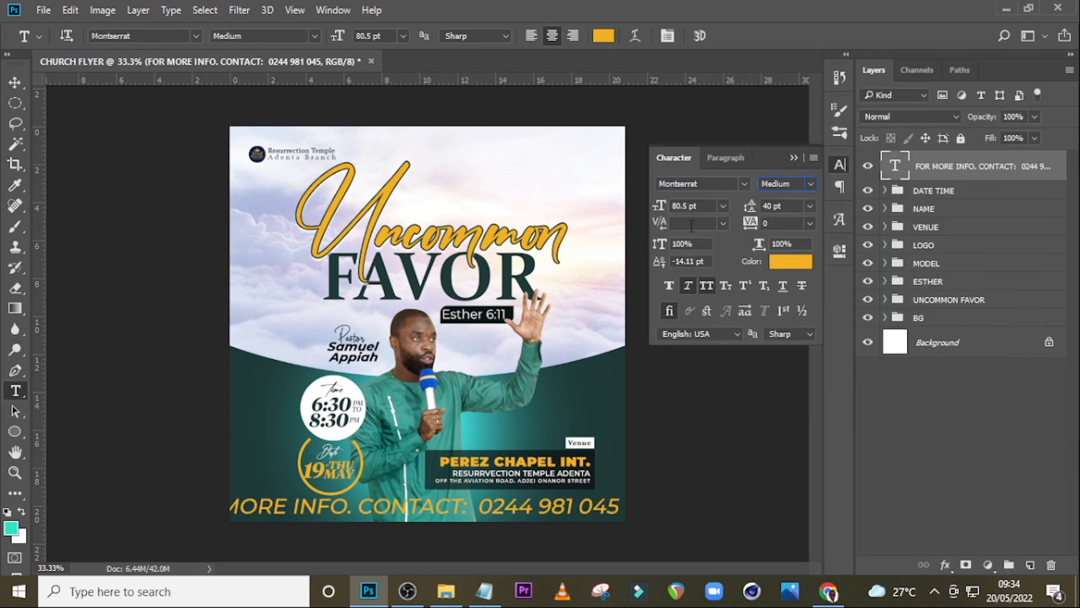
Set the contact line's font size to 25 pt and its tracking to 700
{"action": "left_click", "coordinate": [700, 204]}
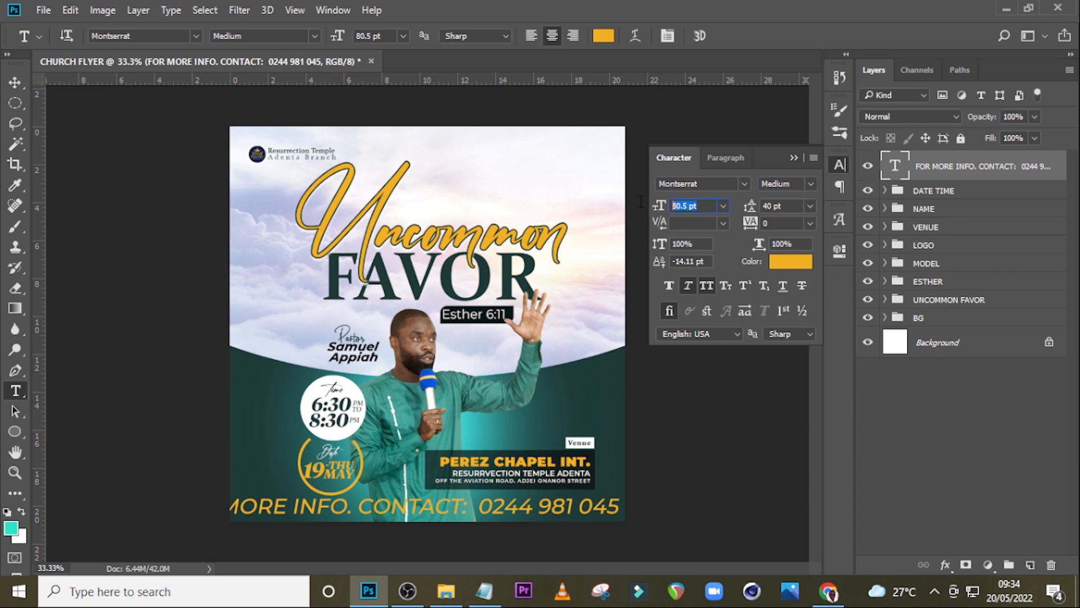
{"action": "type", "text": "25"}
{"action": "key", "text": "Return"}
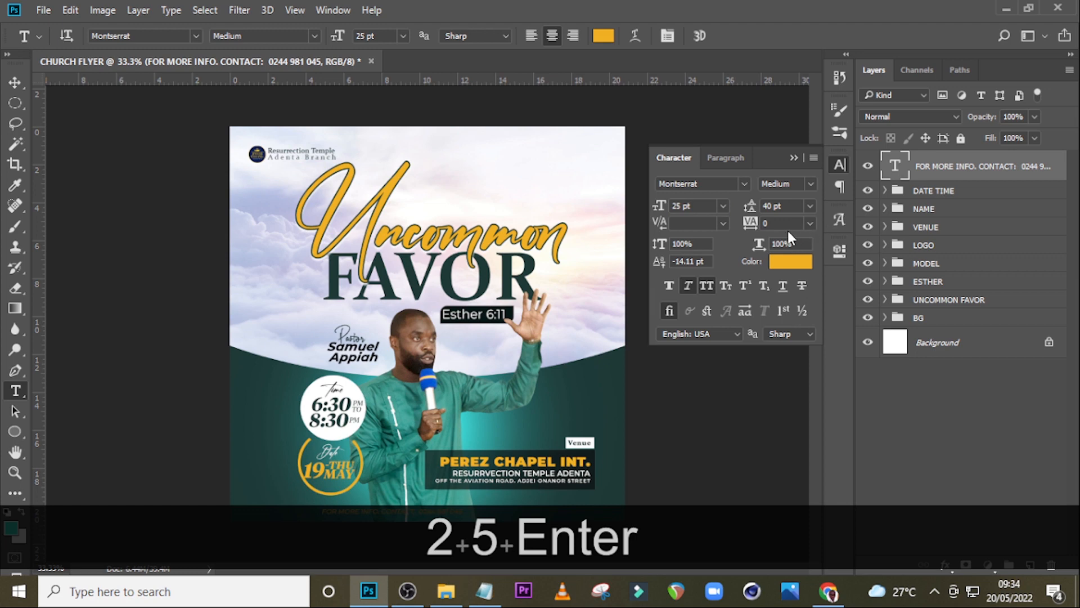
{"action": "left_click", "coordinate": [778, 223]}
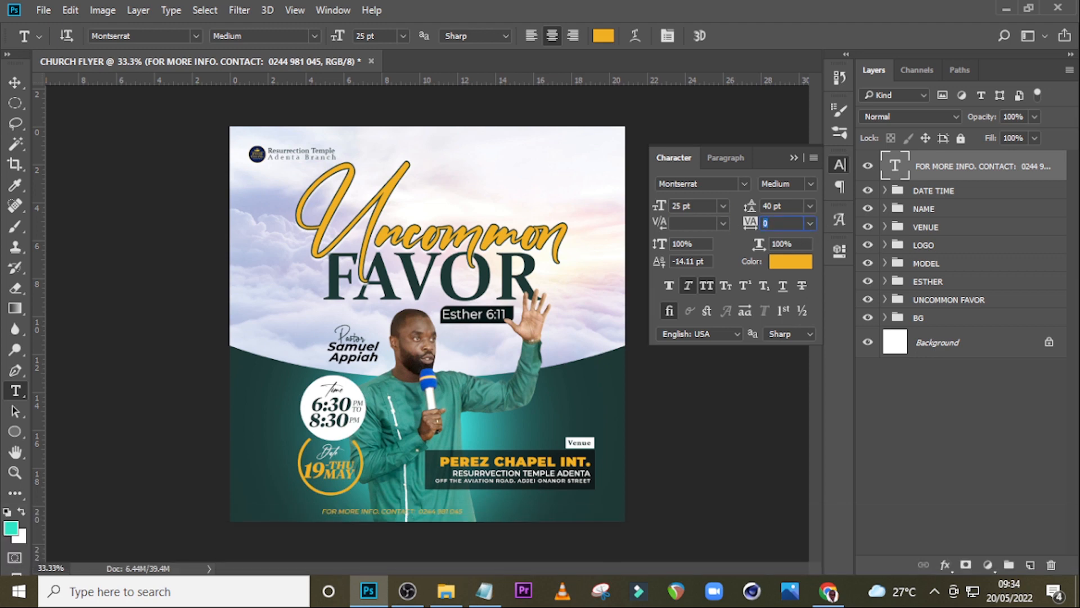
{"action": "type", "text": "700"}
{"action": "key", "text": "Return"}
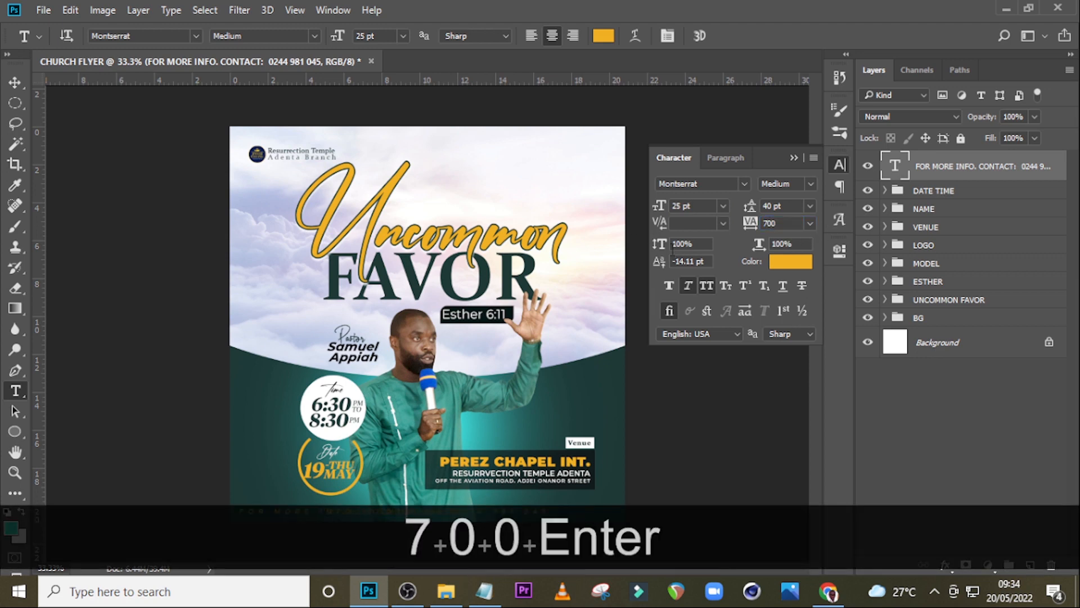
Change the contact line's text colour to white (ffffff)
{"action": "left_click", "coordinate": [789, 263]}
{"action": "type", "text": "ffffff"}
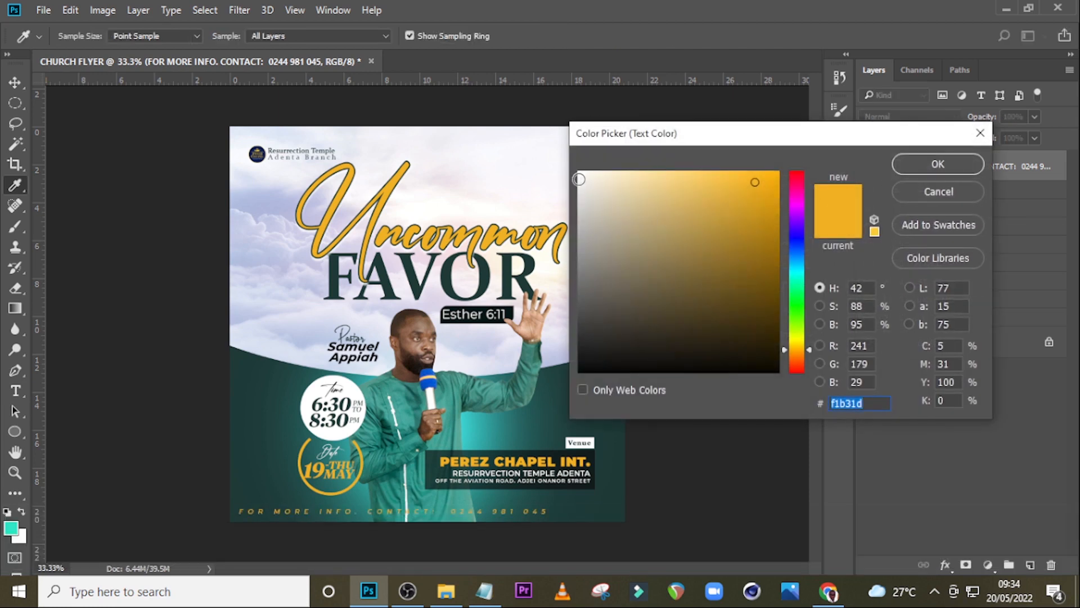
{"action": "left_click", "coordinate": [932, 163]}
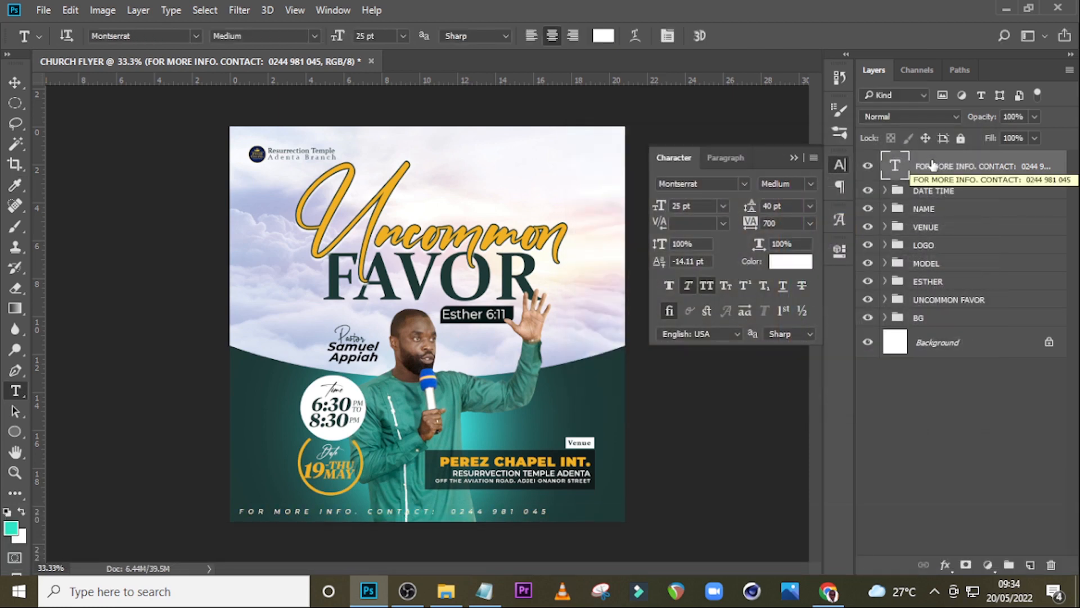
Show the guides and centre the contact line horizontally on the flyer, keeping its original proportions
{"action": "key", "text": "ctrl+t"}
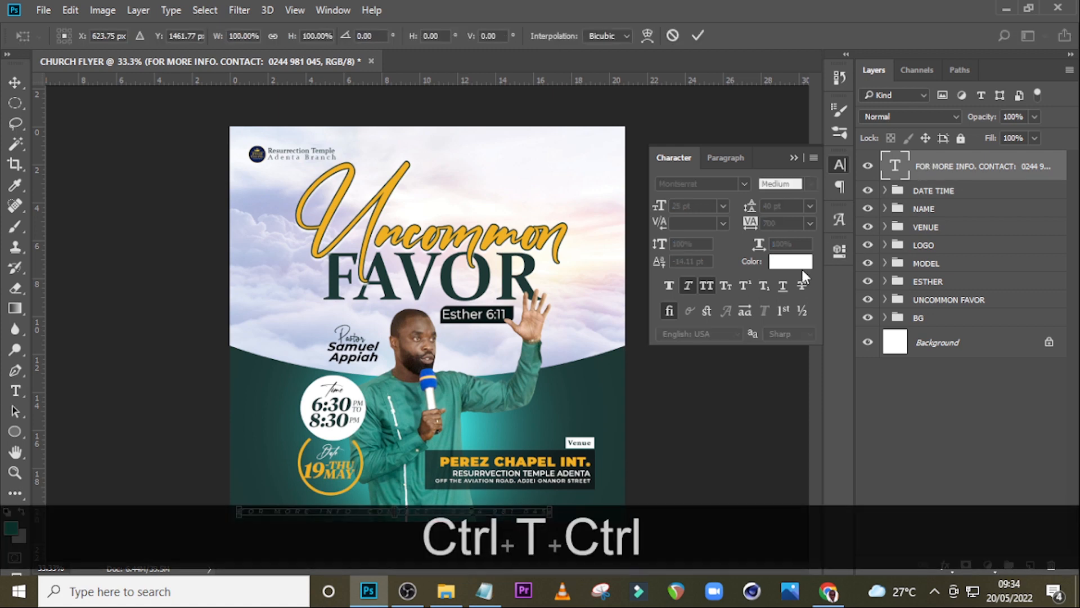
{"action": "key", "text": "ctrl+h"}
{"action": "key", "text": "ctrl+equal"}
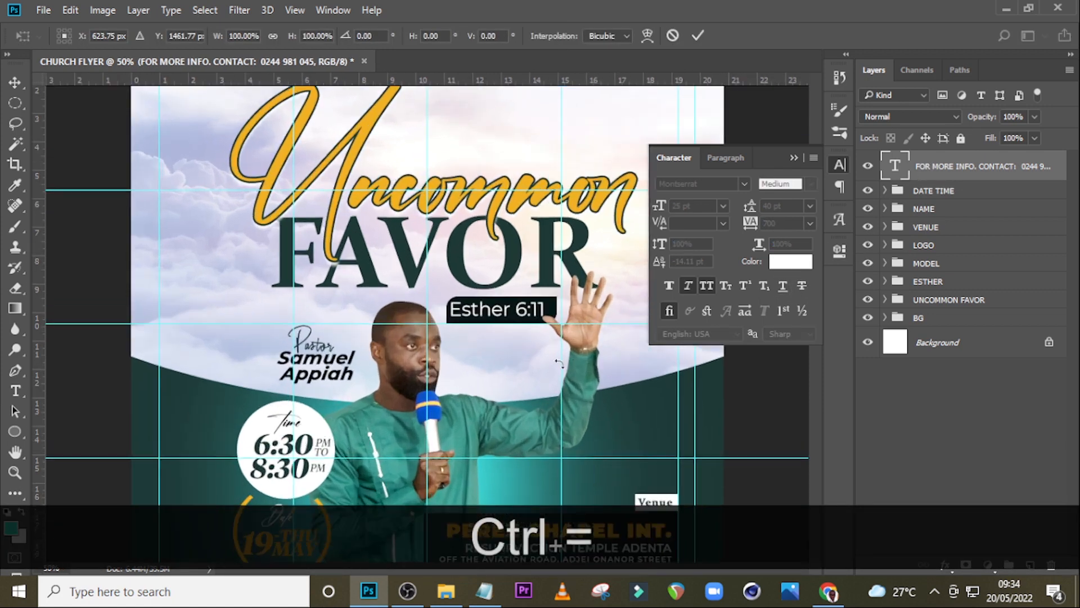
{"action": "scroll", "coordinate": [531, 206], "scroll_direction": "down", "scroll_amount": 2}
{"action": "scroll", "coordinate": [531, 206], "scroll_direction": "down", "scroll_amount": 3}
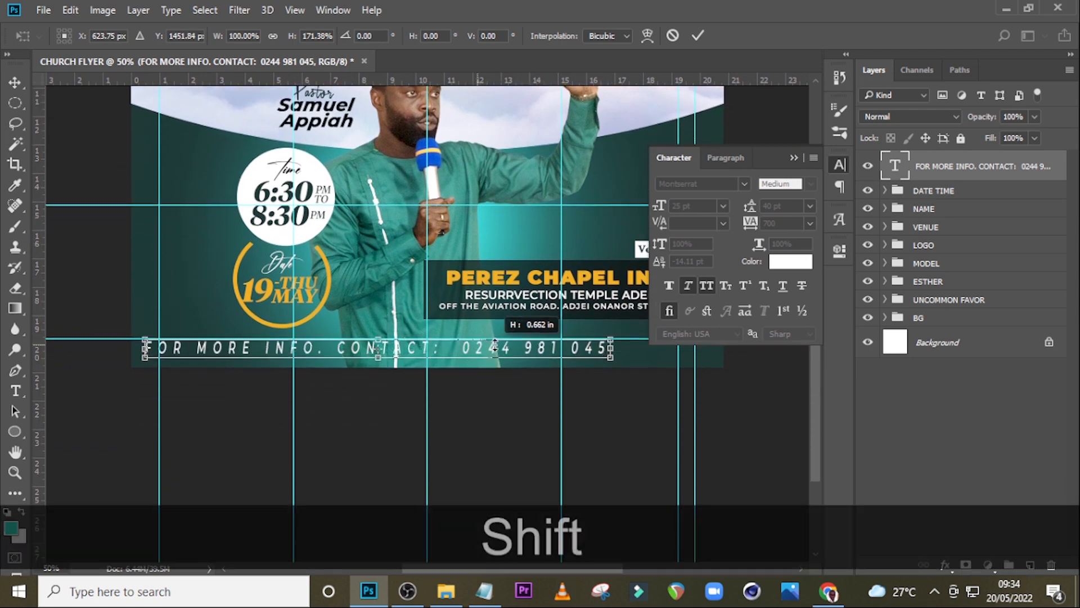
{"action": "key", "text": "ctrl+shift+z"}
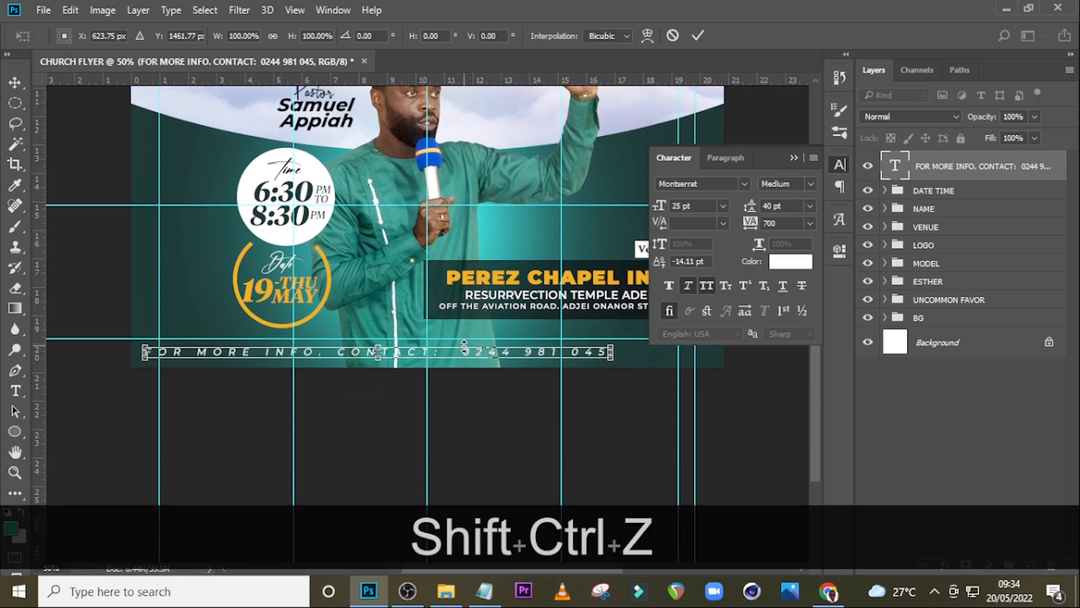
{"action": "left_click_drag", "start_coordinate": [465, 351], "coordinate": [511, 353]}
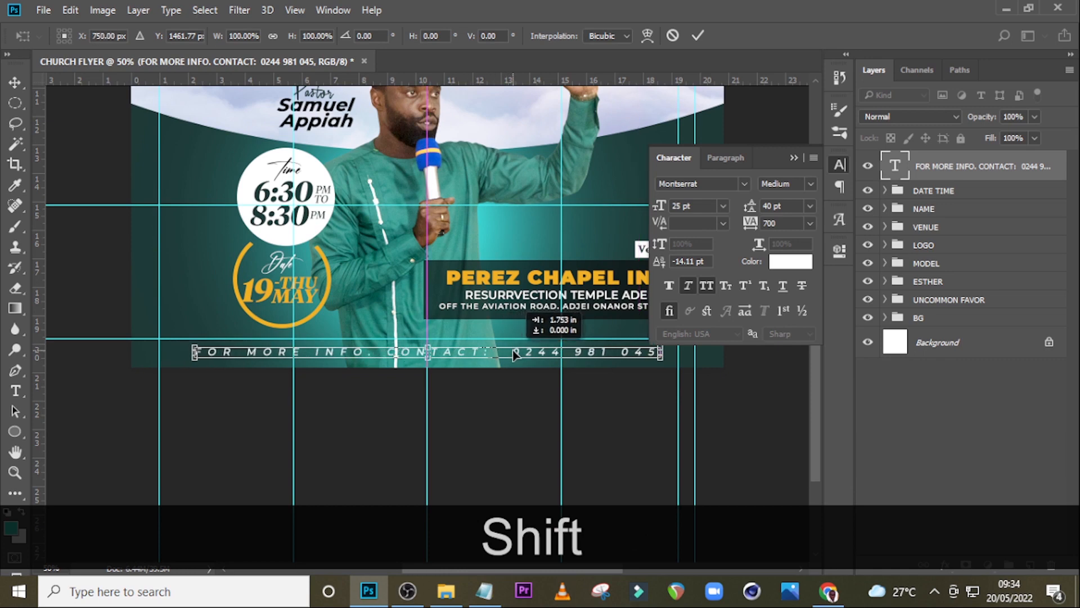
{"action": "key", "text": "shift+Return"}
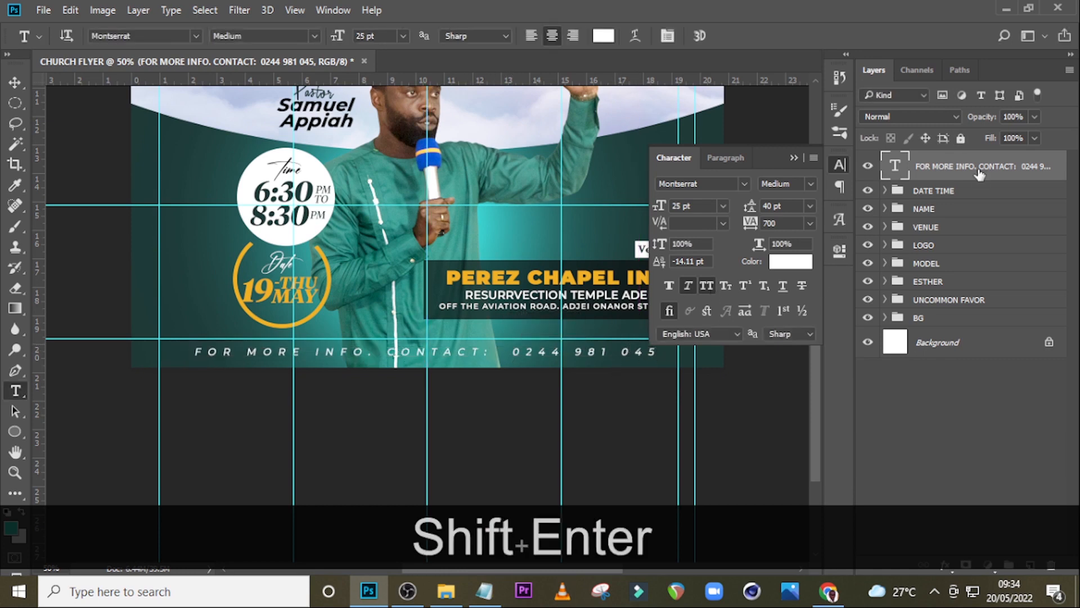
Add a 2 px outside stroke in dark teal to the contact line
{"action": "double_click", "coordinate": [1060, 162]}
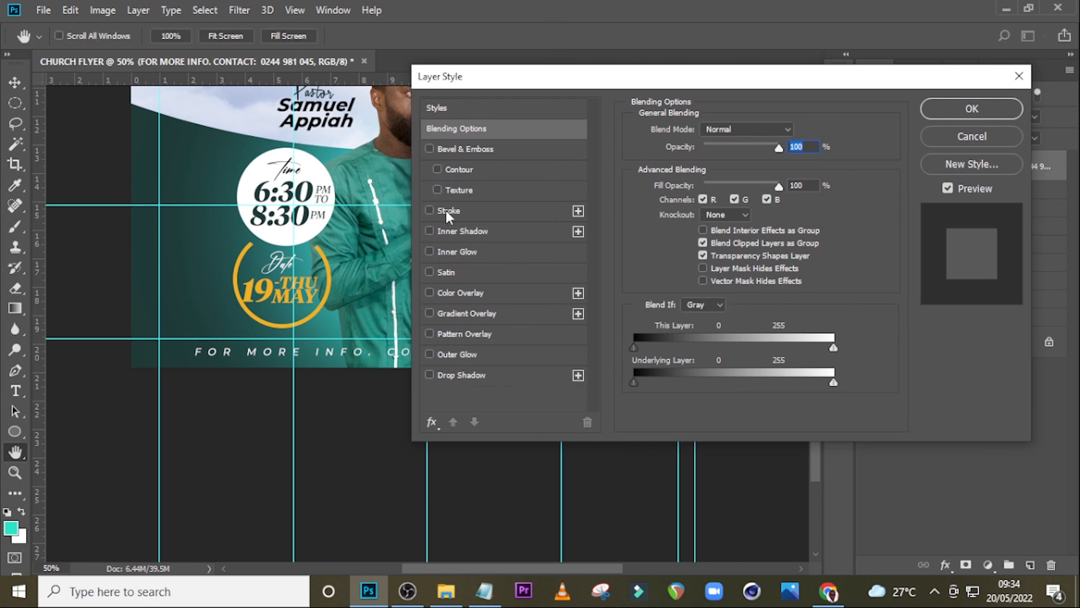
{"action": "left_click", "coordinate": [448, 212]}
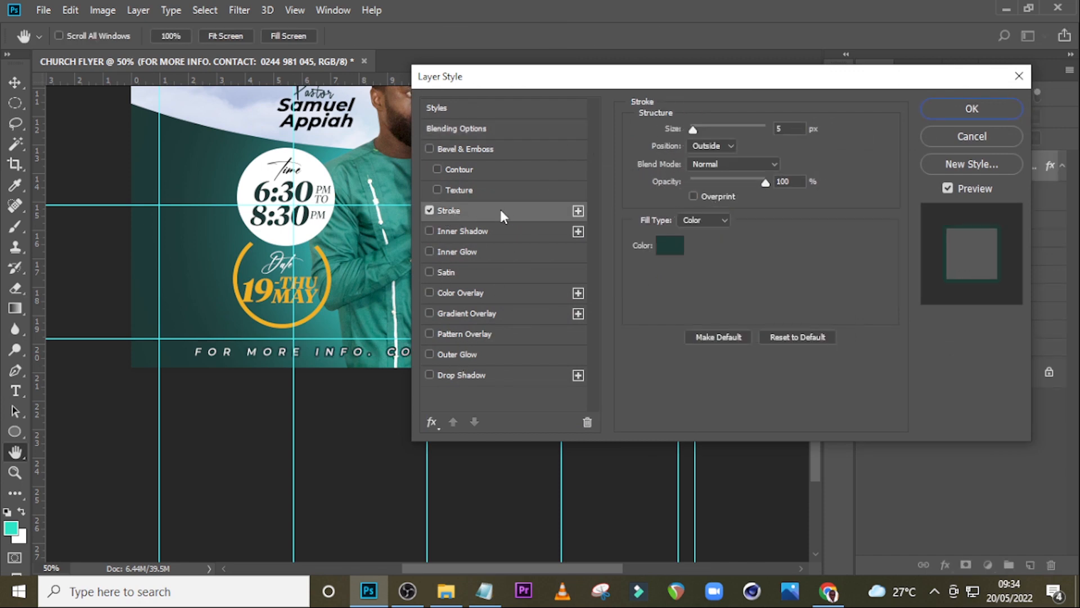
{"action": "left_click", "coordinate": [791, 130]}
{"action": "type", "text": "2"}
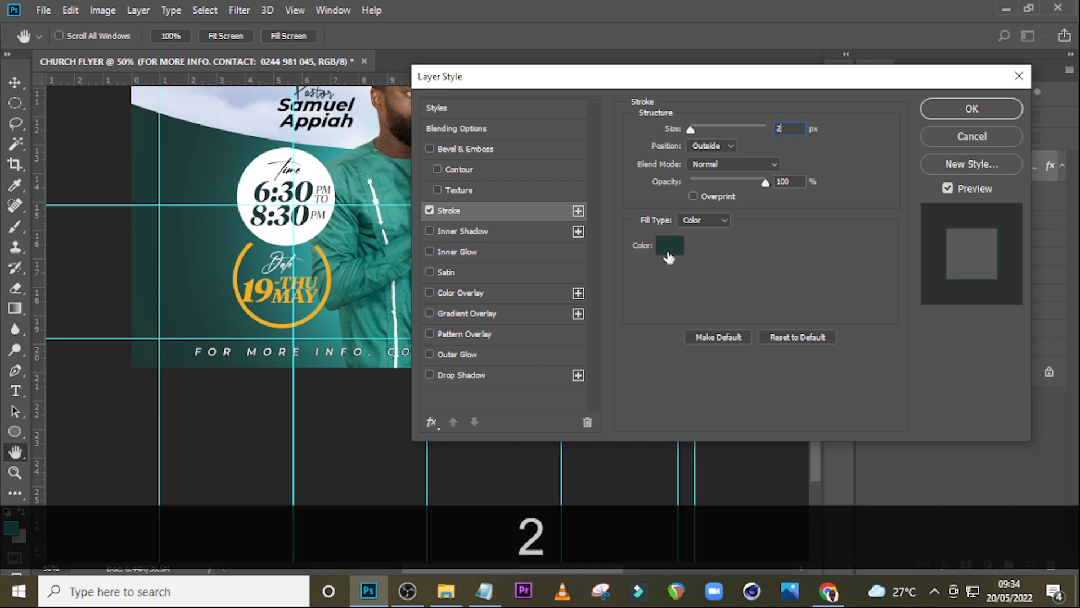
{"action": "left_click", "coordinate": [669, 257]}
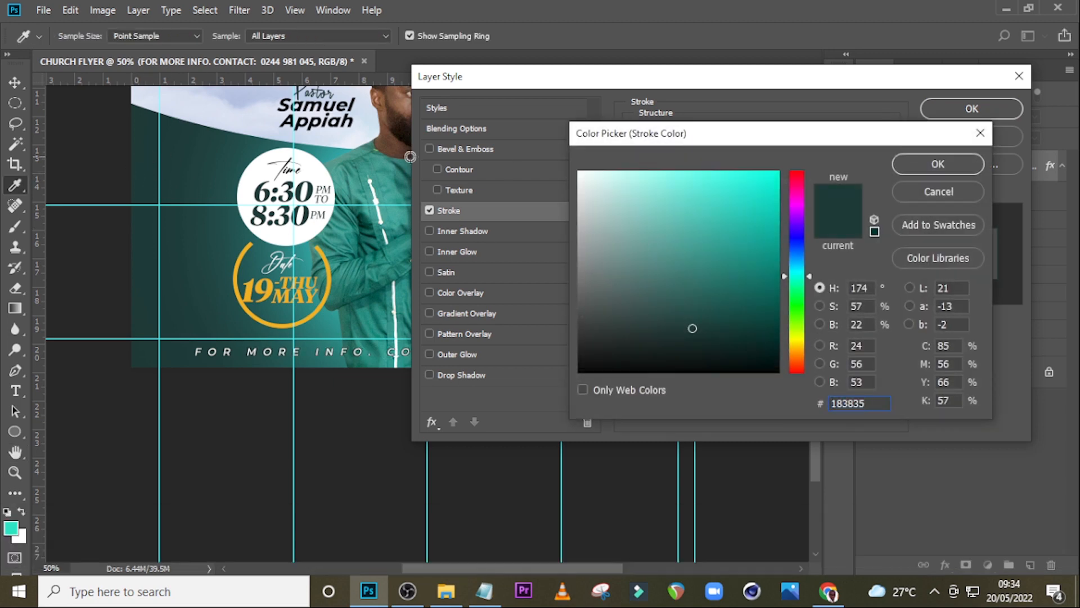
{"action": "left_click", "coordinate": [920, 163]}
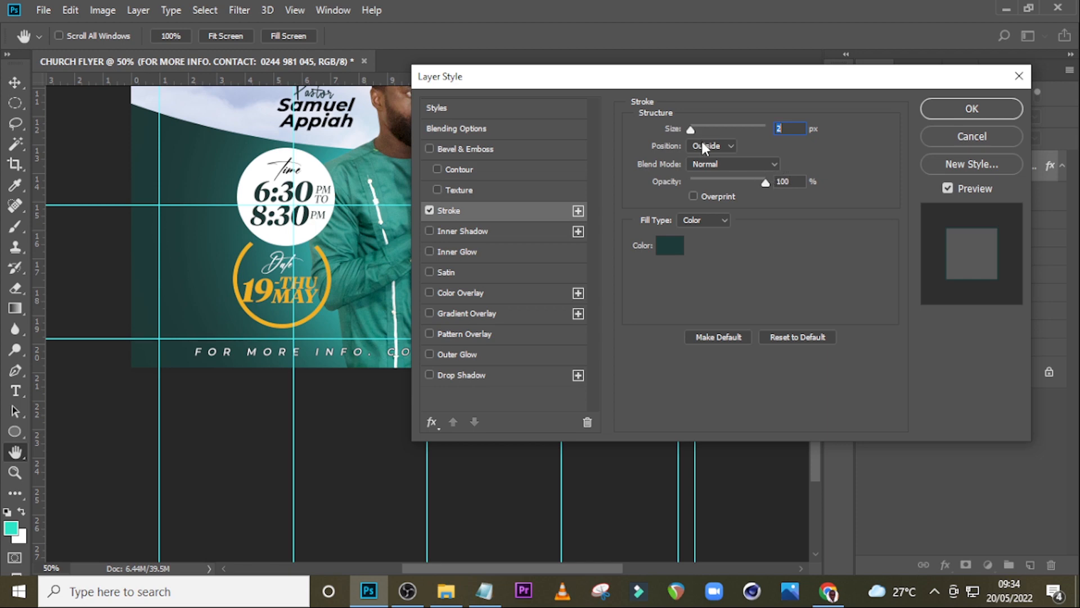
{"action": "left_click", "coordinate": [963, 109]}
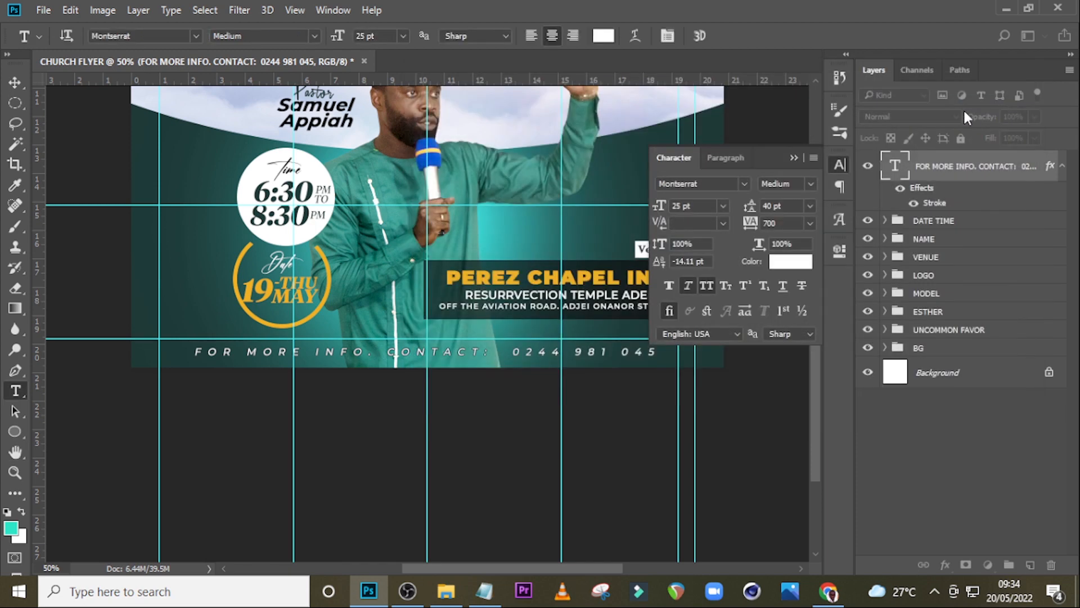
{"action": "left_click", "coordinate": [793, 157]}
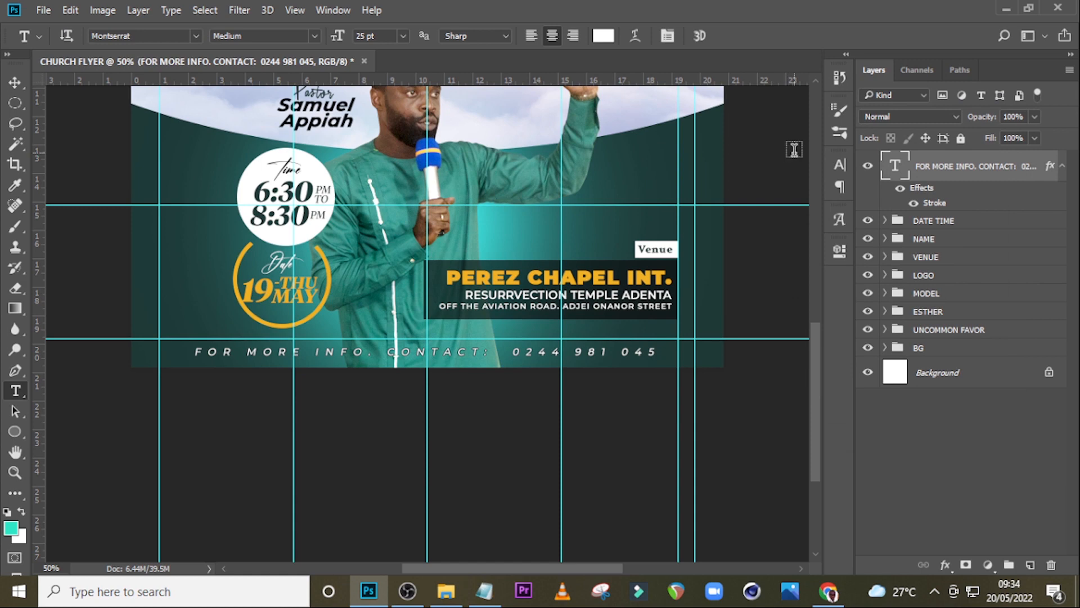
{"action": "scroll", "coordinate": [705, 149], "scroll_direction": "up", "scroll_amount": 3}
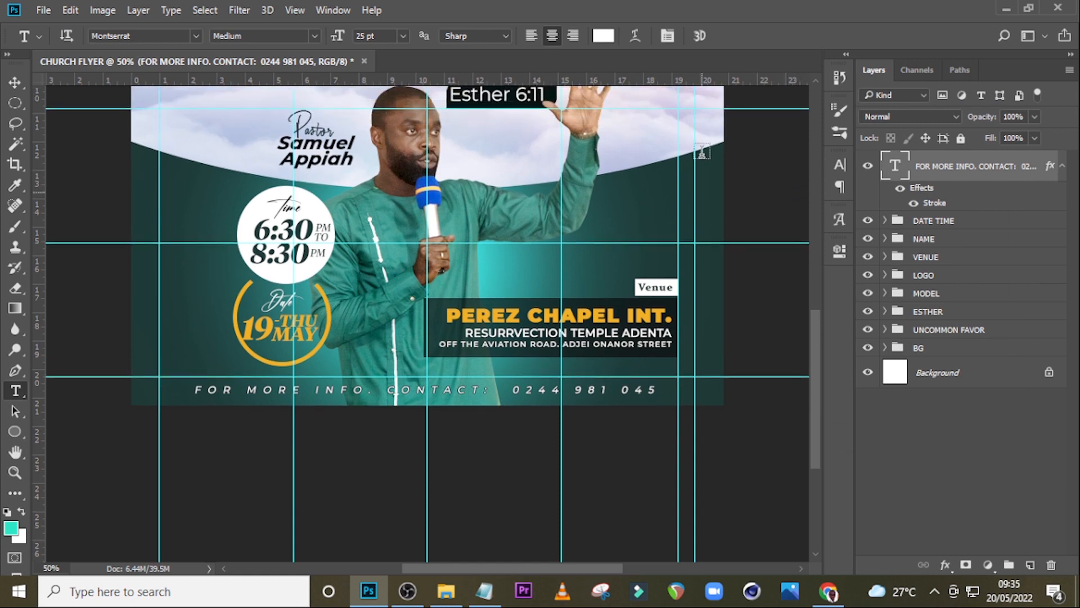
{"action": "scroll", "coordinate": [705, 149], "scroll_direction": "up", "scroll_amount": 5}
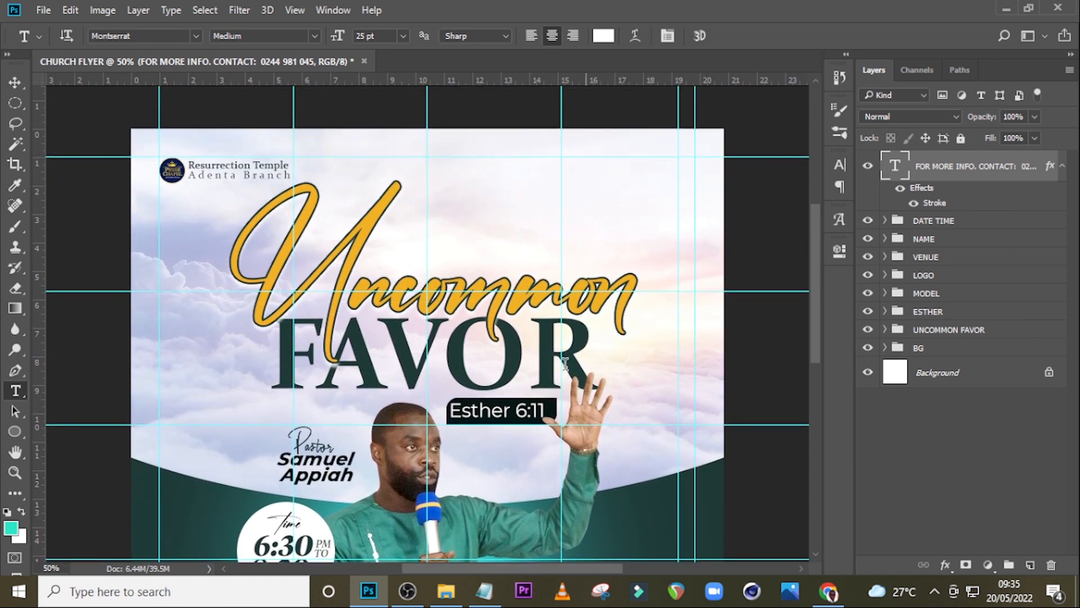
{"action": "left_click", "coordinate": [446, 590]}
{"action": "left_click_drag", "start_coordinate": [515, 214], "coordinate": [563, 308]}
{"action": "left_click_drag", "start_coordinate": [606, 339], "coordinate": [644, 246]}
{"action": "key", "text": "Return"}
{"action": "left_click", "coordinate": [446, 591]}
{"action": "left_click_drag", "start_coordinate": [589, 209], "coordinate": [551, 315]}
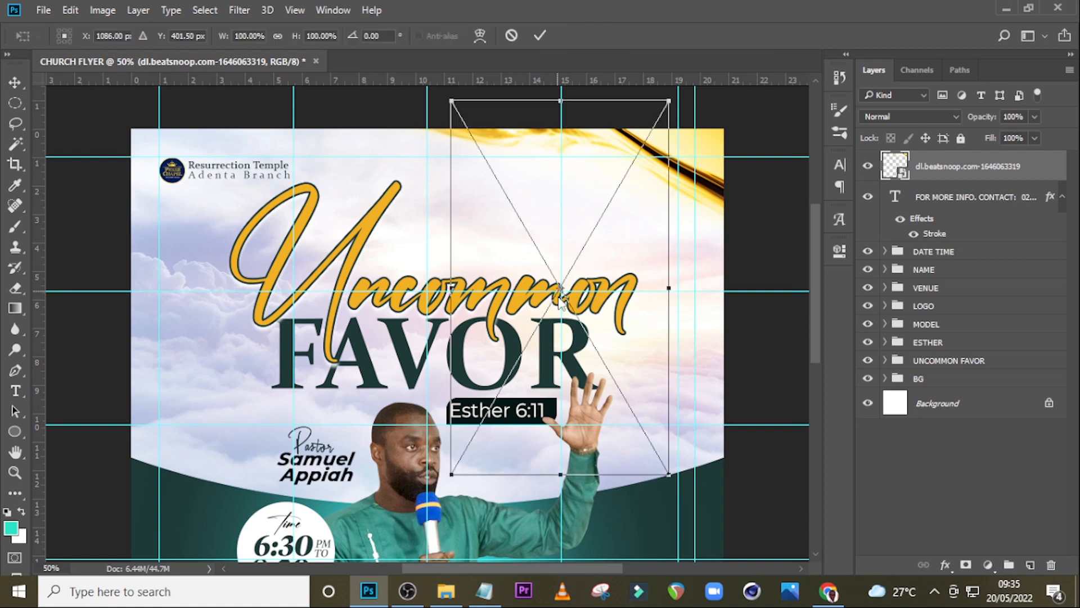
{"action": "left_click_drag", "start_coordinate": [542, 376], "coordinate": [601, 322]}
{"action": "left_click", "coordinate": [540, 35]}
{"action": "key", "text": "ctrl+equal"}
{"action": "key", "text": "ctrl+equal"}
{"action": "scroll", "coordinate": [502, 125], "scroll_direction": "right", "scroll_amount": 4}
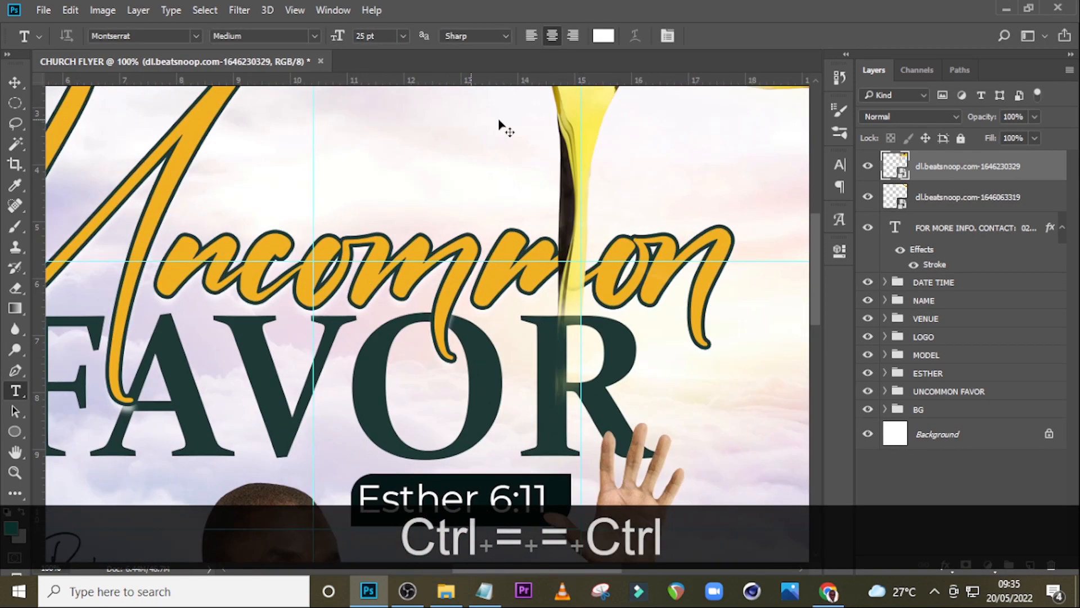
Add a layer mask to the gold drip layer and lower the layer's opacity to 62%
{"action": "left_click", "coordinate": [966, 565]}
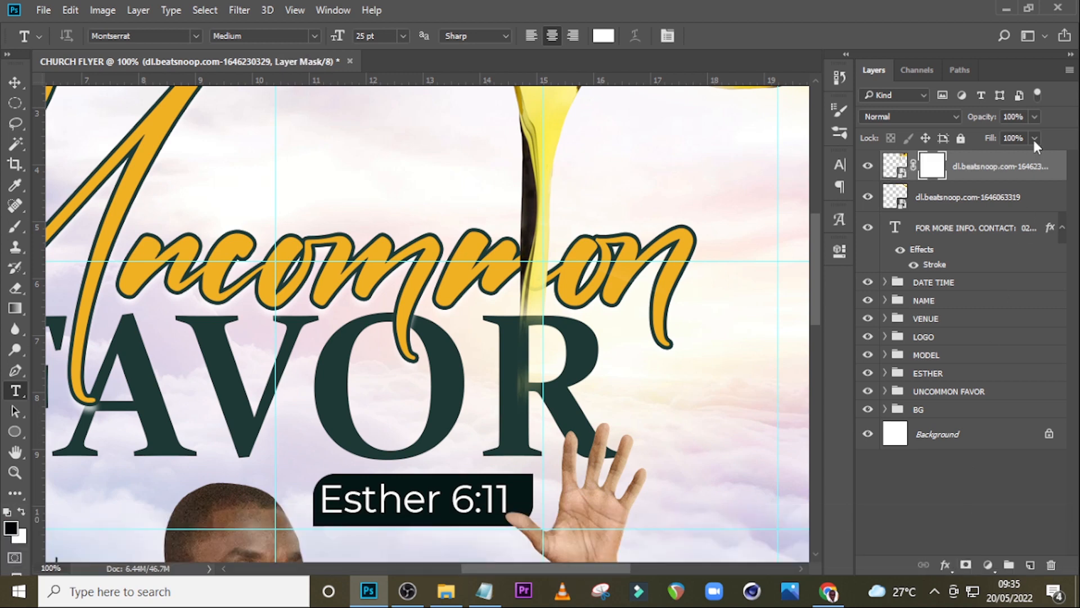
{"action": "left_click_drag", "start_coordinate": [1034, 136], "coordinate": [1007, 133]}
Mask out the drip's lower end where it overlaps the Uncommon and FAVOR titles, using a 30 px soft round black brush
{"action": "key", "text": "b"}
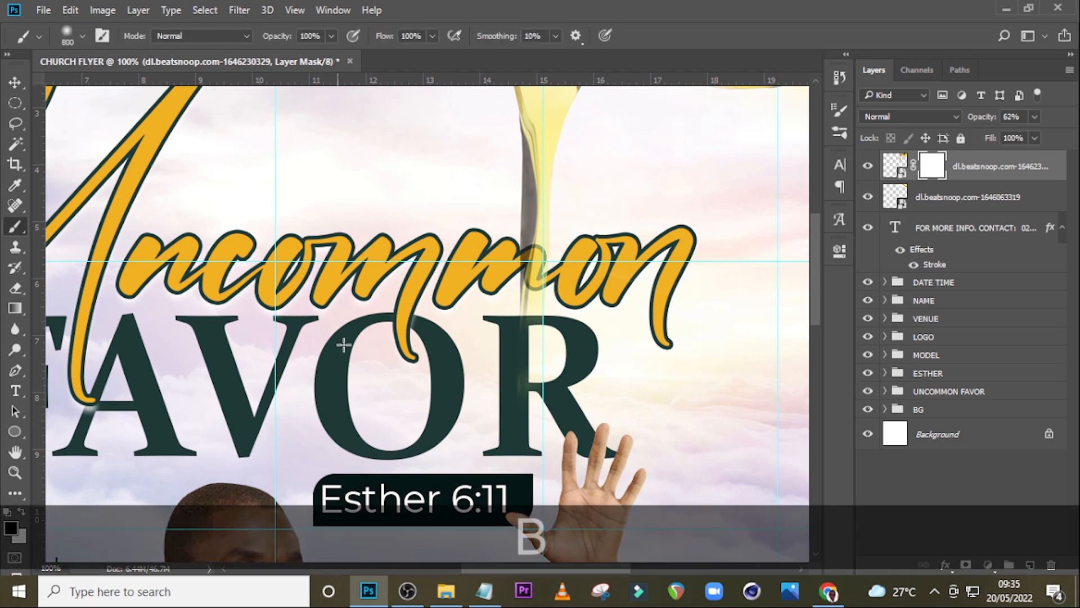
{"action": "key", "text": "Caps_Lock"}
{"action": "key", "text": "bracketleft"}
{"action": "key", "text": "bracketleft"}
{"action": "key", "text": "bracketleft"}
{"action": "key", "text": "bracketleft"}
{"action": "key", "text": "bracketleft"}
{"action": "key", "text": "bracketleft"}
{"action": "key", "text": "bracketleft"}
{"action": "key", "text": "bracketleft"}
{"action": "key", "text": "bracketleft"}
{"action": "key", "text": "bracketleft"}
{"action": "key", "text": "bracketleft"}
{"action": "key", "text": "bracketleft"}
{"action": "key", "text": "bracketleft"}
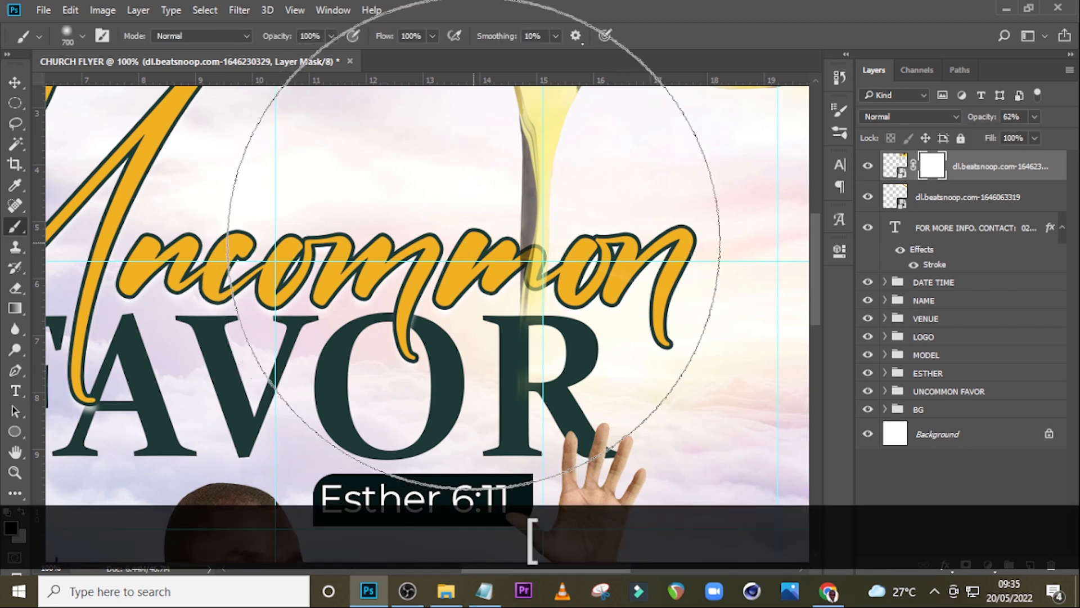
{"action": "key", "text": "bracketleft"}
{"action": "key", "text": "bracketleft"}
{"action": "key", "text": "bracketleft"}
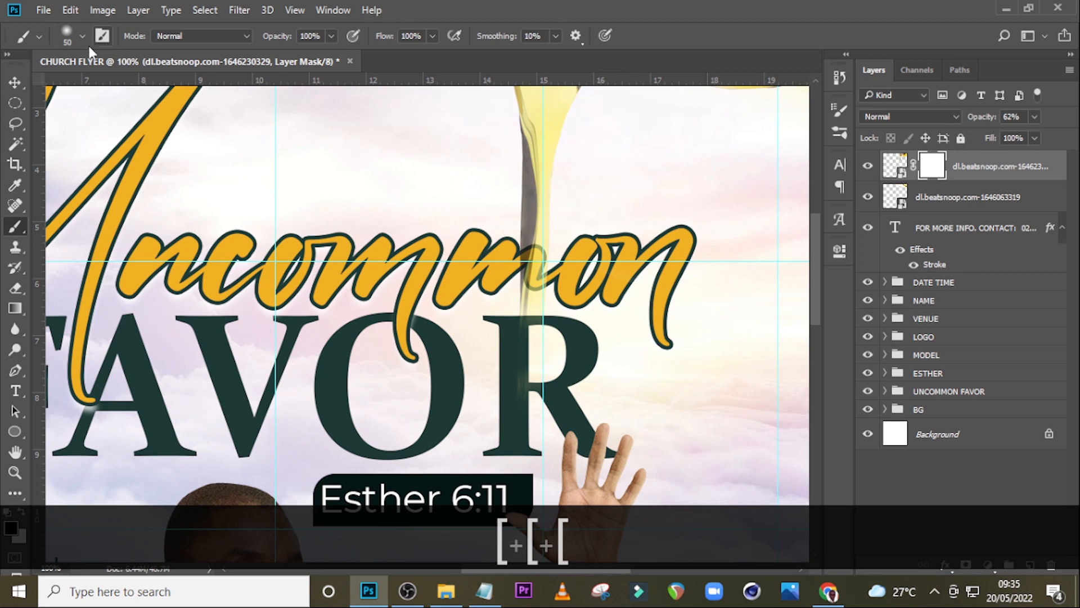
{"action": "left_click", "coordinate": [83, 35]}
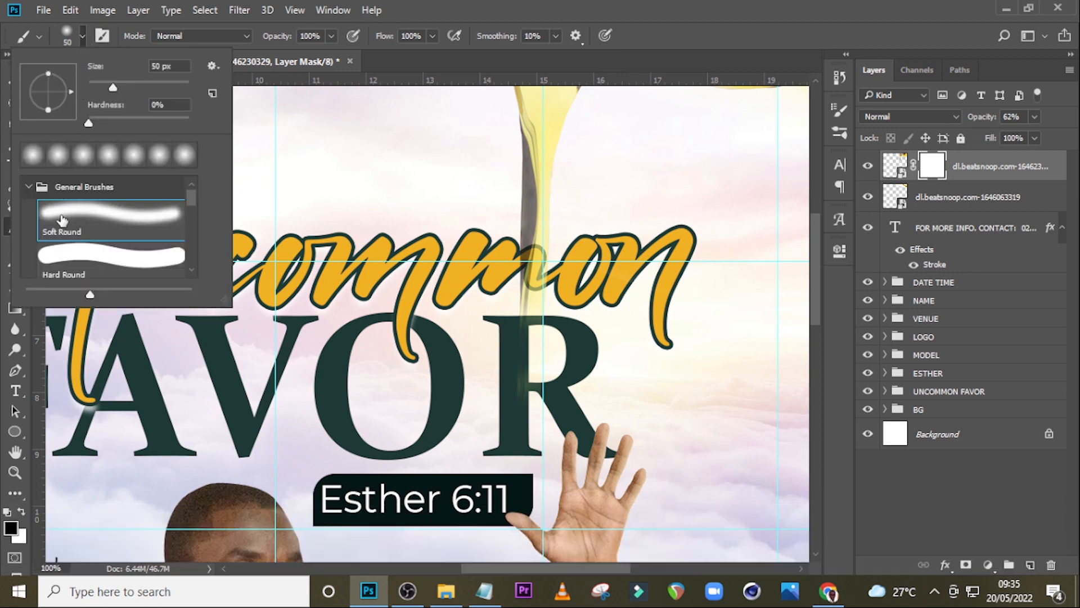
{"action": "left_click", "coordinate": [556, 90]}
{"action": "key", "text": "bracketleft"}
{"action": "key", "text": "bracketleft"}
{"action": "key", "text": "bracketleft"}
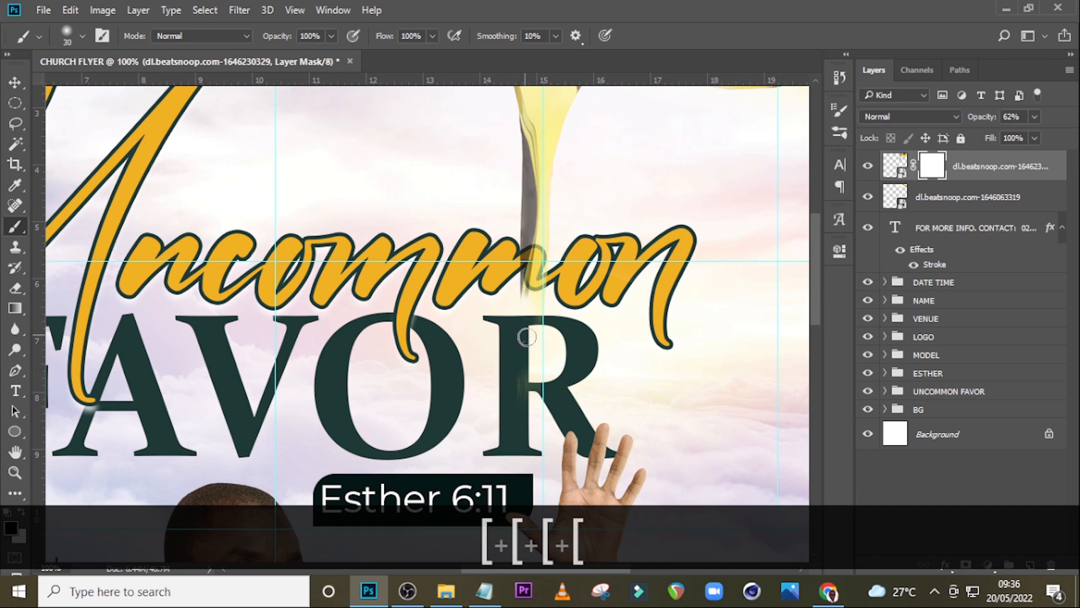
{"action": "mouse_move", "coordinate": [548, 339]}
{"action": "left_mouse_down"}
{"action": "mouse_move", "coordinate": [522, 297]}
{"action": "mouse_move", "coordinate": [520, 254]}
{"action": "left_mouse_up"}
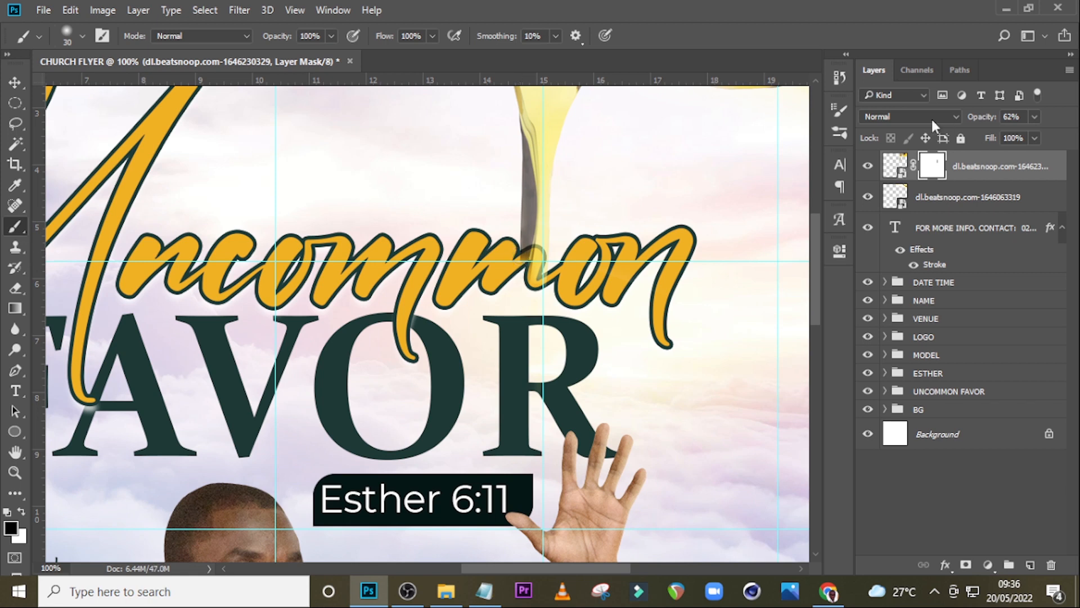
Restore the gold drip layer's opacity to 100% and hide the guides
{"action": "left_click", "coordinate": [1033, 118]}
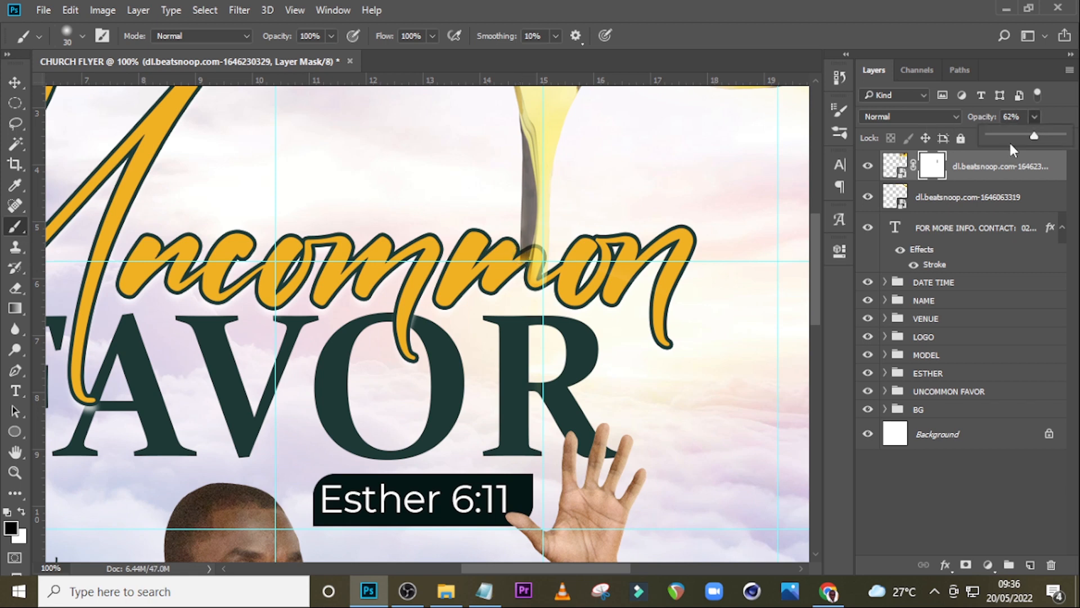
{"action": "left_click_drag", "start_coordinate": [1034, 136], "coordinate": [1066, 136]}
{"action": "key", "text": "super+ctrl+h"}
{"action": "key", "text": "ctrl+0"}
{"action": "key", "text": "ctrl+h"}
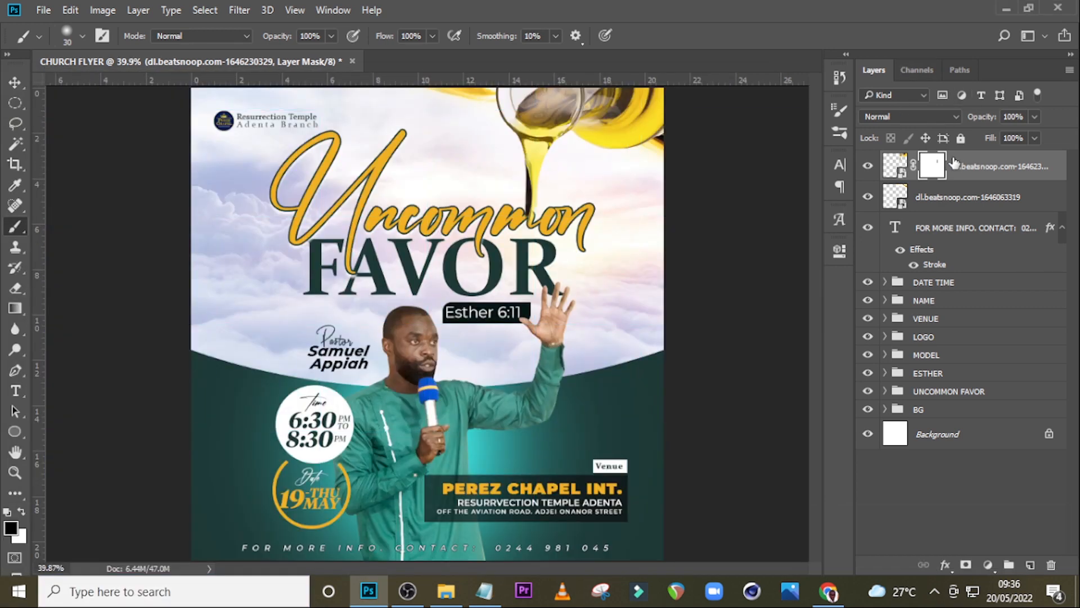
Group the two gold liquid image layers and name the group OIL
{"action": "left_click", "coordinate": [964, 208], "text": "ctrl"}
{"action": "key", "text": "ctrl+g"}
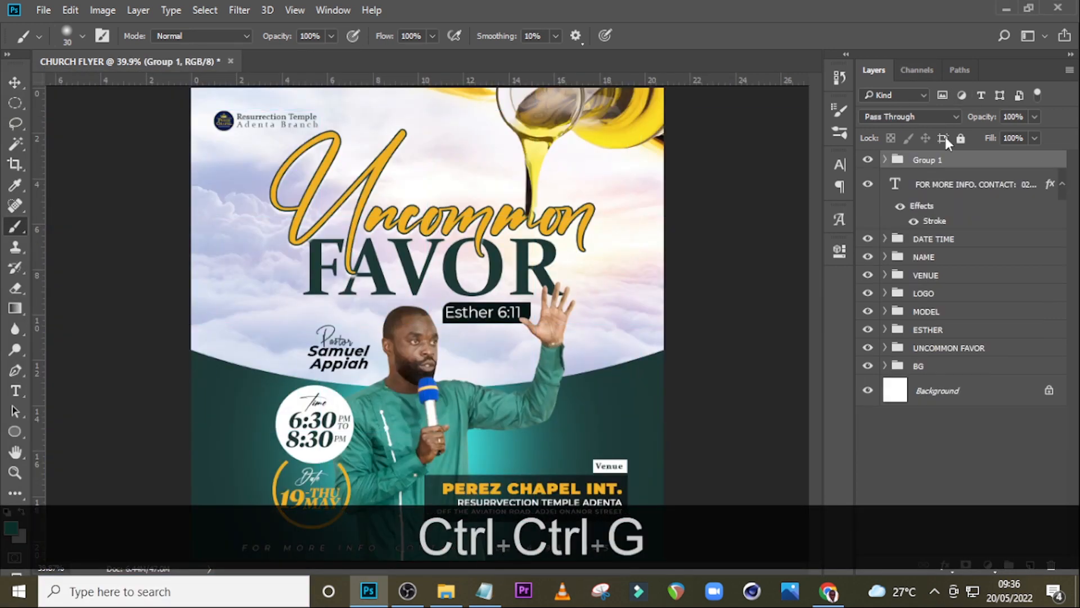
{"action": "double_click", "coordinate": [929, 161]}
{"action": "key", "text": "Caps_Lock"}
{"action": "type", "text": "OIL"}
{"action": "key", "text": "Return"}
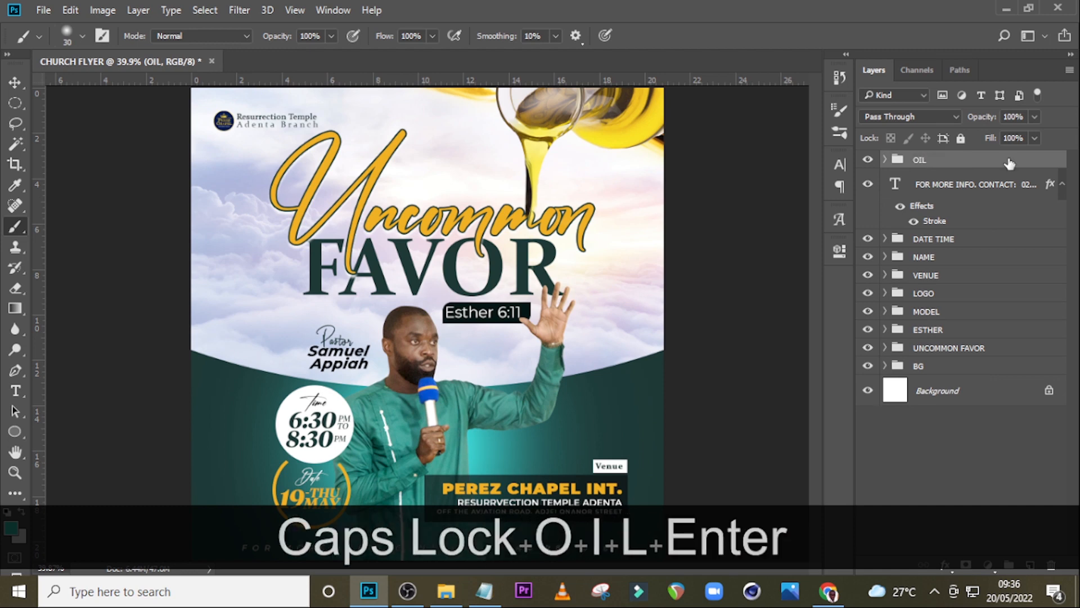
Put the contact line in its own group named CONTACT and collapse the group
{"action": "left_click", "coordinate": [987, 184]}
{"action": "key", "text": "ctrl+g"}
{"action": "double_click", "coordinate": [925, 179]}
{"action": "type", "text": "CONTACT"}
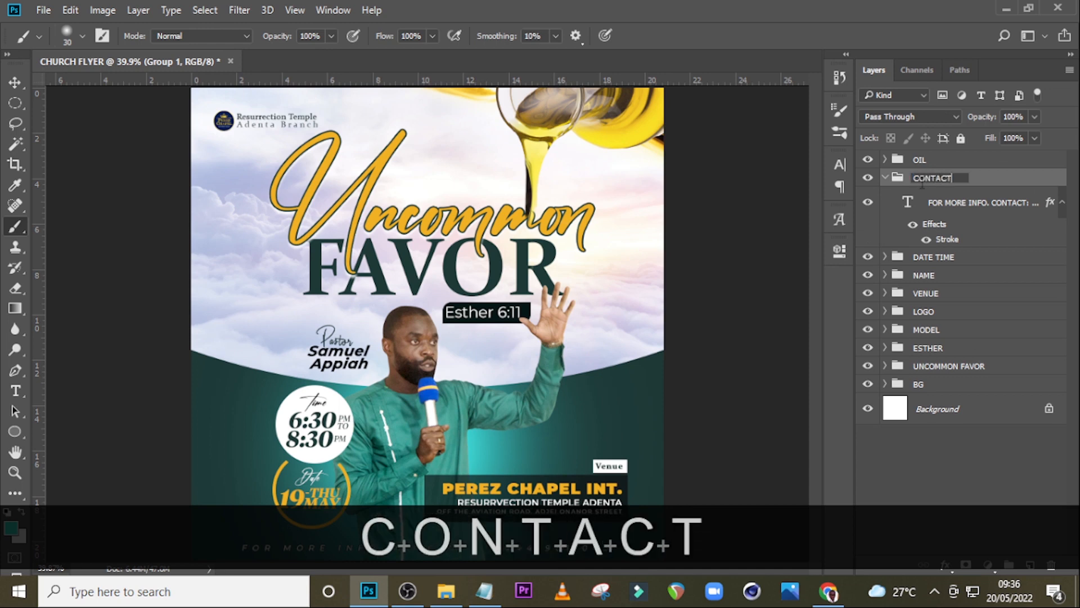
{"action": "key", "text": "Return"}
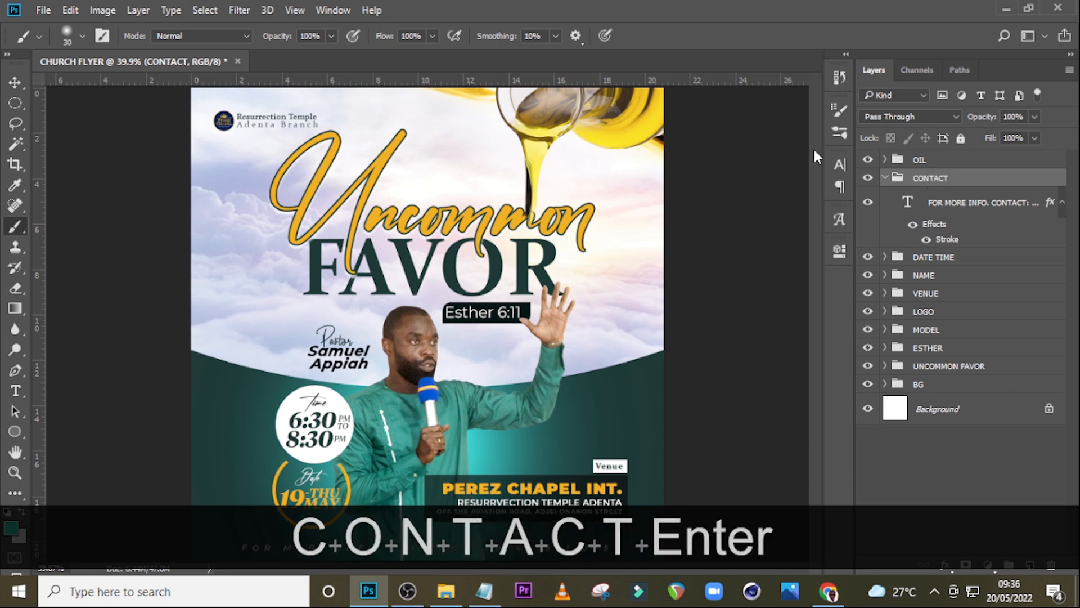
{"action": "left_click", "coordinate": [885, 178]}
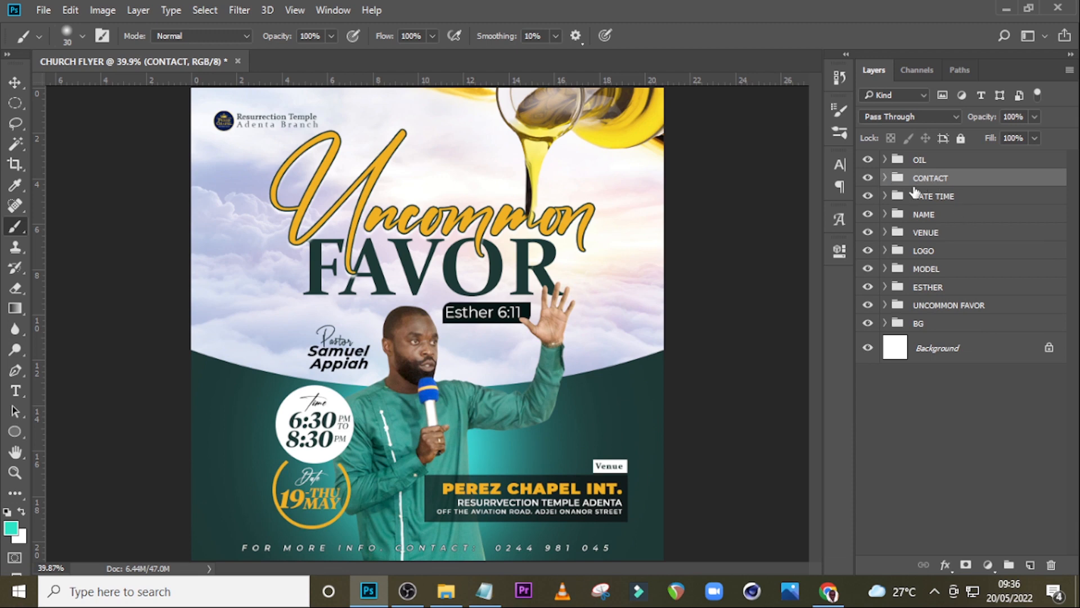
Add a Gradient Map adjustment layer above the OIL group and open its gradient for editing
{"action": "left_click", "coordinate": [923, 160]}
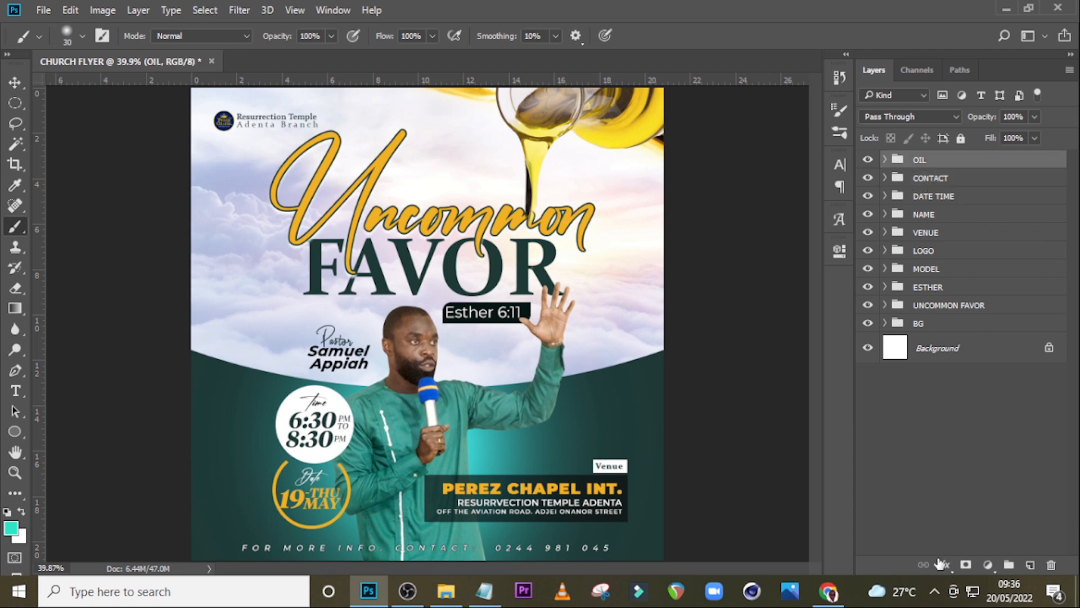
{"action": "left_click", "coordinate": [987, 564]}
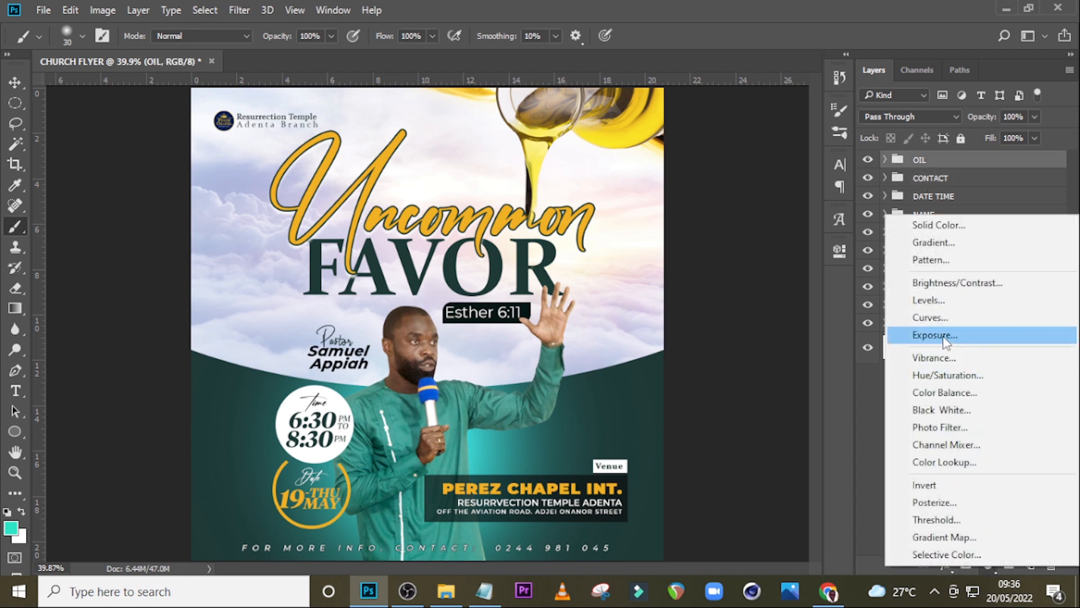
{"action": "left_click", "coordinate": [944, 537]}
{"action": "left_click", "coordinate": [680, 308]}
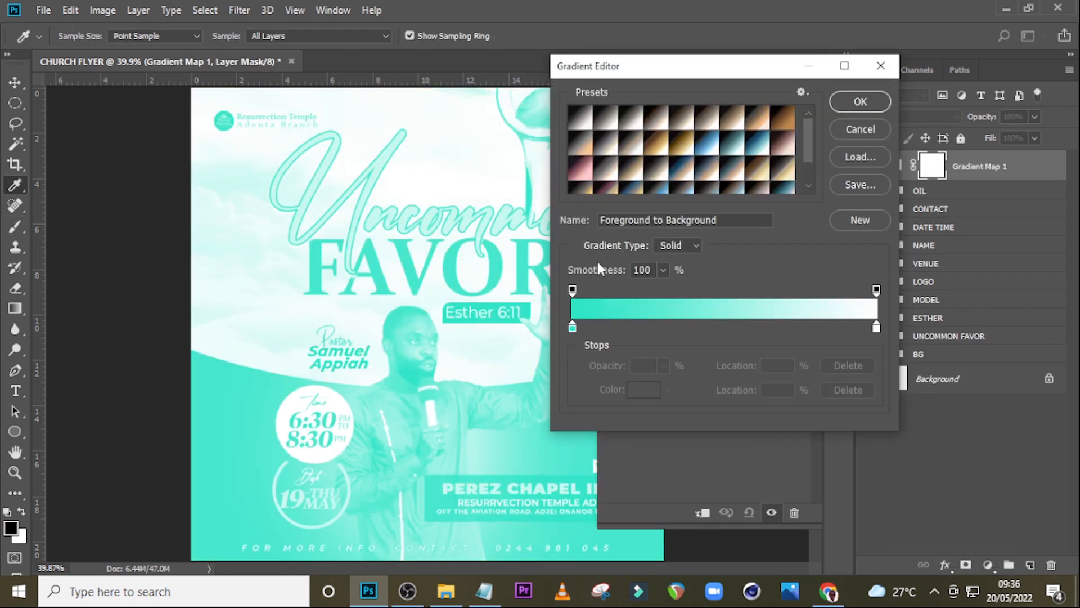
Move the gradient's first colour stop to 1% and set its colour to black, 000000
{"action": "left_click", "coordinate": [572, 329]}
{"action": "left_click_drag", "start_coordinate": [570, 332], "coordinate": [575, 332]}
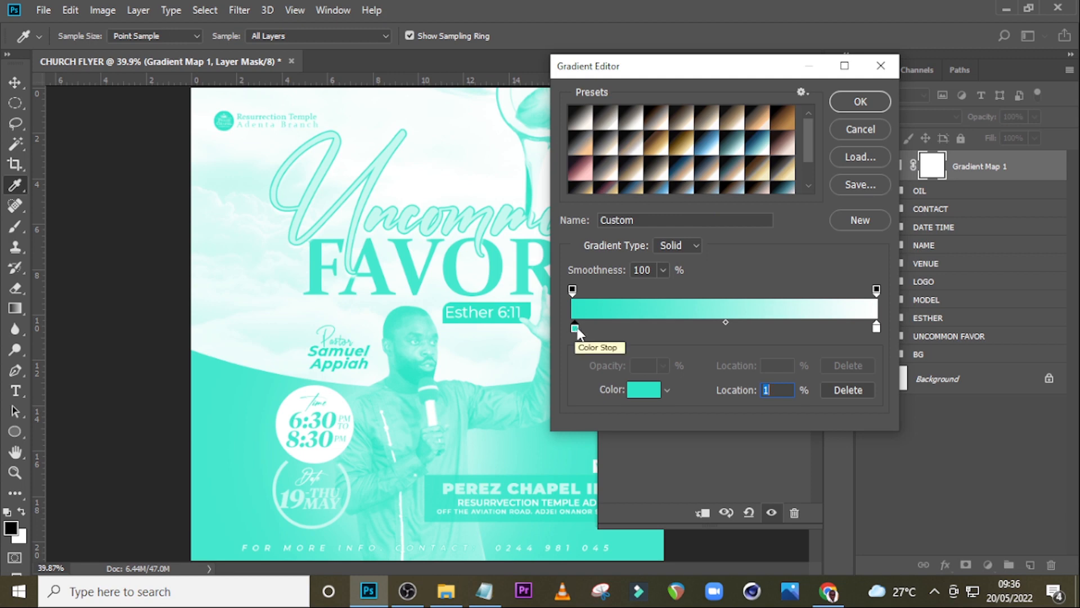
{"action": "double_click", "coordinate": [575, 328]}
{"action": "left_click_drag", "start_coordinate": [637, 350], "coordinate": [578, 372]}
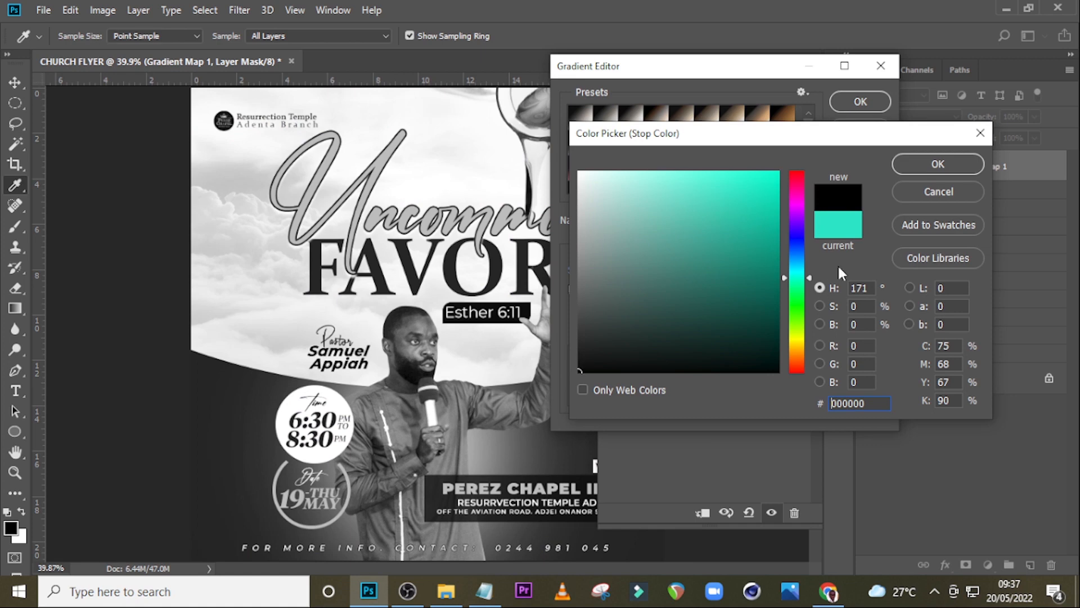
{"action": "left_click", "coordinate": [938, 164]}
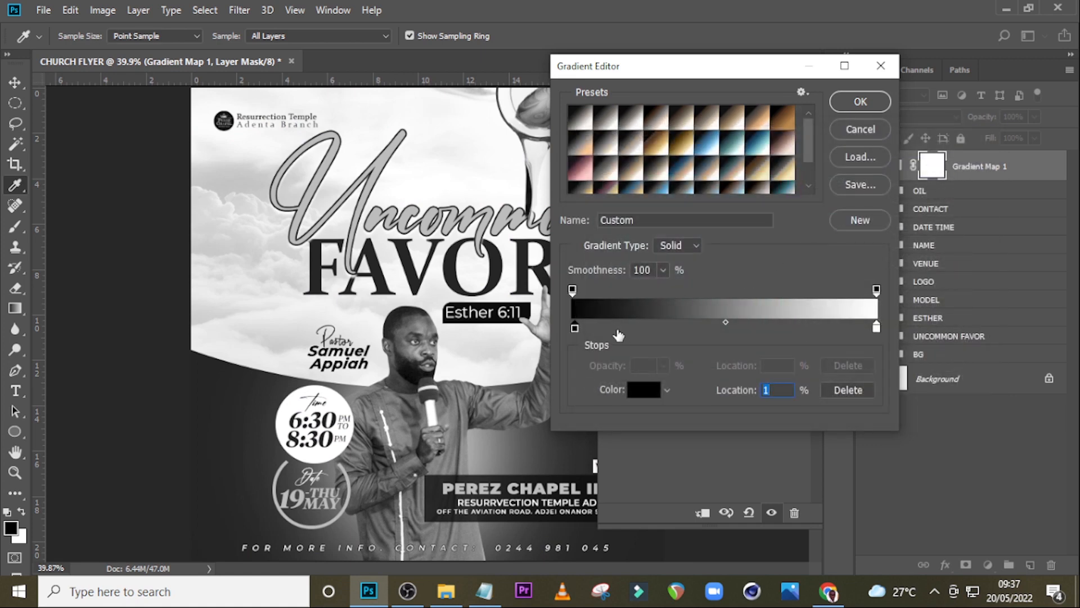
Add a second colour stop to the gradient at 3% with the colour 0E0E16
{"action": "left_click", "coordinate": [635, 328]}
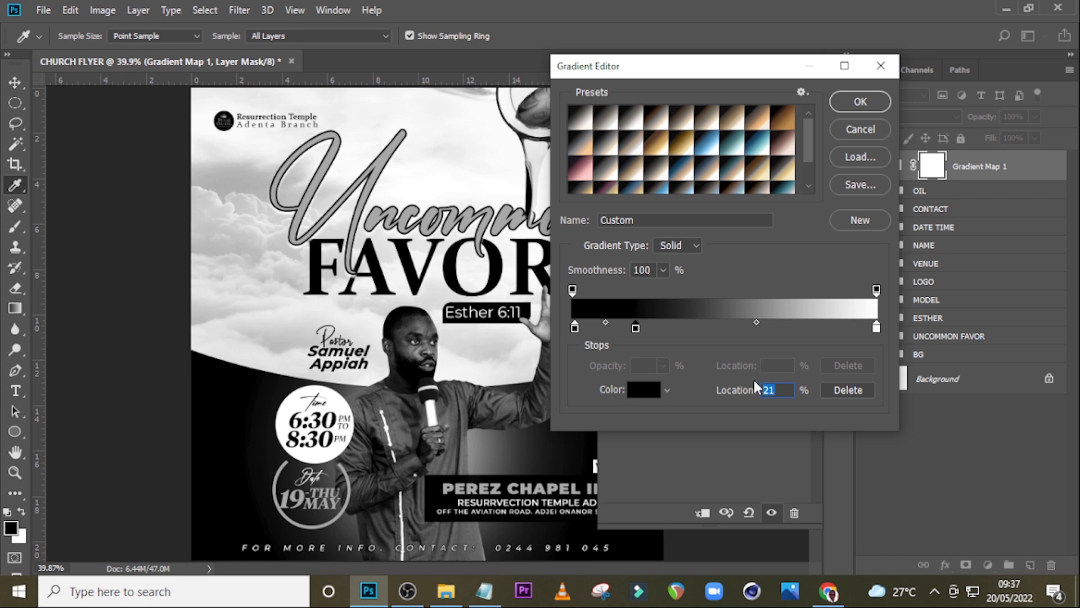
{"action": "type", "text": "3"}
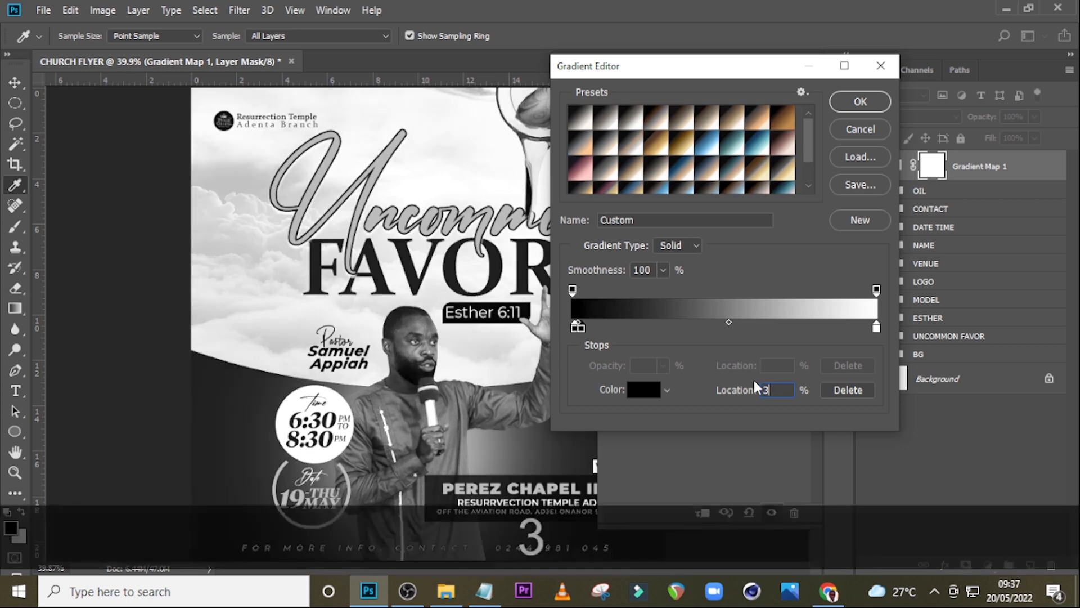
{"action": "double_click", "coordinate": [583, 327]}
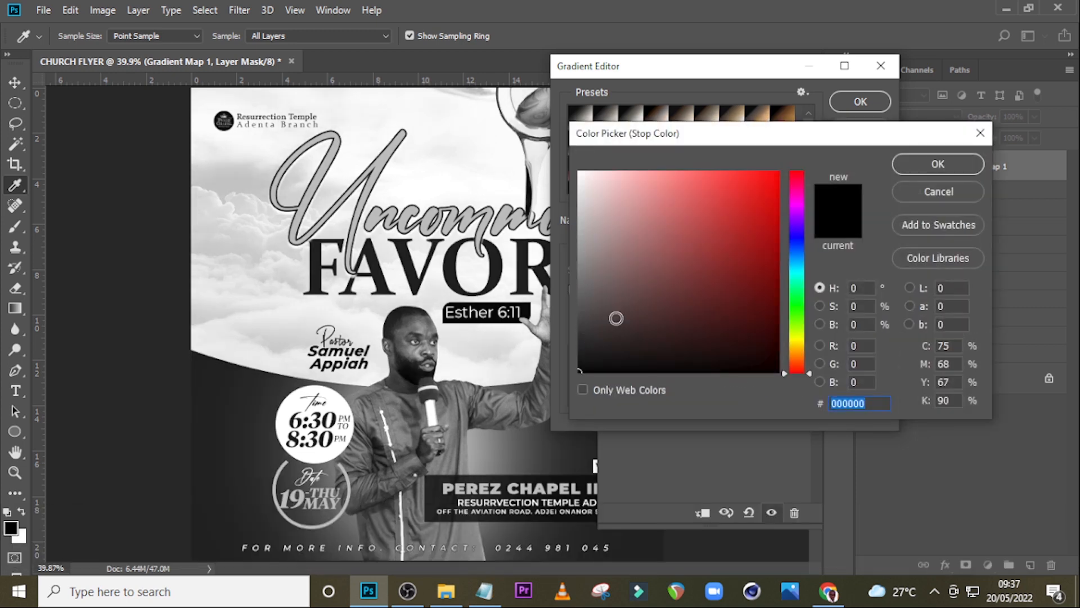
{"action": "type", "text": "0E"}
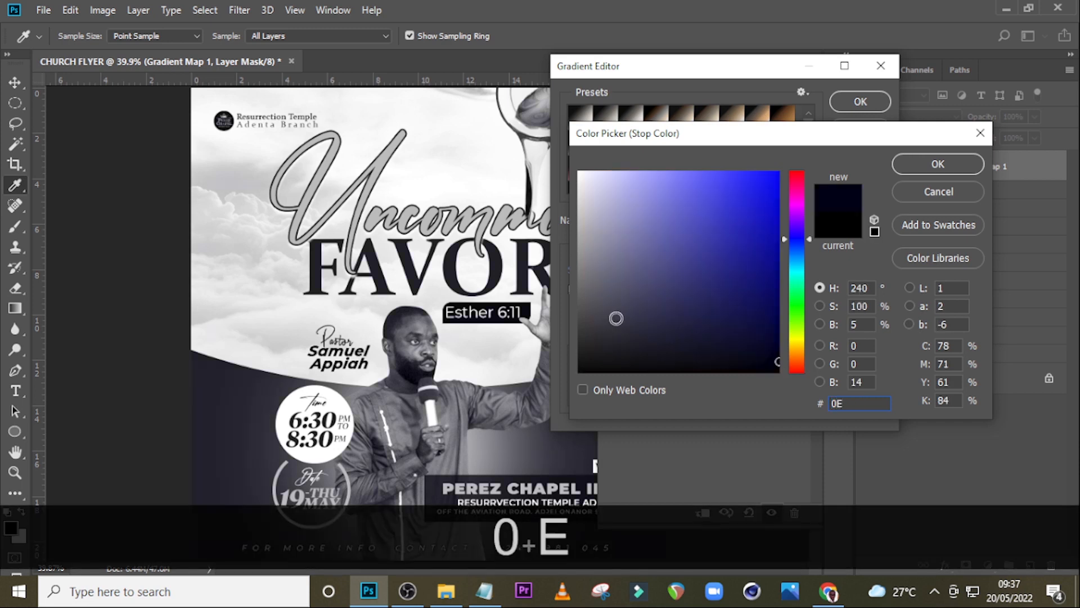
{"action": "type", "text": "0E"}
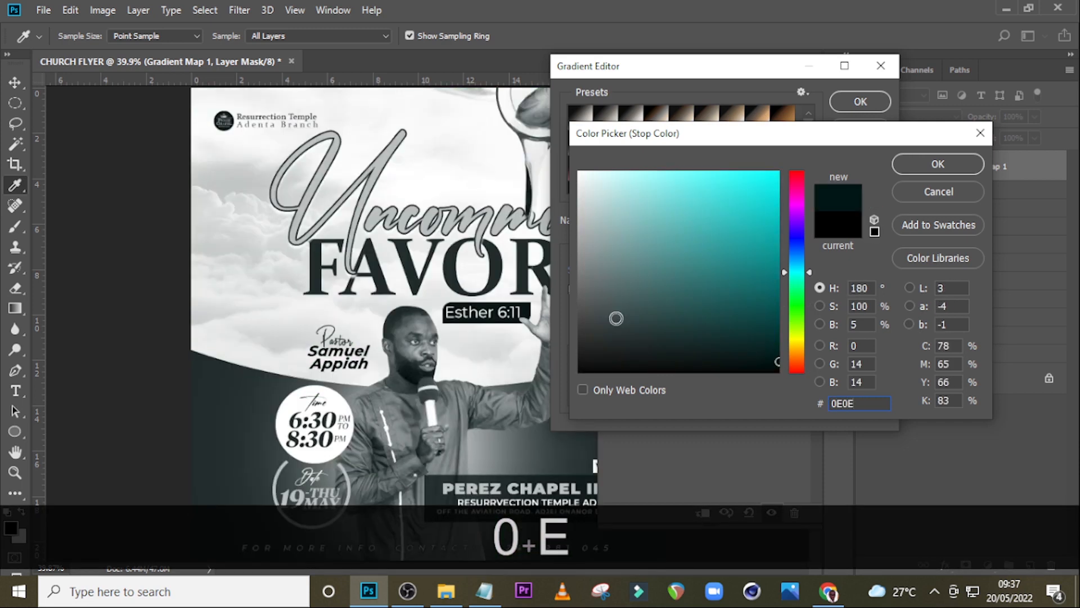
{"action": "type", "text": "16"}
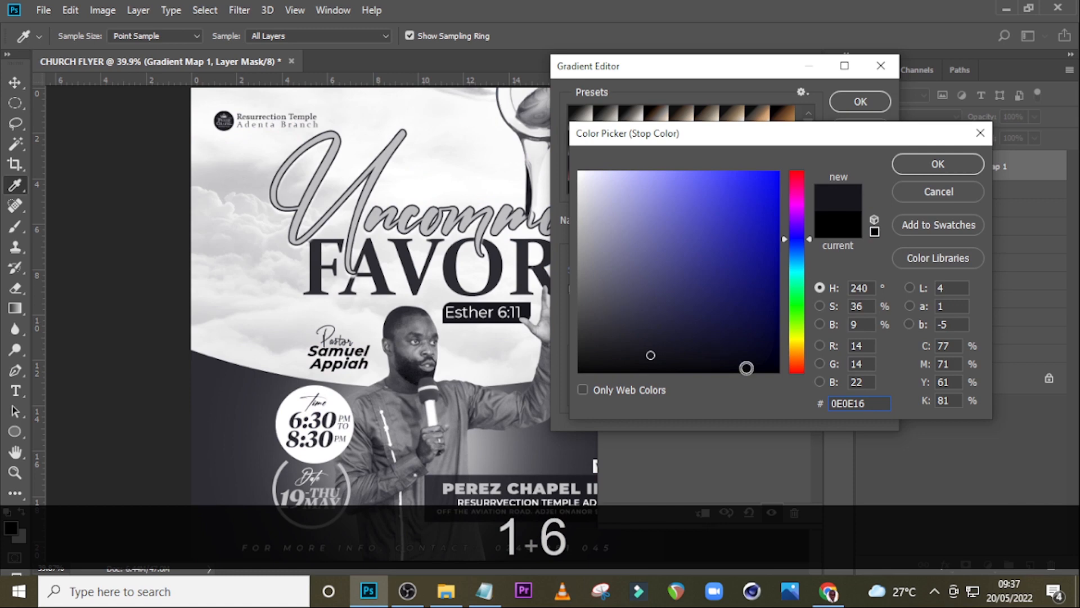
{"action": "left_click", "coordinate": [951, 164]}
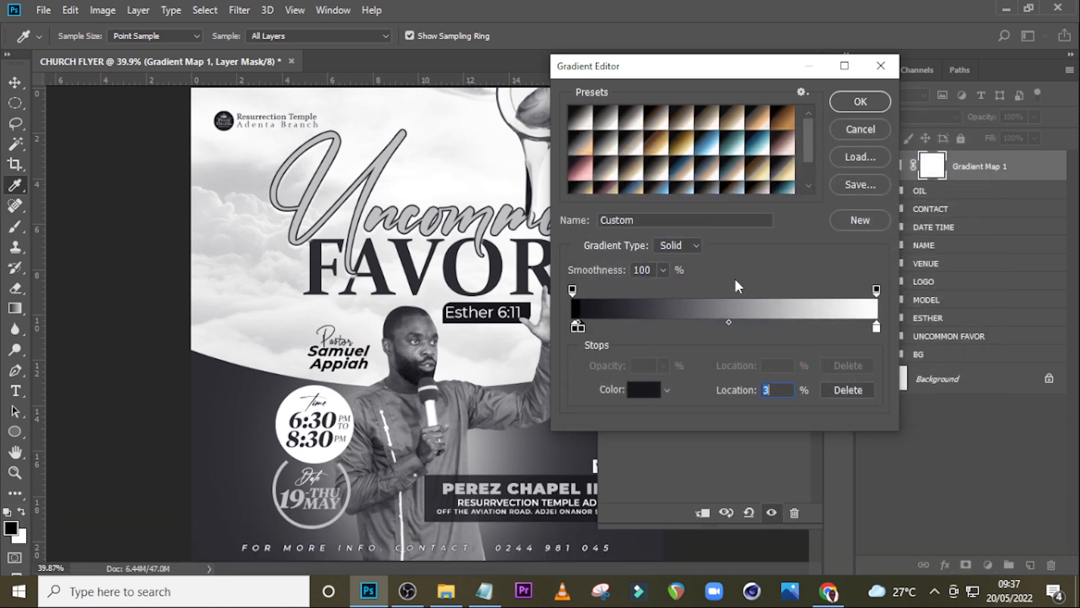
Add a colour stop to the gradient at 25% with the colour 413F3E
{"action": "left_click", "coordinate": [630, 328]}
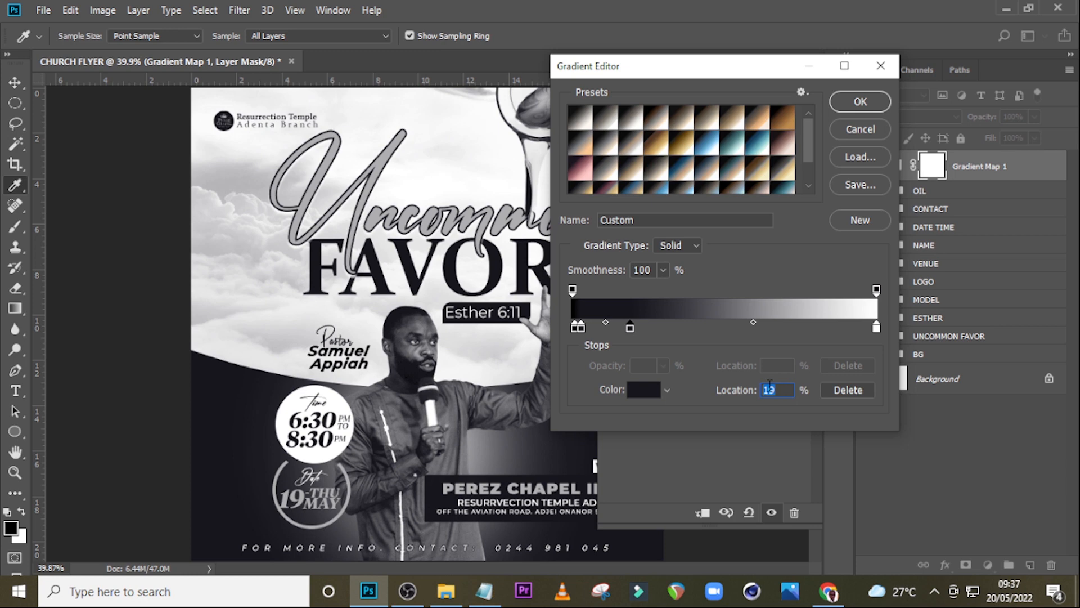
{"action": "type", "text": "25"}
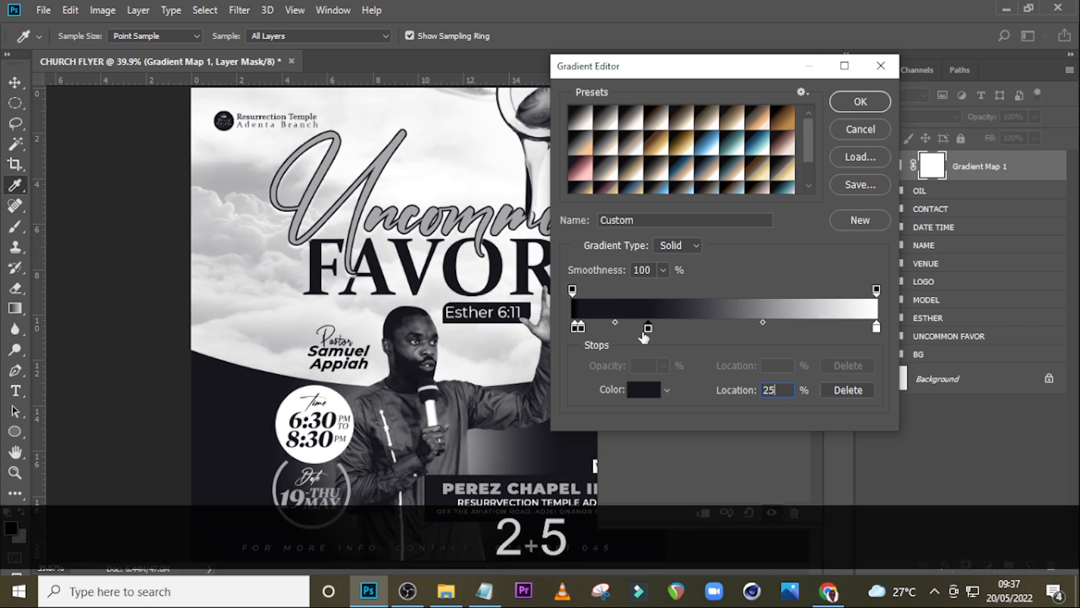
{"action": "double_click", "coordinate": [647, 329]}
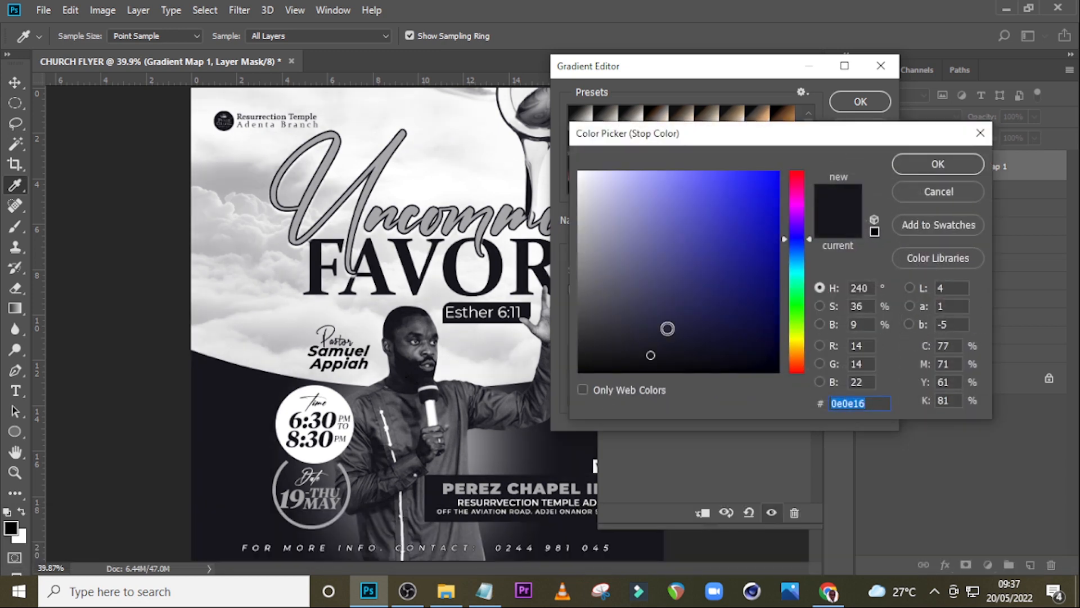
{"action": "type", "text": "413"}
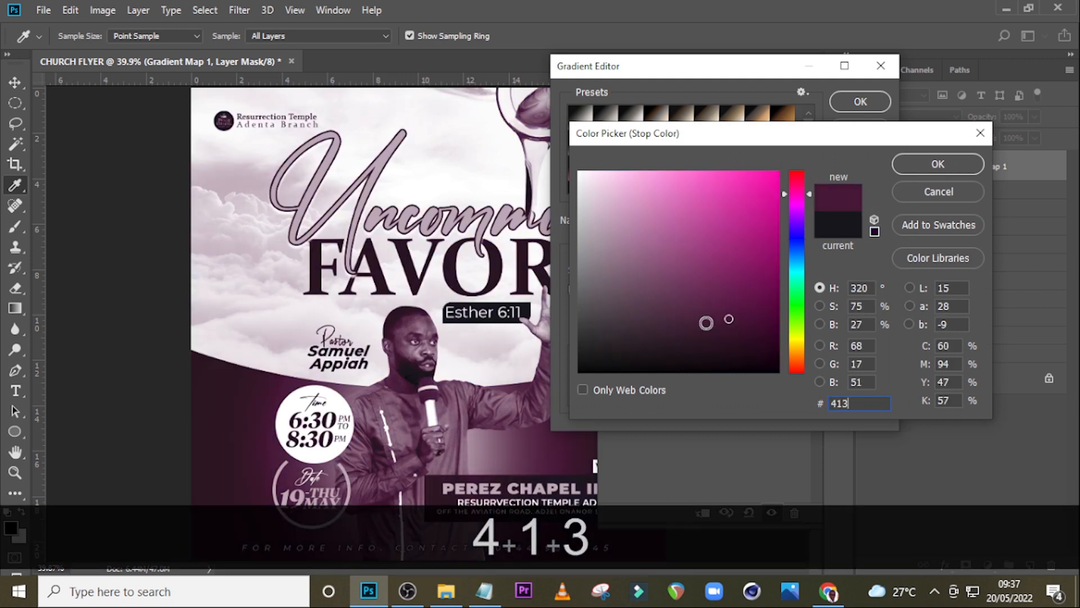
{"action": "type", "text": "F3E"}
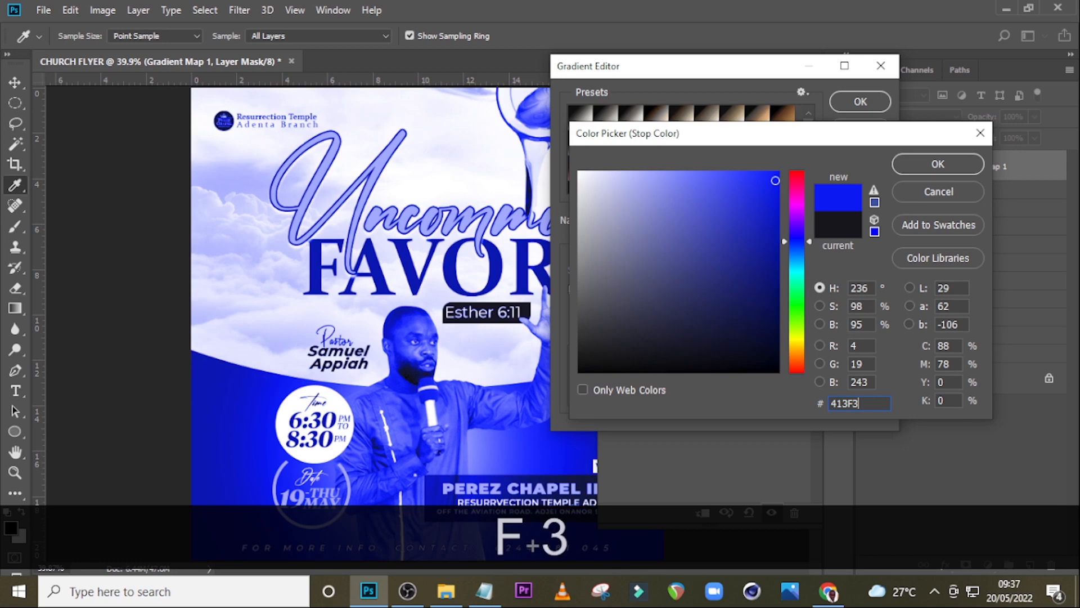
{"action": "left_click", "coordinate": [906, 169]}
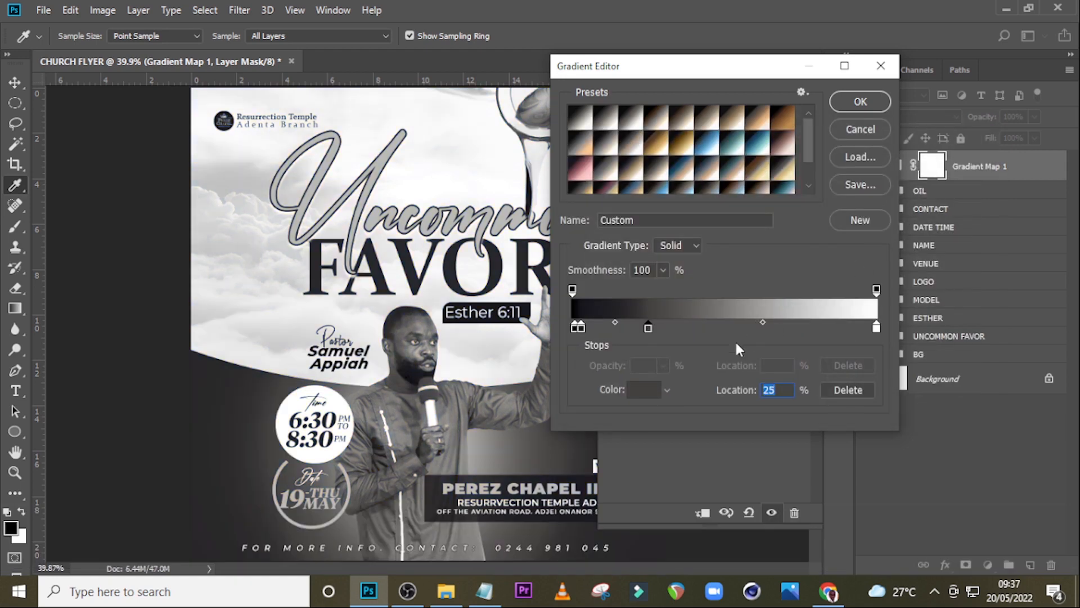
Add a colour stop to the gradient at 50% with the colour 77736A
{"action": "left_click", "coordinate": [746, 332]}
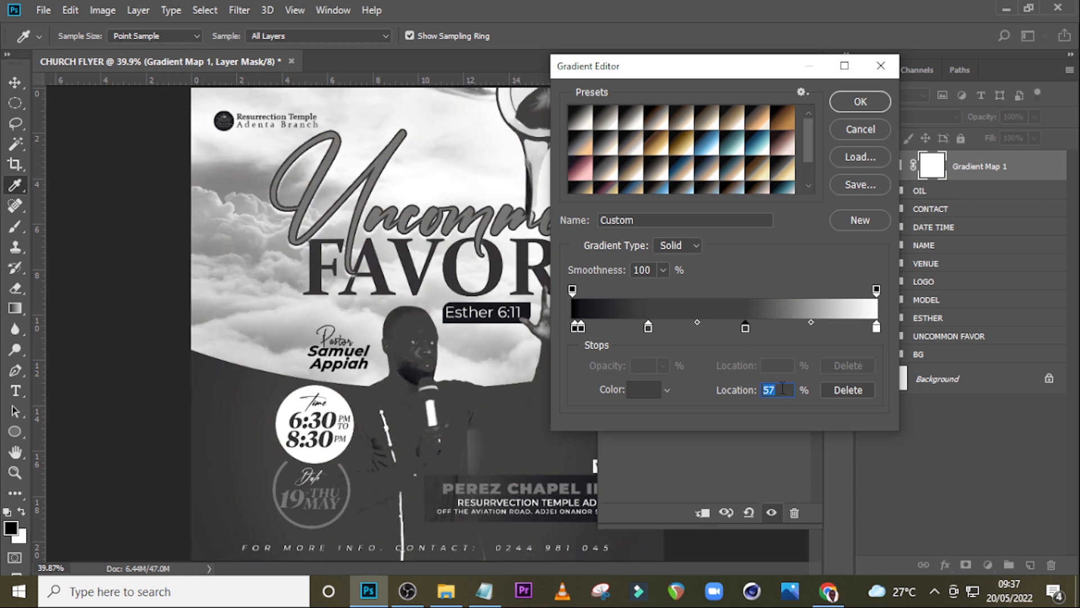
{"action": "type", "text": "50"}
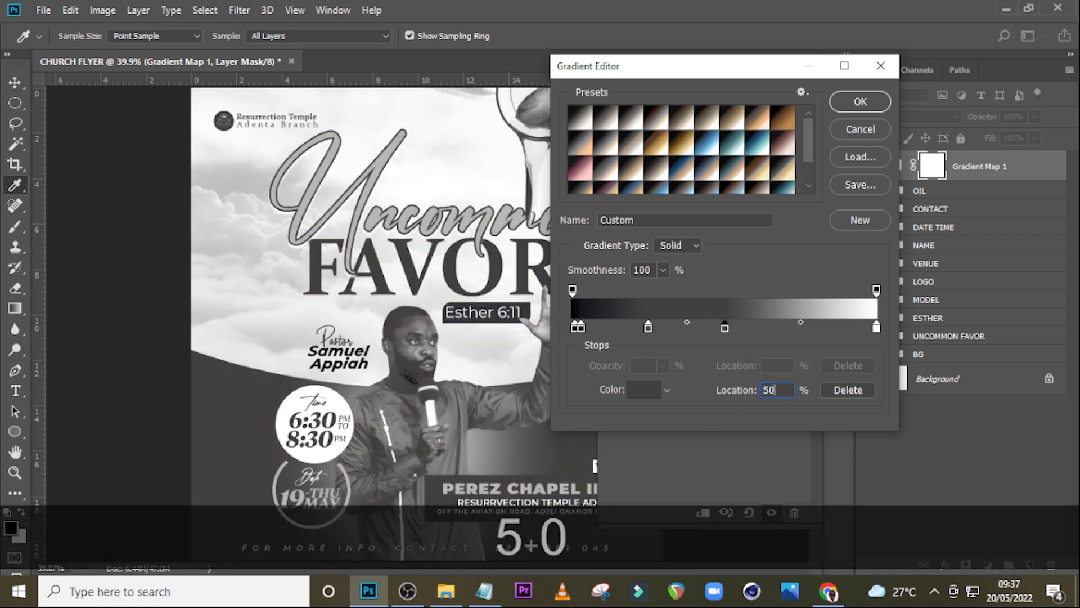
{"action": "double_click", "coordinate": [724, 327]}
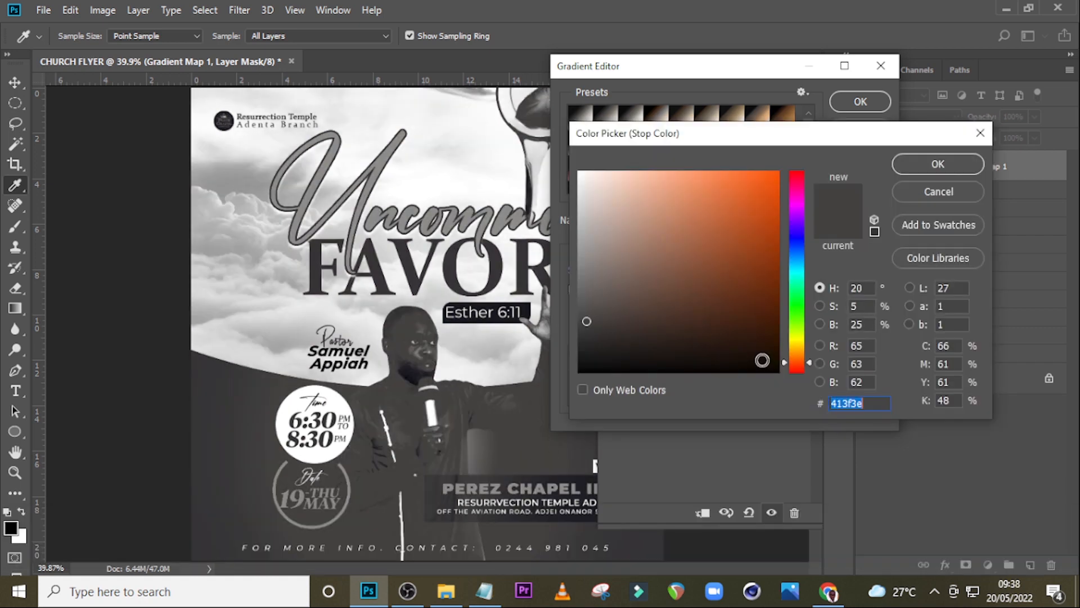
{"action": "type", "text": "277"}
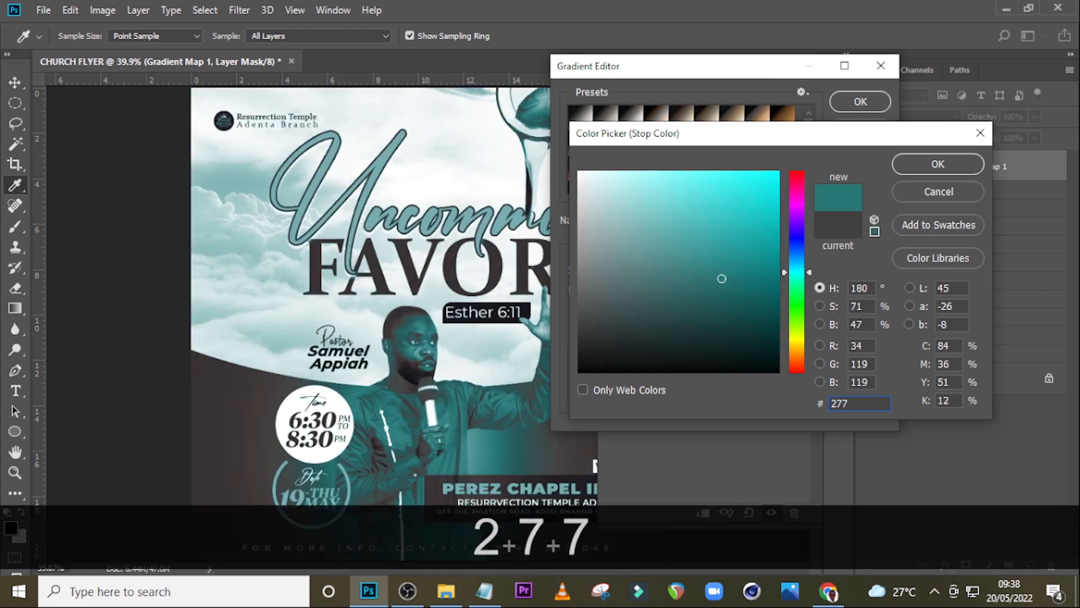
{"action": "type", "text": "36A"}
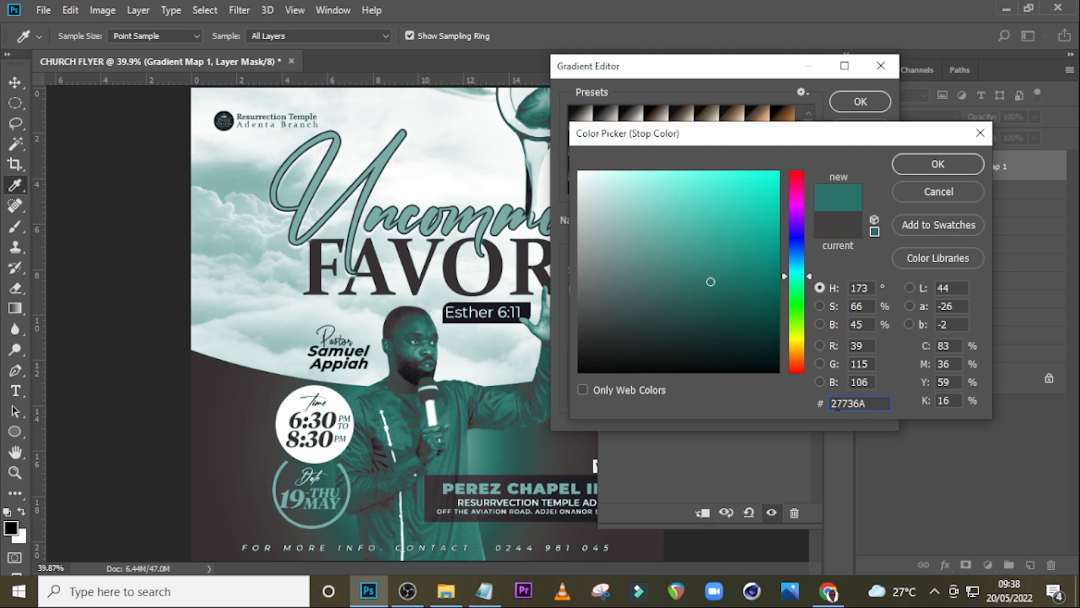
{"action": "type", "text": "7"}
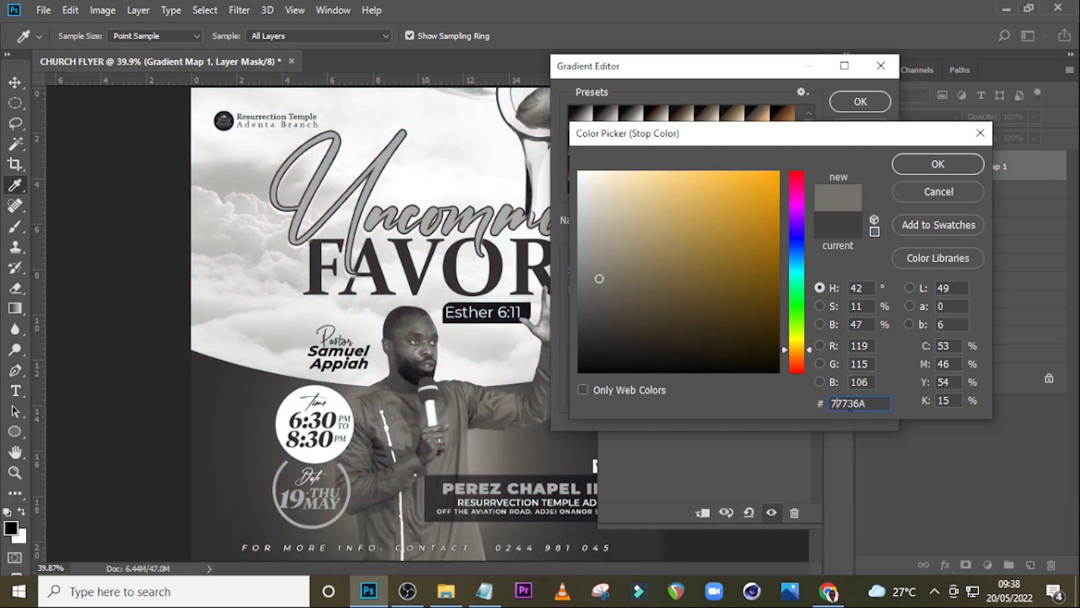
{"action": "left_click", "coordinate": [946, 167]}
Add a colour stop to the gradient at 75% with the gold colour D9B675
{"action": "left_click", "coordinate": [796, 329]}
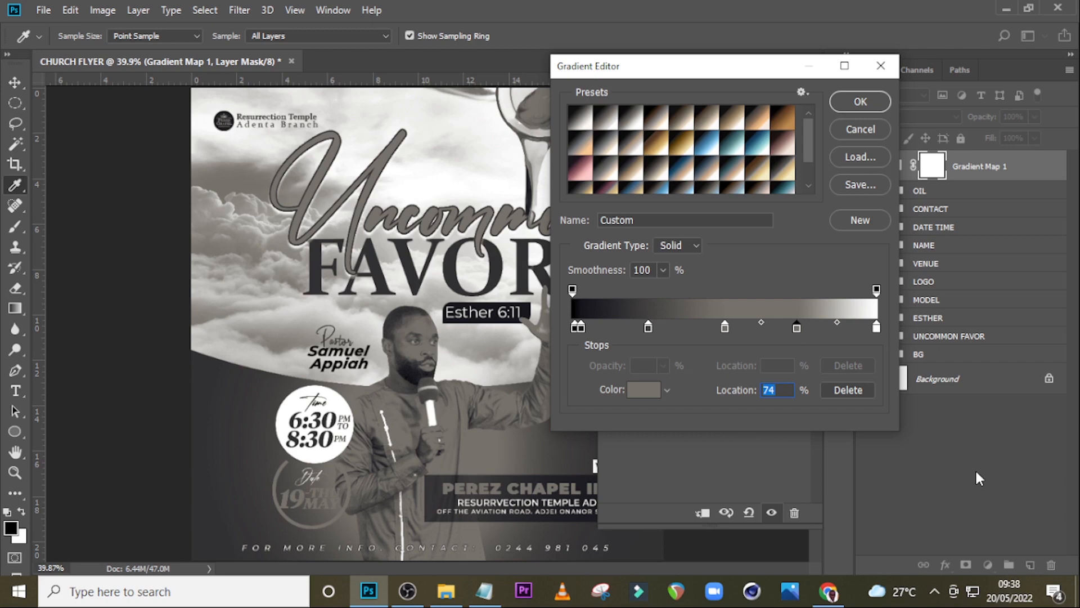
{"action": "type", "text": "75"}
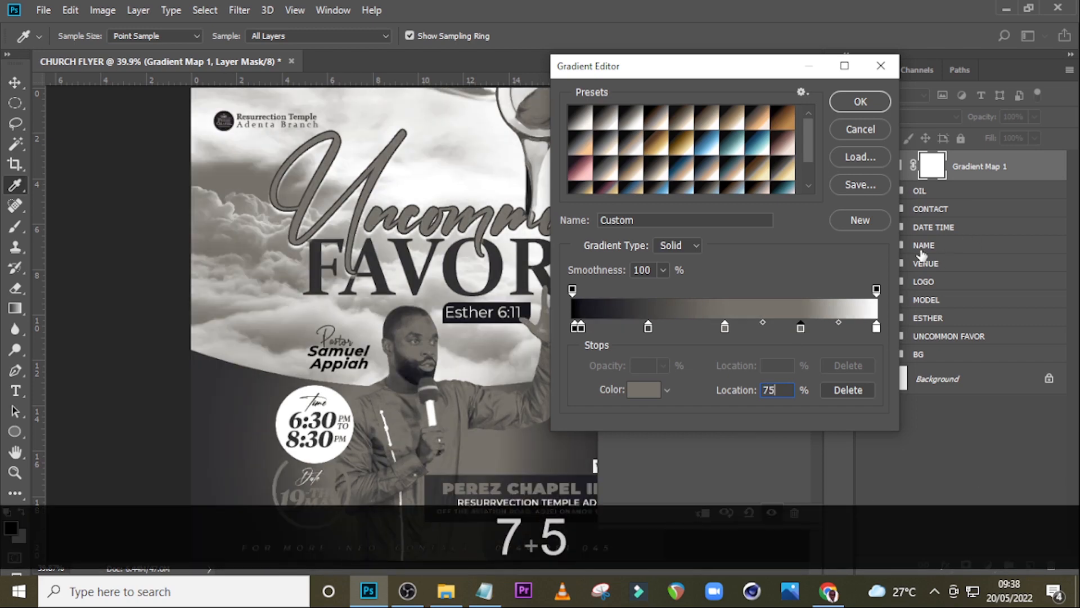
{"action": "left_click", "coordinate": [801, 326]}
{"action": "double_click", "coordinate": [800, 326]}
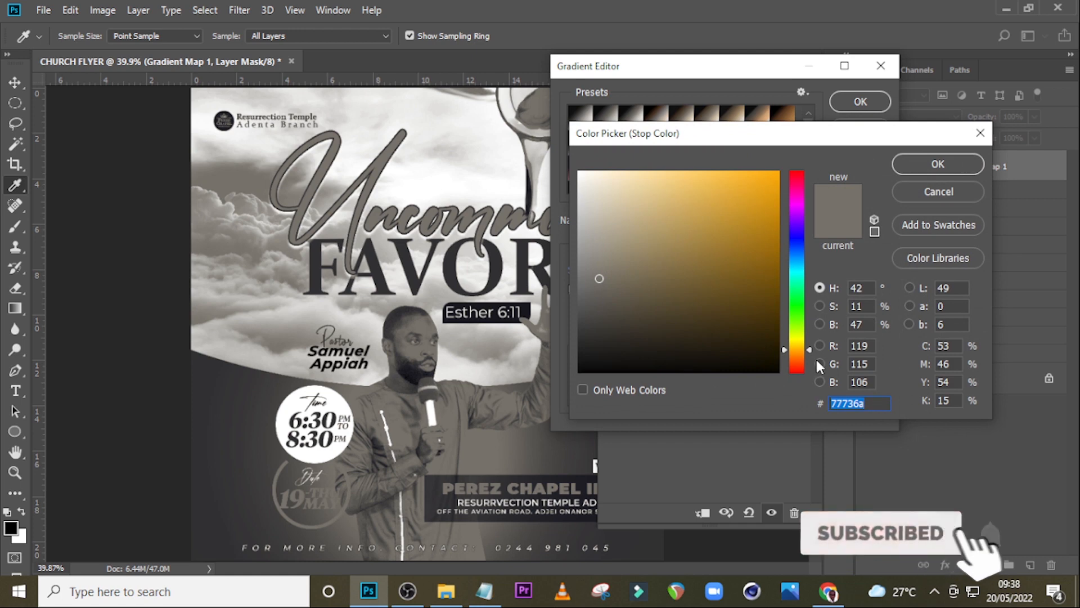
{"action": "type", "text": "D9B"}
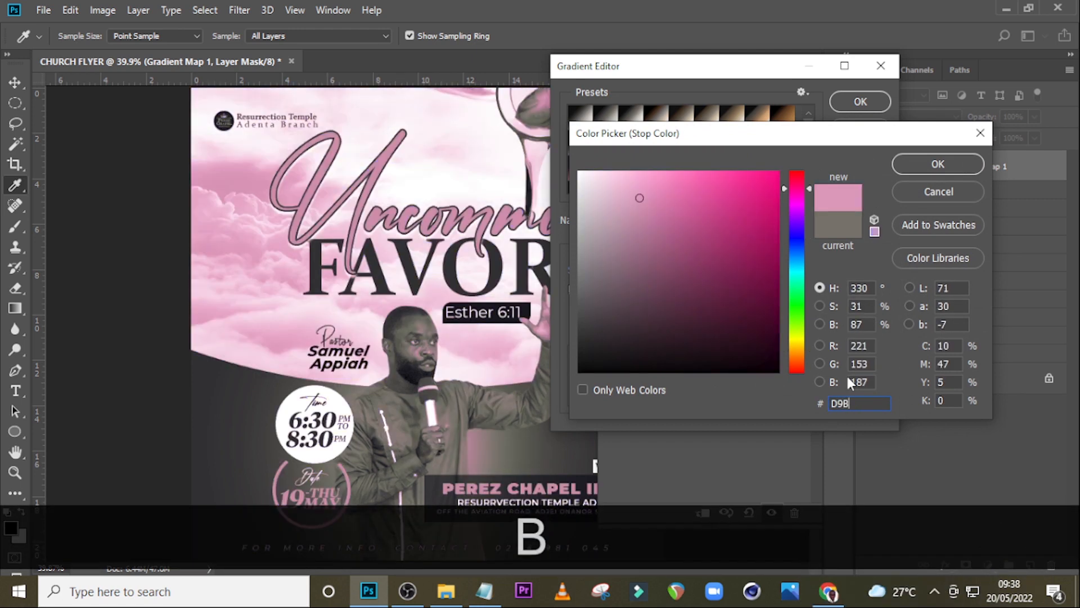
{"action": "type", "text": "6"}
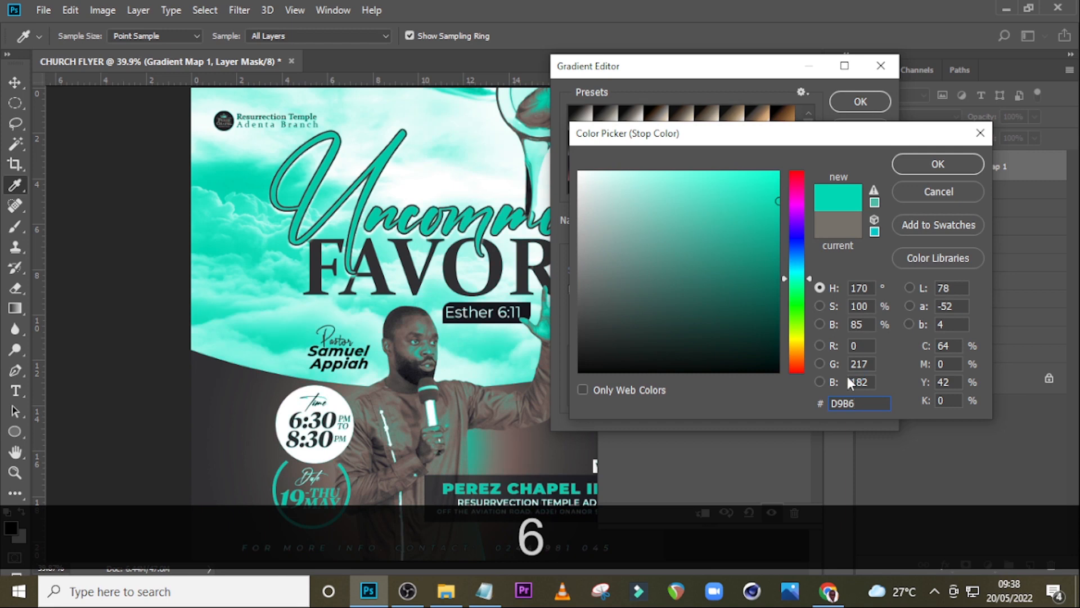
{"action": "type", "text": "75"}
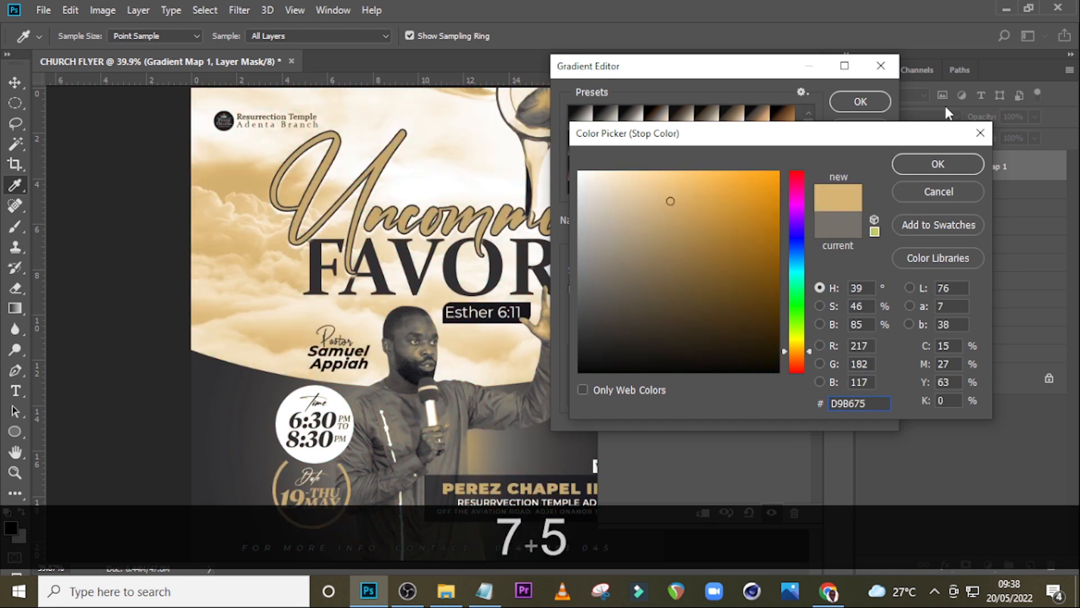
{"action": "left_click", "coordinate": [911, 163]}
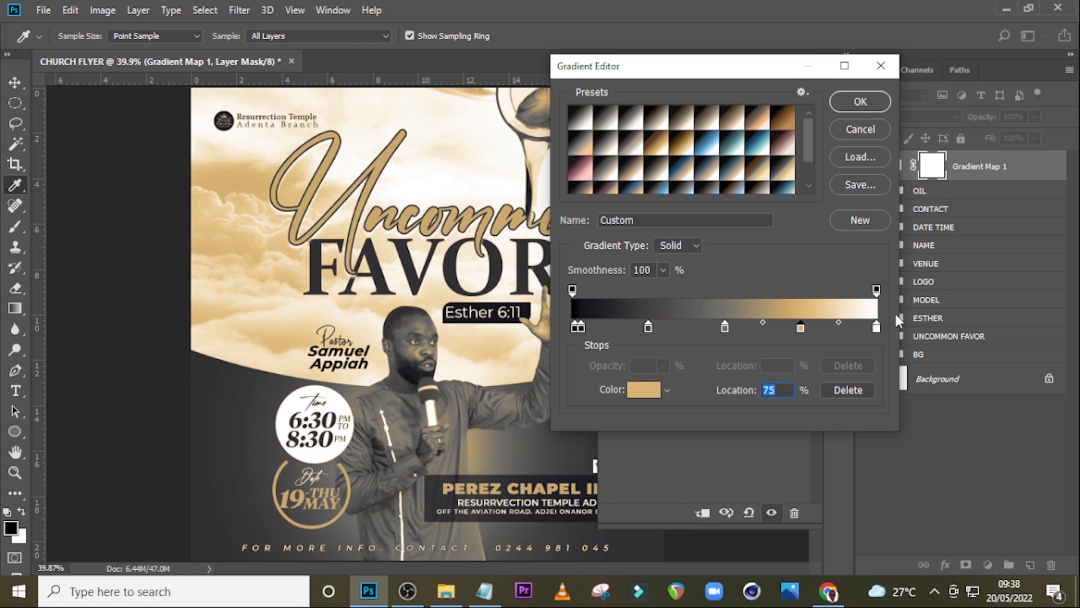
Set the gradient's end stop at 100% to the colour FCF6D0 and apply the edited gradient
{"action": "left_click", "coordinate": [877, 326]}
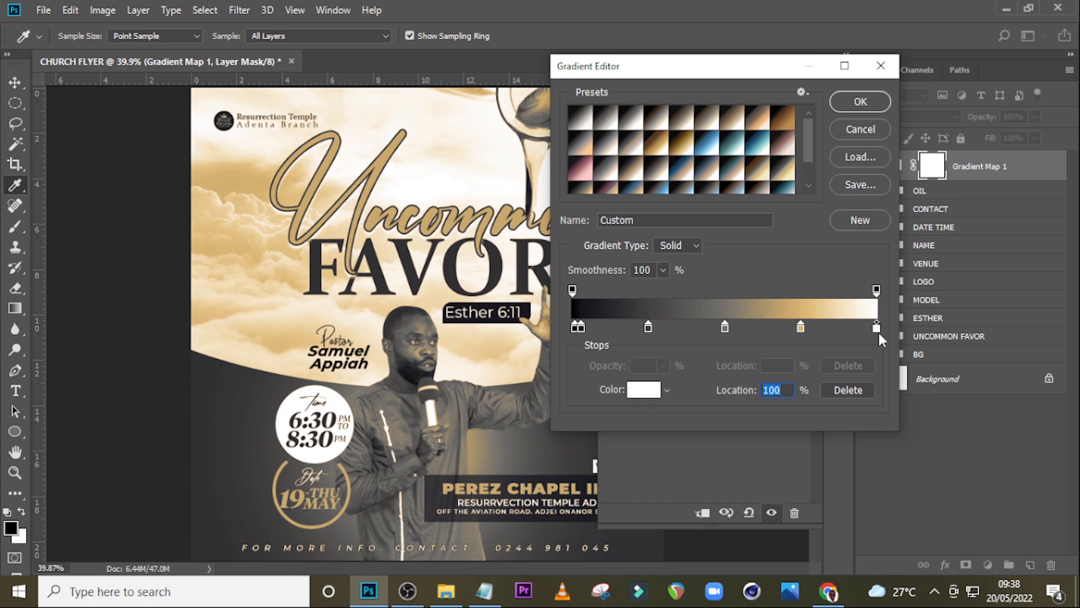
{"action": "double_click", "coordinate": [877, 328]}
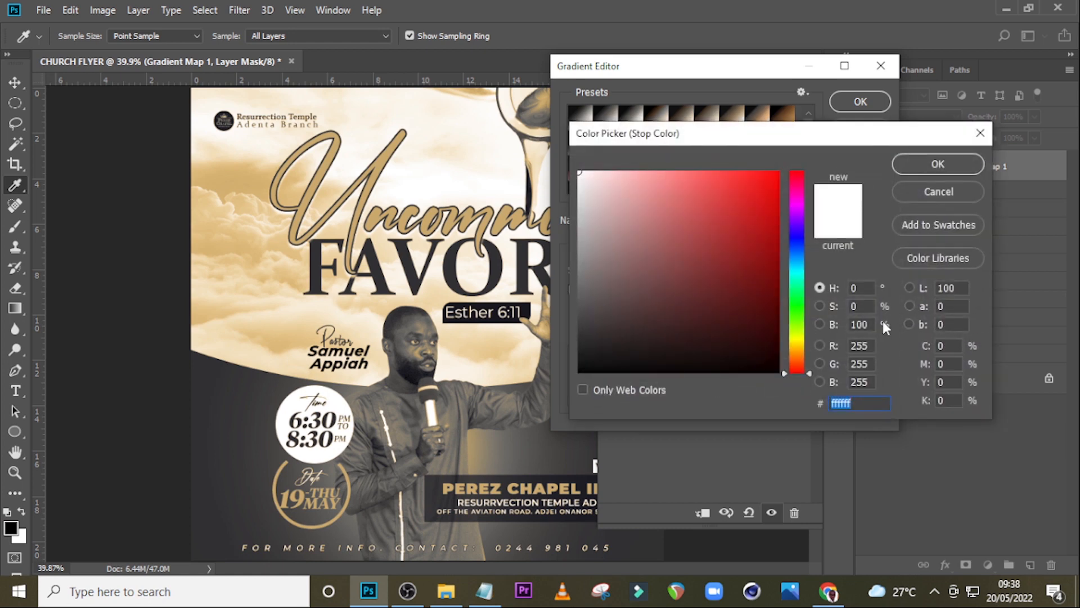
{"action": "type", "text": "FC"}
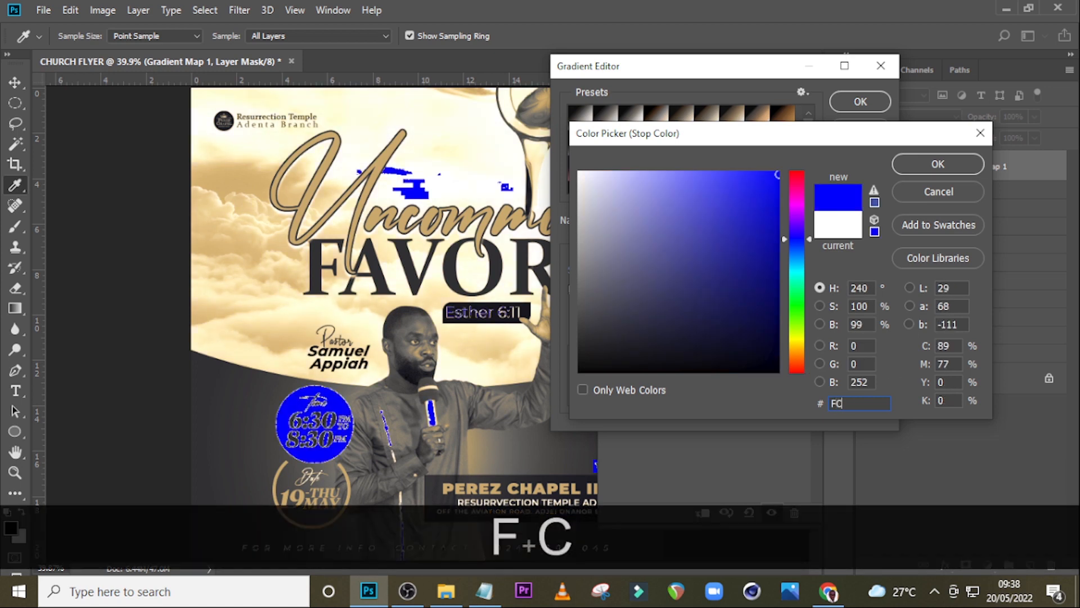
{"action": "type", "text": "F6"}
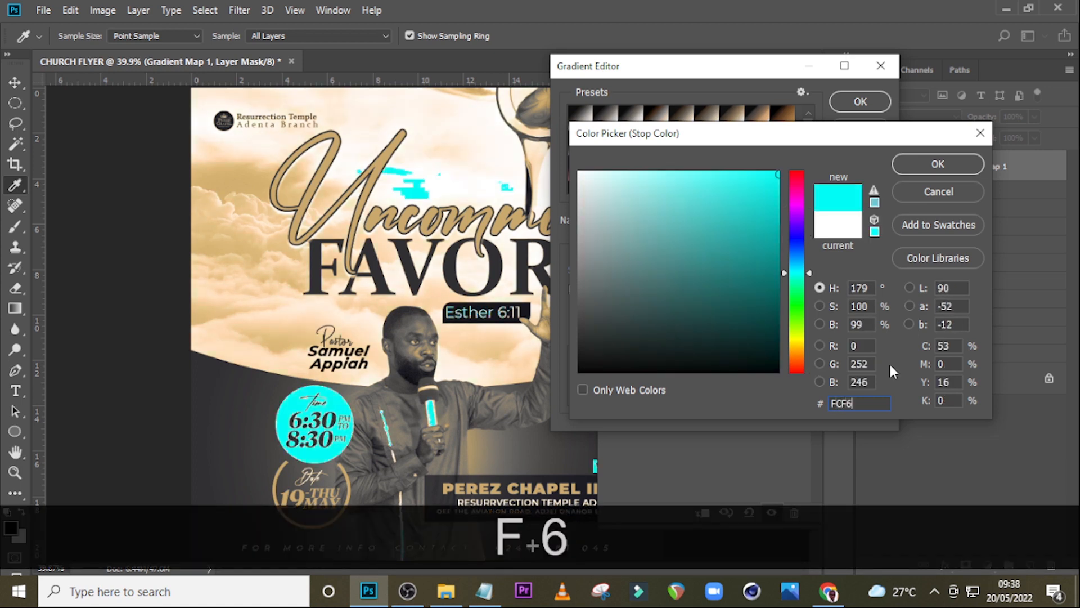
{"action": "type", "text": "D0"}
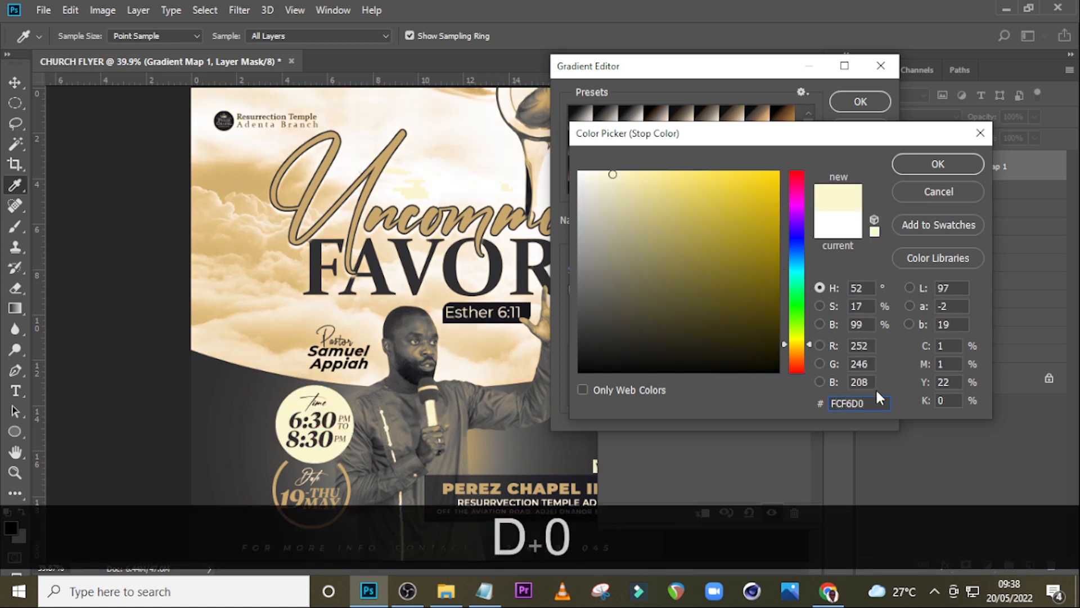
{"action": "left_click", "coordinate": [908, 163]}
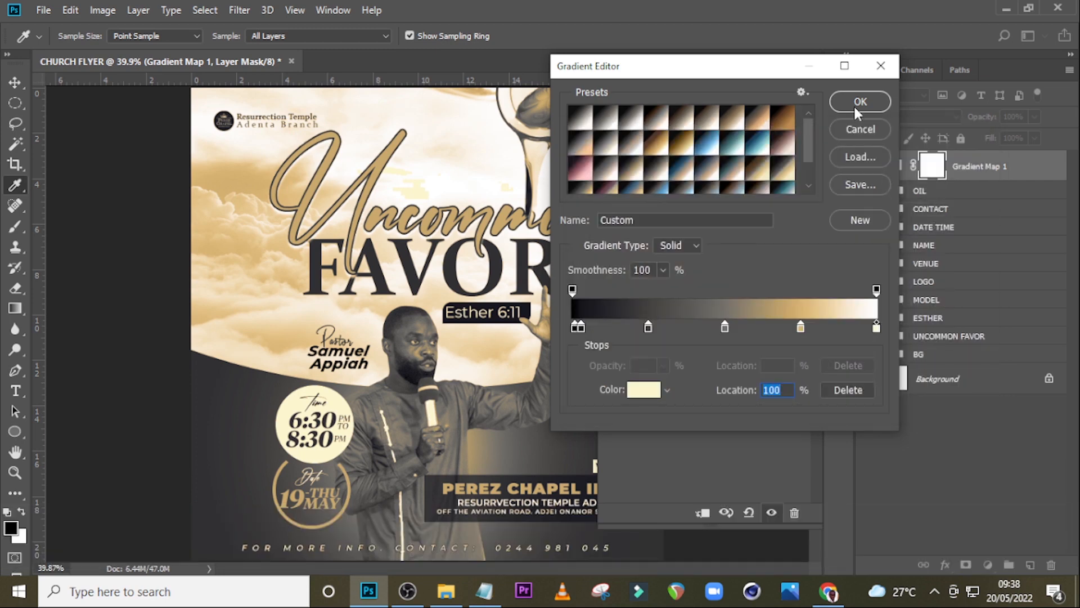
{"action": "left_click", "coordinate": [855, 108]}
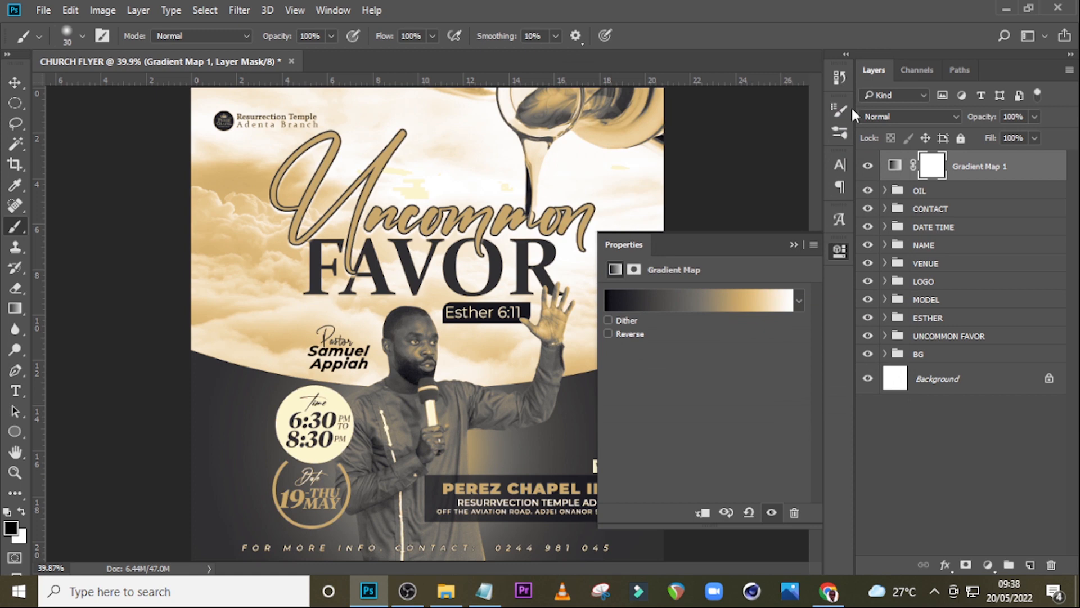
Set the Gradient Map 1 layer's blend mode to Soft Light
{"action": "left_click", "coordinate": [871, 116]}
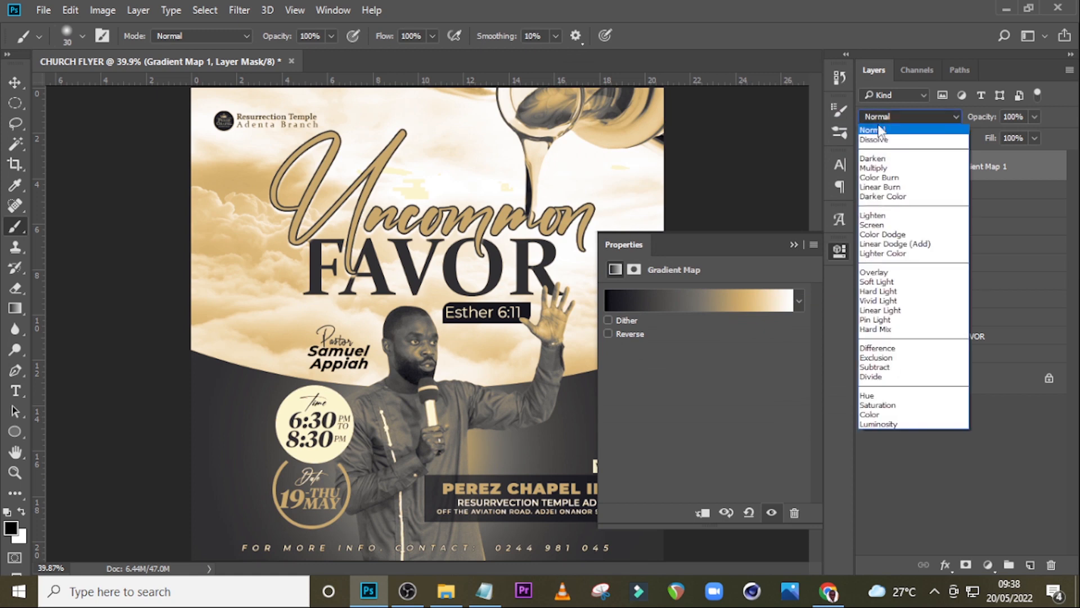
{"action": "left_click", "coordinate": [870, 281]}
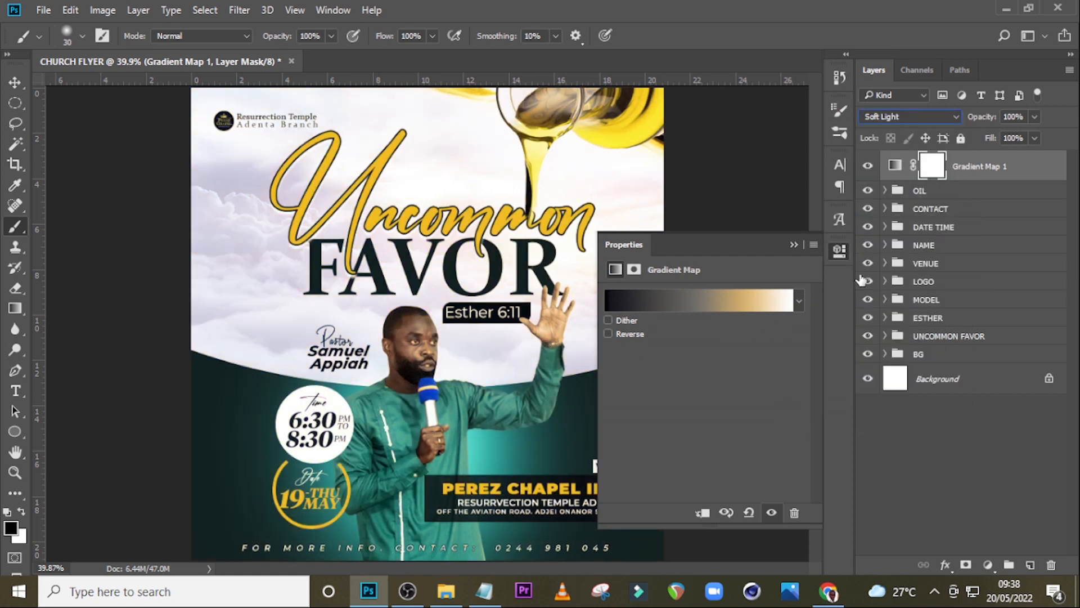
{"action": "left_click", "coordinate": [794, 245]}
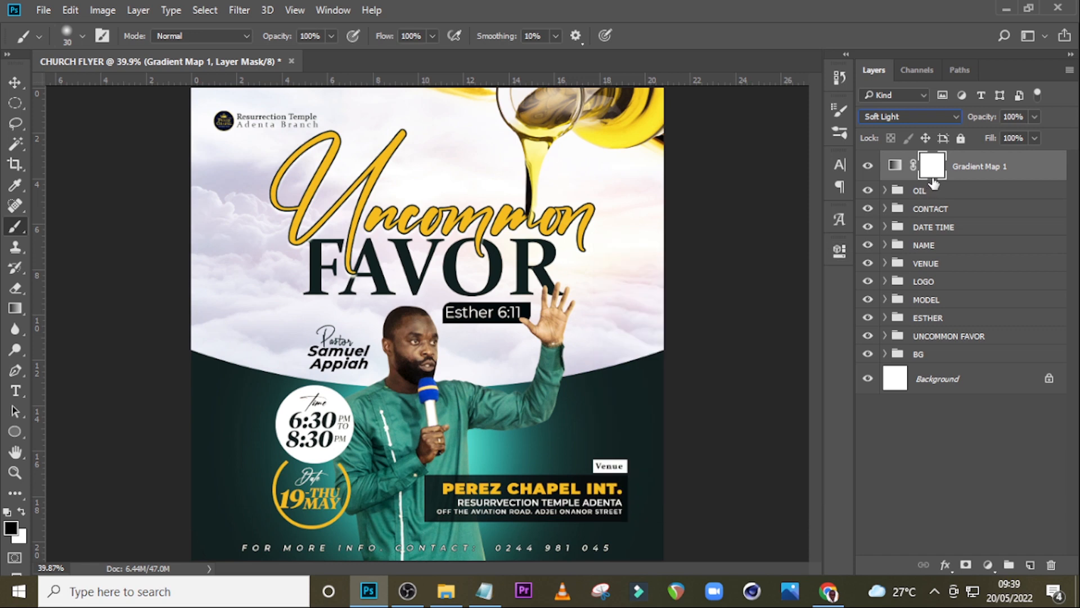
Add a Vibrance adjustment layer above Gradient Map 1, set Vibrance to +100, and compare the flyer with and without it
{"action": "left_click", "coordinate": [975, 168]}
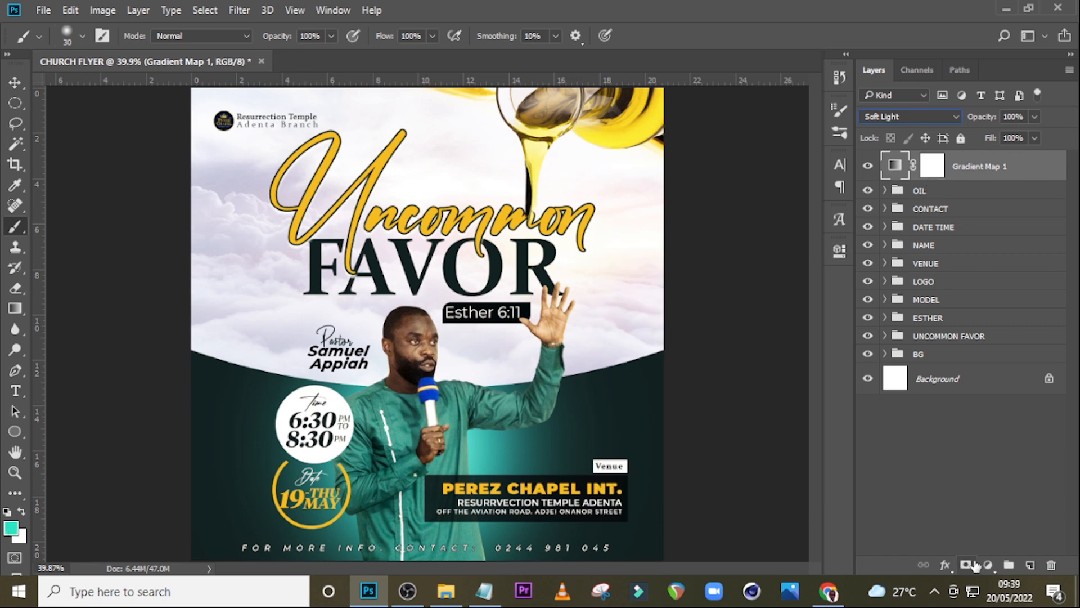
{"action": "left_click", "coordinate": [987, 564]}
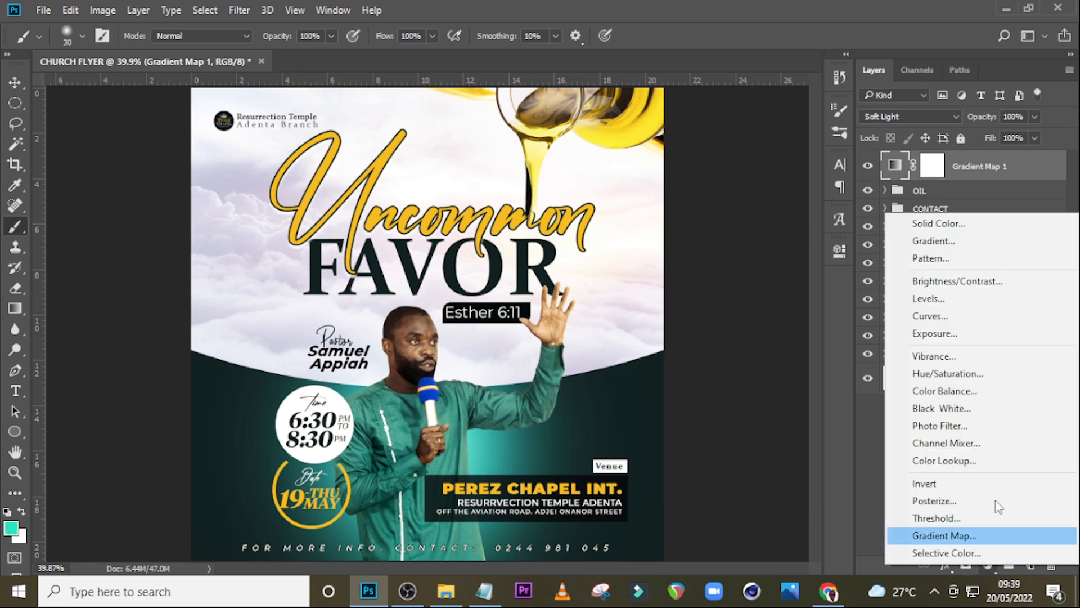
{"action": "left_click", "coordinate": [935, 357]}
{"action": "left_click_drag", "start_coordinate": [704, 312], "coordinate": [801, 313]}
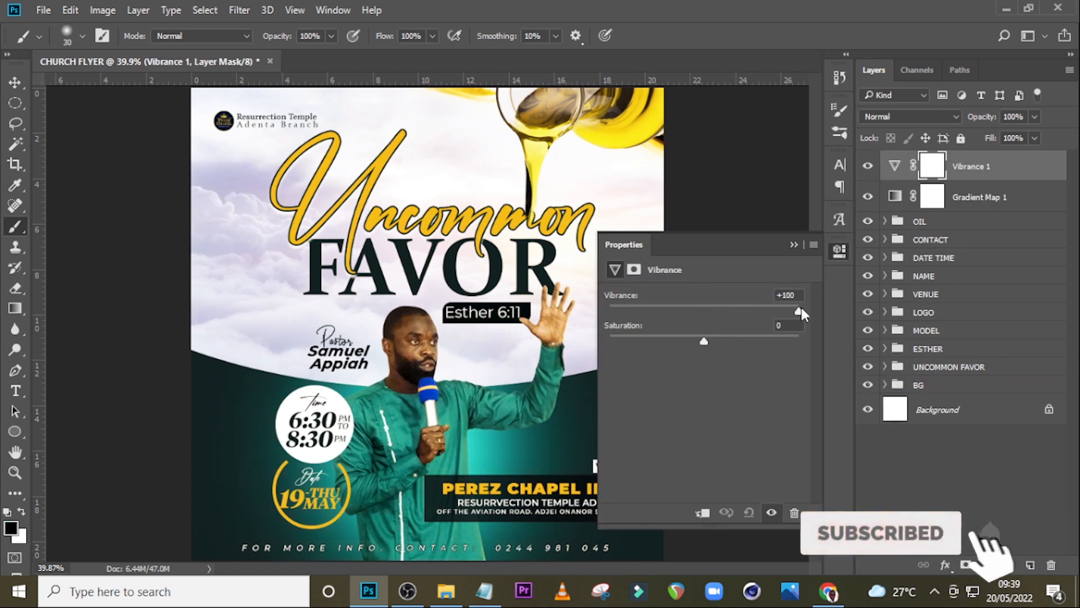
{"action": "left_click", "coordinate": [868, 167]}
{"action": "left_click", "coordinate": [868, 167]}
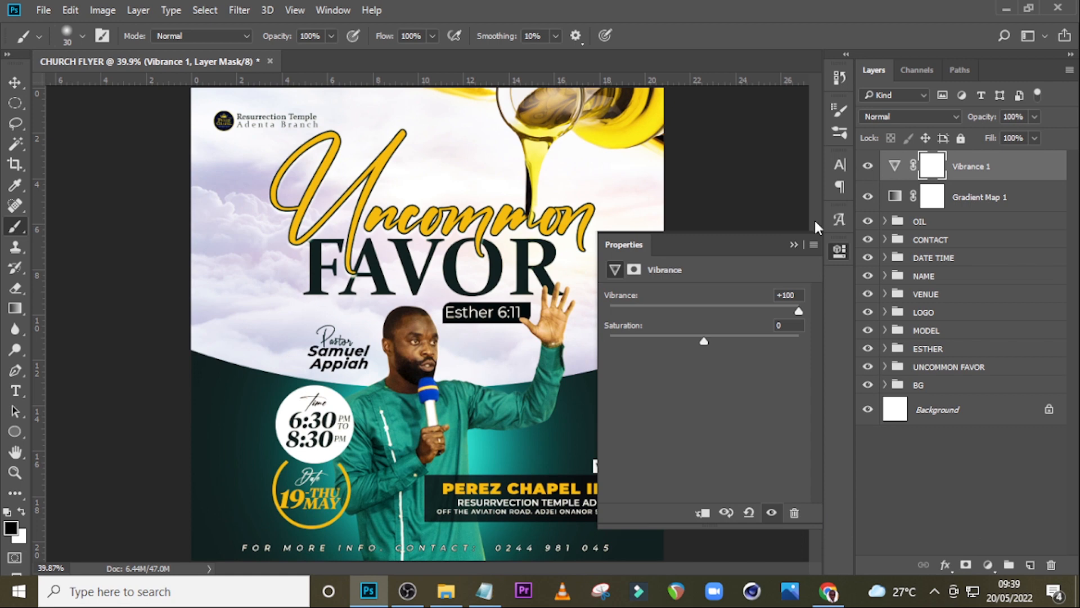
{"action": "left_click", "coordinate": [794, 244]}
Group the Vibrance 1 and Gradient Map 1 layers and name the group COLOR GRADE
{"action": "key", "text": "ctrl"}
{"action": "left_click", "coordinate": [970, 209], "text": "ctrl"}
{"action": "key", "text": "ctrl+g"}
{"action": "double_click", "coordinate": [934, 161]}
{"action": "type", "text": "VOLOR GRADE"}
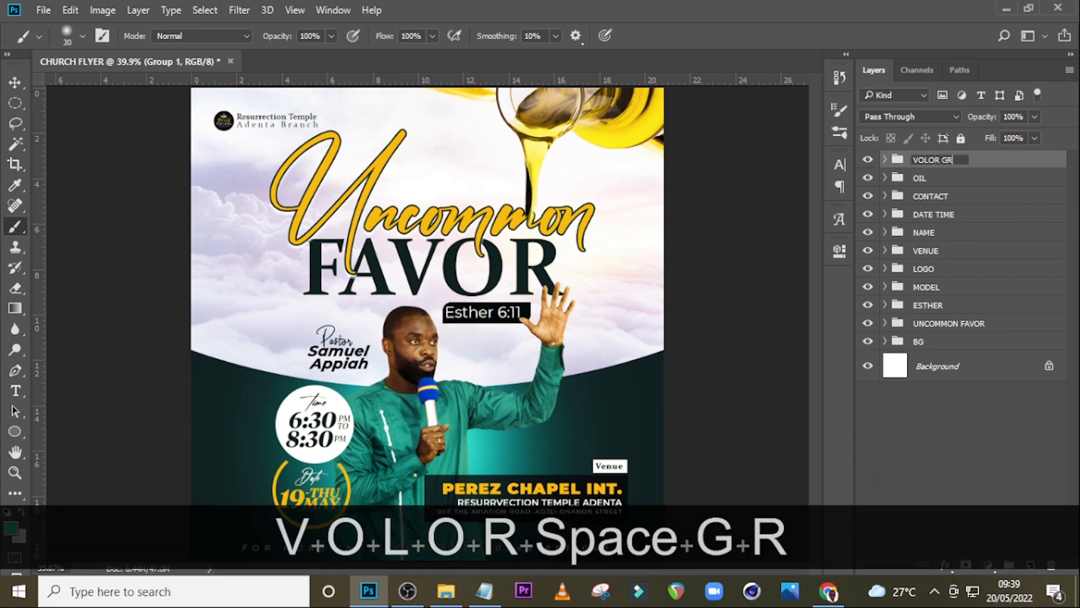
{"action": "key", "text": "Return"}
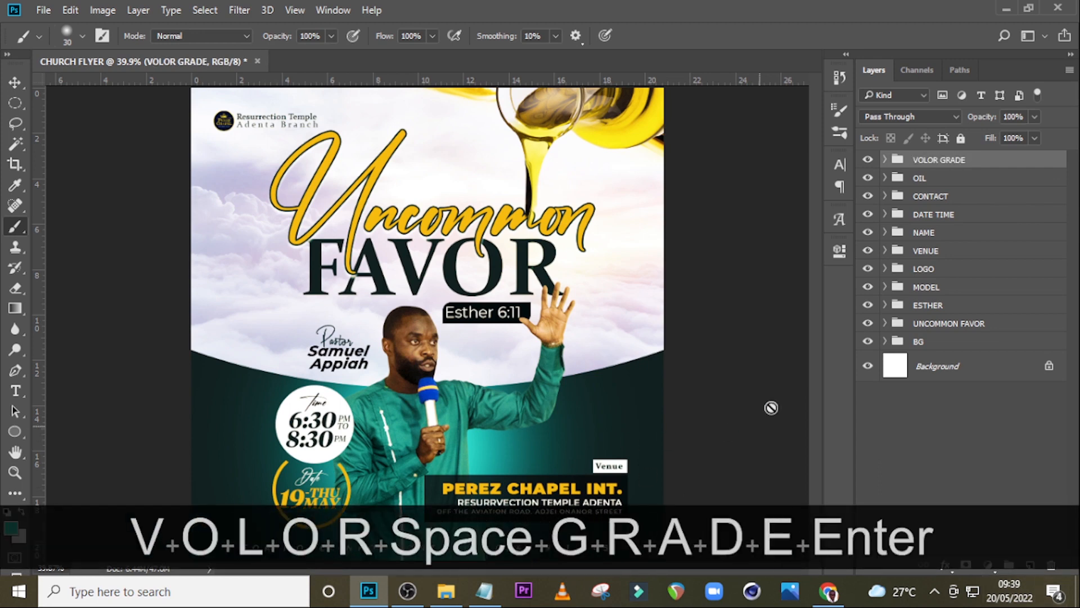
{"action": "double_click", "coordinate": [921, 160]}
{"action": "left_click", "coordinate": [906, 158]}
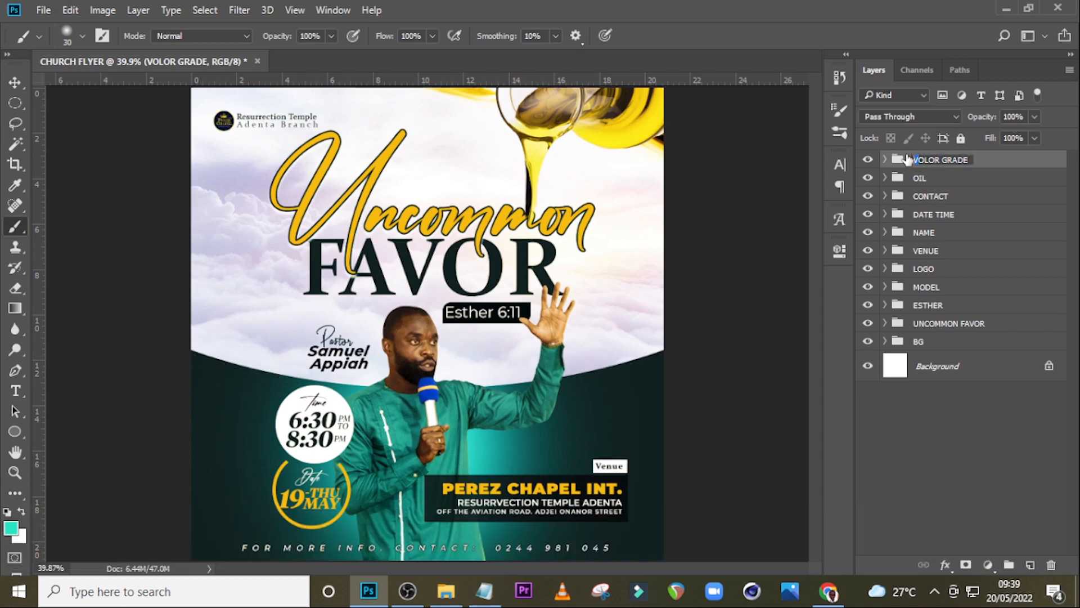
{"action": "type", "text": "C"}
{"action": "left_click", "coordinate": [1007, 166]}
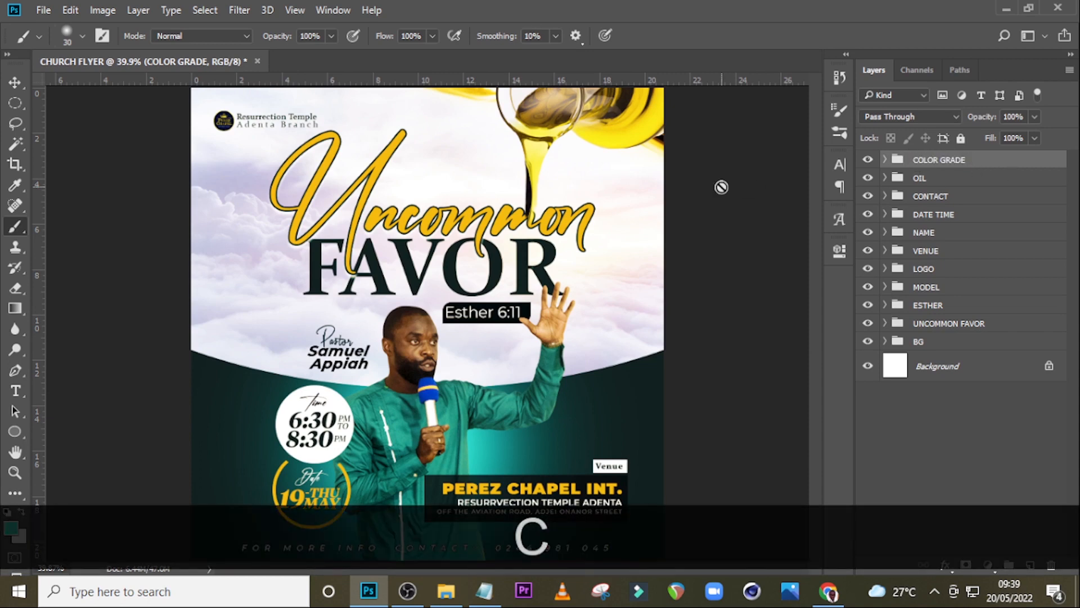
{"action": "key", "text": "ctrl+h"}
{"action": "key", "text": "ctrl+h"}
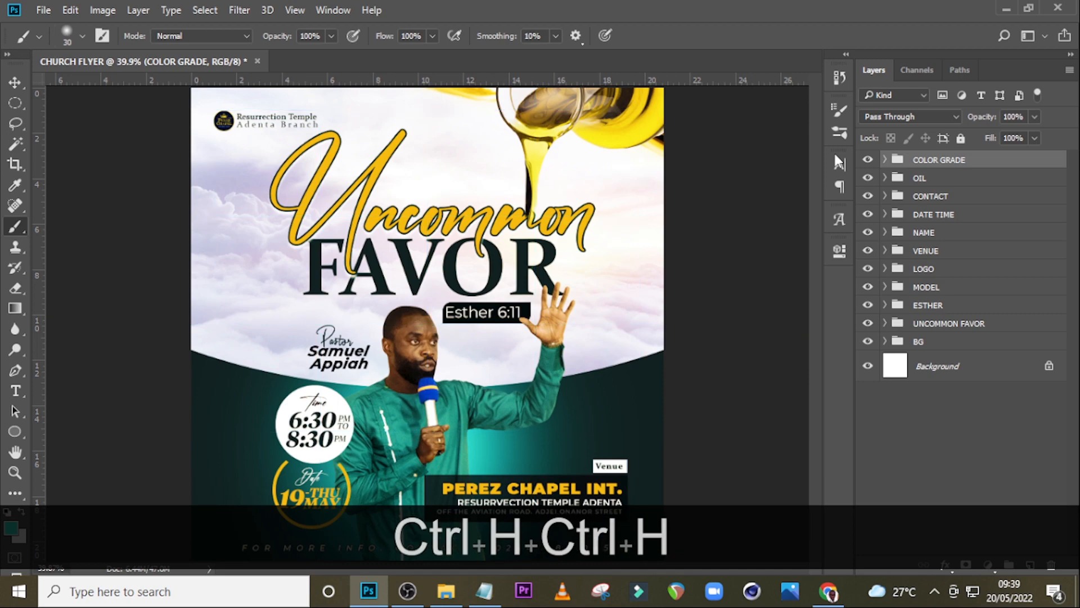
{"action": "key", "text": "ctrl+plus"}
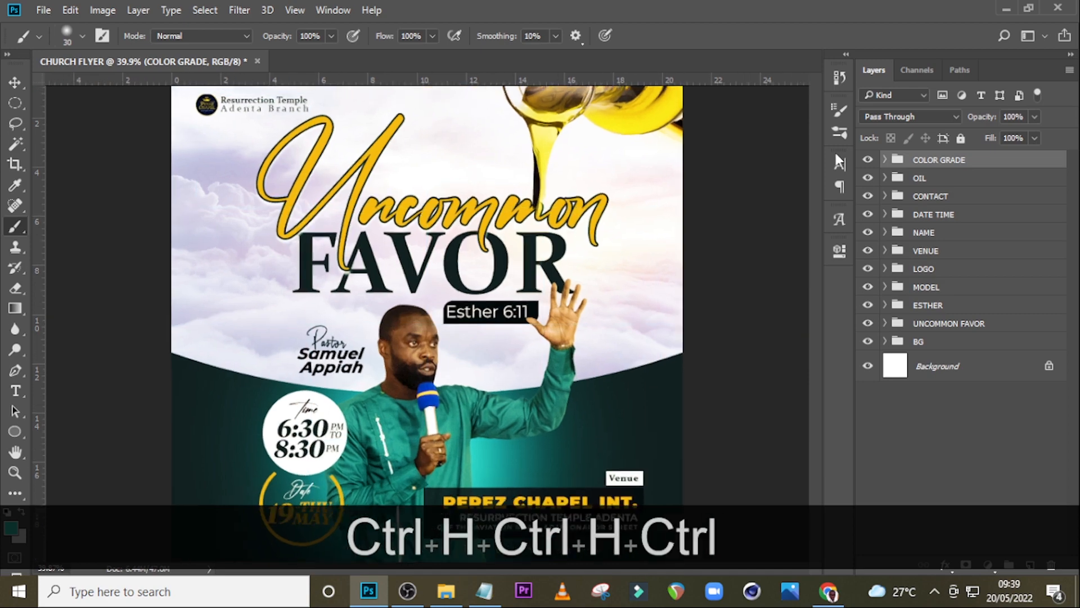
{"action": "scroll", "coordinate": [475, 304], "scroll_direction": "down", "scroll_amount": 3}
{"action": "scroll", "coordinate": [471, 302], "scroll_direction": "down", "scroll_amount": 1}
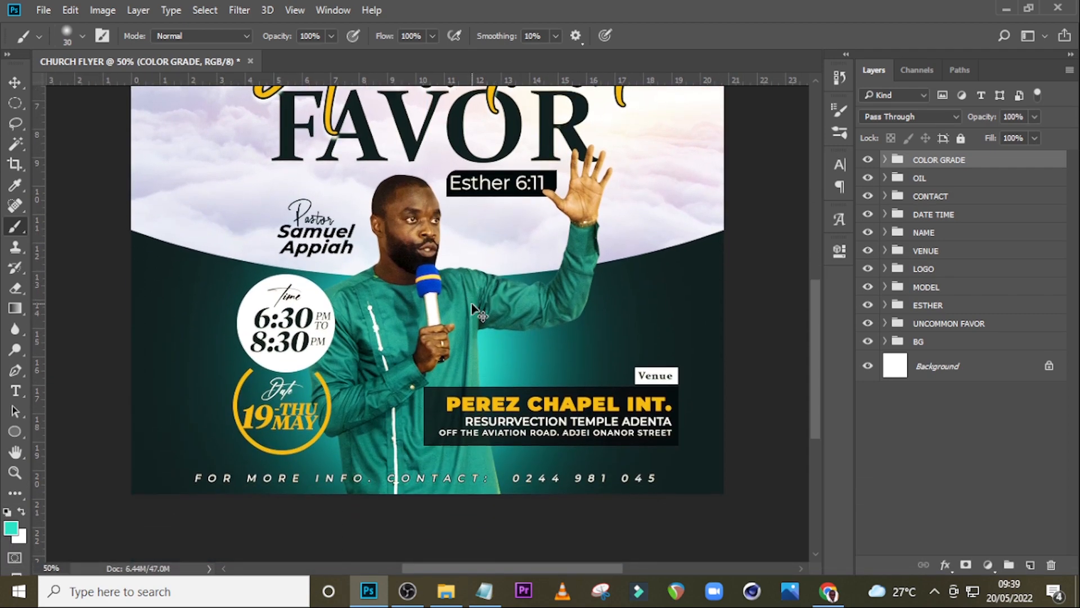
{"action": "key", "text": "ctrl+minus"}
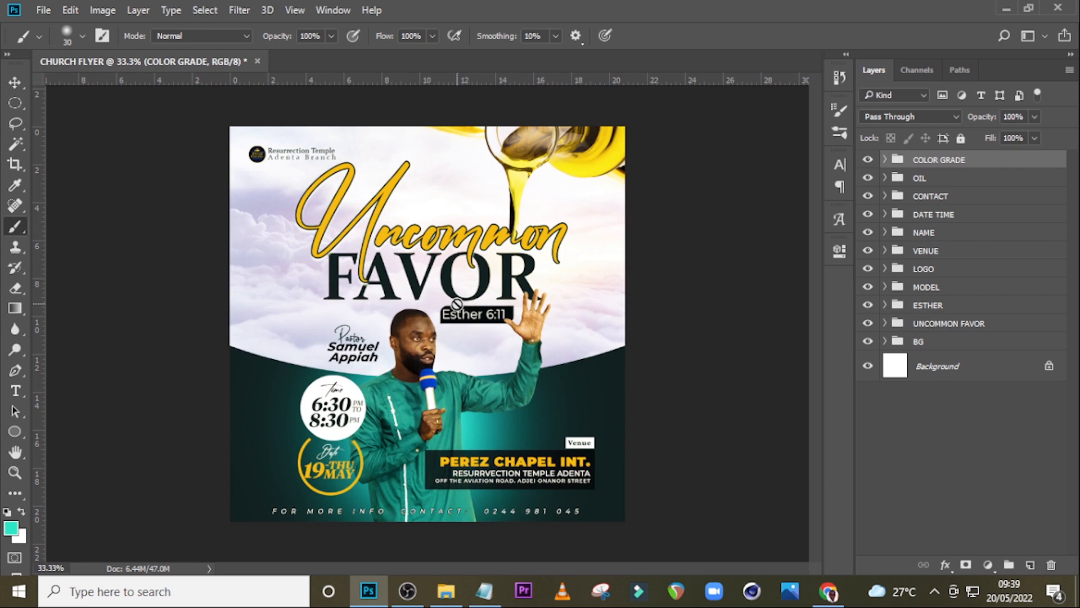